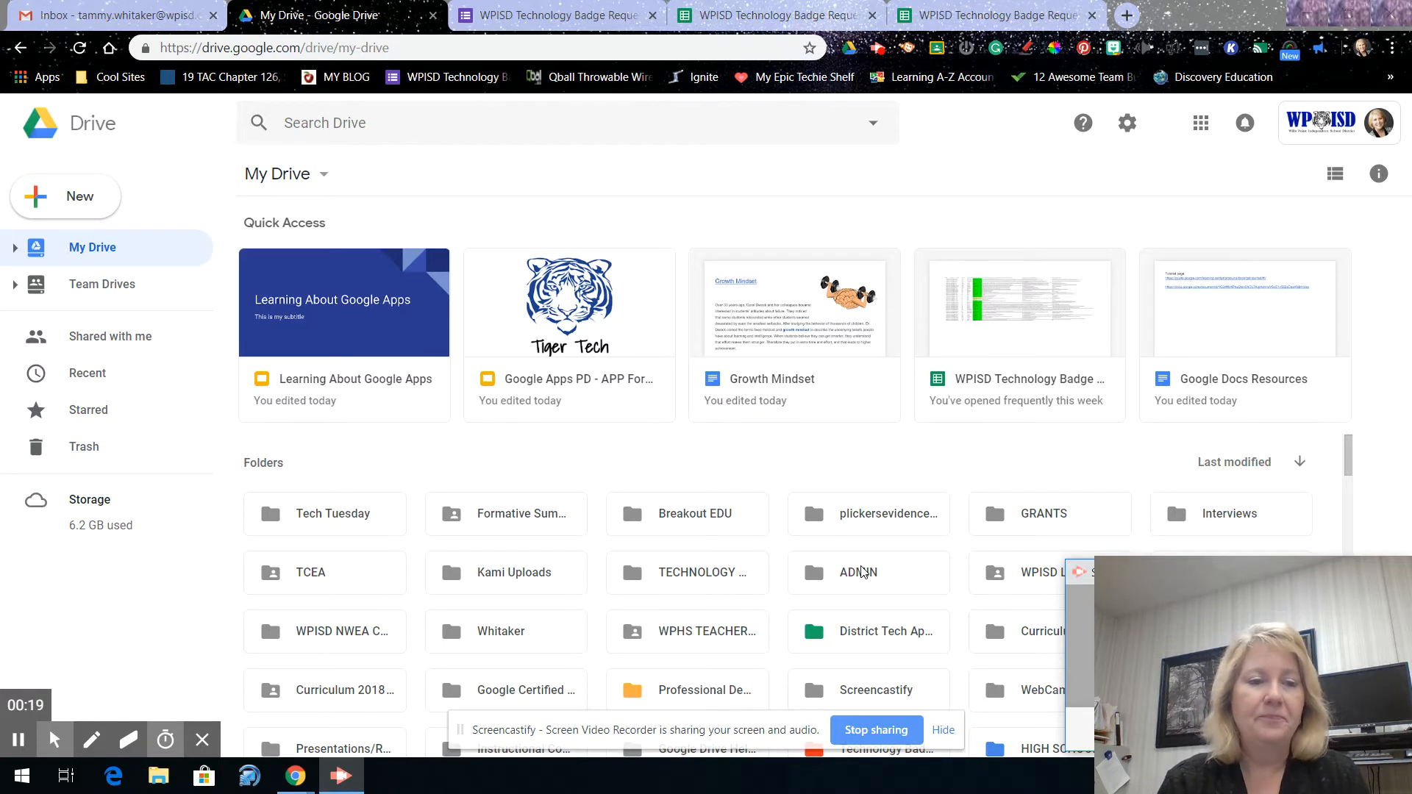
- Open the Tech Tuesday folder and start a new Google Form there from a template
{"action": "double_click", "coordinate": [329, 515]}
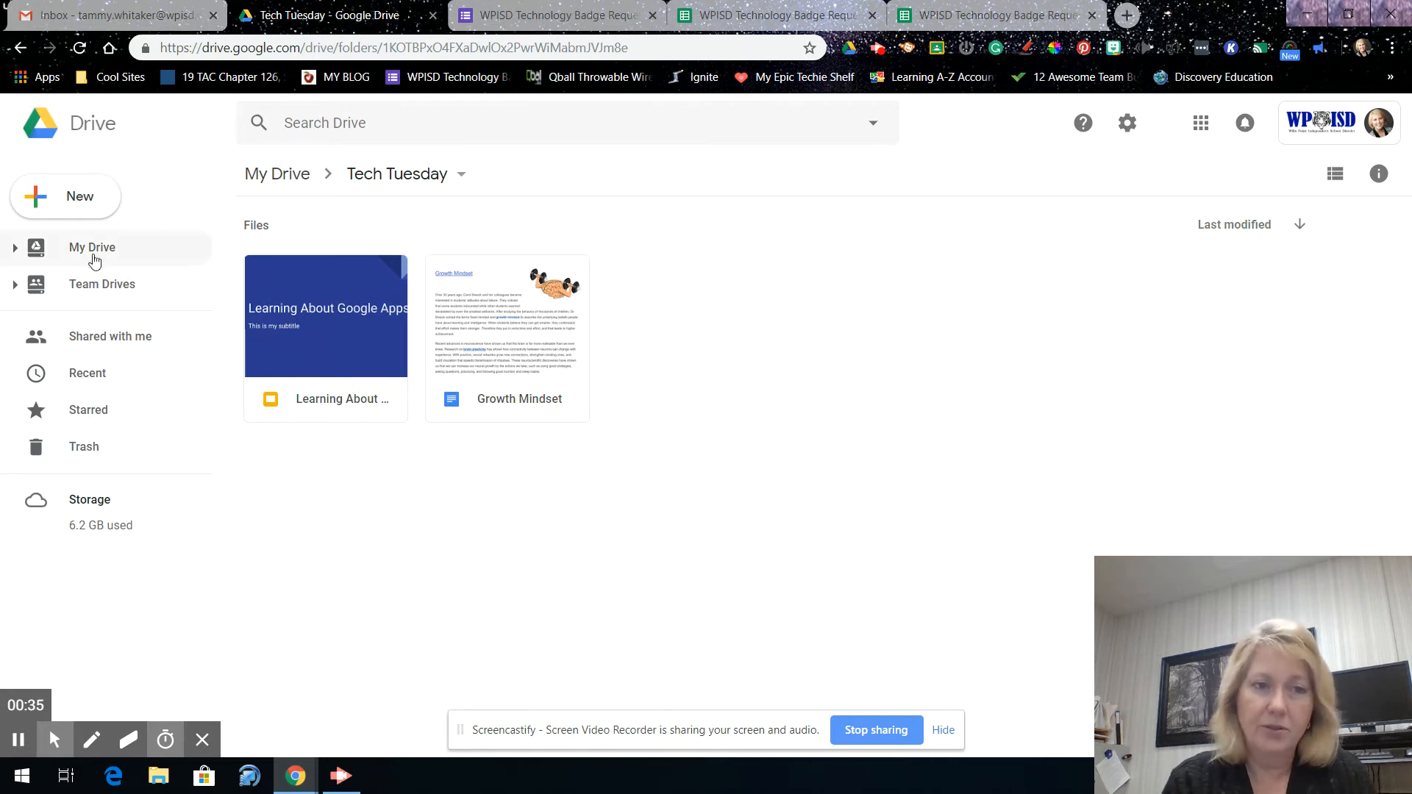
{"action": "left_click", "coordinate": [68, 201]}
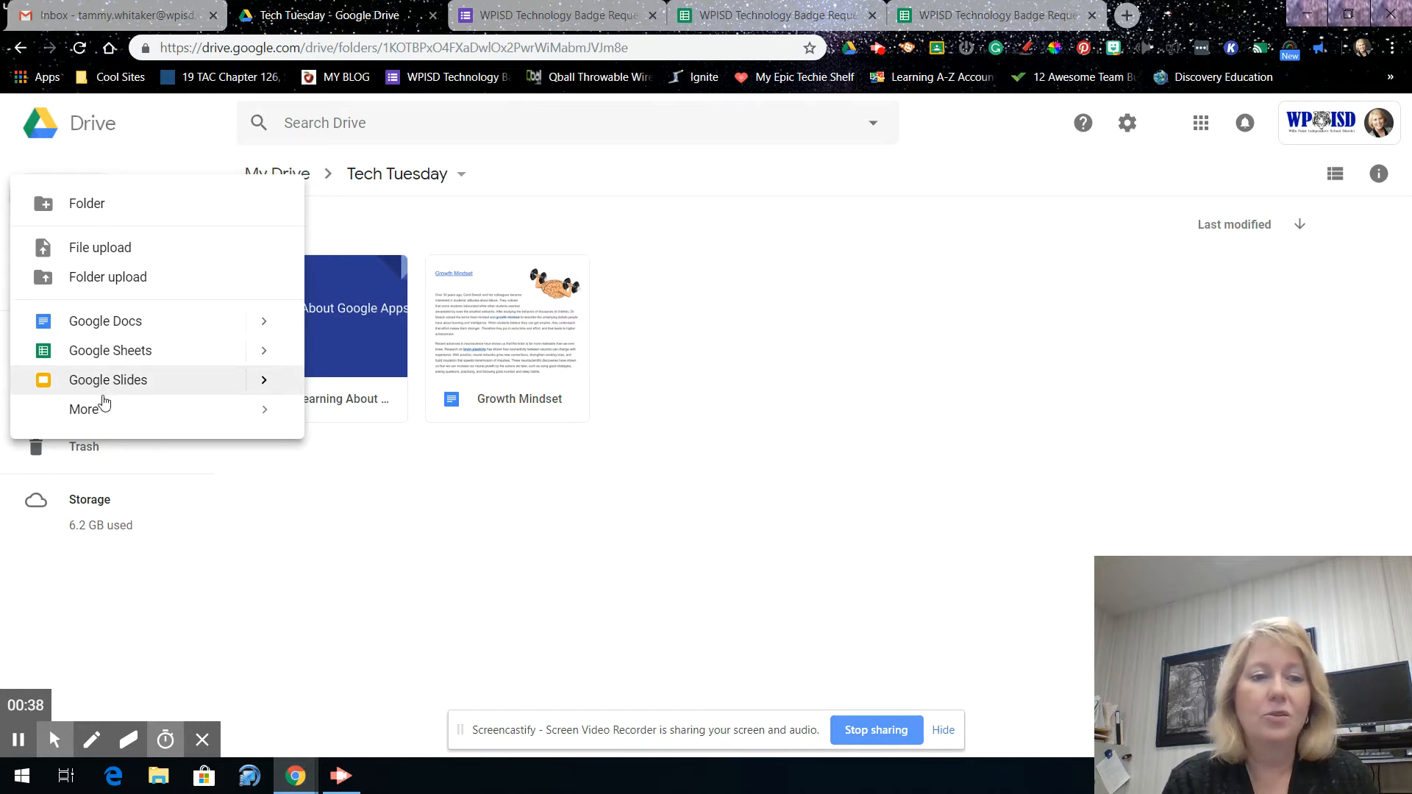
{"action": "mouse_move", "coordinate": [98, 415]}
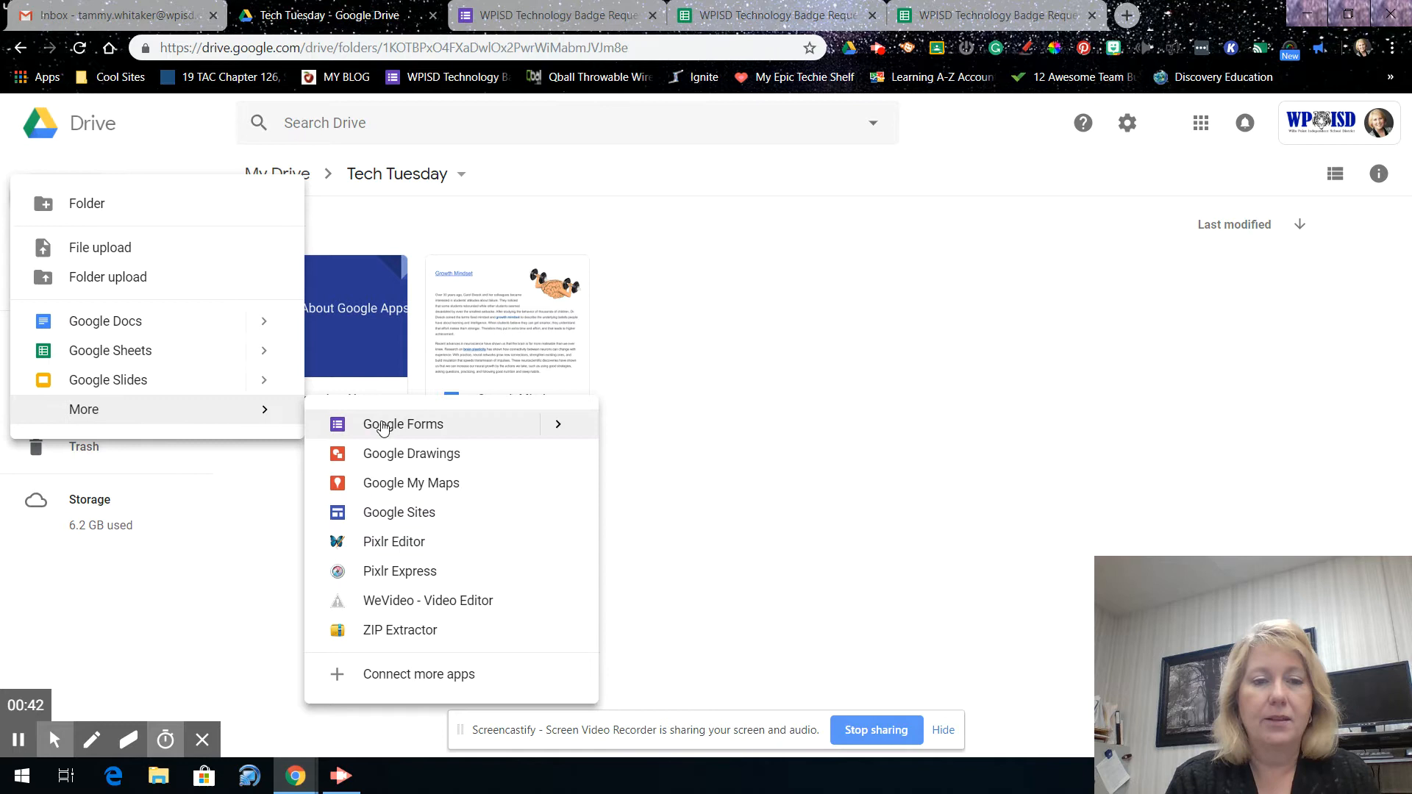
{"action": "mouse_move", "coordinate": [561, 429]}
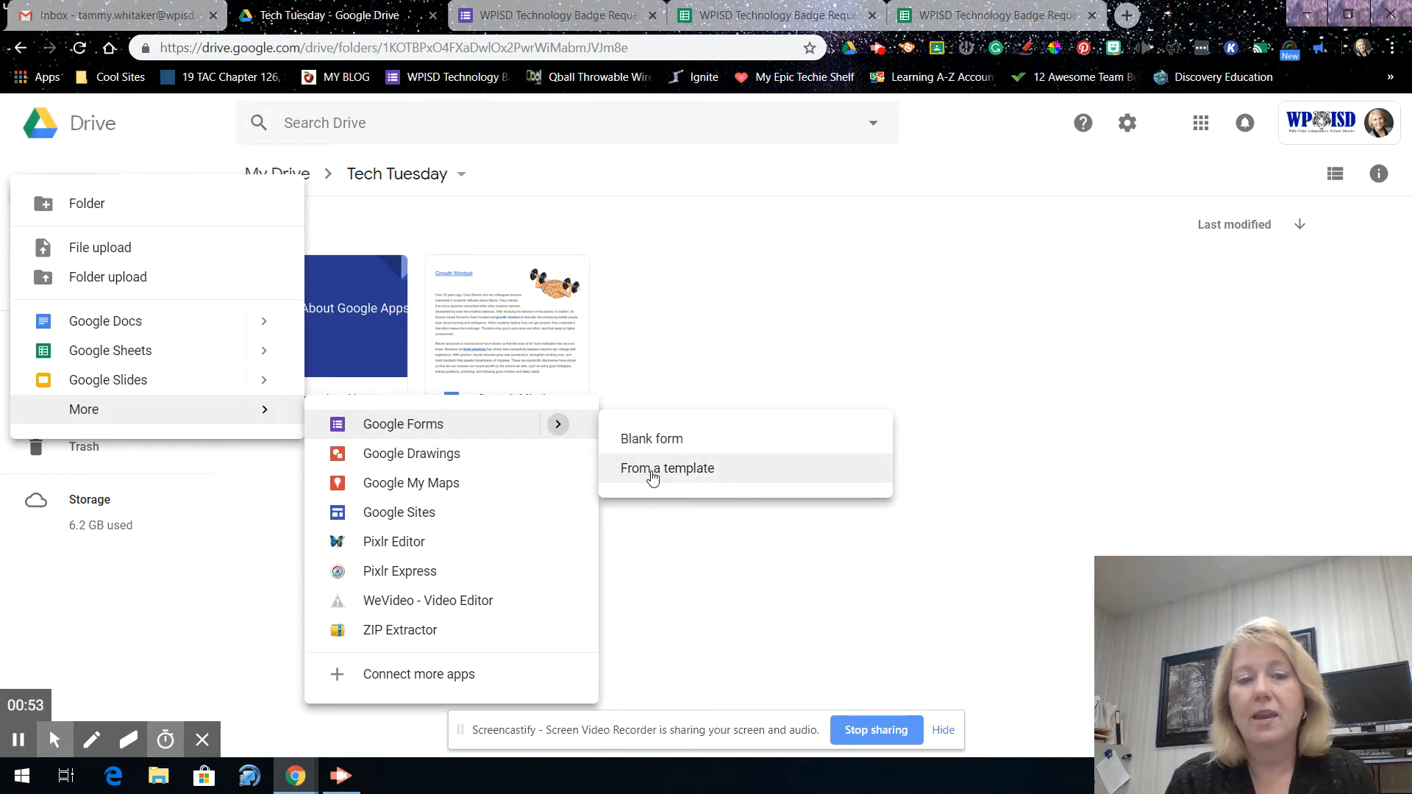
{"action": "left_click", "coordinate": [653, 471]}
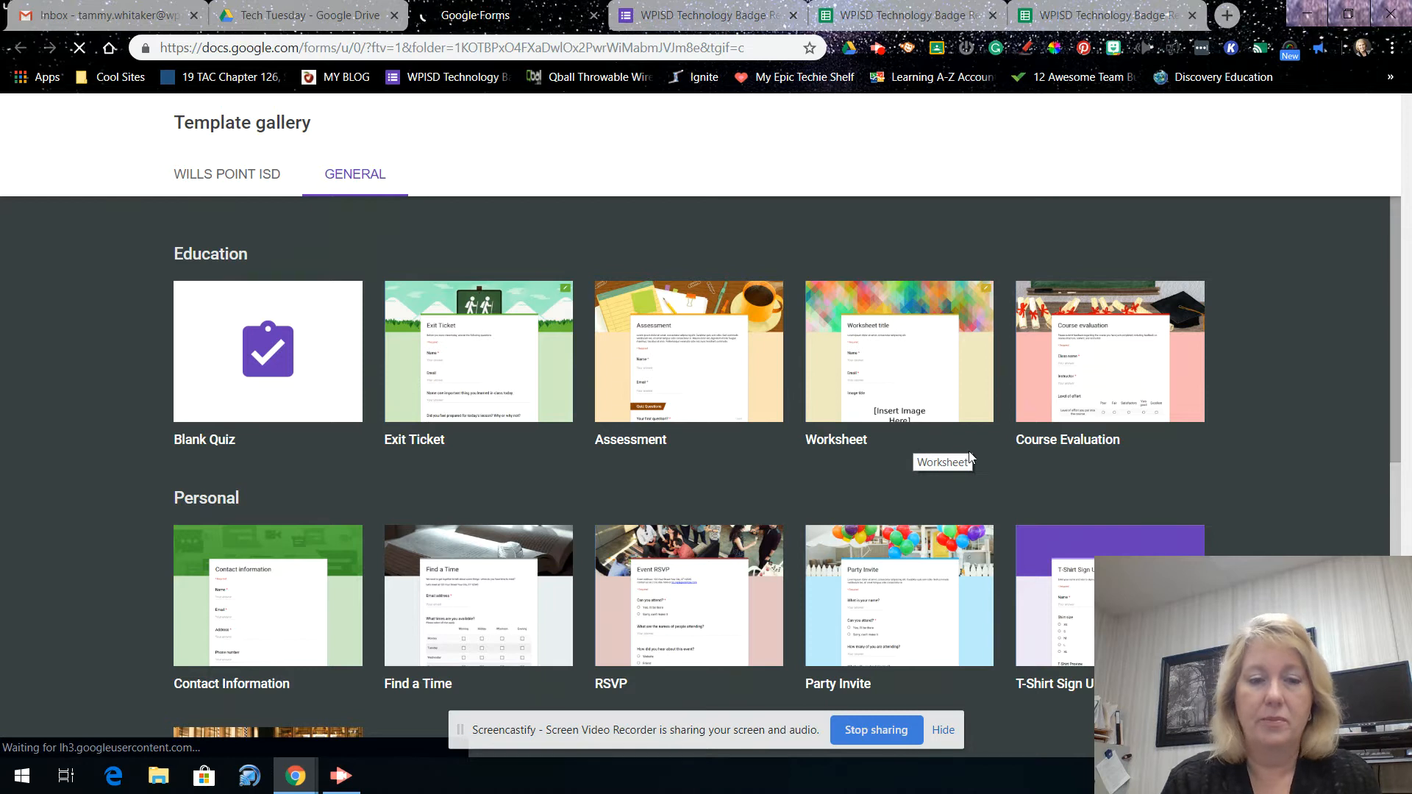
- Create a form from the Exit Ticket template in the Education category and look through its questions
{"action": "scroll", "coordinate": [945, 484], "scroll_direction": "down", "scroll_amount": 3}
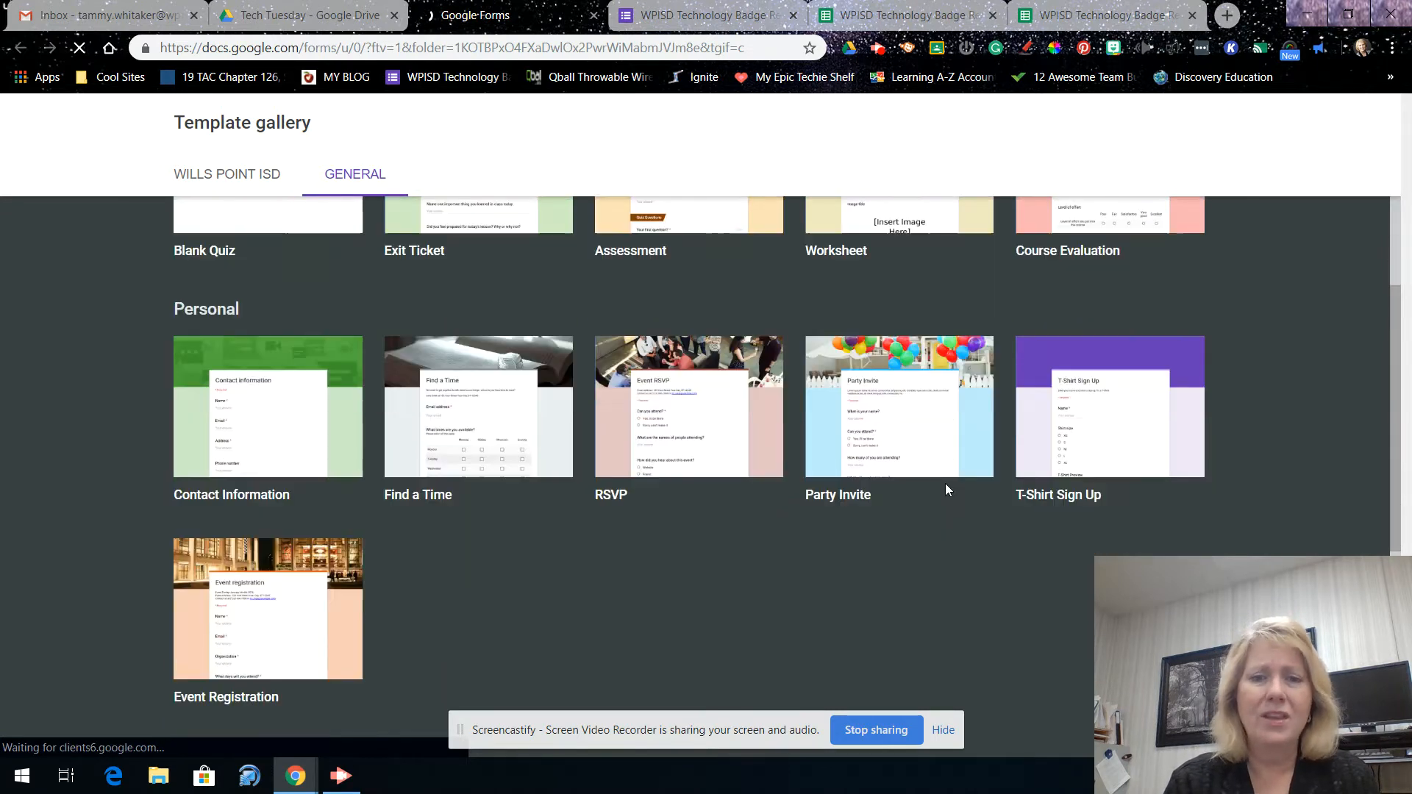
{"action": "scroll", "coordinate": [945, 483], "scroll_direction": "up", "scroll_amount": 3}
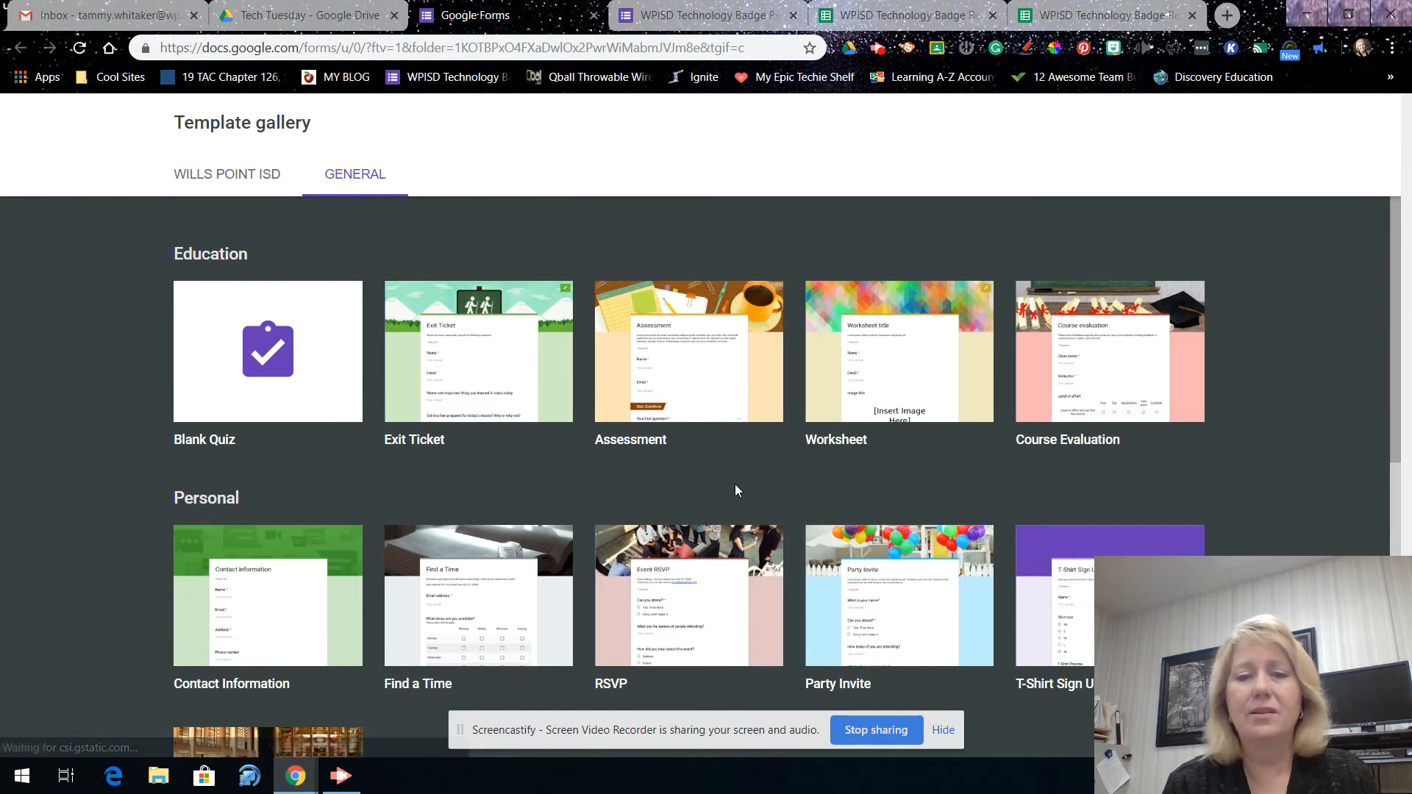
{"action": "scroll", "coordinate": [963, 508], "scroll_direction": "down", "scroll_amount": 3}
{"action": "scroll", "coordinate": [965, 511], "scroll_direction": "down", "scroll_amount": 5}
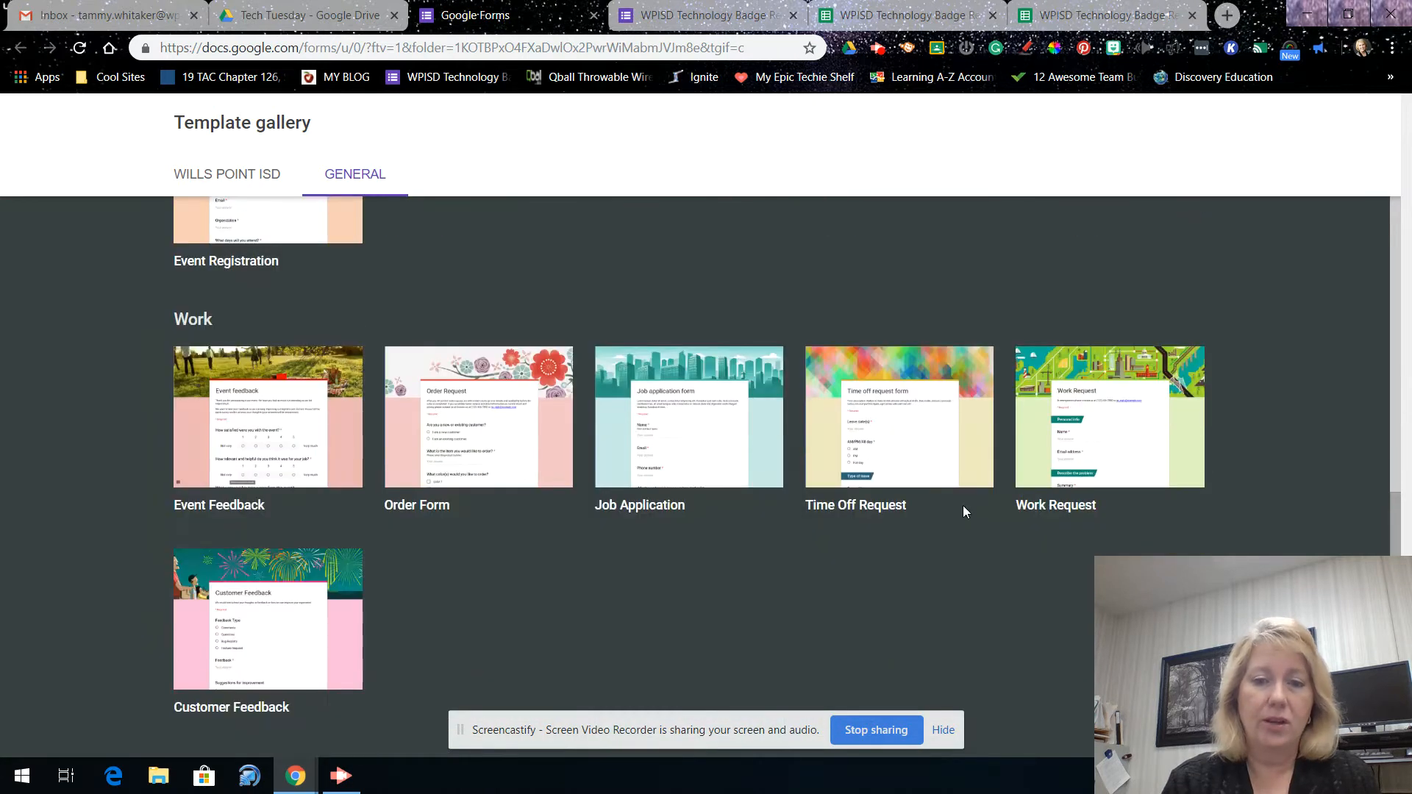
{"action": "scroll", "coordinate": [965, 512], "scroll_direction": "up", "scroll_amount": 4}
{"action": "scroll", "coordinate": [963, 507], "scroll_direction": "down", "scroll_amount": 2}
{"action": "scroll", "coordinate": [964, 505], "scroll_direction": "up", "scroll_amount": 6}
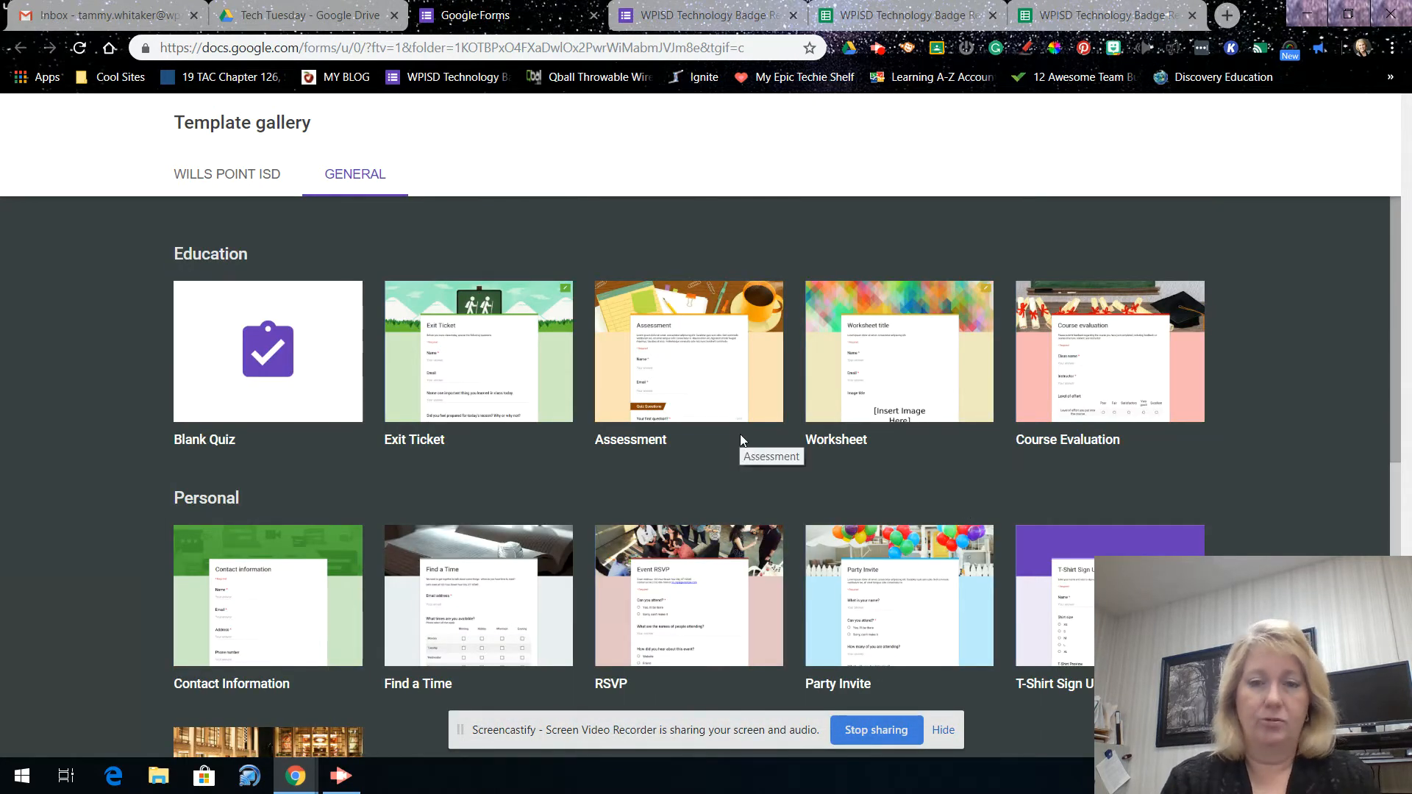
{"action": "left_click", "coordinate": [550, 364]}
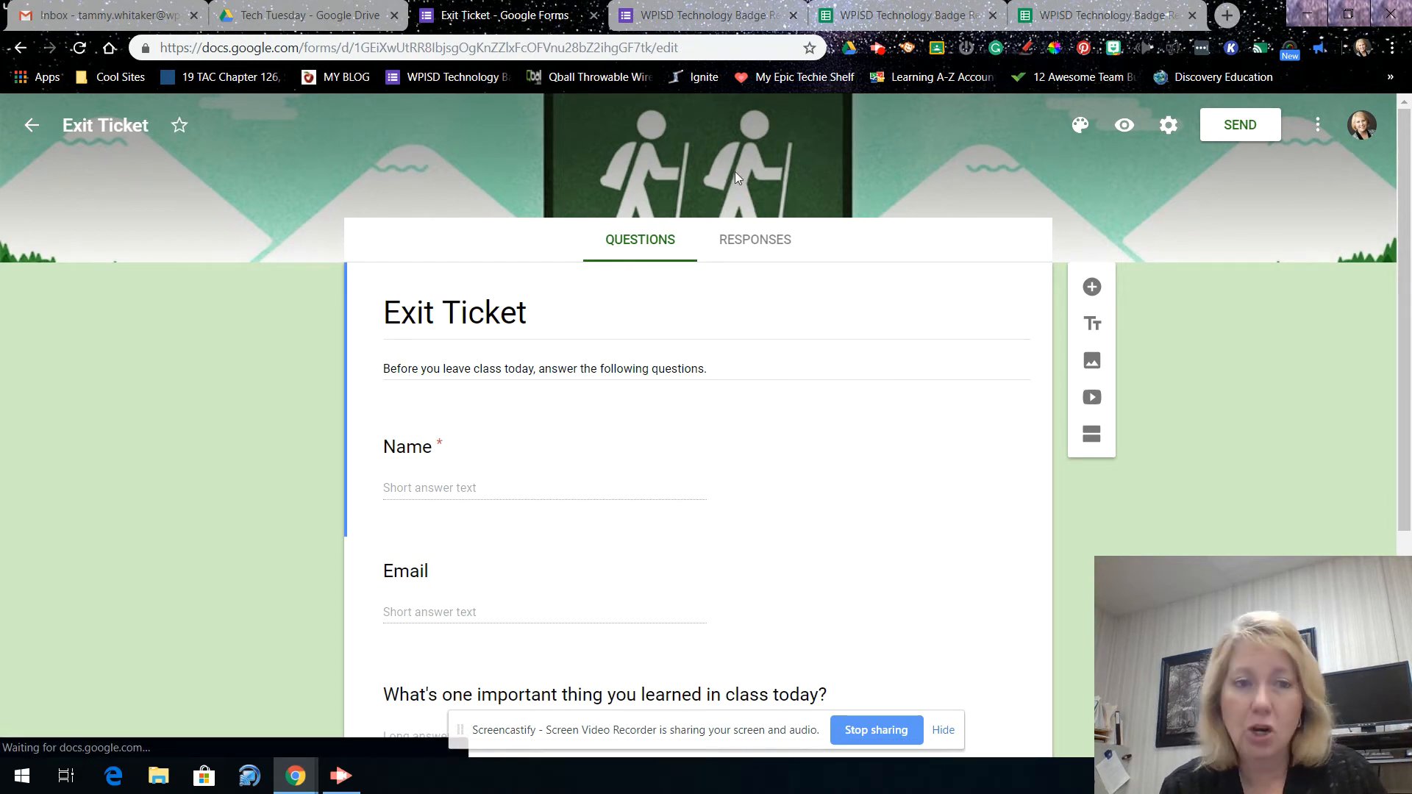
{"action": "scroll", "coordinate": [456, 471], "scroll_direction": "down", "scroll_amount": 3}
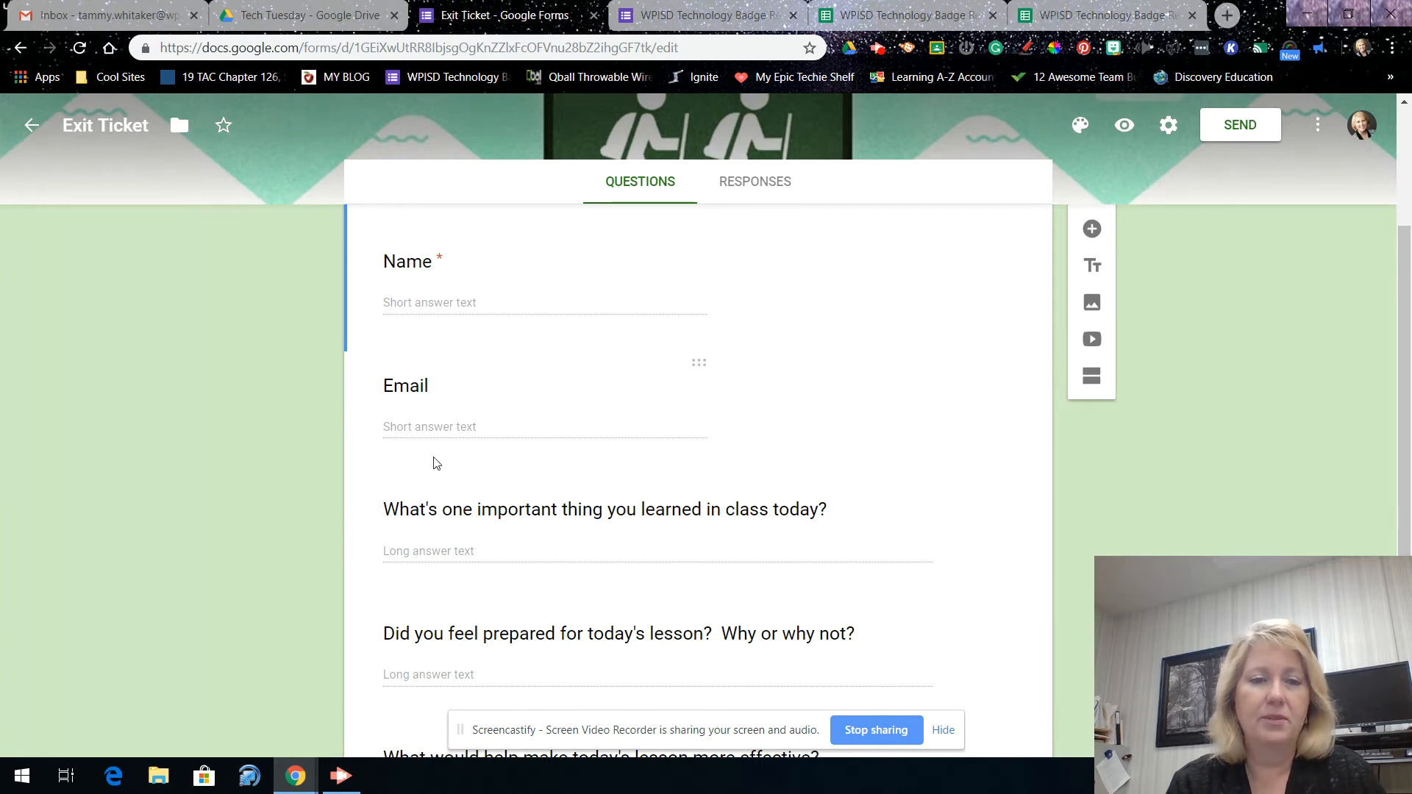
{"action": "scroll", "coordinate": [449, 589], "scroll_direction": "down", "scroll_amount": 2}
{"action": "scroll", "coordinate": [451, 589], "scroll_direction": "up", "scroll_amount": 4}
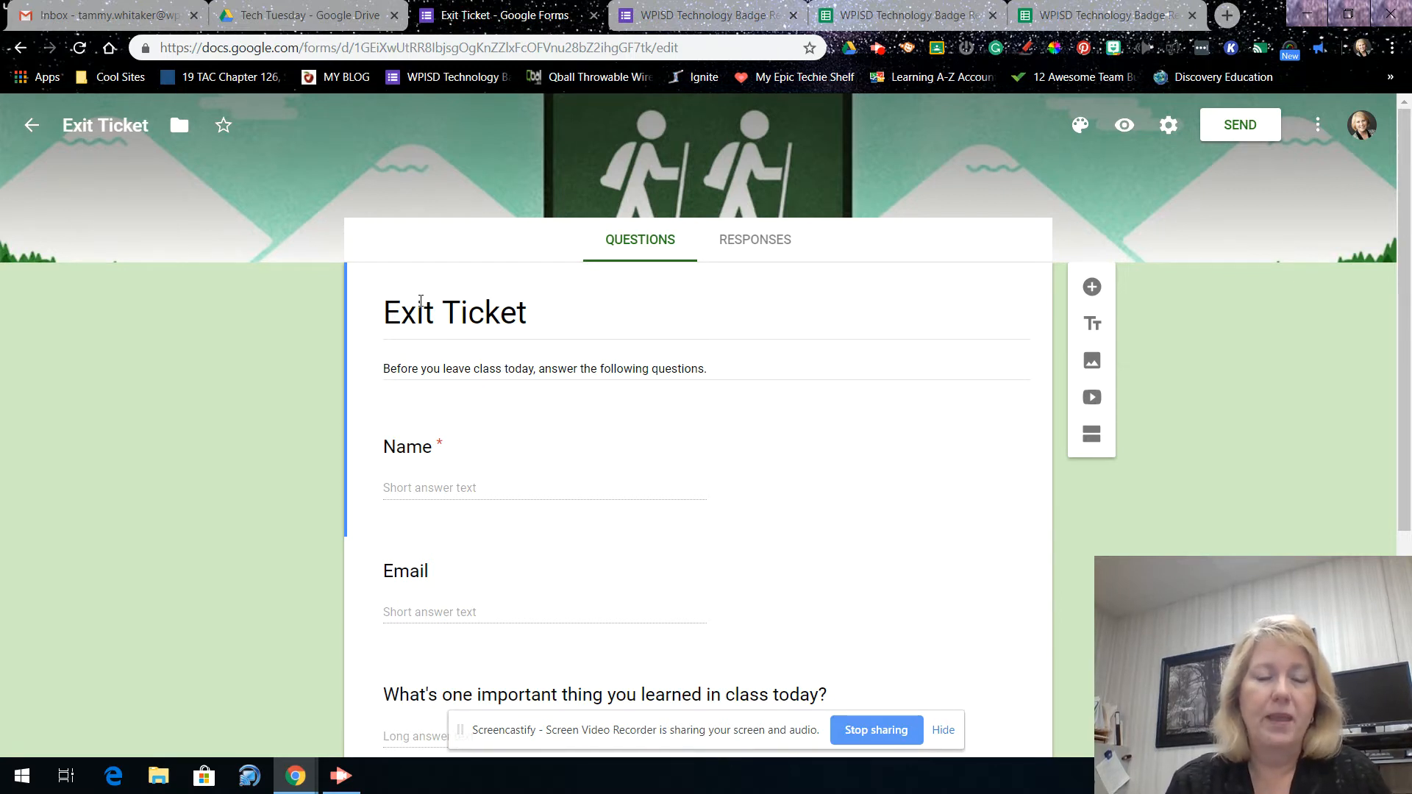
- Return to the Tech Tuesday folder in Drive and create a blank Google Form in it
{"action": "left_click", "coordinate": [309, 15]}
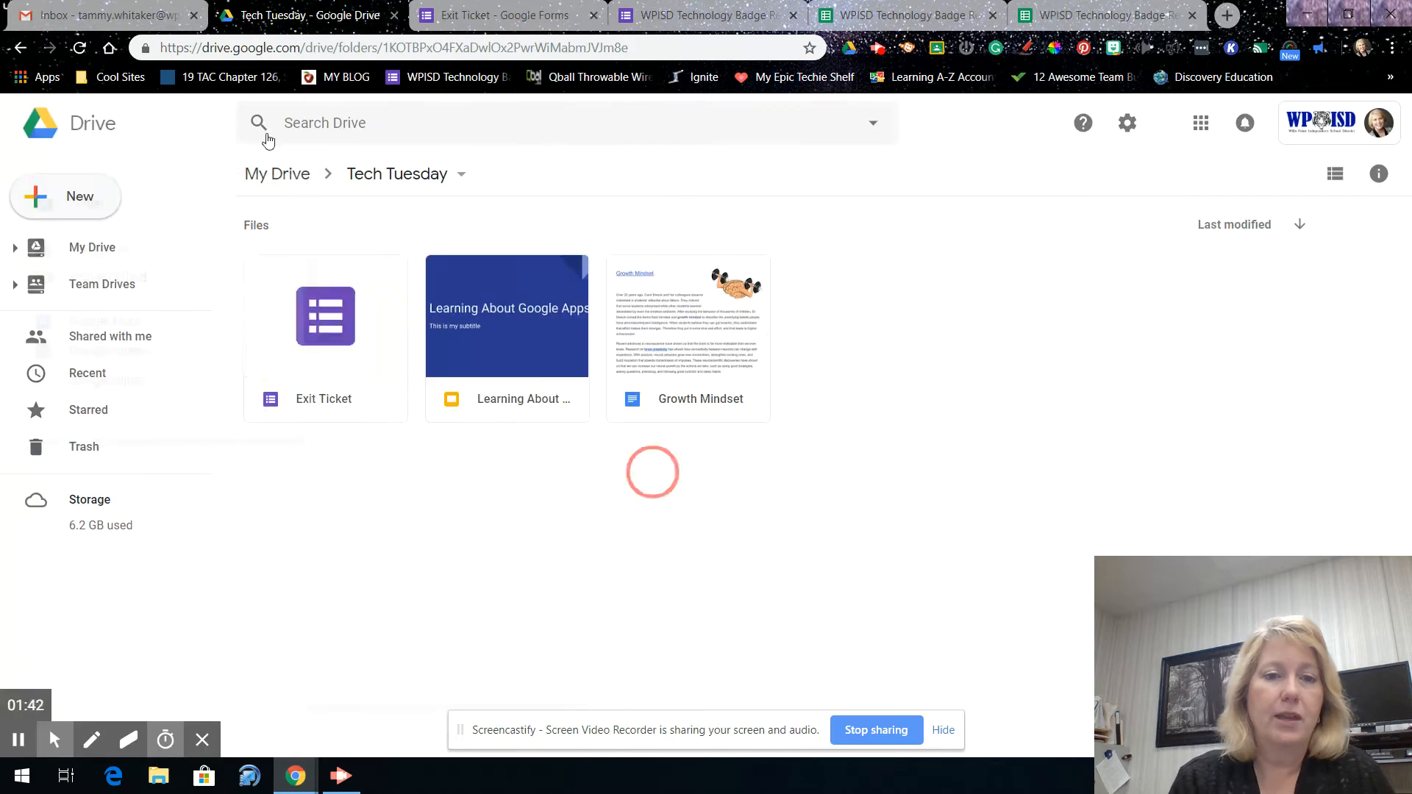
{"action": "left_click", "coordinate": [78, 196]}
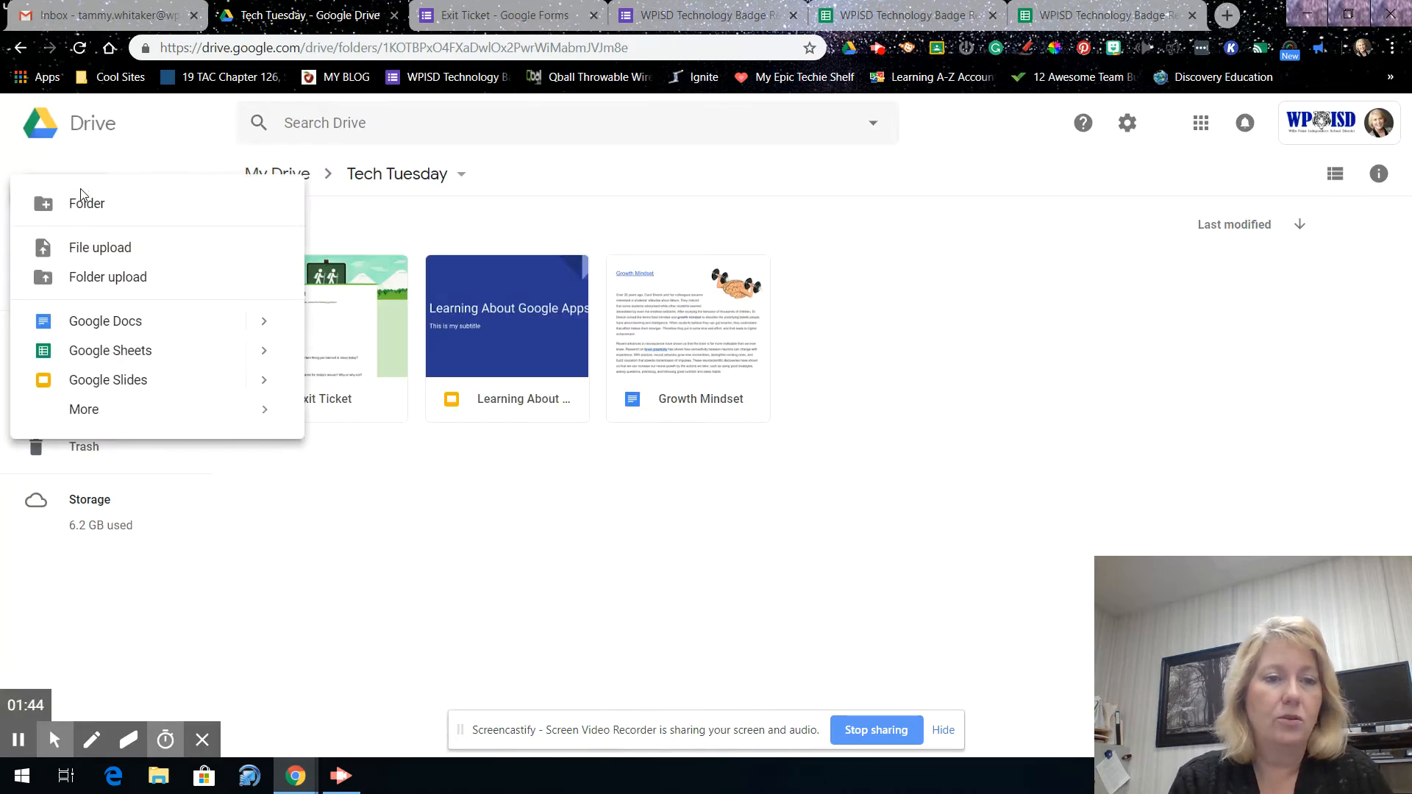
{"action": "mouse_move", "coordinate": [91, 416]}
{"action": "left_click", "coordinate": [367, 431]}
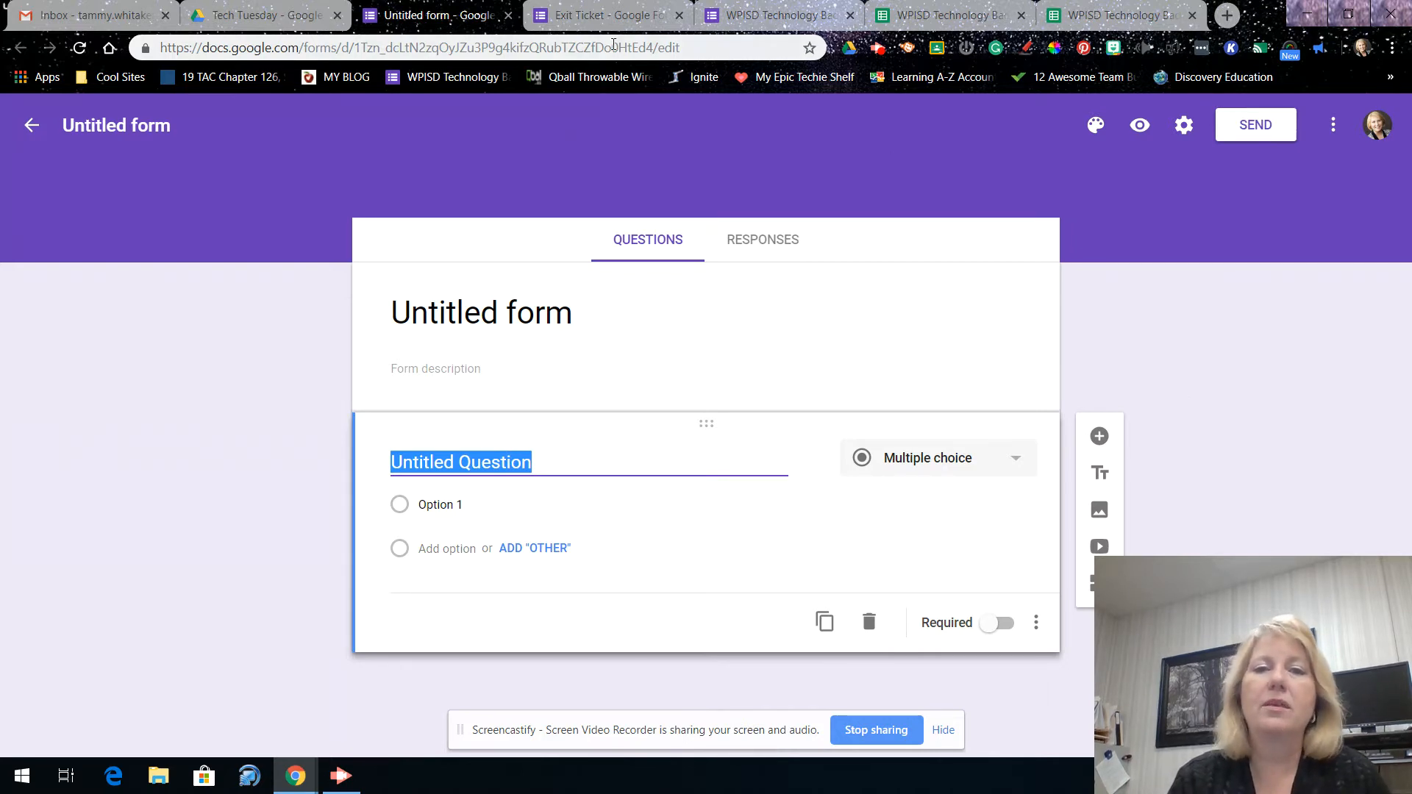
- Switch back to the Exit Ticket form and open its Name question to view its editing options
{"action": "left_click", "coordinate": [605, 15]}
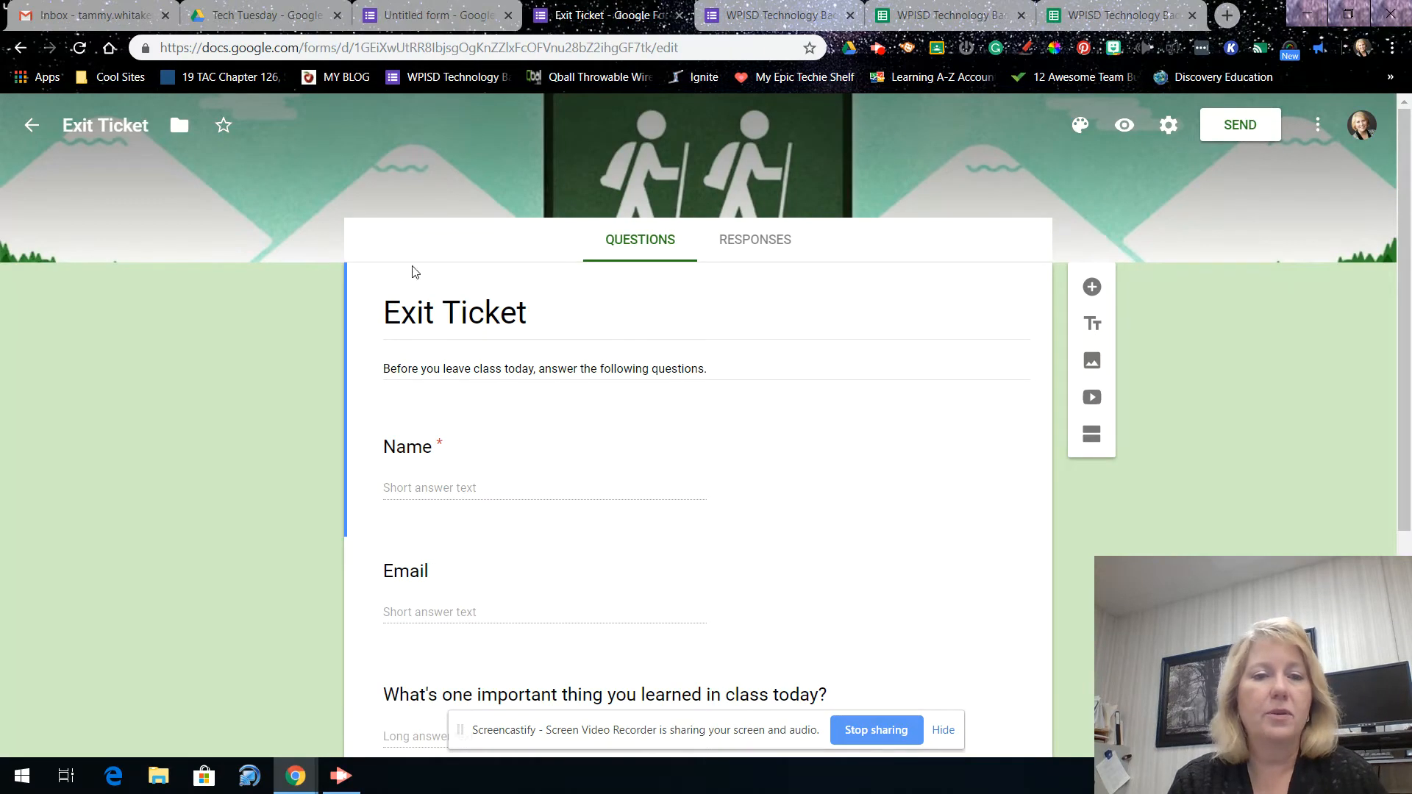
{"action": "left_click", "coordinate": [126, 122]}
{"action": "left_click", "coordinate": [152, 128]}
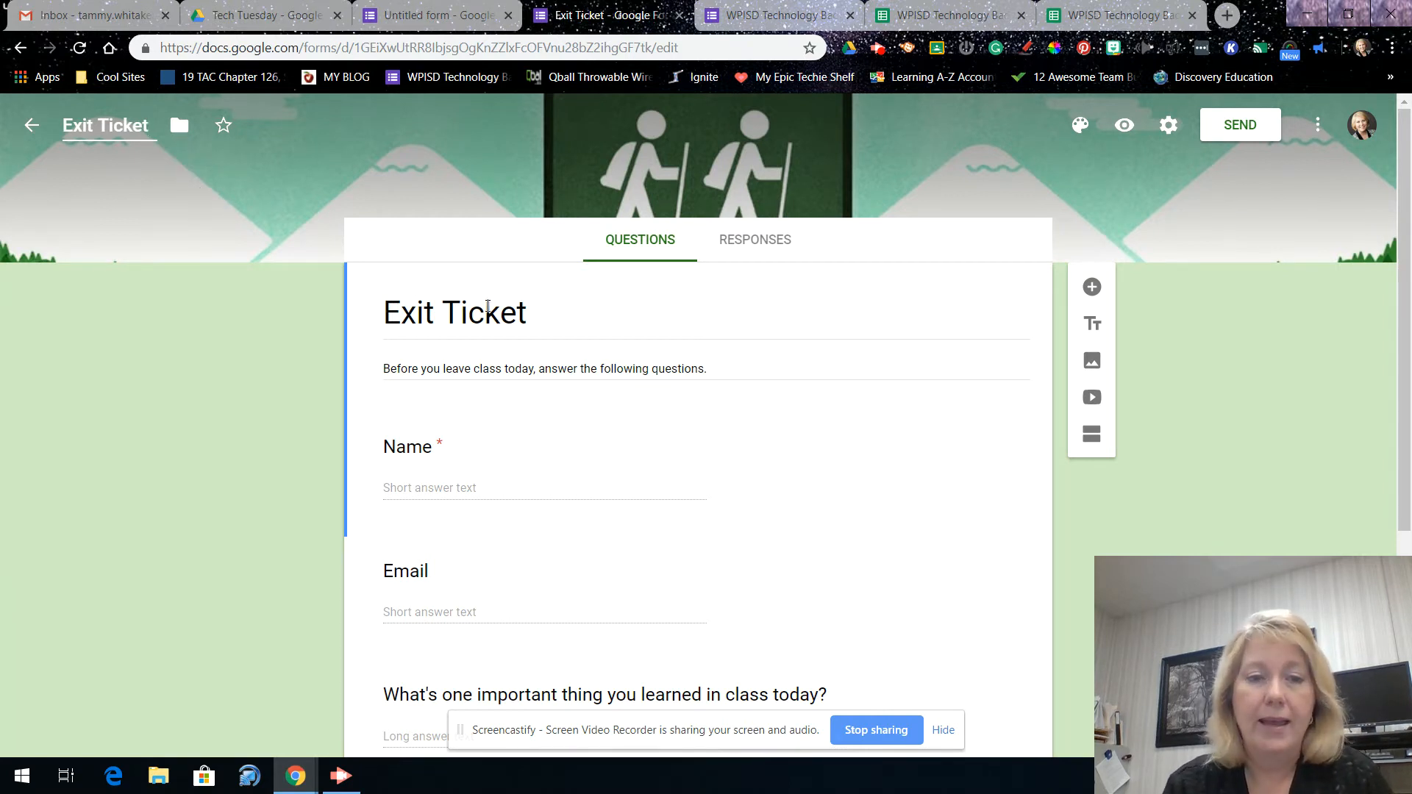
{"action": "right_click", "coordinate": [421, 434]}
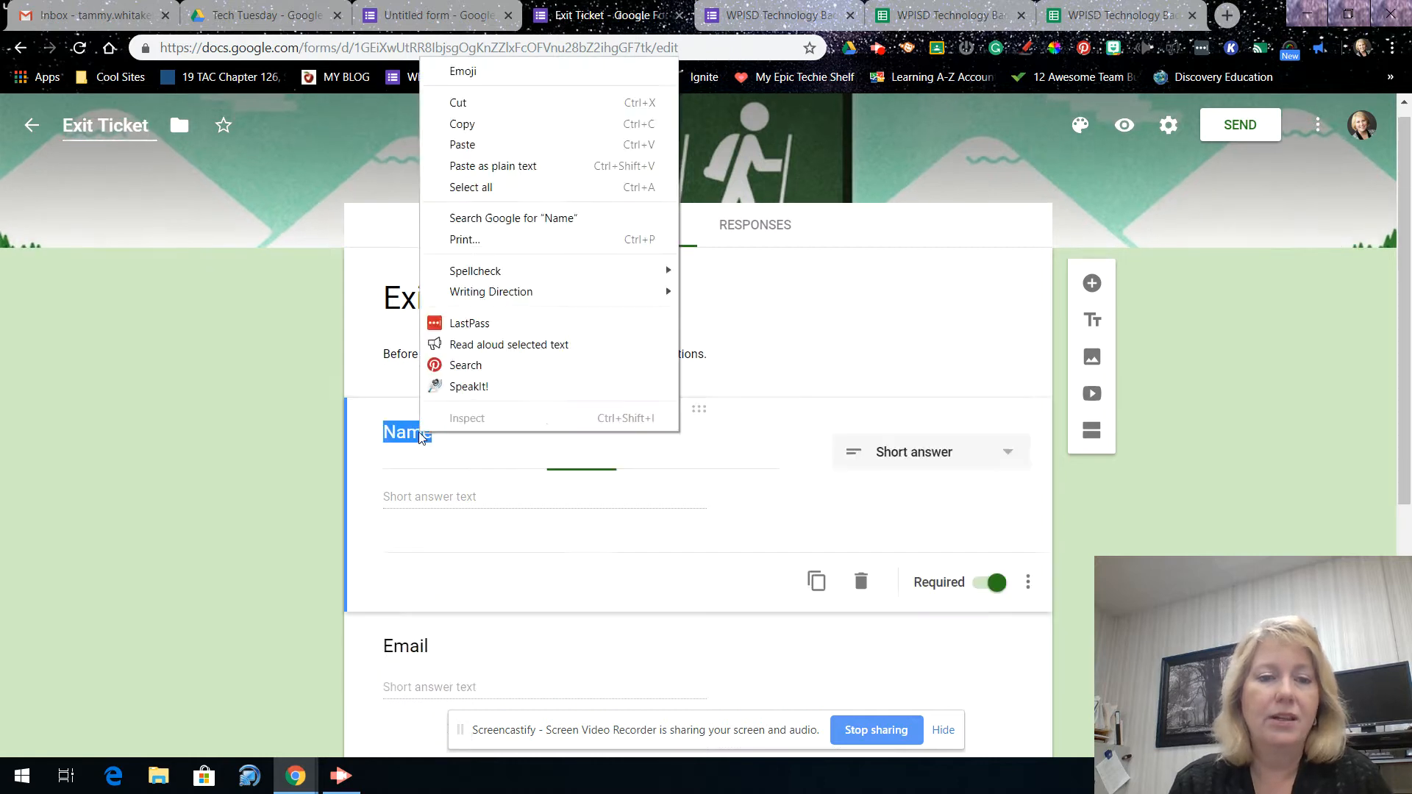
{"action": "left_click", "coordinate": [426, 501]}
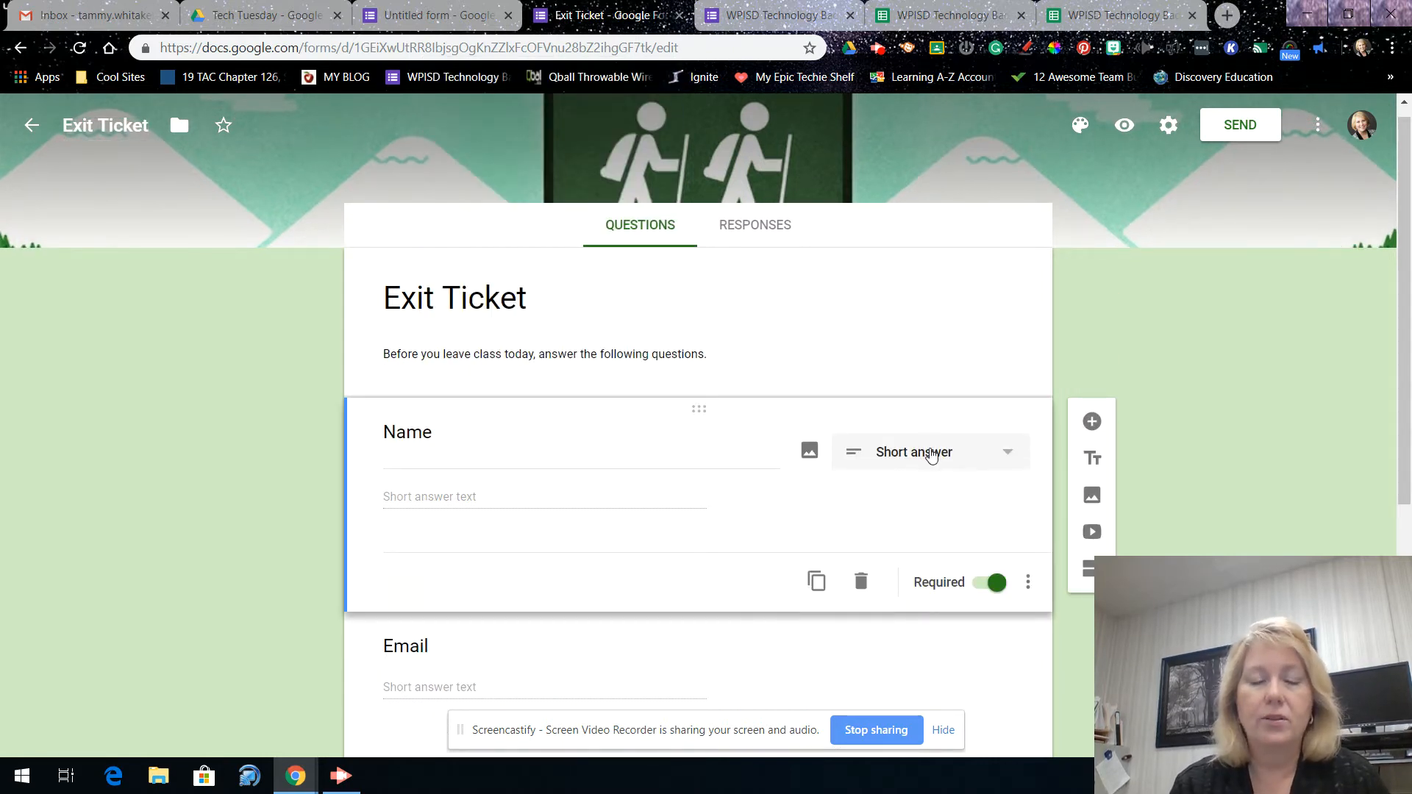
- Return to the untitled blank form and set its theme font style to Playful
{"action": "left_click", "coordinate": [440, 20]}
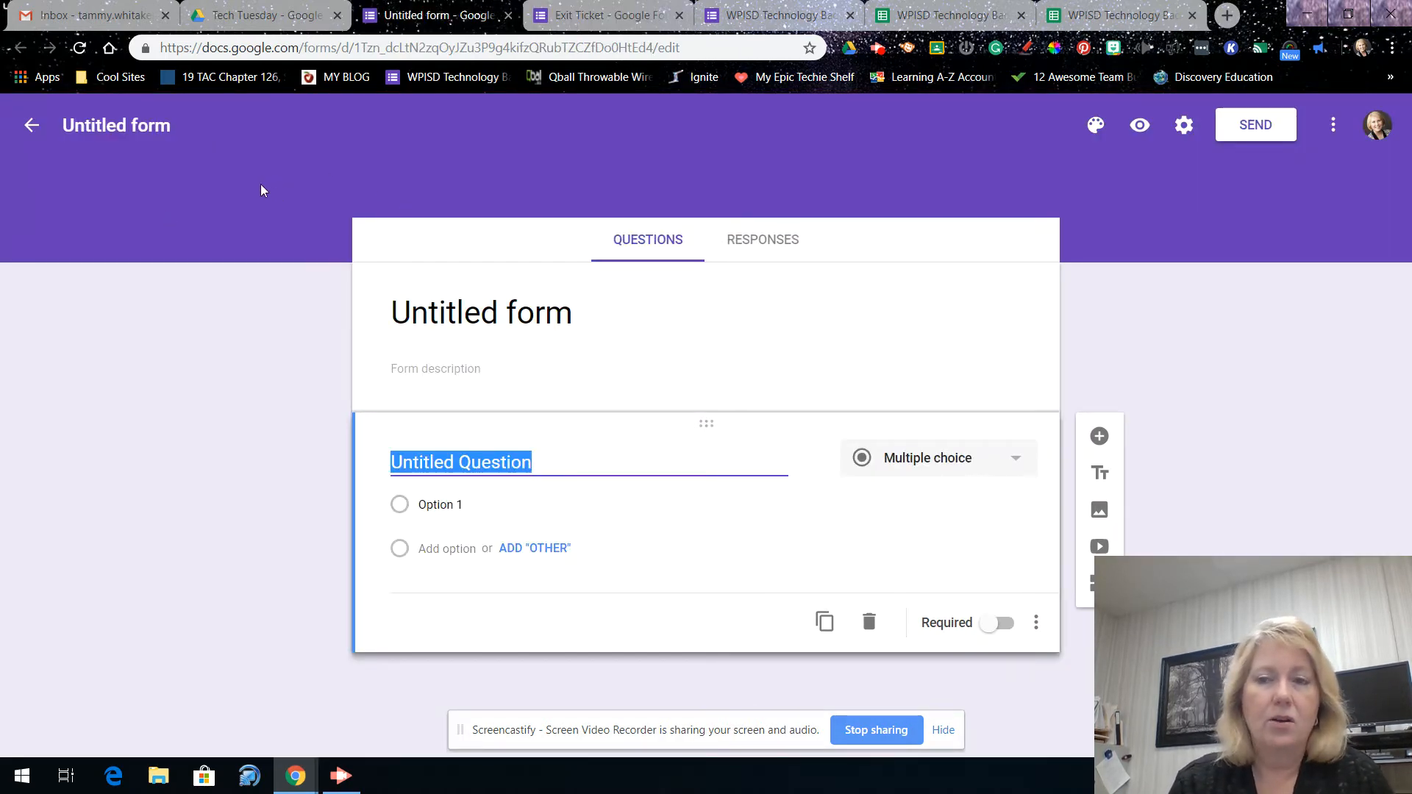
{"action": "left_click", "coordinate": [1096, 126]}
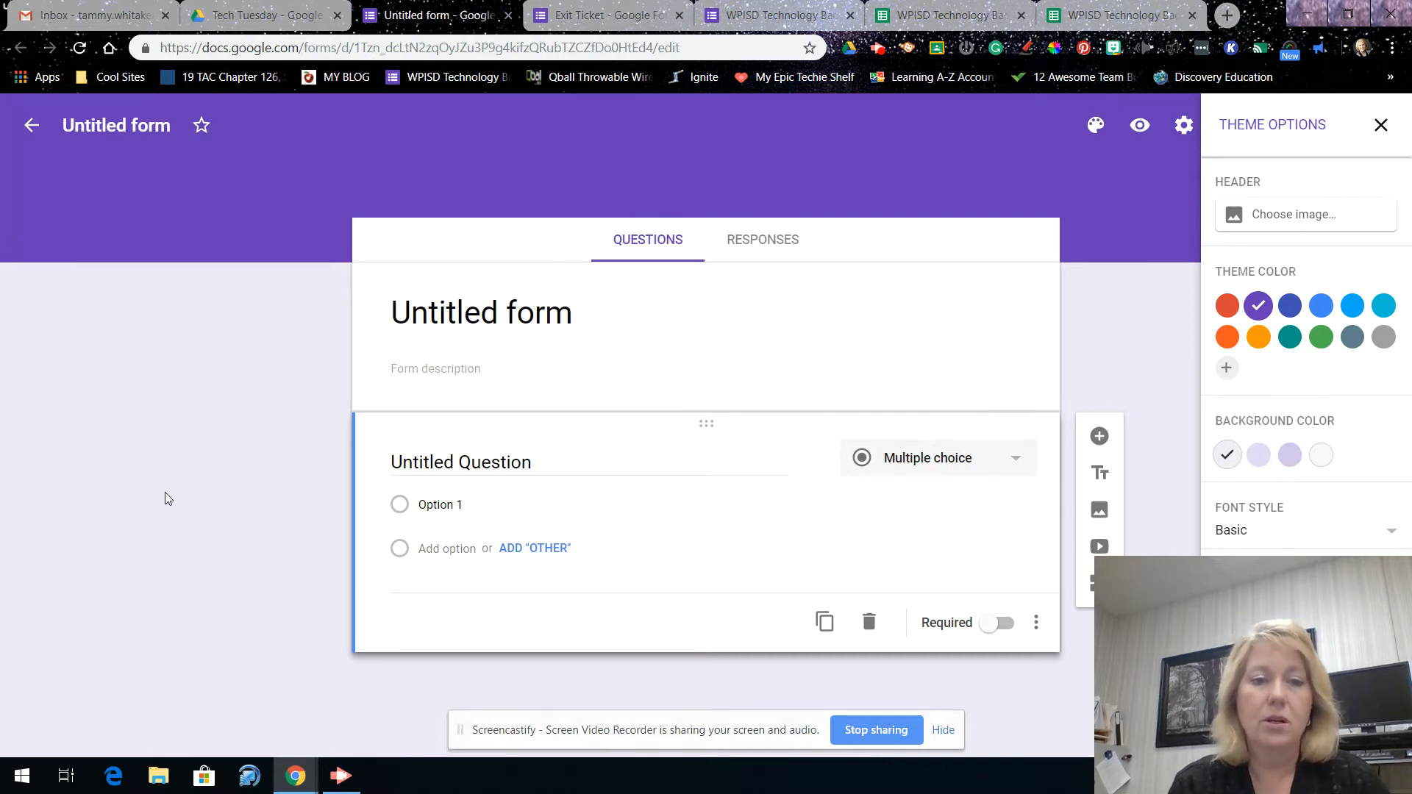
{"action": "left_click", "coordinate": [1250, 544]}
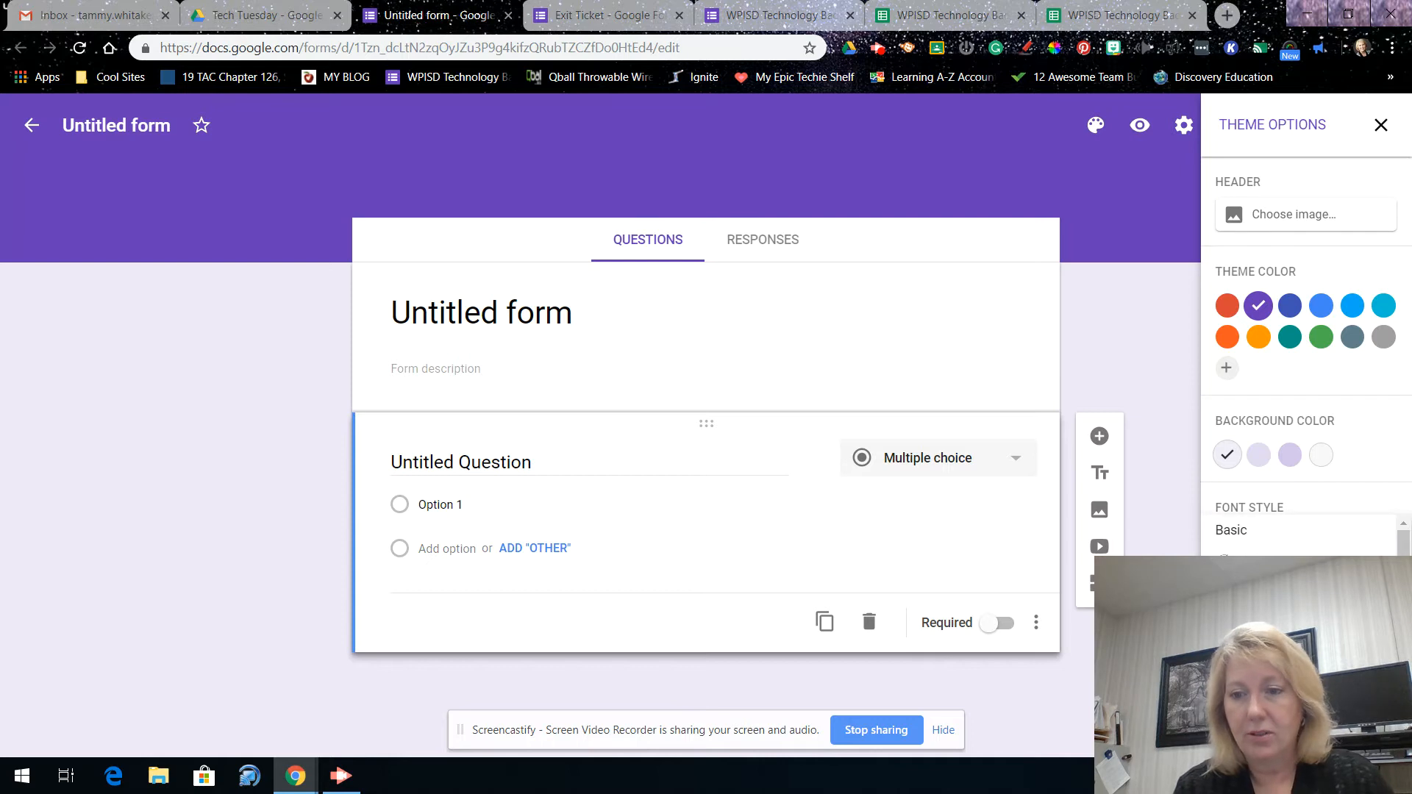
{"action": "left_click", "coordinate": [1243, 623]}
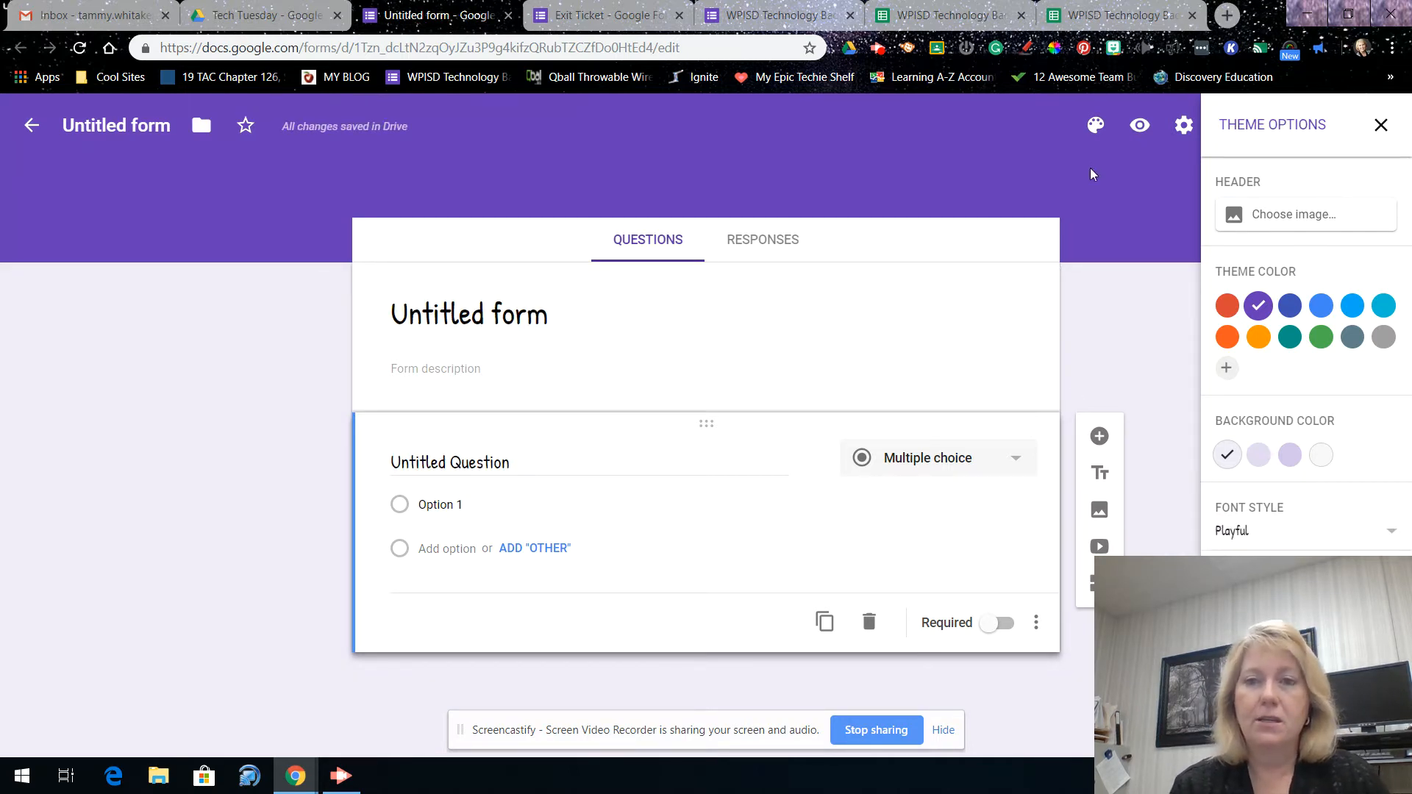
- Browse the theme header images and apply the white-flowers-and-butterfly photo from the Other category to the untitled form
{"action": "left_click", "coordinate": [1257, 219]}
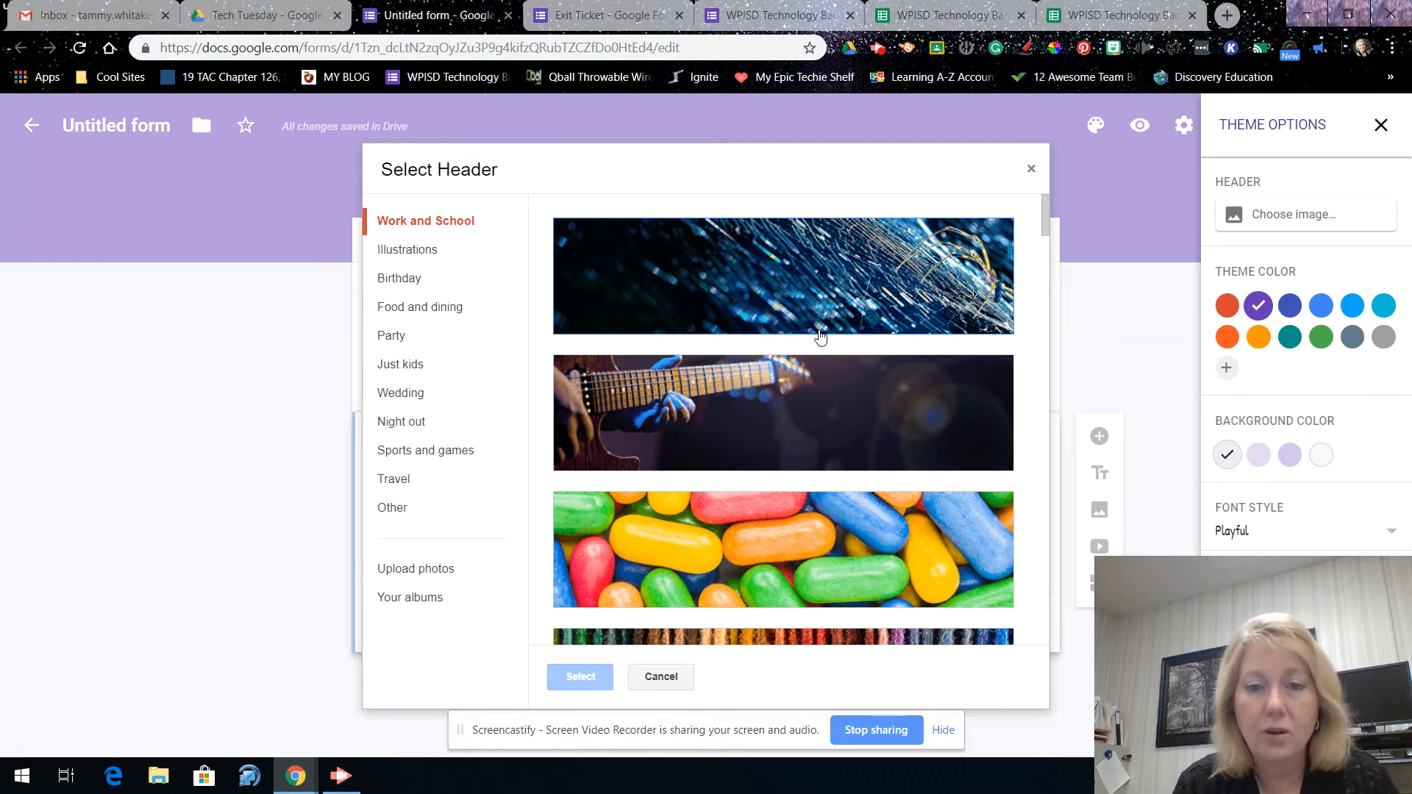
{"action": "scroll", "coordinate": [819, 337], "scroll_direction": "down", "scroll_amount": 10}
{"action": "scroll", "coordinate": [819, 336], "scroll_direction": "down", "scroll_amount": 10}
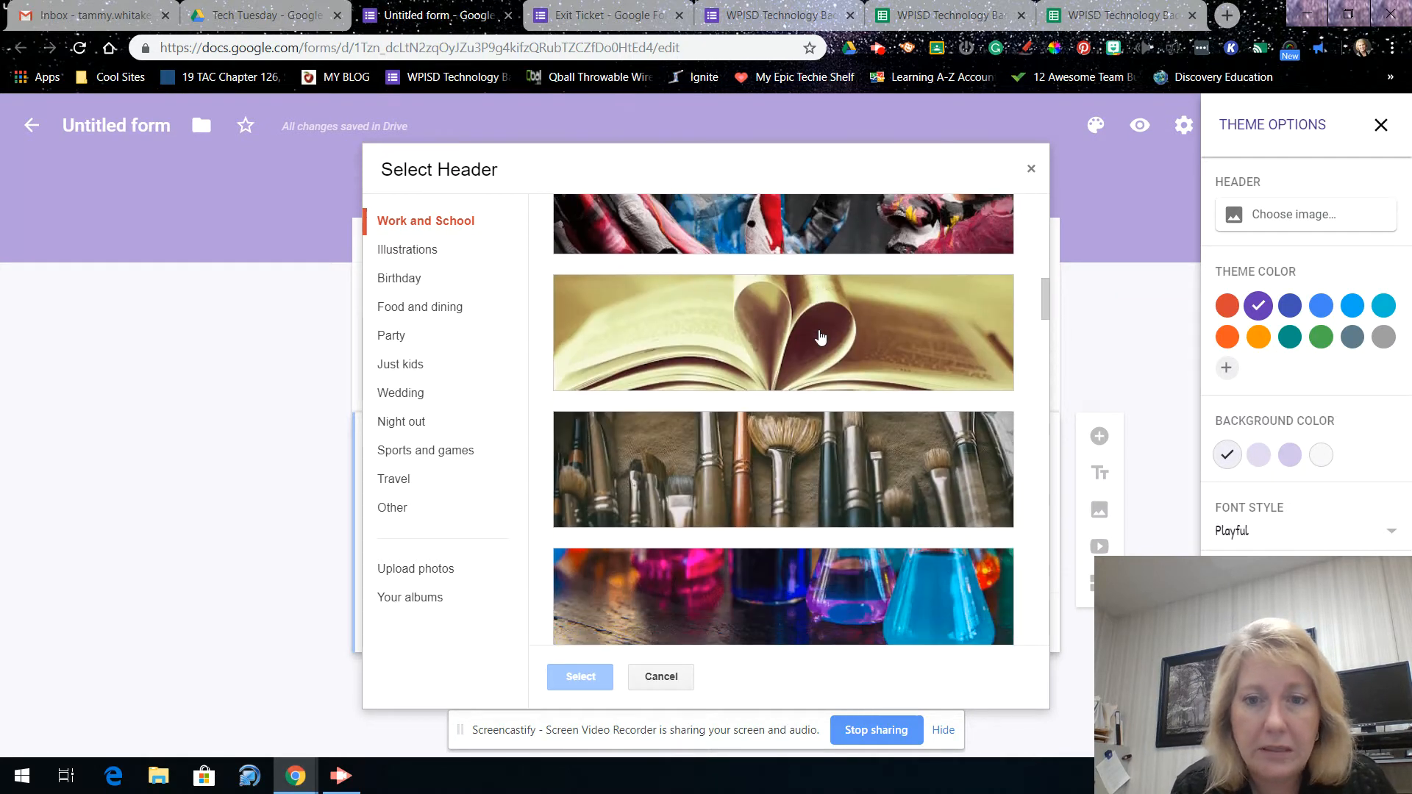
{"action": "scroll", "coordinate": [820, 337], "scroll_direction": "down", "scroll_amount": 6}
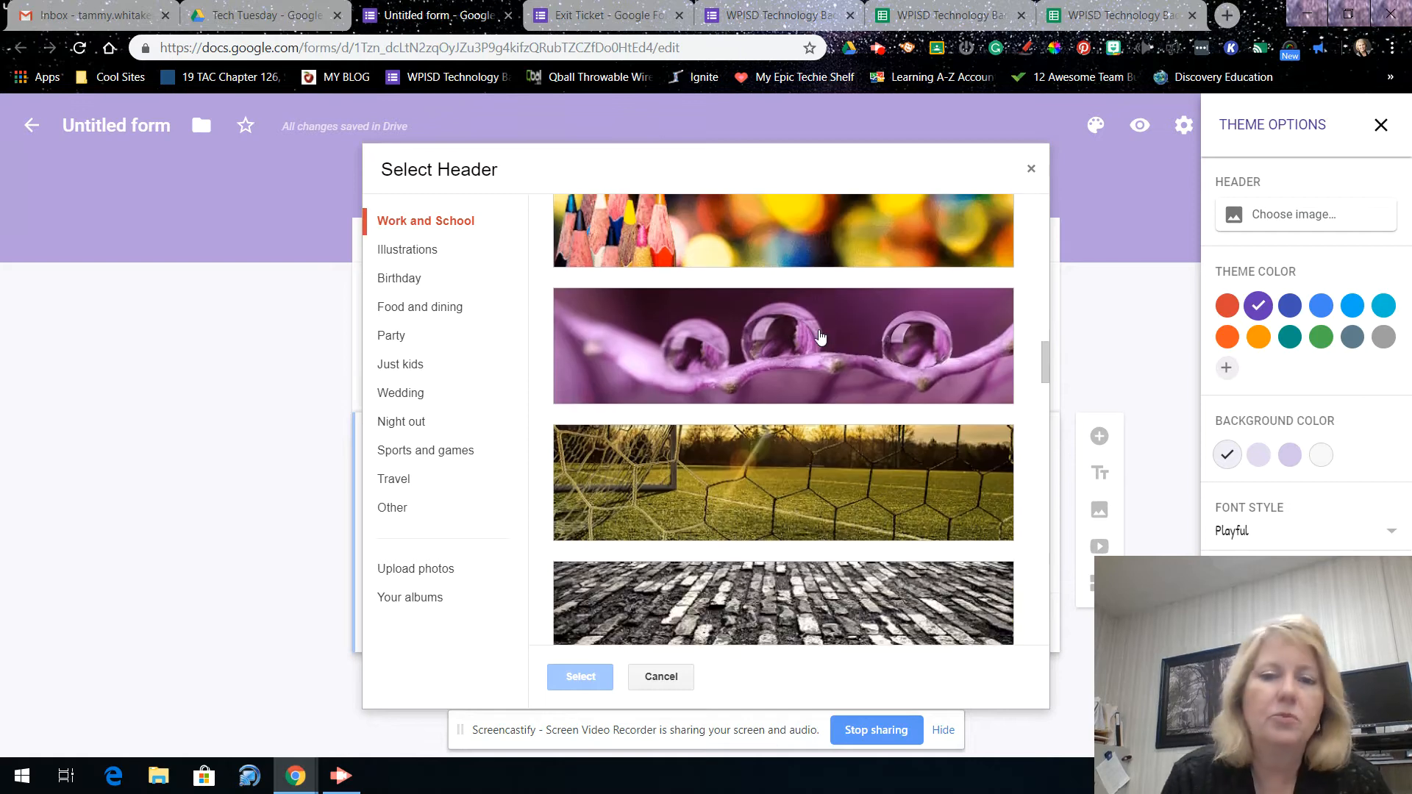
{"action": "scroll", "coordinate": [821, 337], "scroll_direction": "down", "scroll_amount": 14}
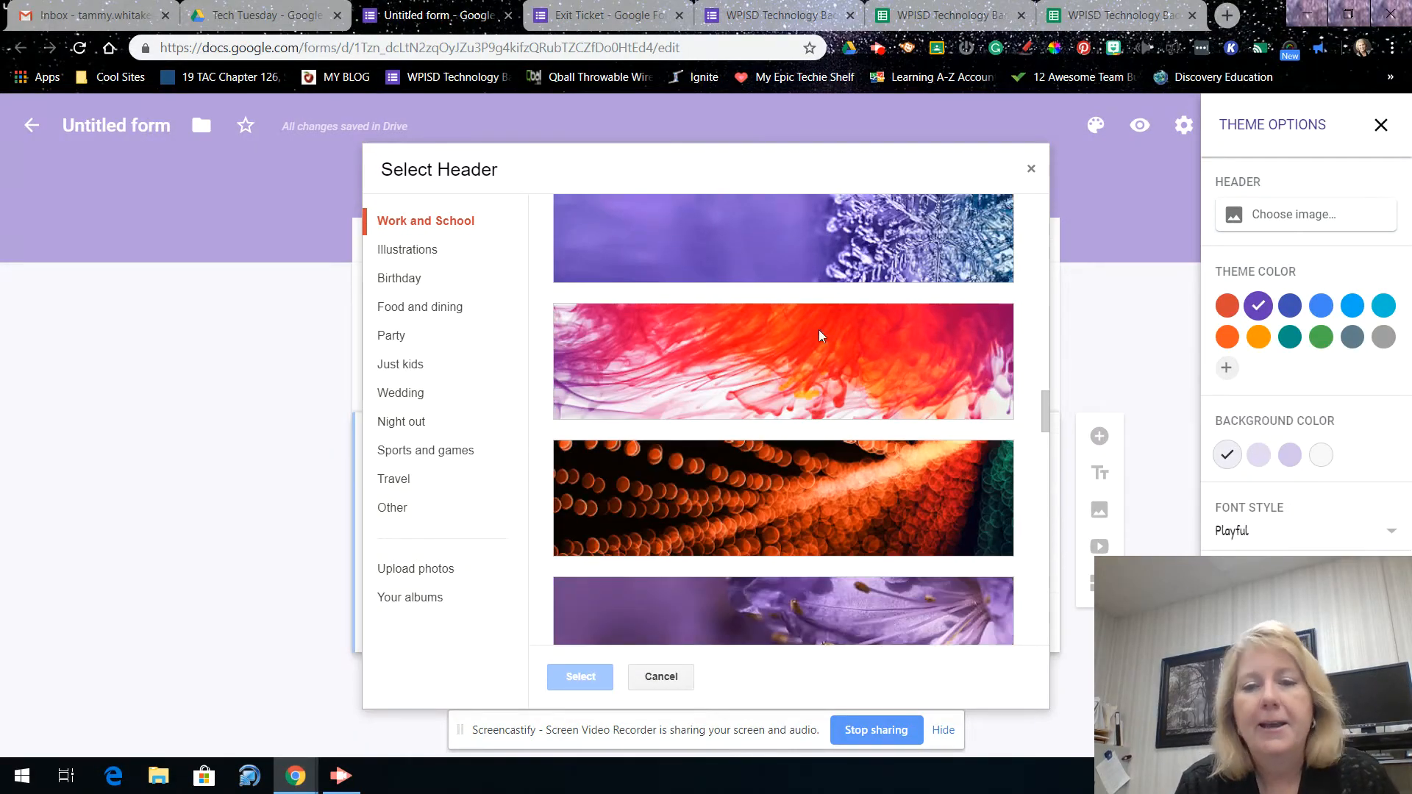
{"action": "scroll", "coordinate": [821, 337], "scroll_direction": "down", "scroll_amount": 2}
{"action": "scroll", "coordinate": [821, 337], "scroll_direction": "up", "scroll_amount": 4}
{"action": "scroll", "coordinate": [829, 353], "scroll_direction": "down", "scroll_amount": 15}
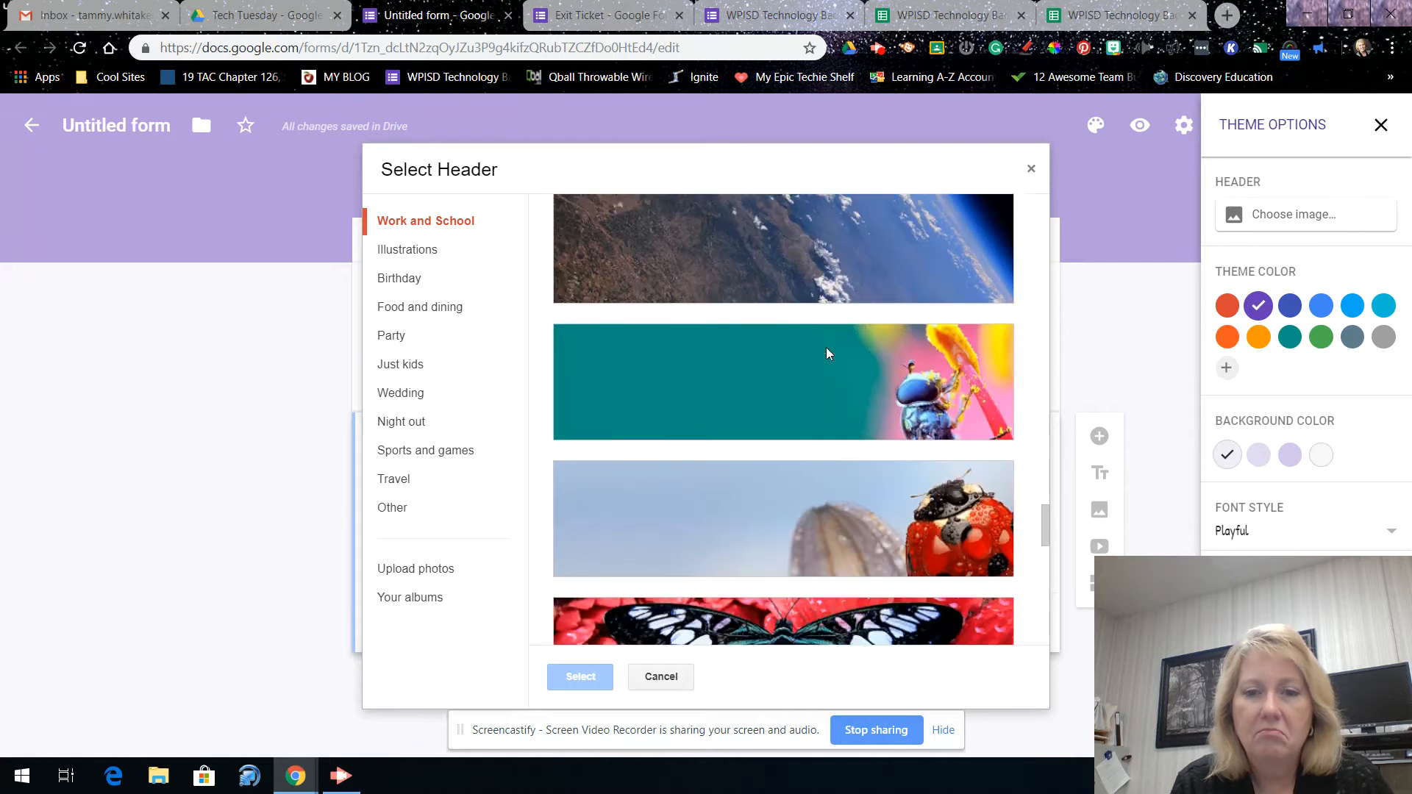
{"action": "scroll", "coordinate": [829, 353], "scroll_direction": "down", "scroll_amount": 6}
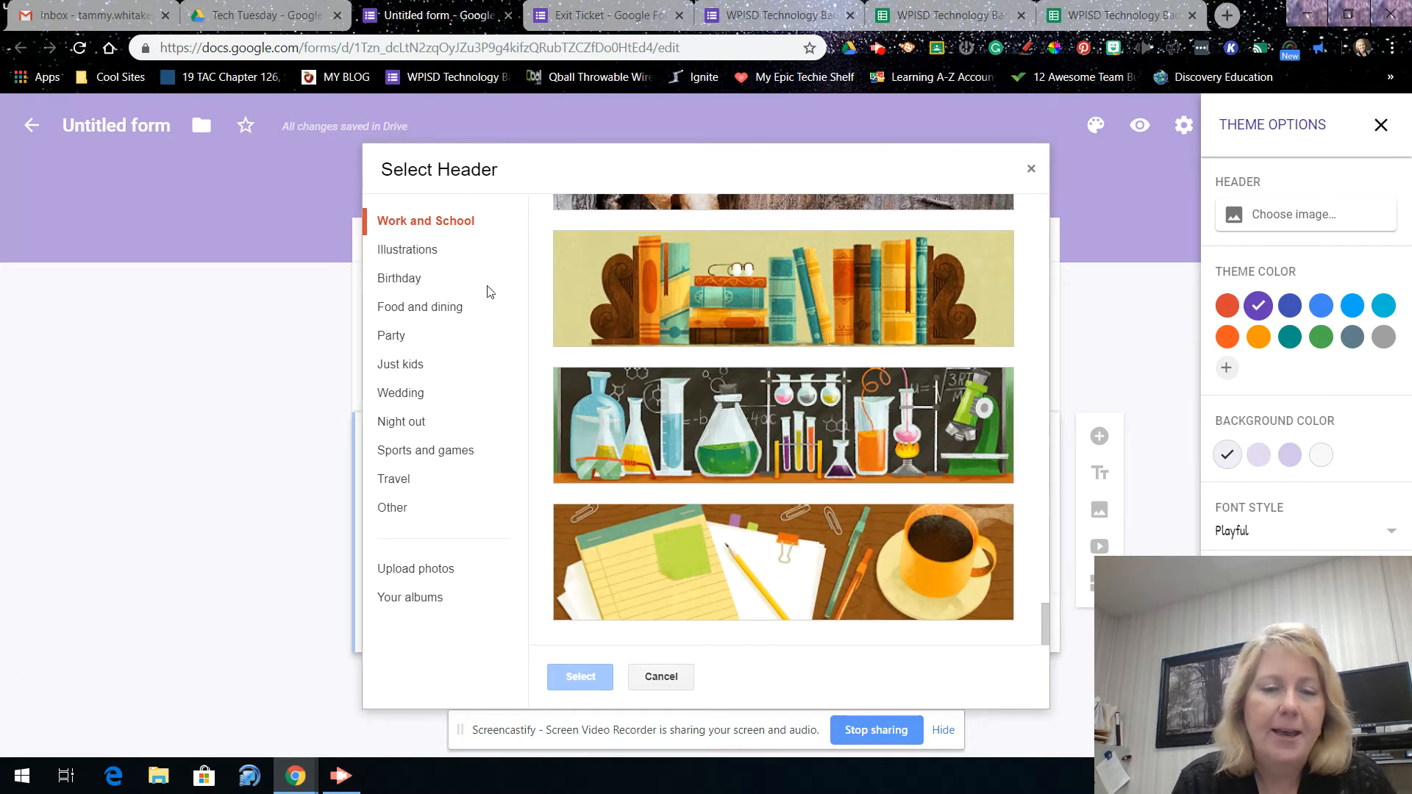
{"action": "left_click", "coordinate": [389, 513]}
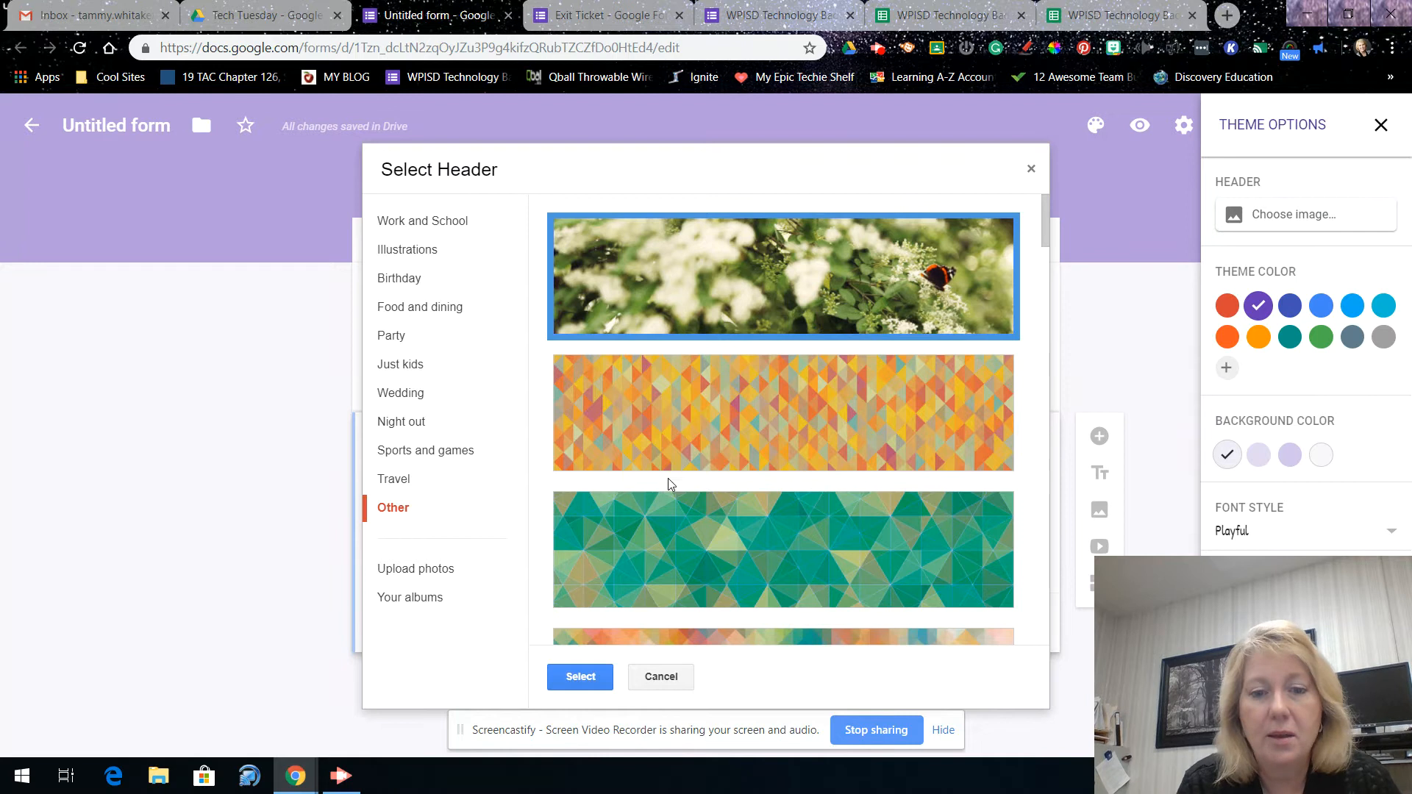
{"action": "left_click", "coordinate": [574, 678]}
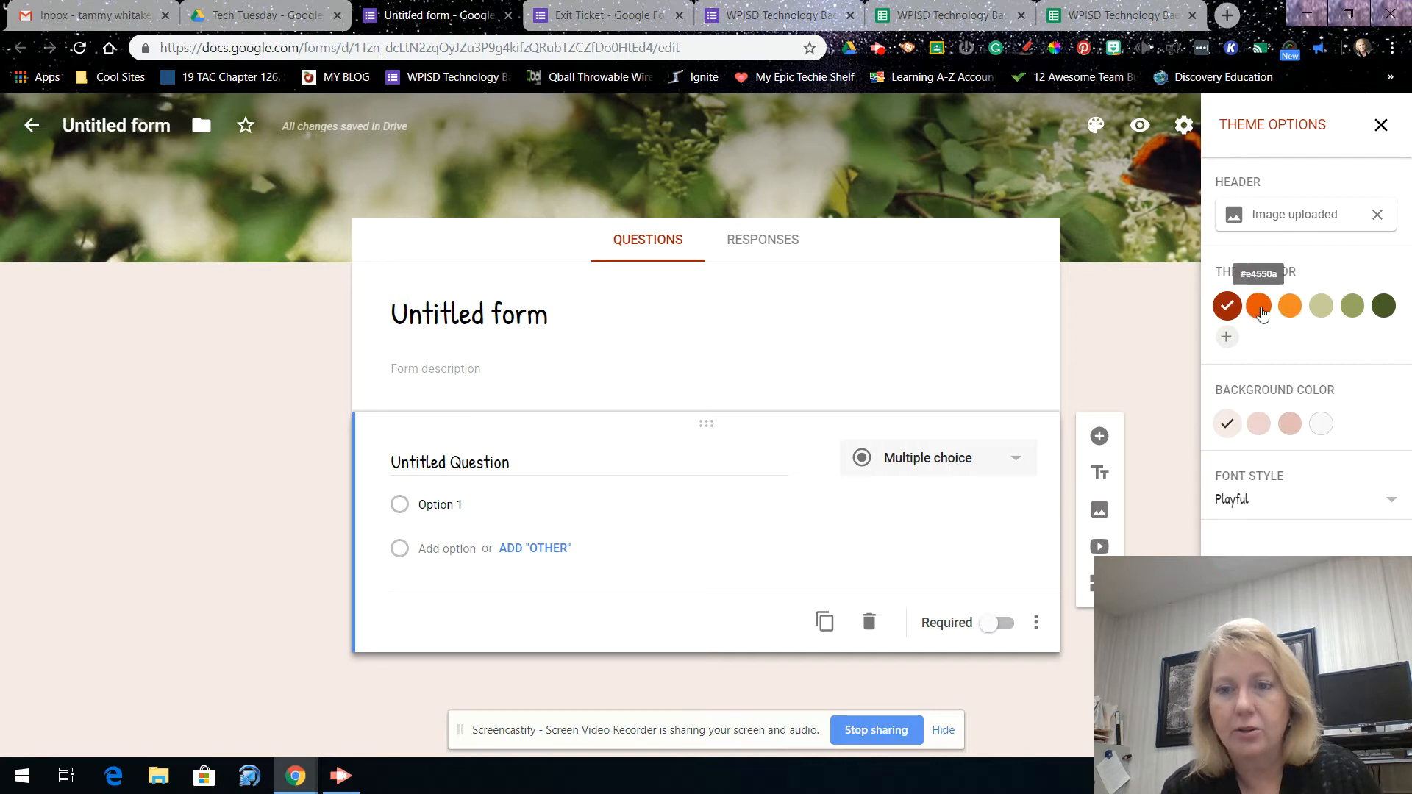
- Try the orange theme color #e4550a with the darkest orange background shade
{"action": "right_click", "coordinate": [1263, 313]}
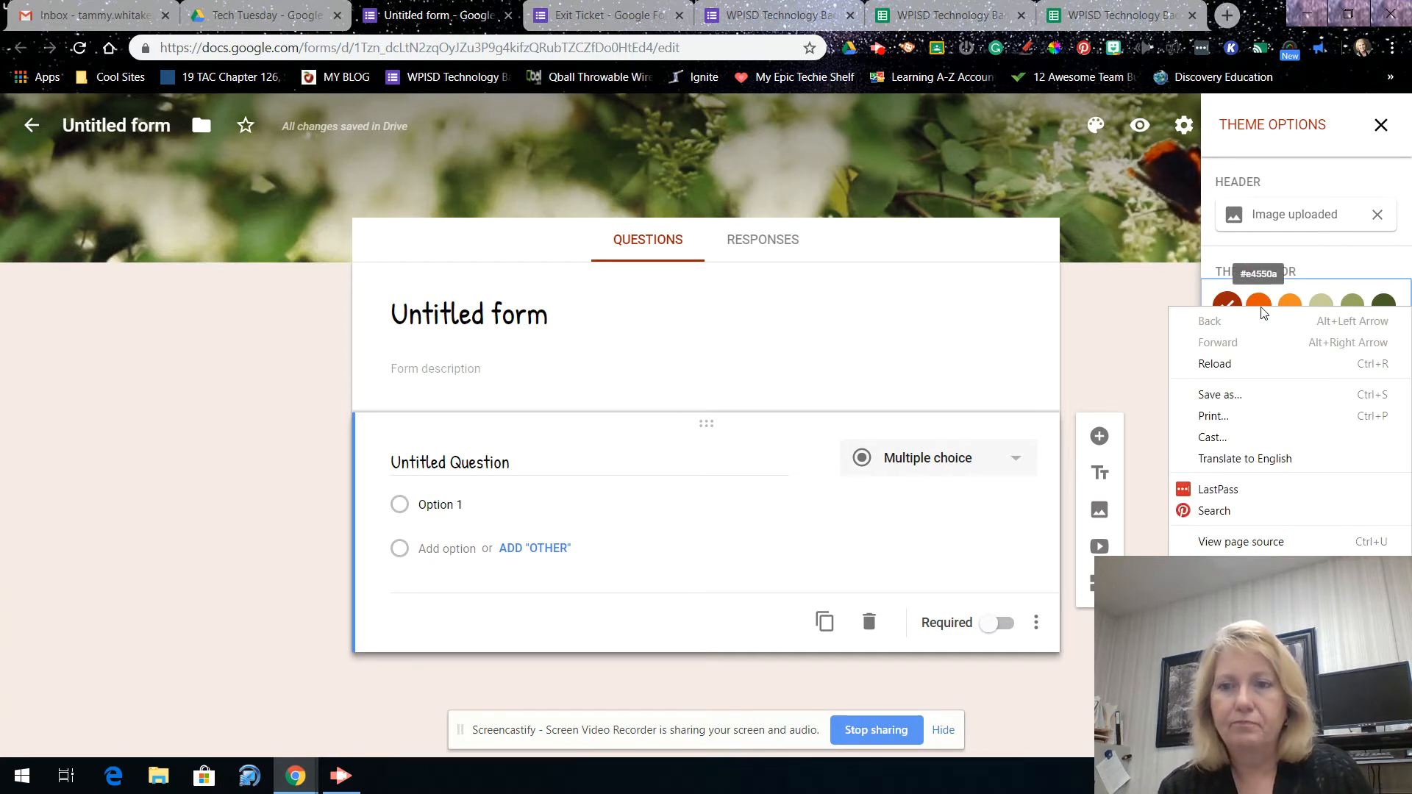
{"action": "left_click", "coordinate": [1260, 311]}
{"action": "left_click", "coordinate": [1258, 309]}
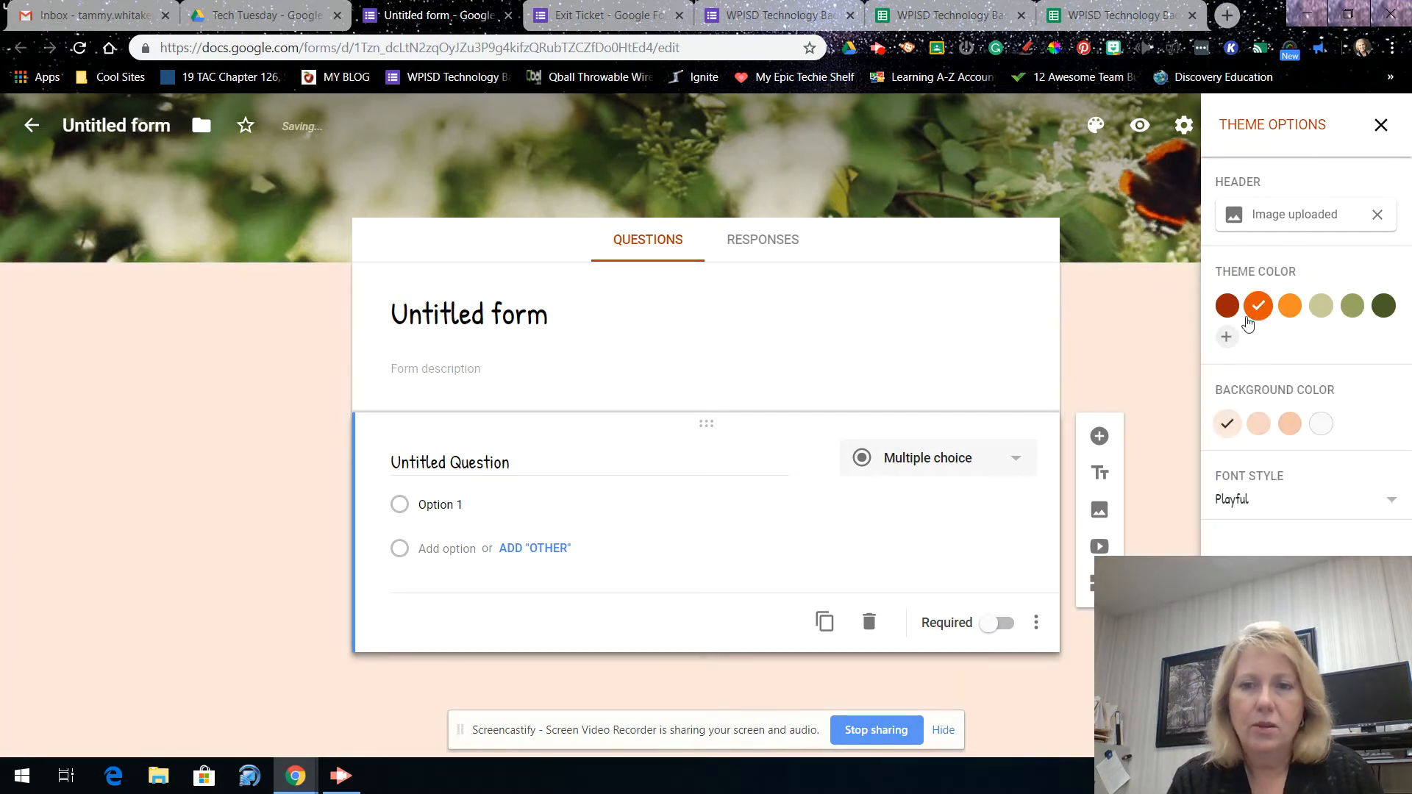
{"action": "left_click", "coordinate": [1289, 426]}
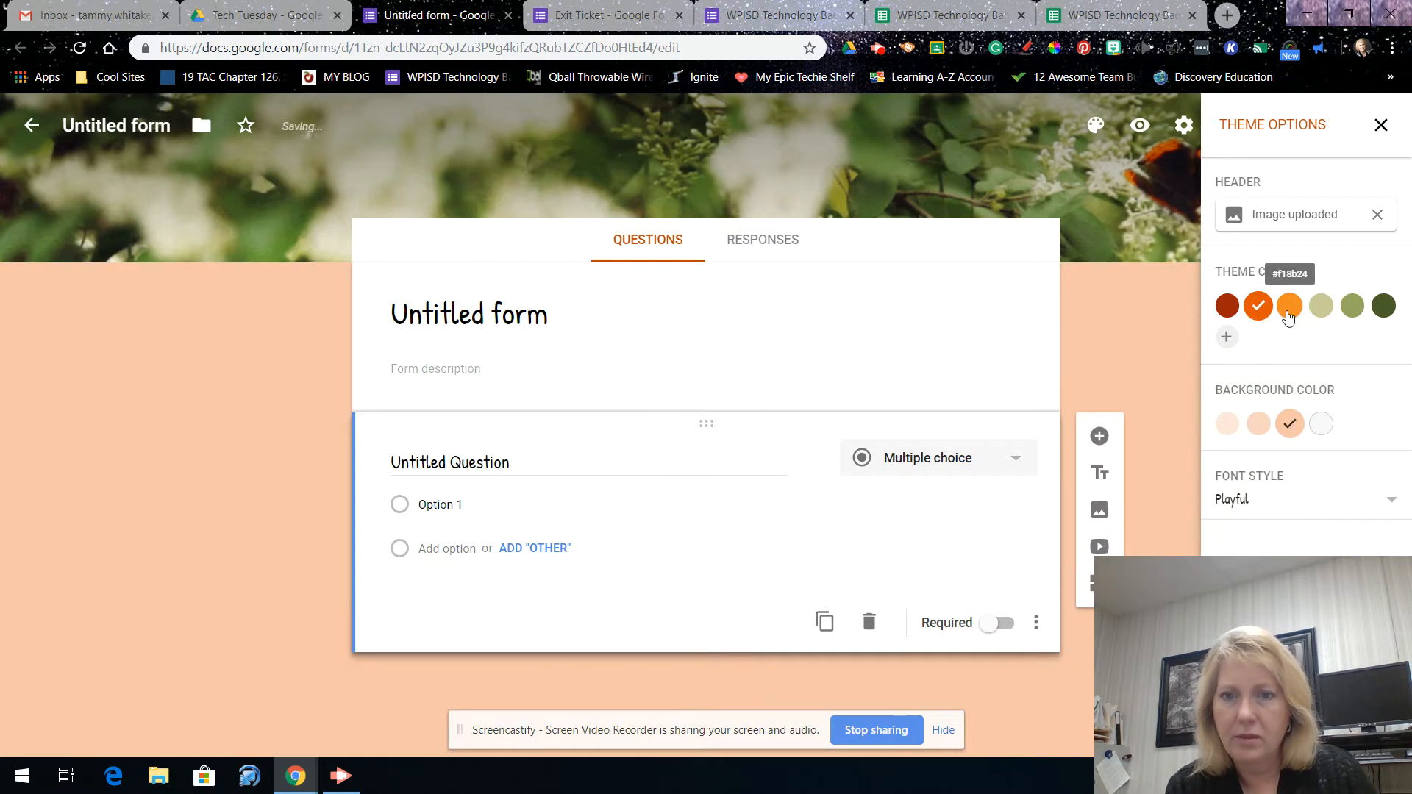
- Set the form's theme color to #f18b24 with the darkest orange background shade
{"action": "left_click", "coordinate": [1288, 309]}
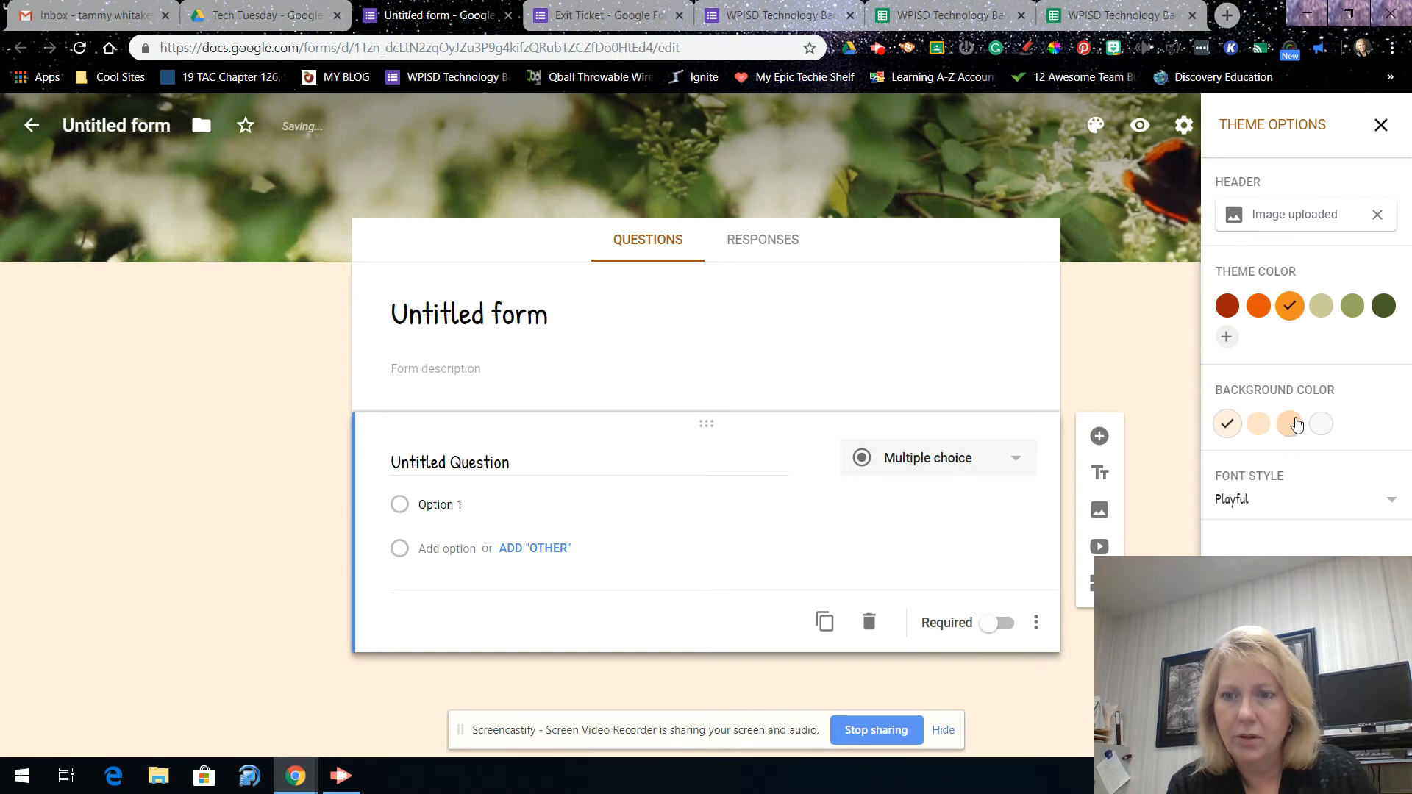
{"action": "left_click", "coordinate": [1290, 424]}
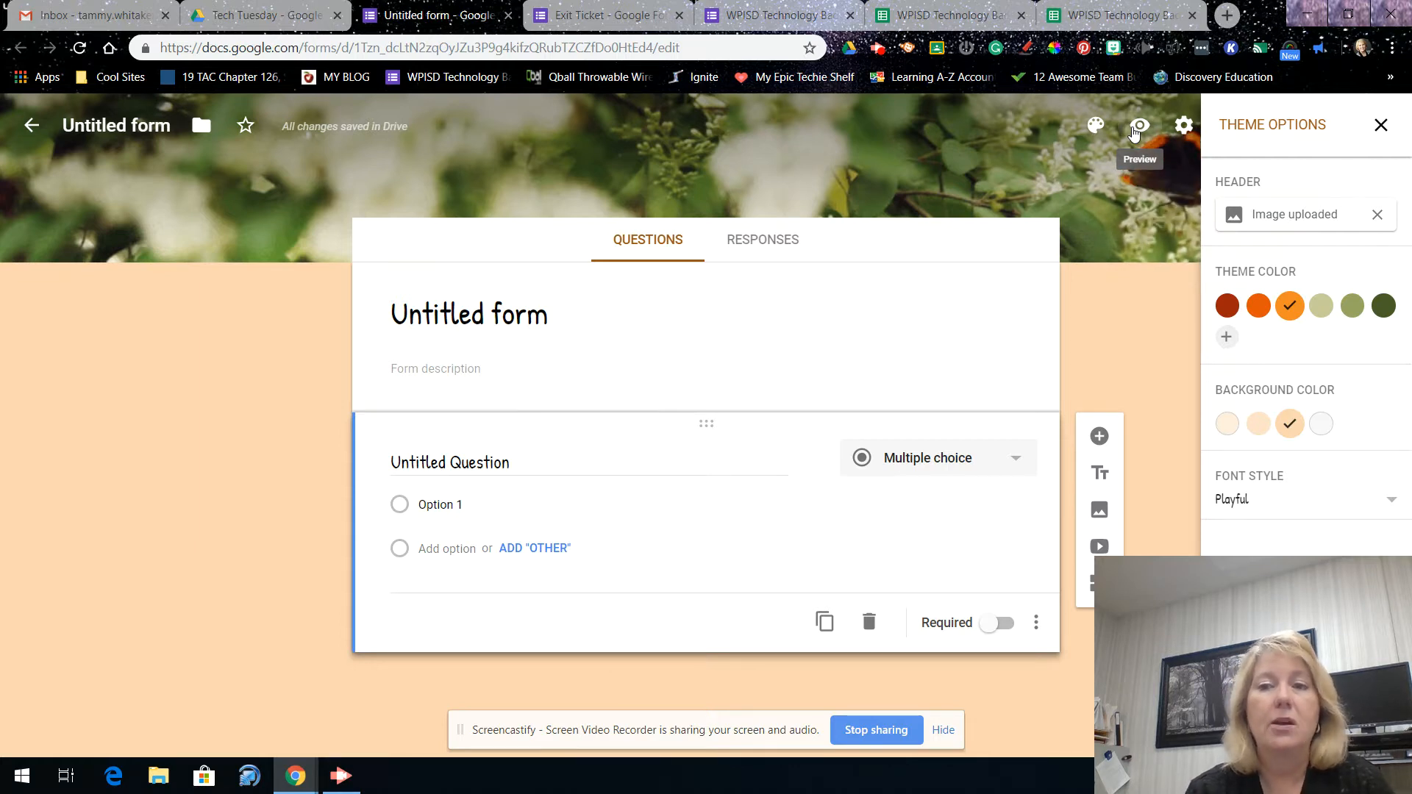
- Preview the untitled form with its new theme, then return to the editor and close the preview
{"action": "left_click", "coordinate": [1135, 131]}
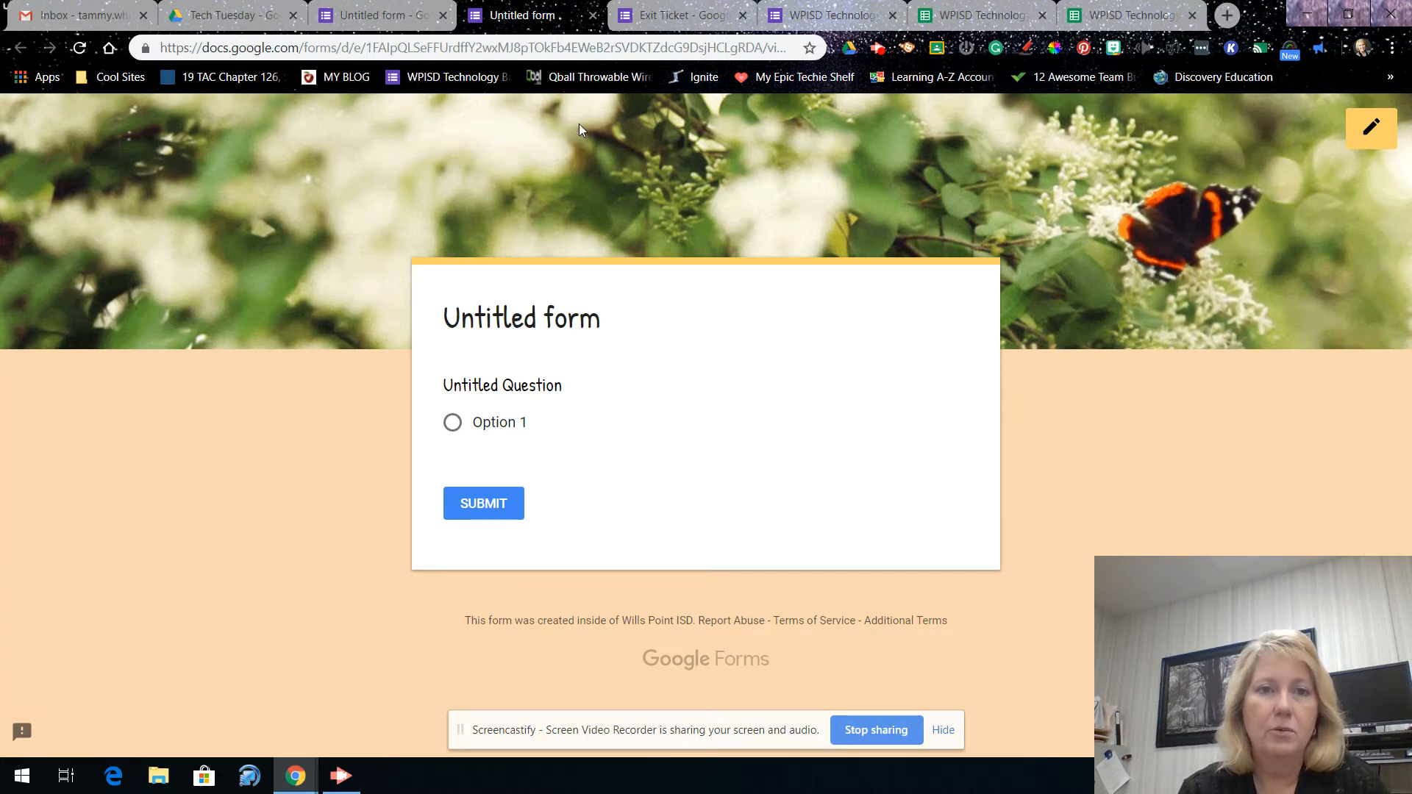
{"action": "left_click", "coordinate": [379, 15]}
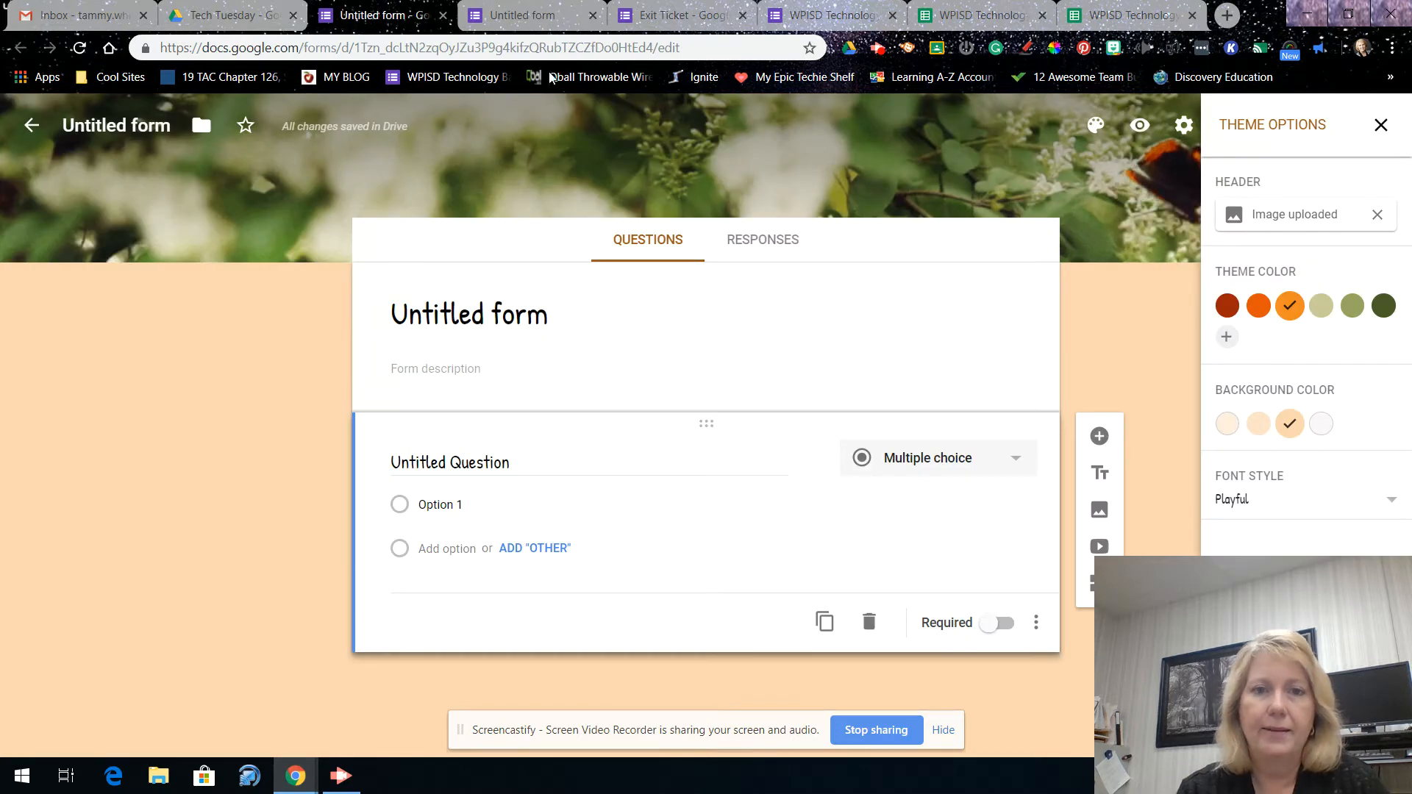
{"action": "left_click", "coordinate": [593, 15]}
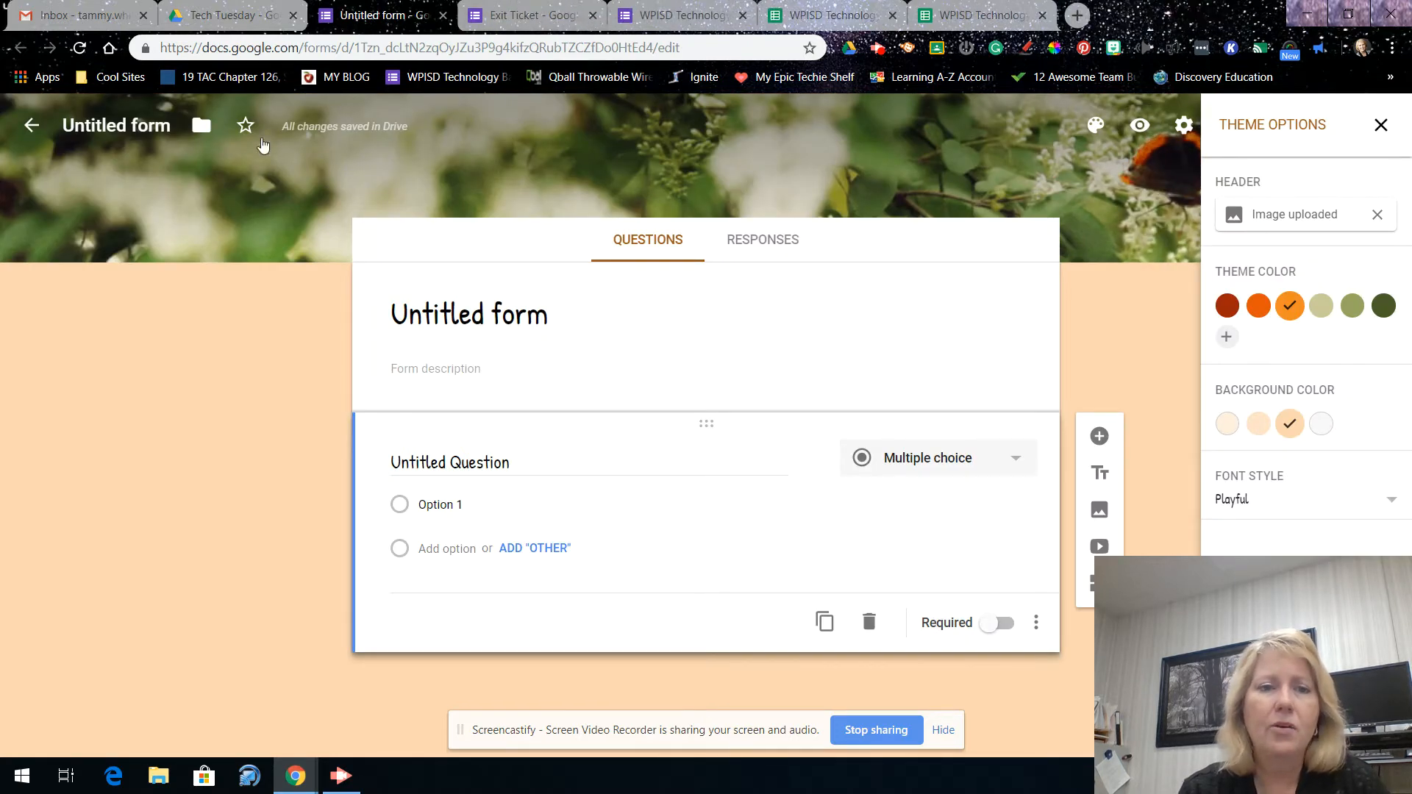
- Rename the untitled form as "Tech Tuesday Form" and carry the same name into its title heading
{"action": "left_click", "coordinate": [154, 125]}
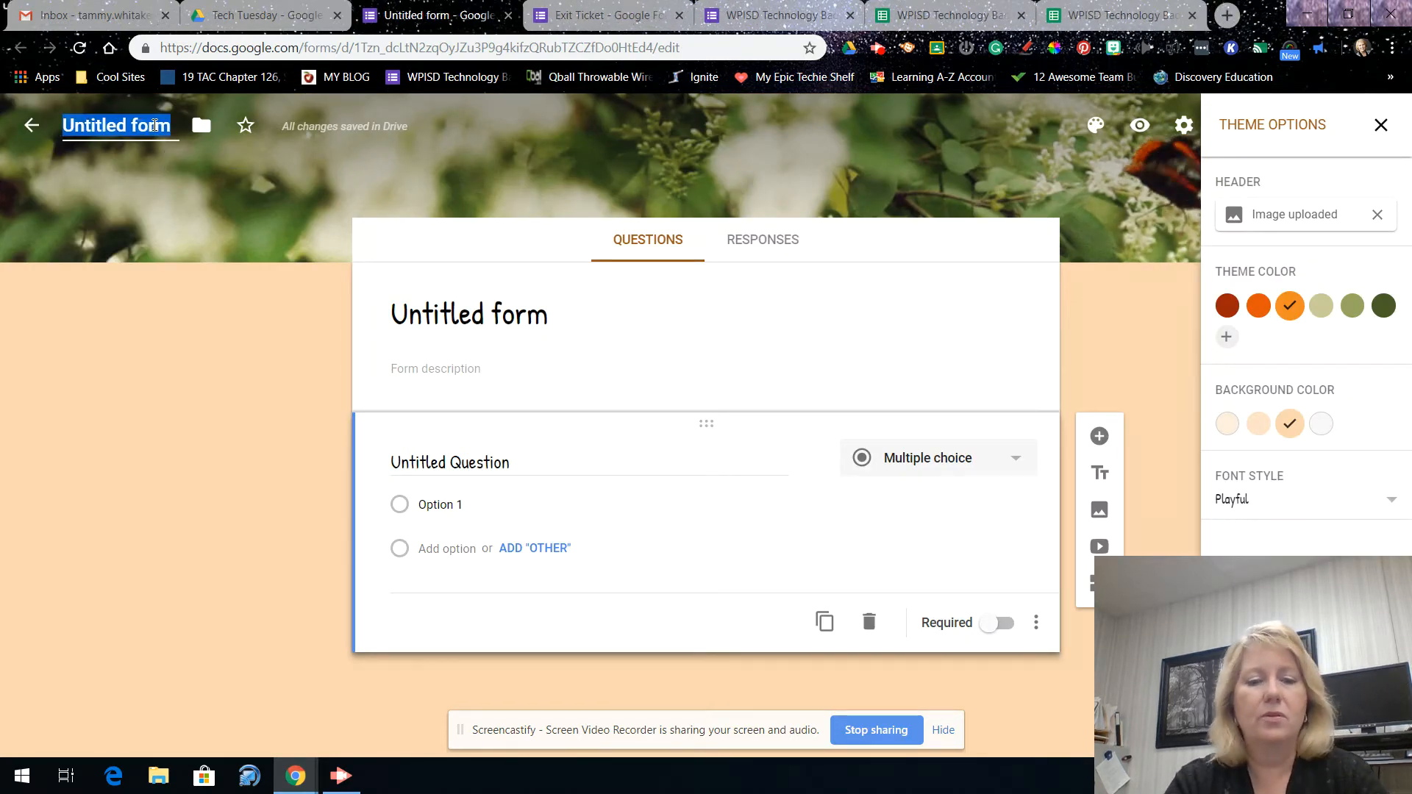
{"action": "left_click", "coordinate": [155, 125]}
{"action": "type", "text": "T"}
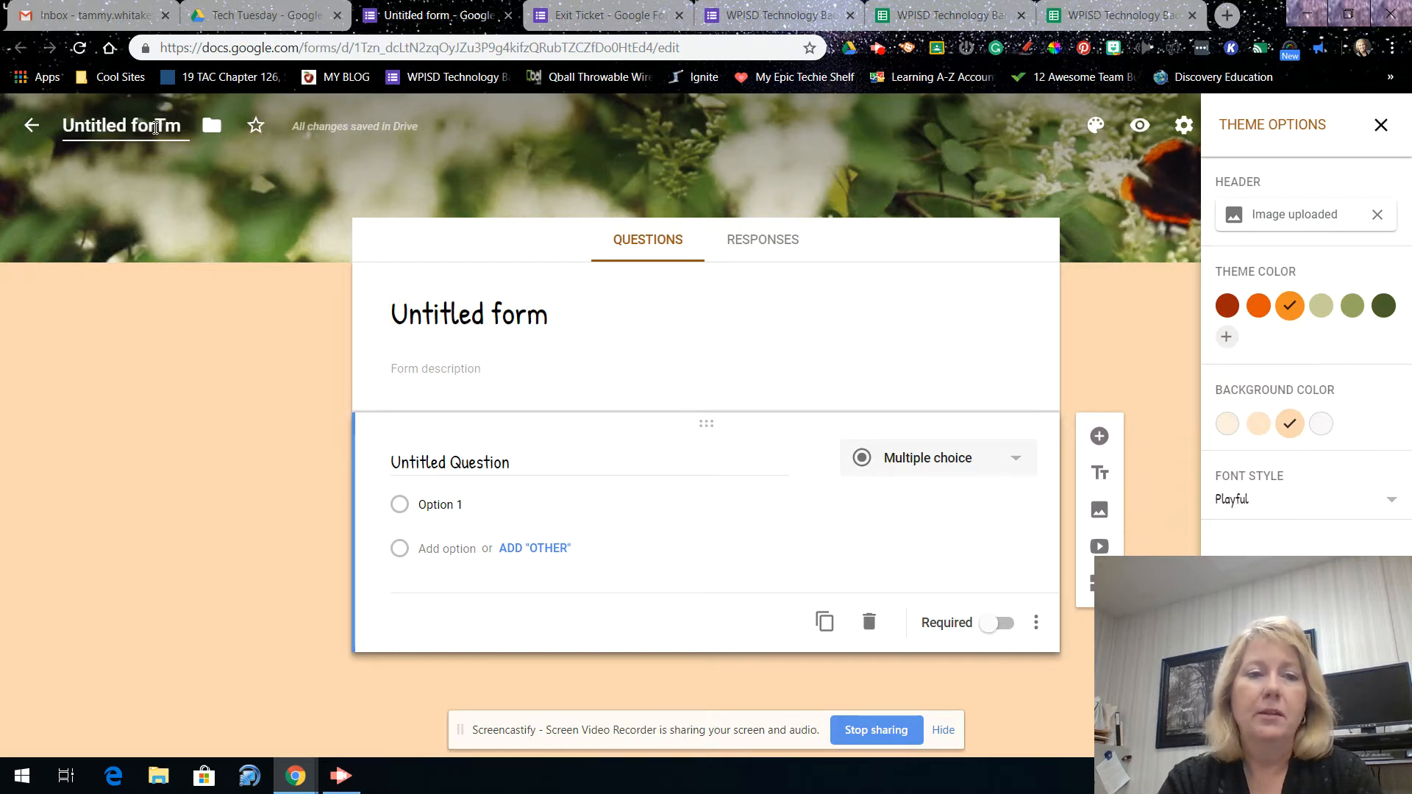
{"action": "key", "text": "BackSpace"}
{"action": "key", "text": "BackSpace"}
{"action": "key", "text": "BackSpace"}
{"action": "key", "text": "BackSpace"}
{"action": "key", "text": "BackSpace"}
{"action": "key", "text": "BackSpace"}
{"action": "key", "text": "BackSpace"}
{"action": "key", "text": "BackSpace"}
{"action": "key", "text": "BackSpace"}
{"action": "key", "text": "BackSpace"}
{"action": "key", "text": "BackSpace"}
{"action": "key", "text": "BackSpace"}
{"action": "key", "text": "BackSpace"}
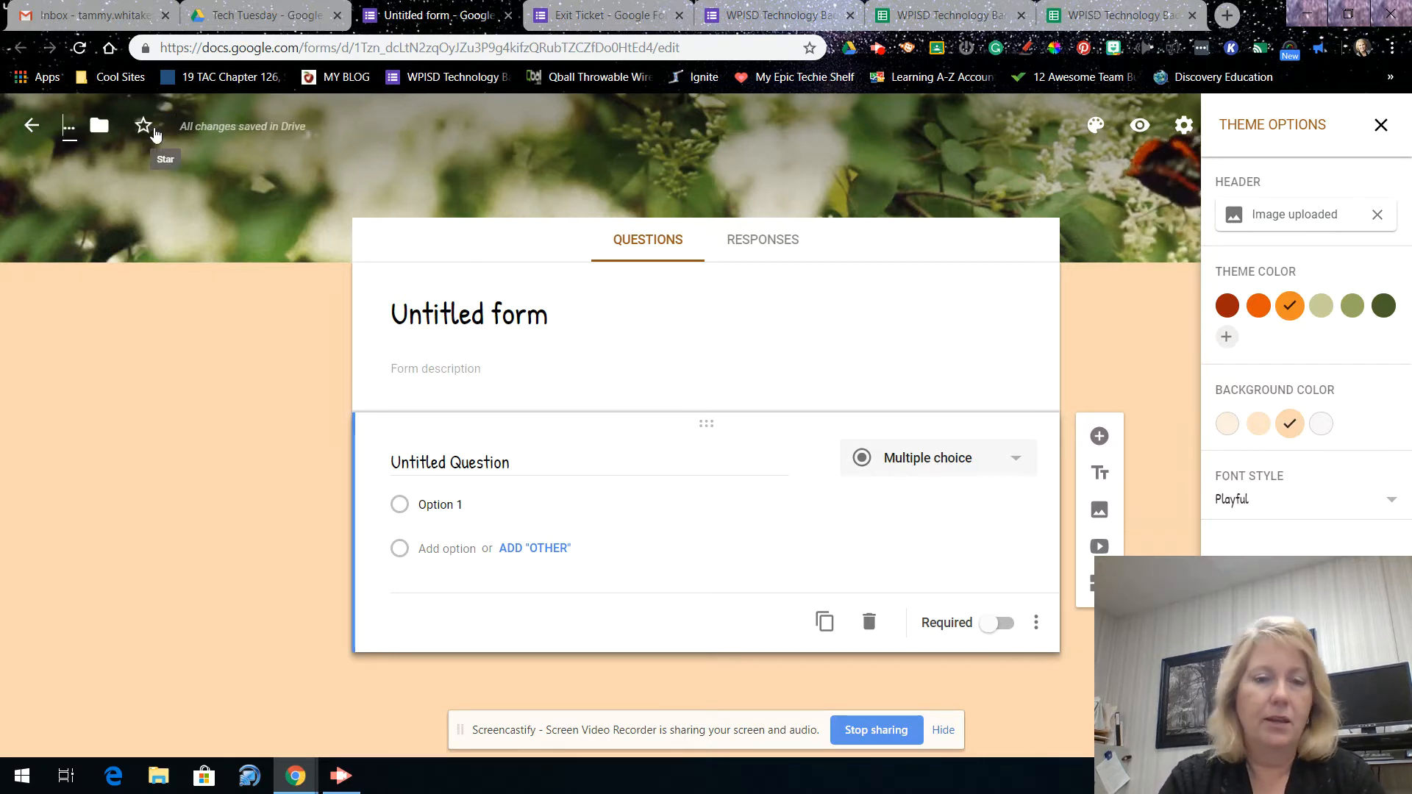
{"action": "type", "text": "Tech Tuesd"}
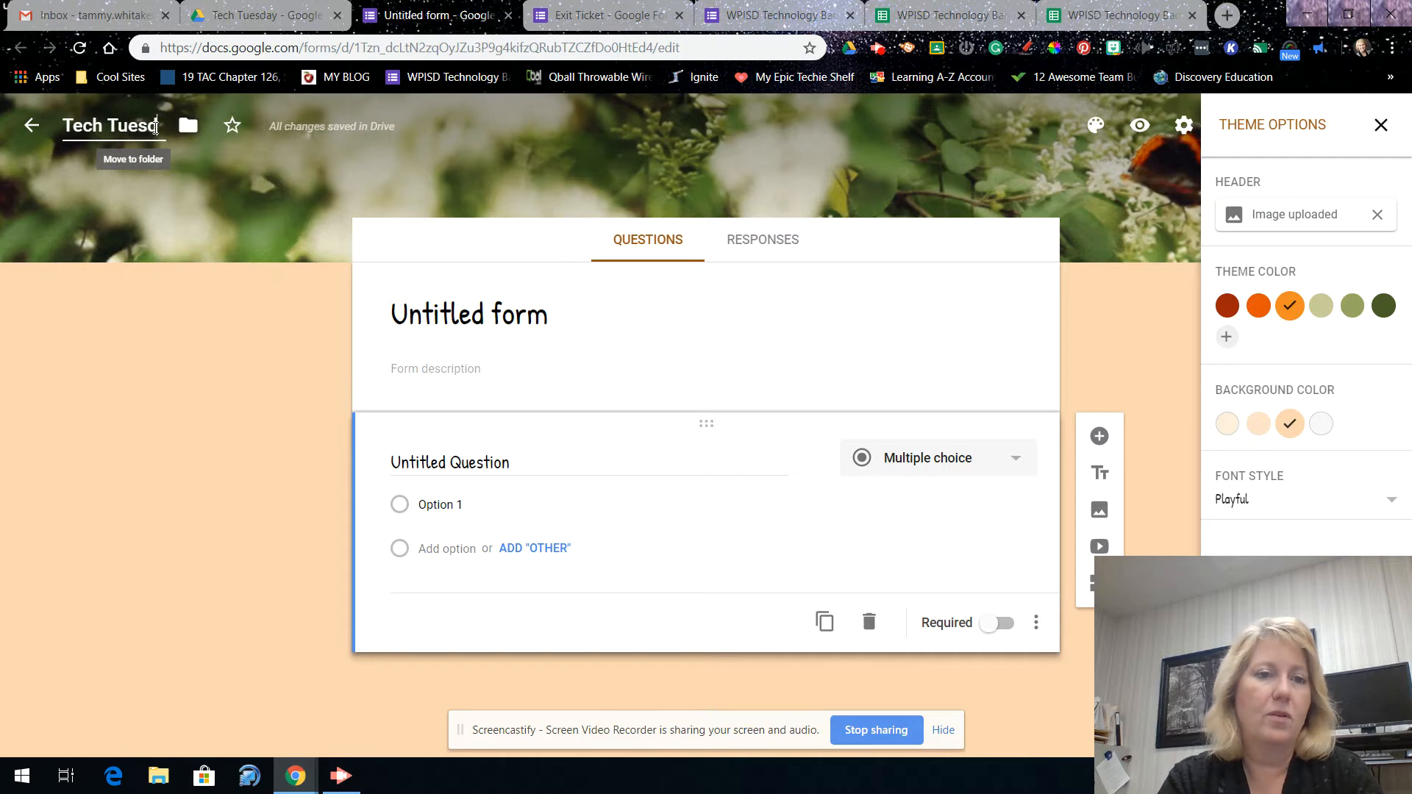
{"action": "type", "text": "ay Form"}
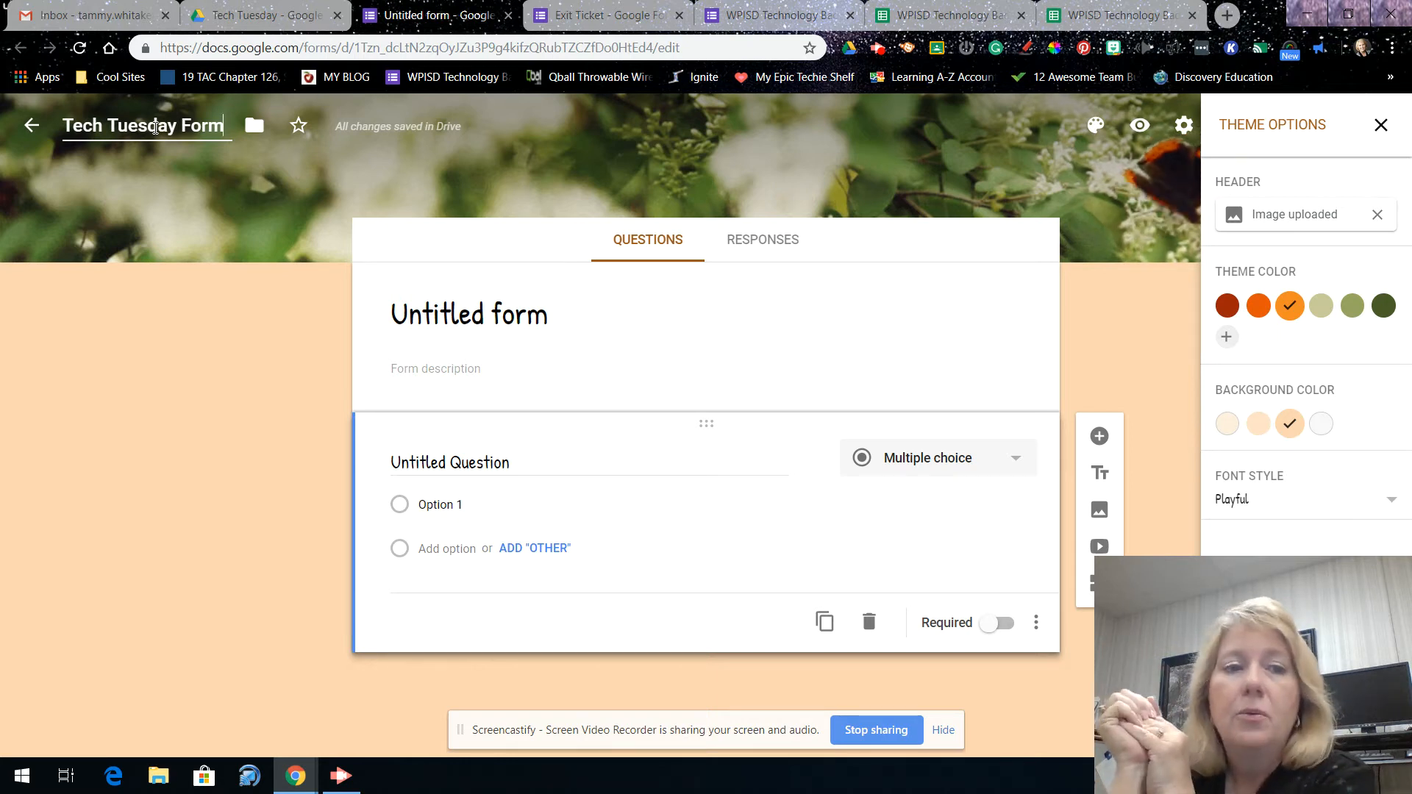
{"action": "left_click", "coordinate": [448, 297]}
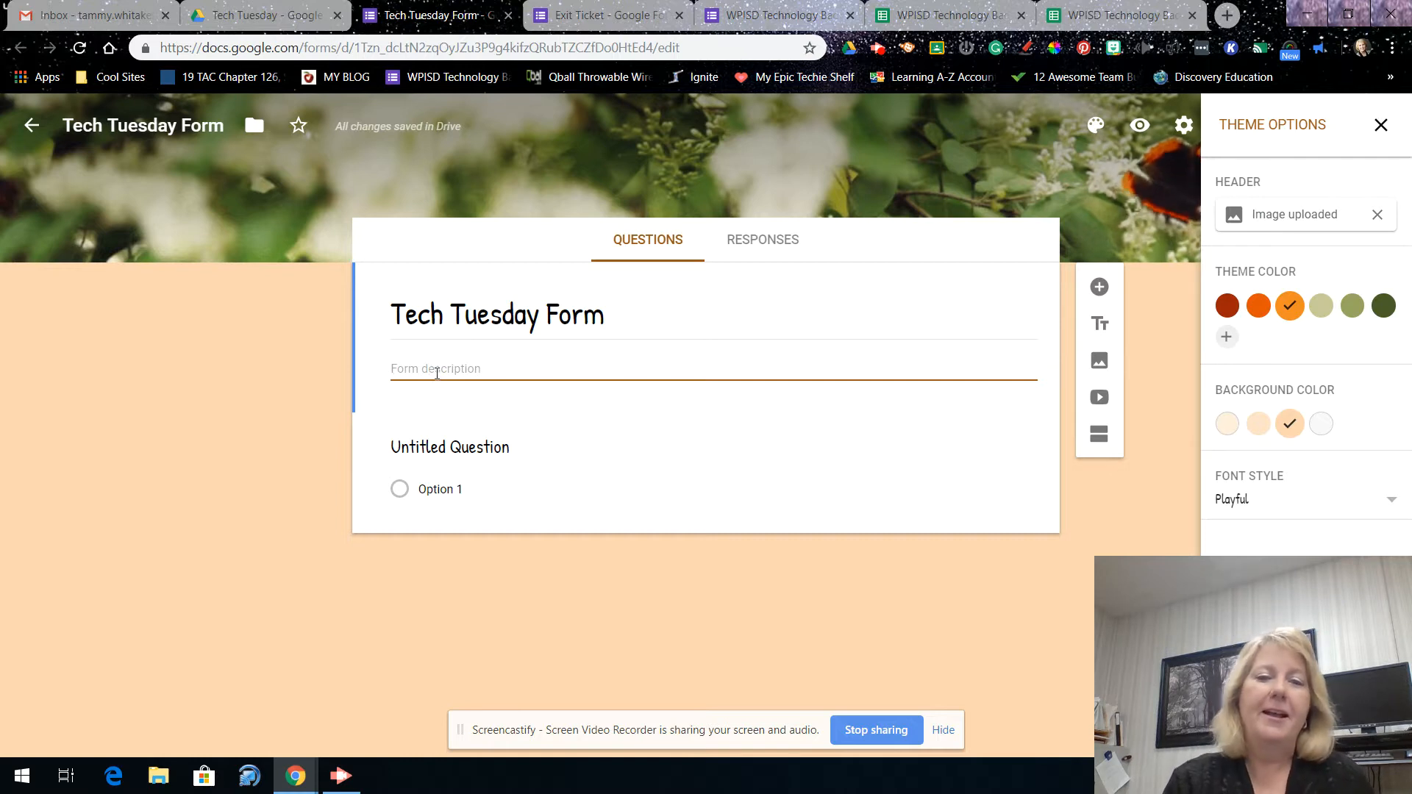
- Enter the form description "Some sort of description to let students know what is expected in the form."
{"action": "type", "text": "Some sort of description to"}
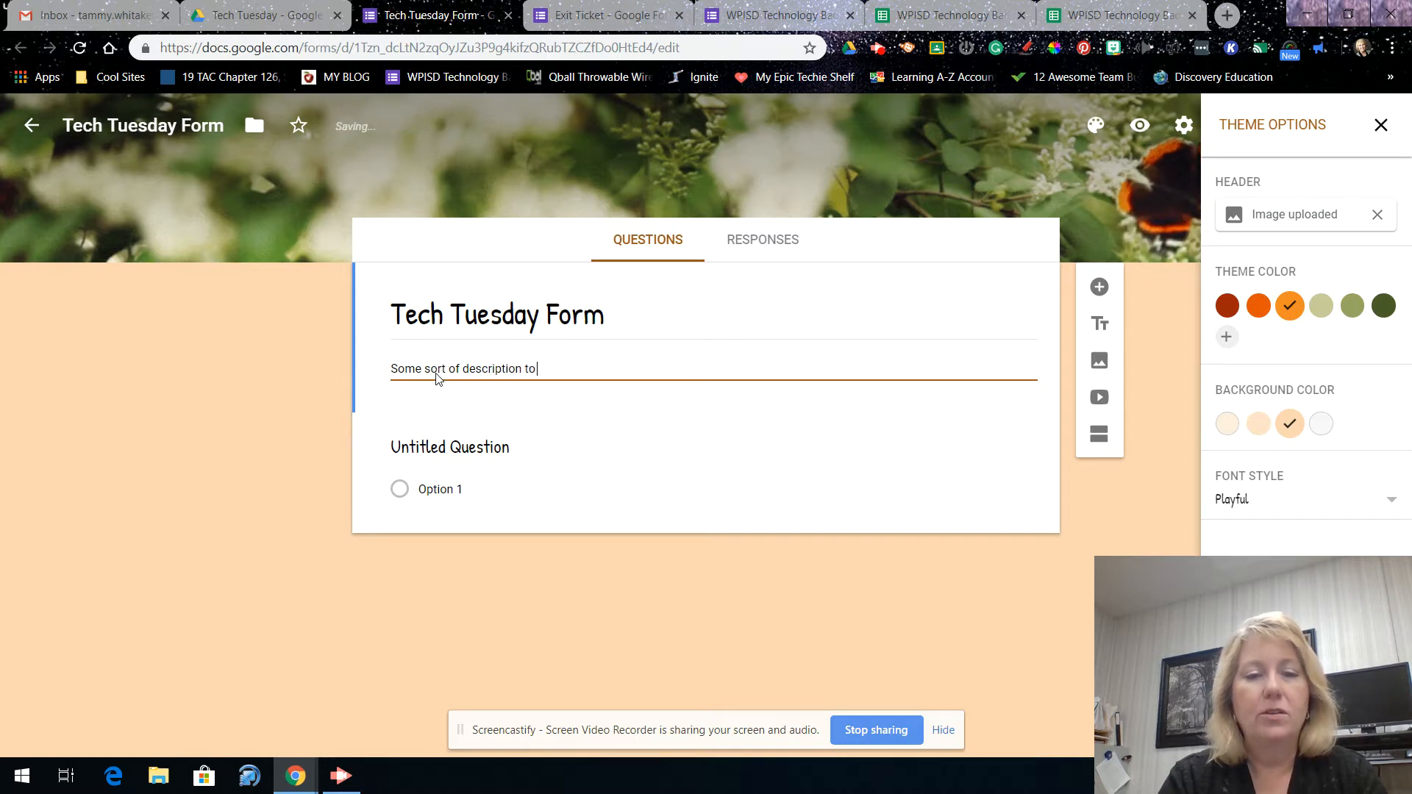
{"action": "type", "text": " let students"}
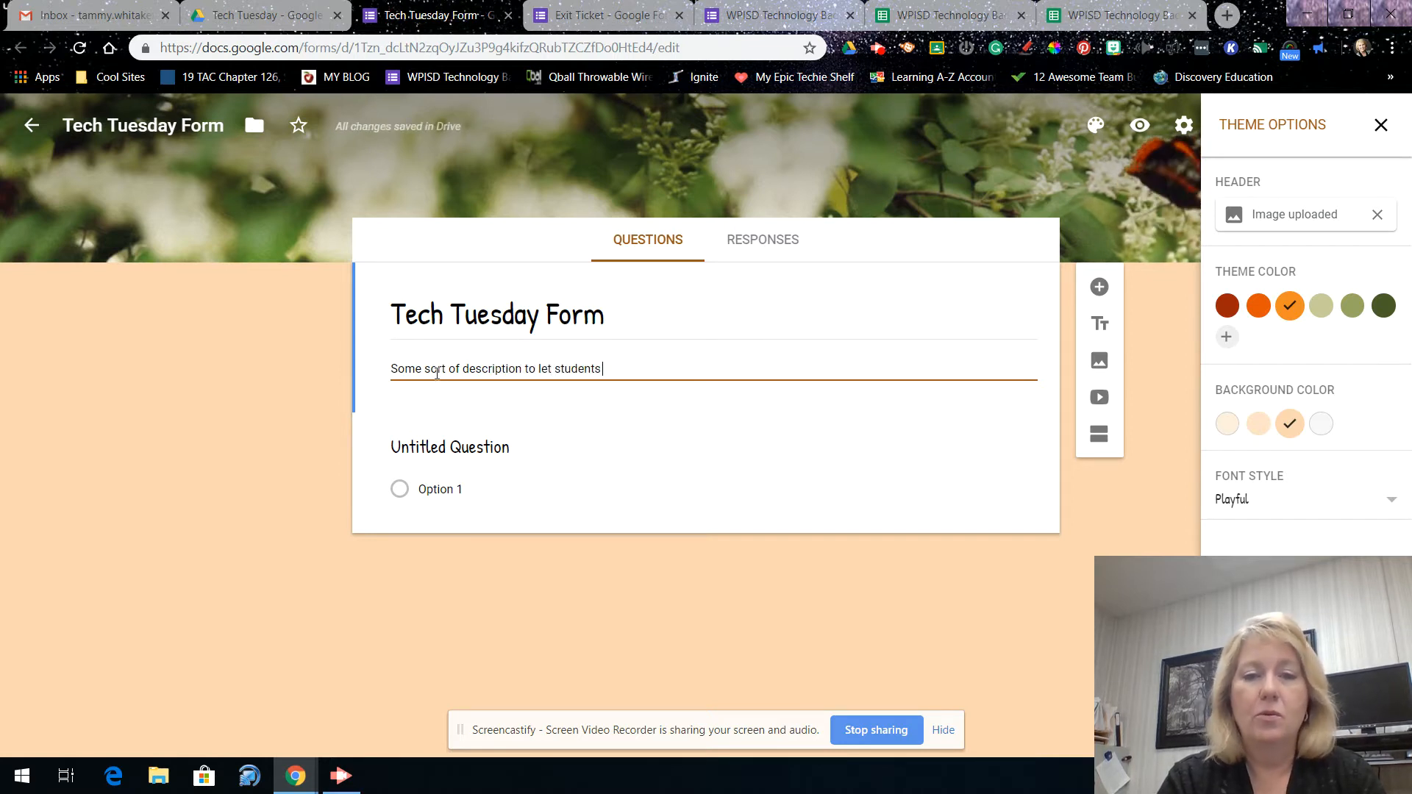
{"action": "type", "text": " know w"}
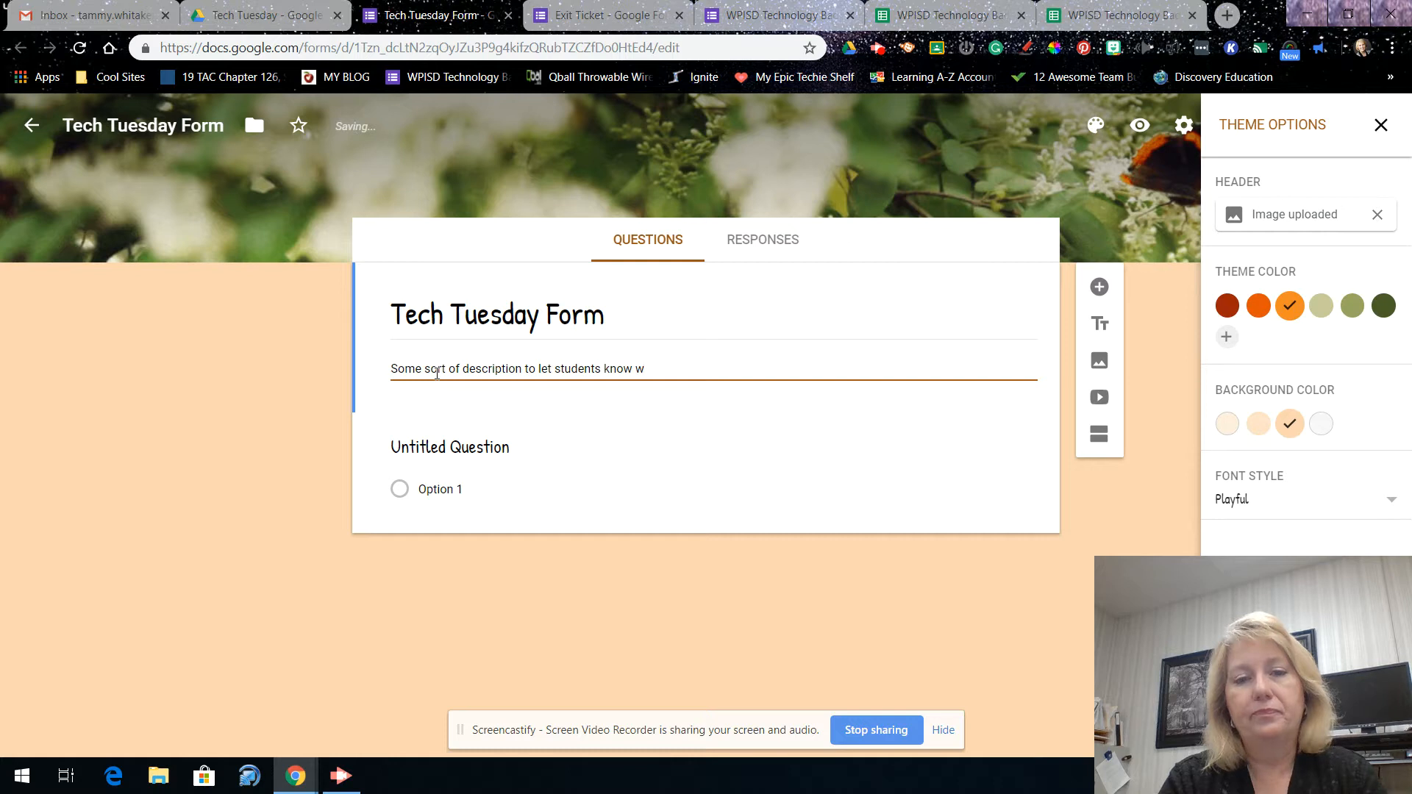
{"action": "type", "text": "hat is e"}
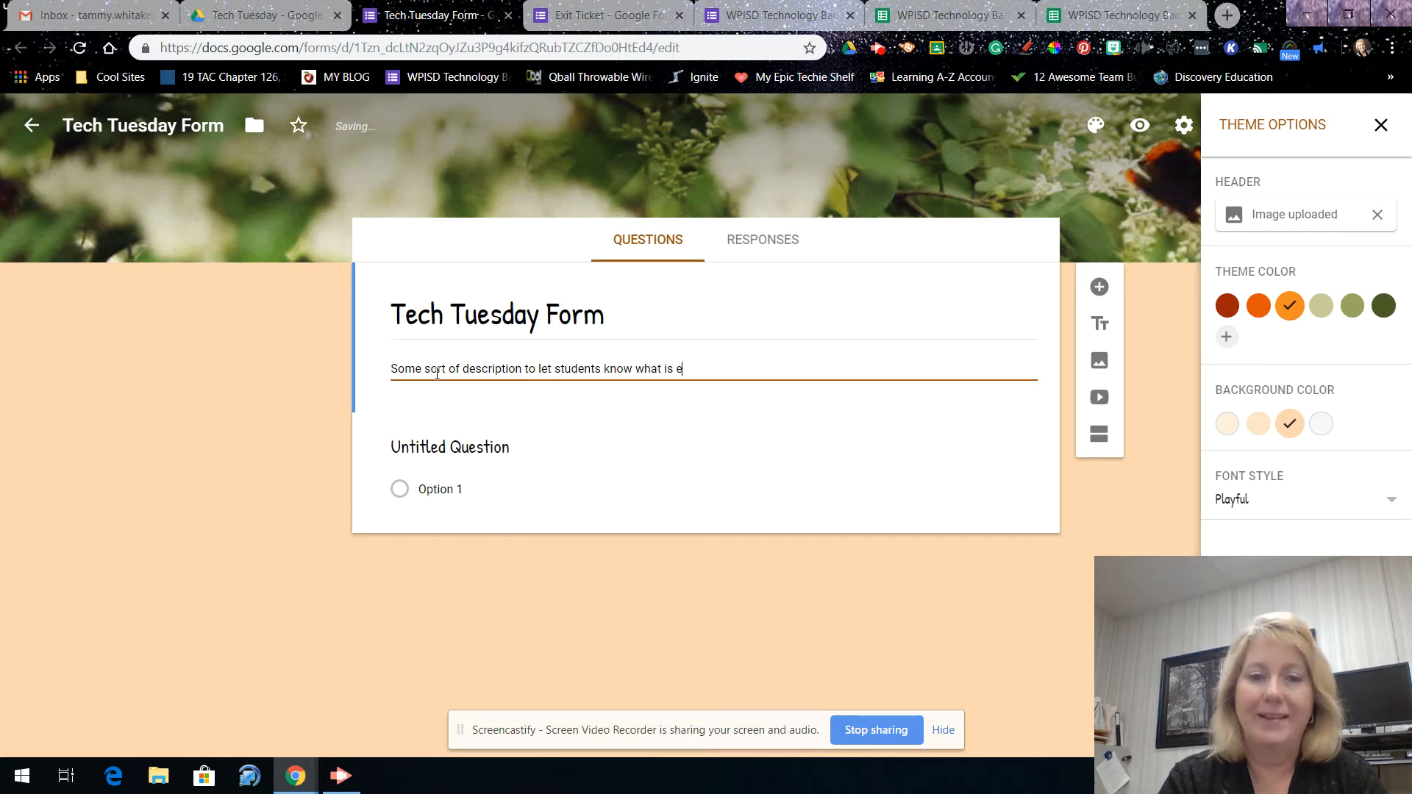
{"action": "type", "text": "xpcted in fo"}
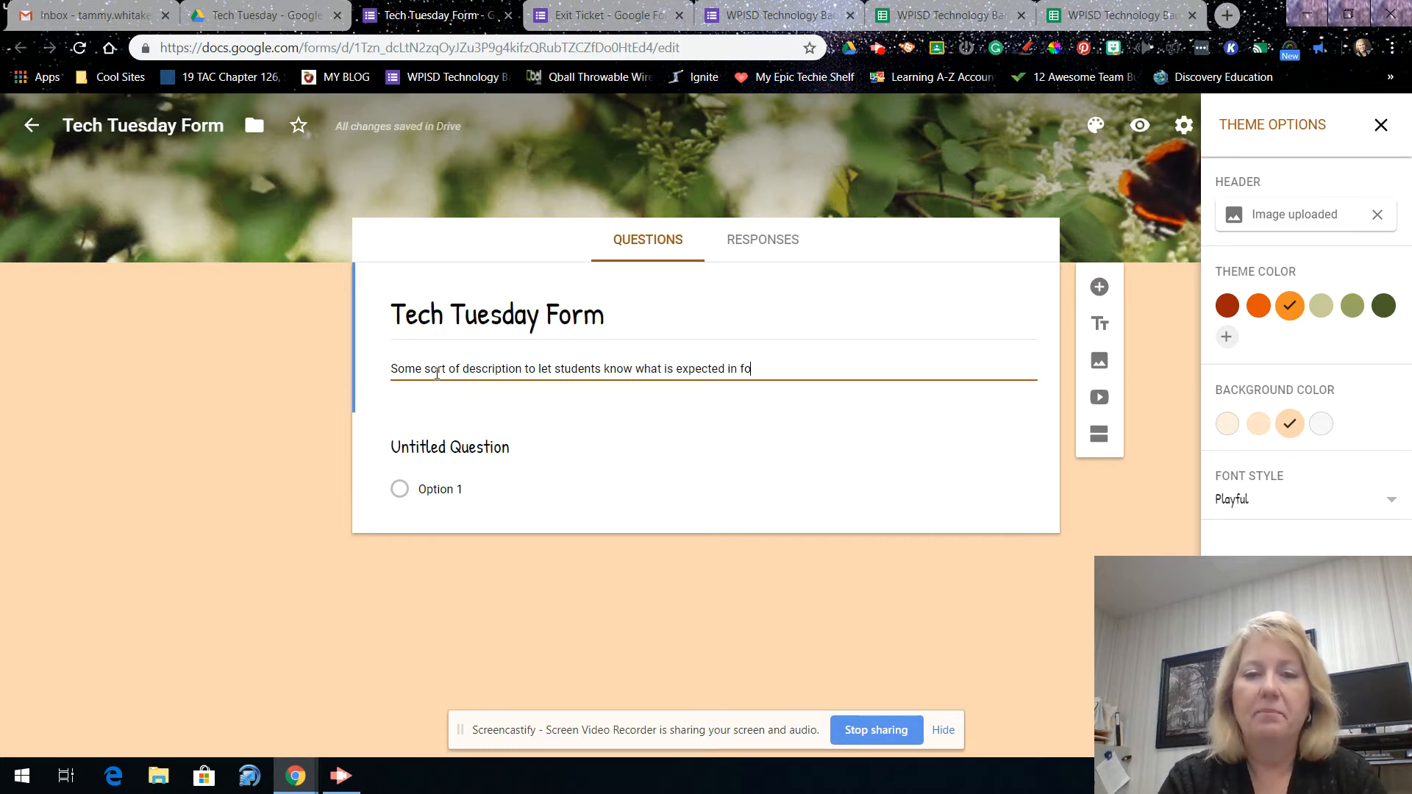
{"action": "key", "text": "BackSpace"}
{"action": "key", "text": "BackSpace"}
{"action": "type", "text": "the form."}
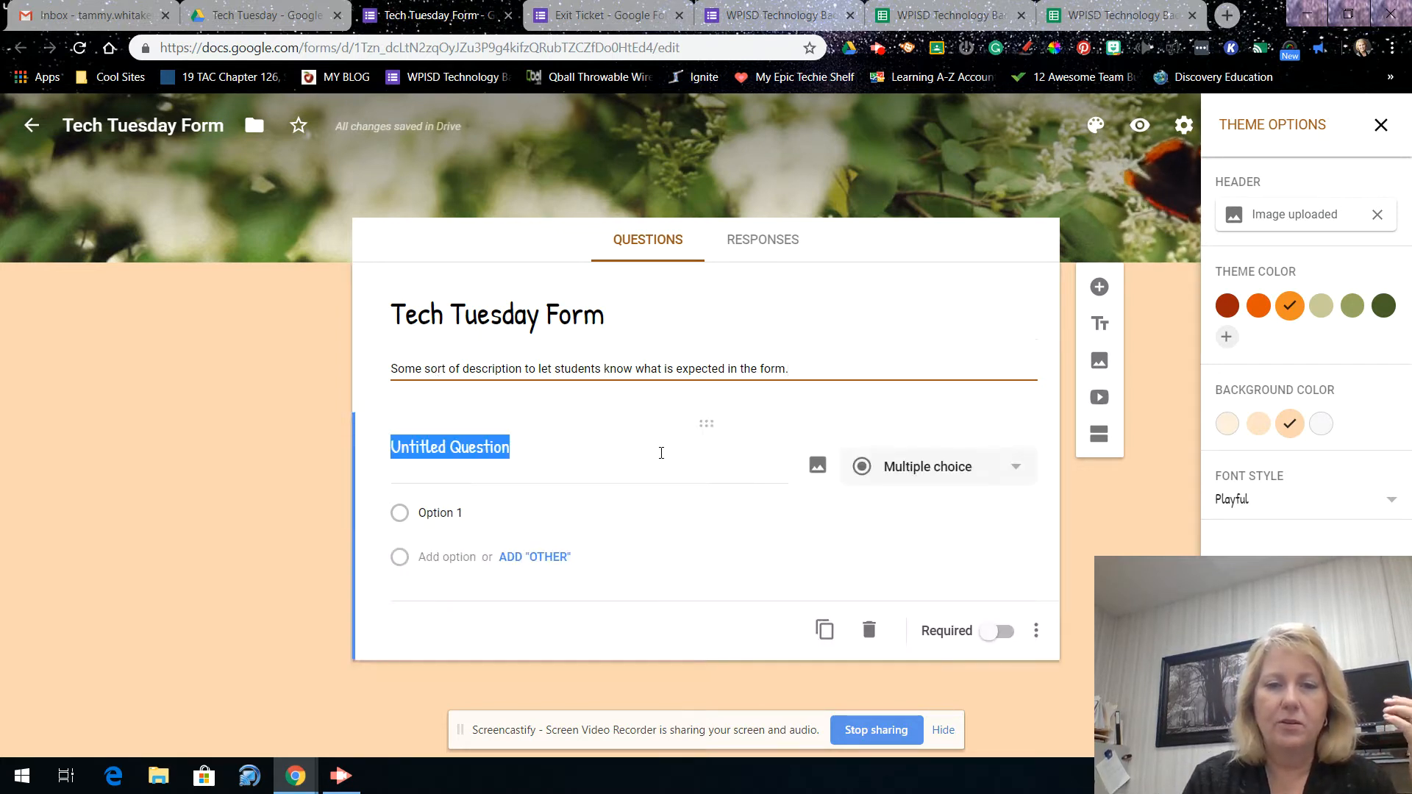
- Change the untitled question's type from multiple choice to Checkboxes
{"action": "left_click", "coordinate": [661, 453]}
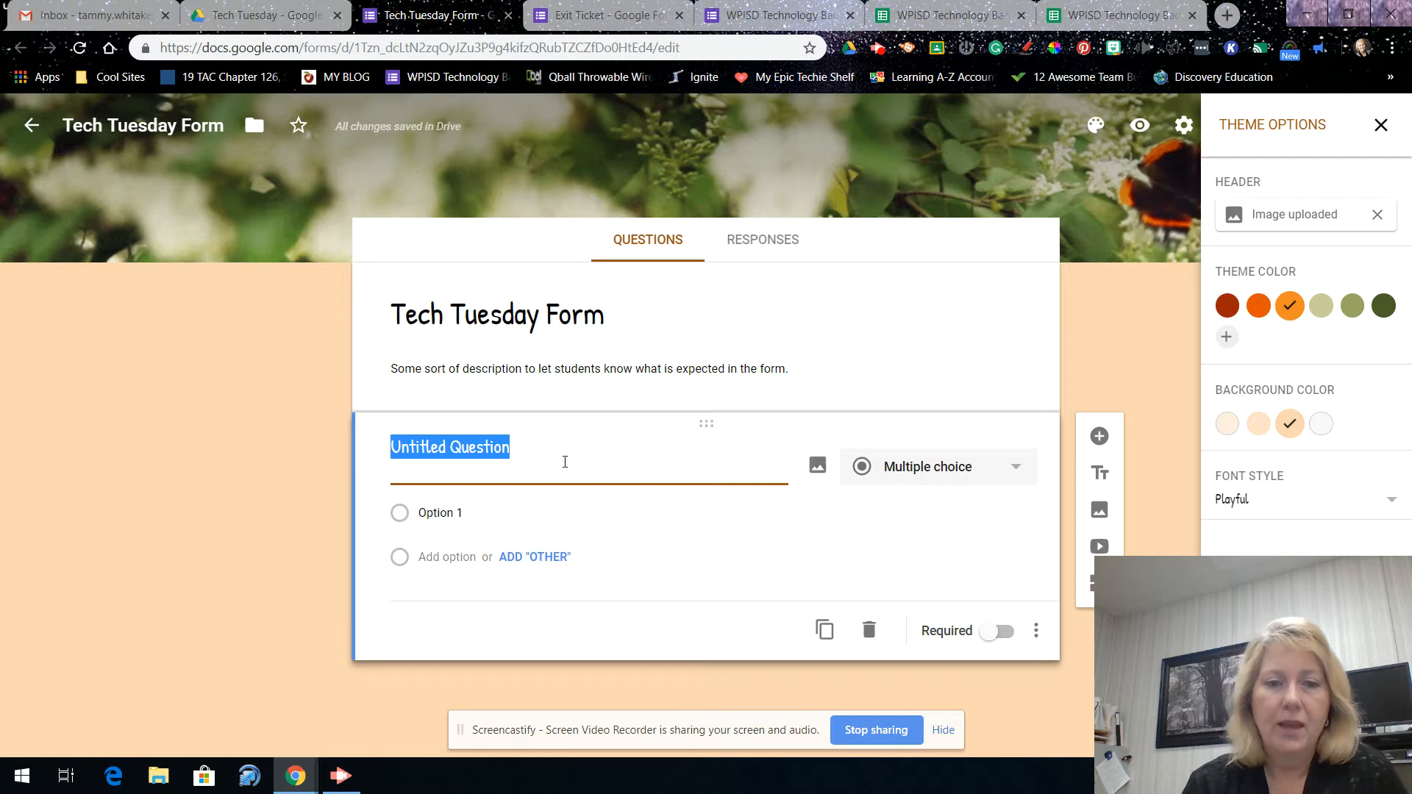
{"action": "left_click", "coordinate": [504, 445]}
{"action": "left_click_drag", "start_coordinate": [508, 445], "coordinate": [306, 439]}
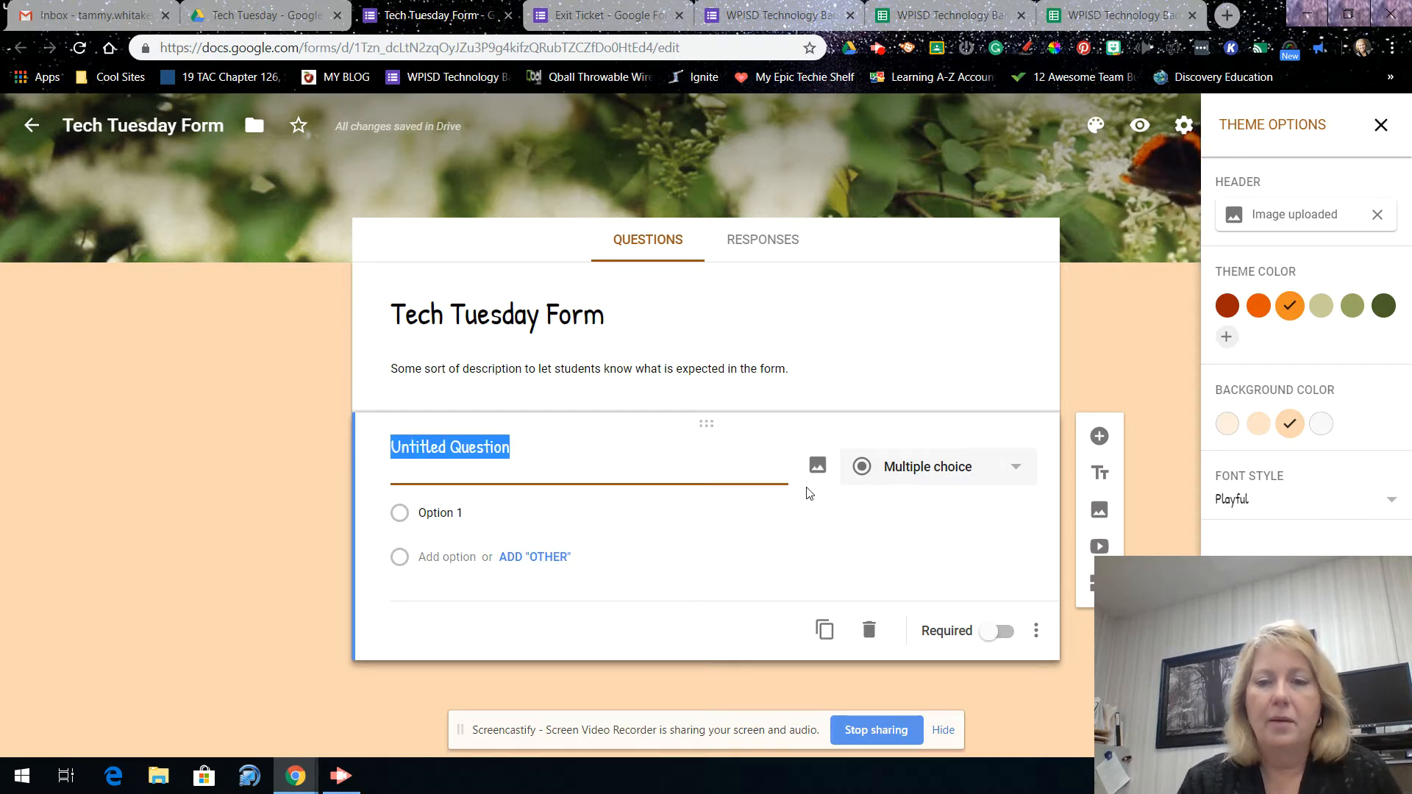
{"action": "right_click", "coordinate": [1011, 469]}
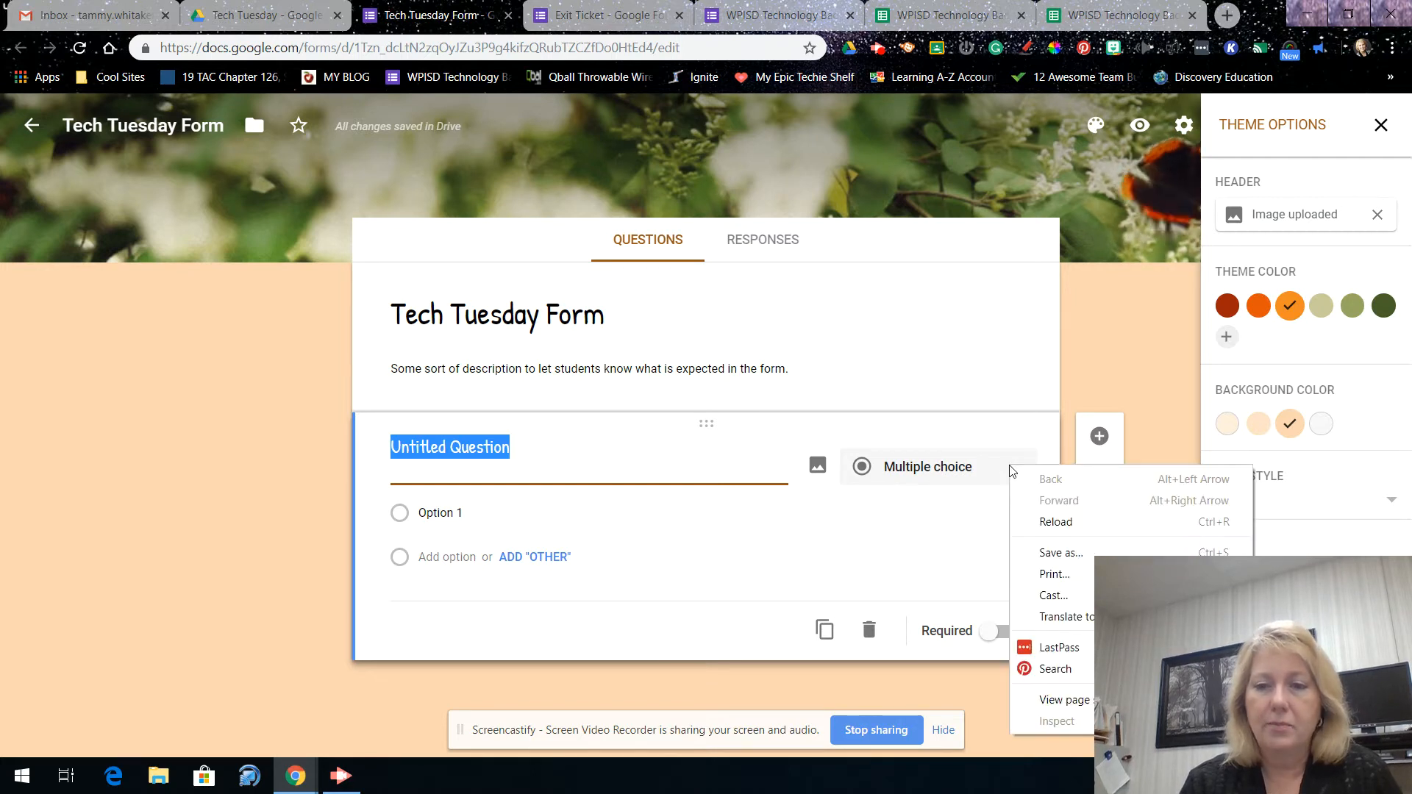
{"action": "left_click", "coordinate": [977, 476]}
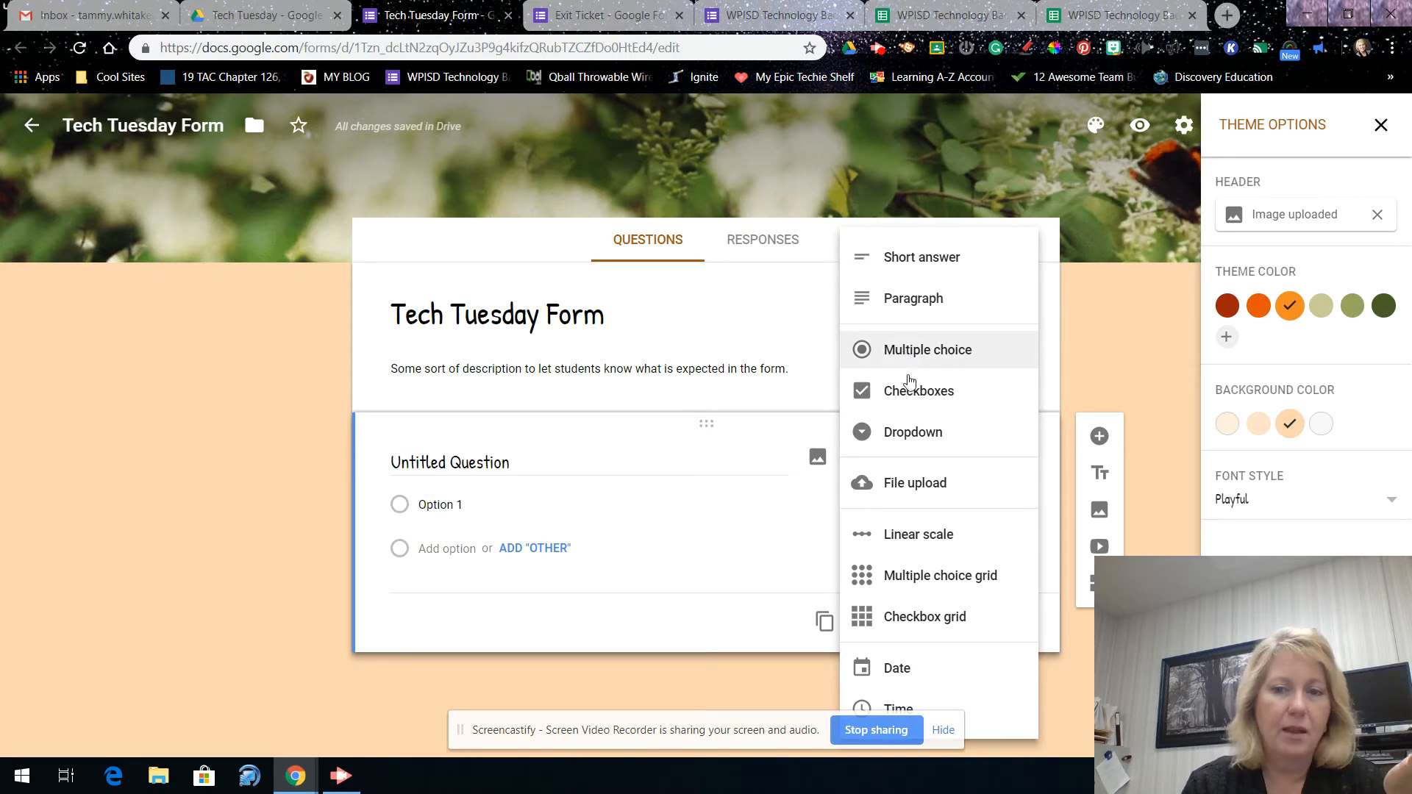
{"action": "left_click", "coordinate": [910, 398]}
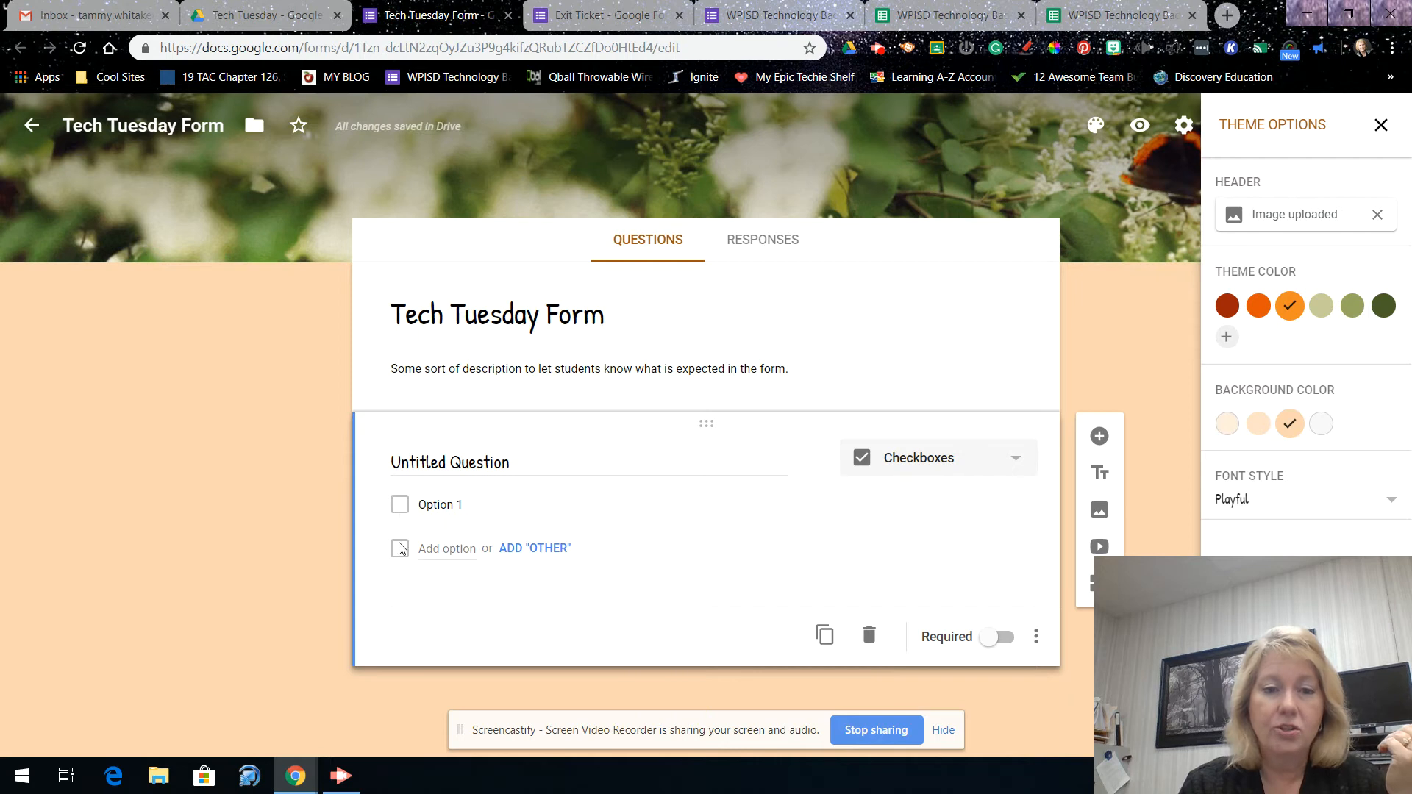
- Give the checkbox question the choices Option 1, Opton 2, Option 3 and Other, and title it "Sample question for checkboxes"
{"action": "left_click", "coordinate": [466, 505]}
{"action": "type", "text": "Option 1"}
{"action": "key", "text": "Tab"}
{"action": "key", "text": "Tab"}
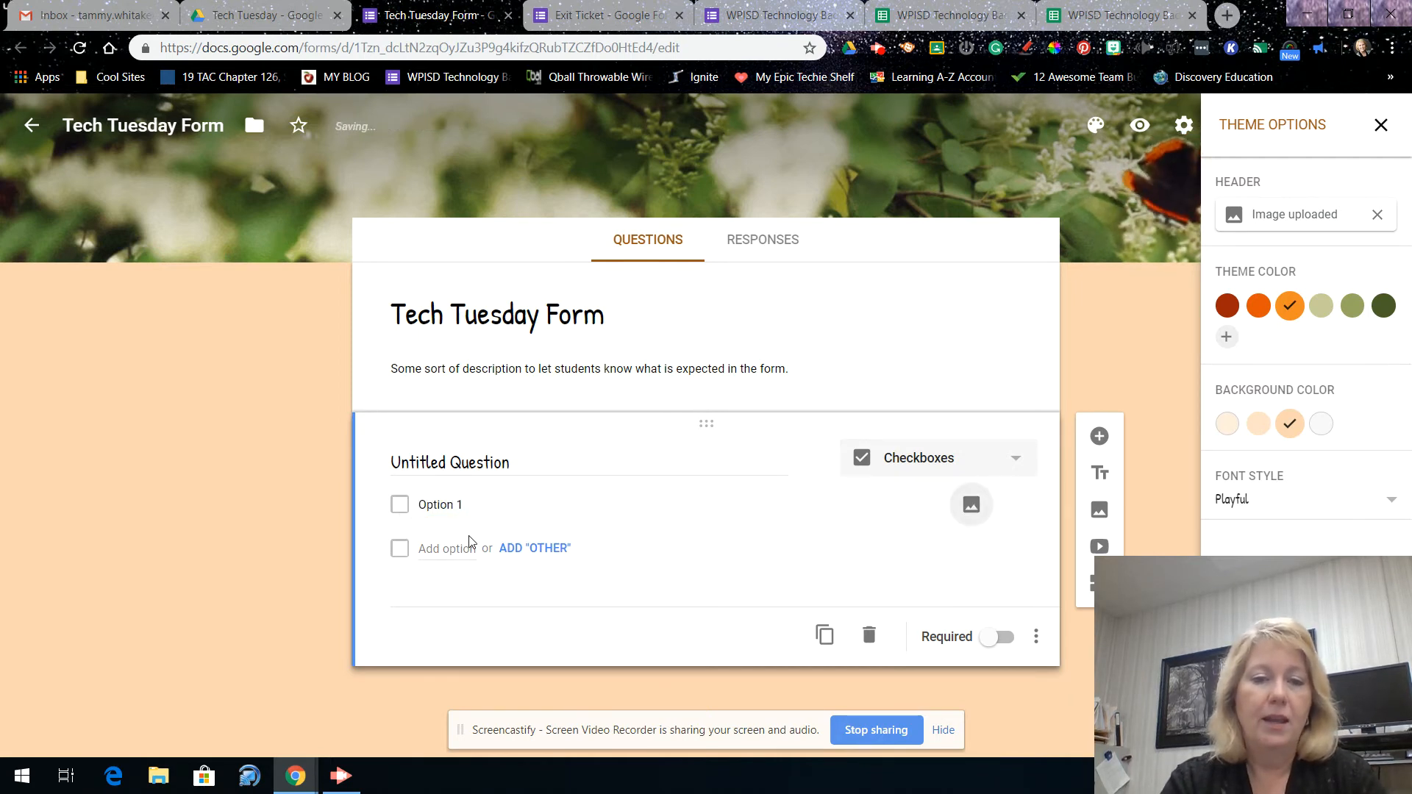
{"action": "type", "text": "Optons"}
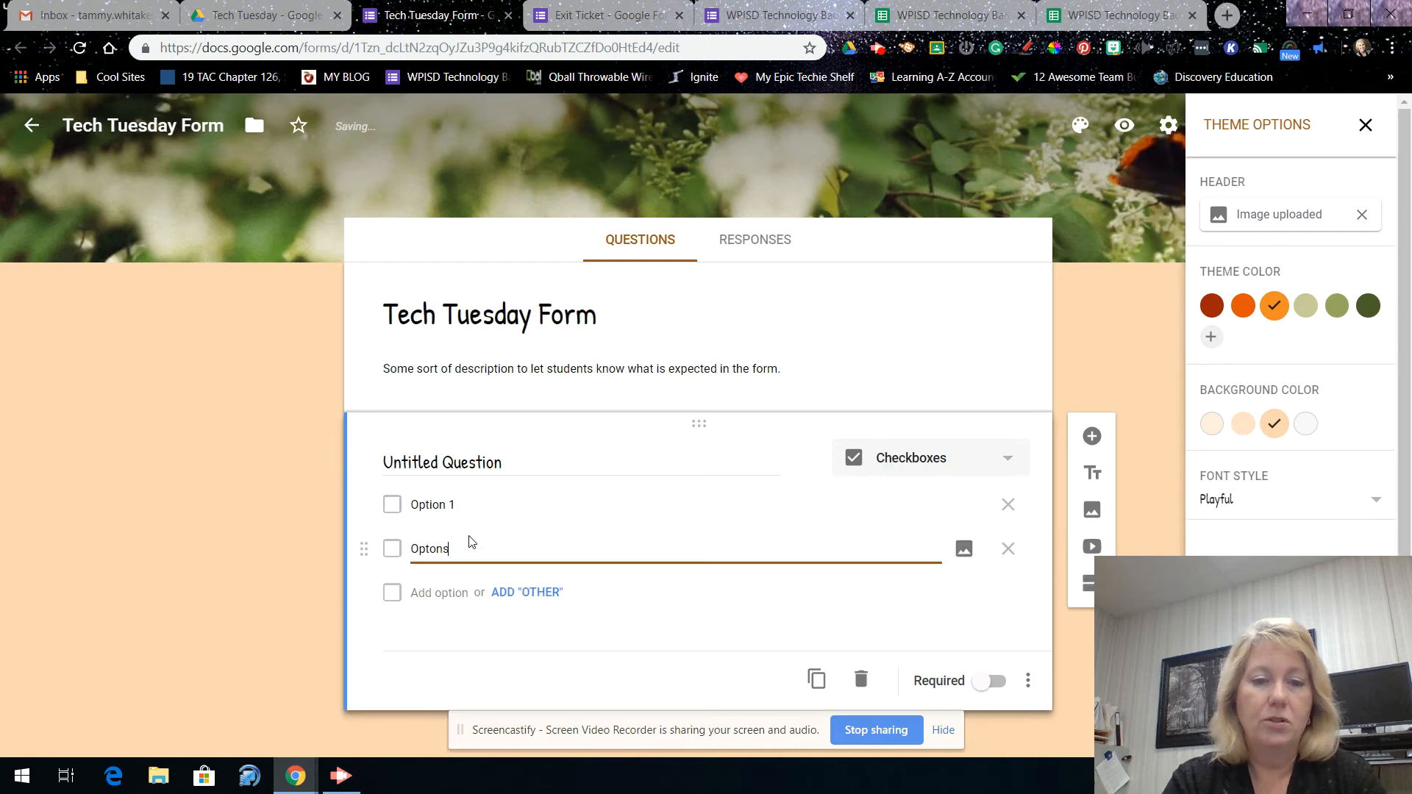
{"action": "left_click", "coordinate": [465, 592]}
{"action": "type", "text": "Option 3"}
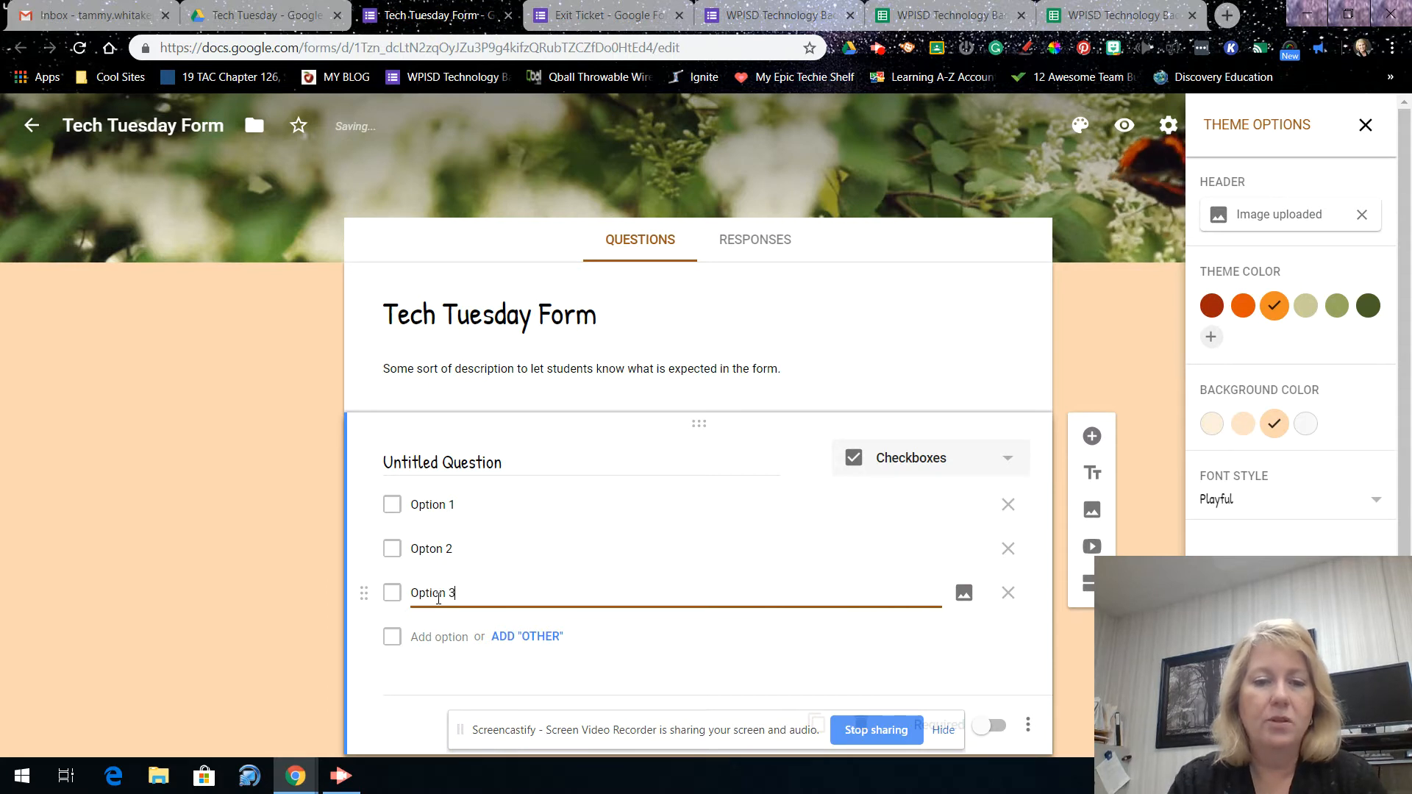
{"action": "left_click", "coordinate": [527, 637]}
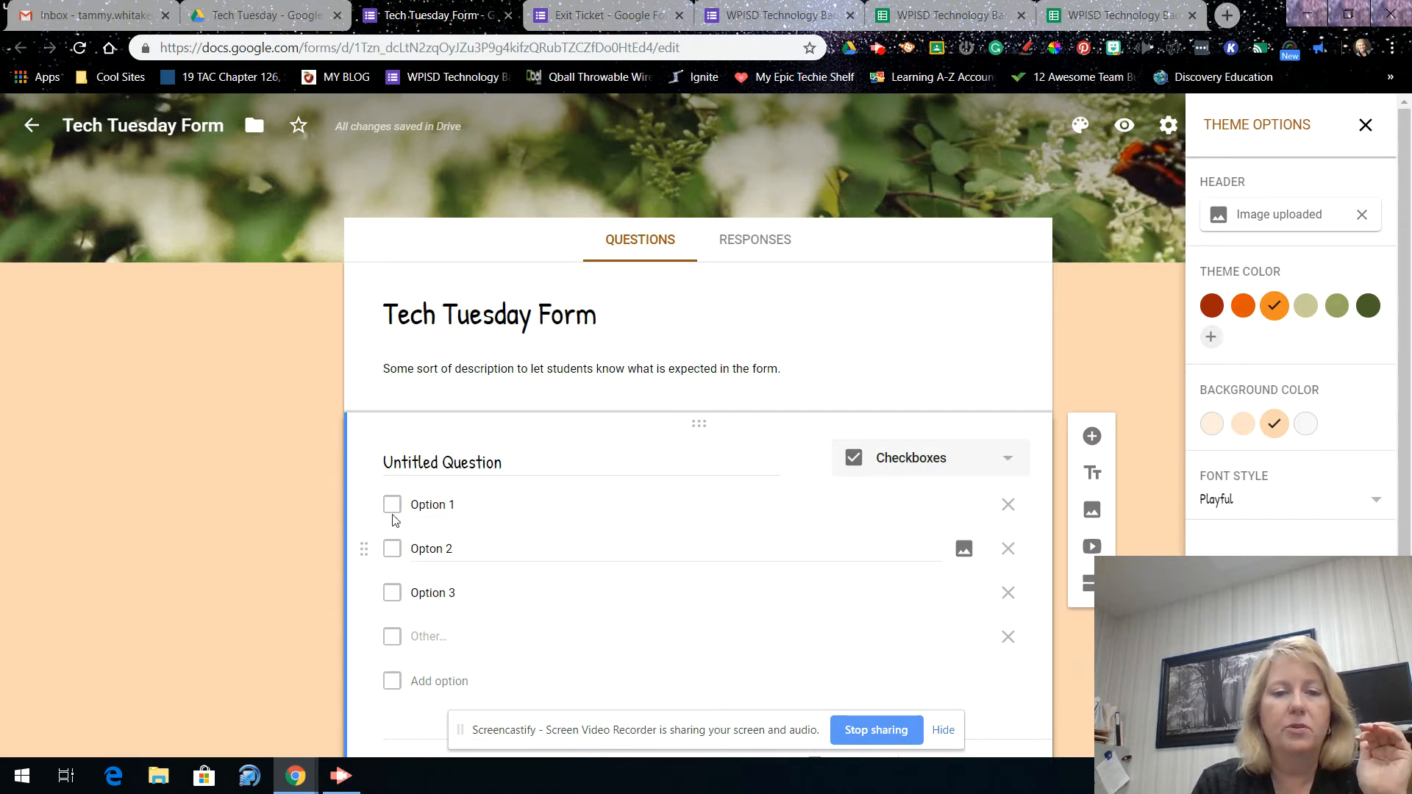
{"action": "left_click", "coordinate": [460, 458]}
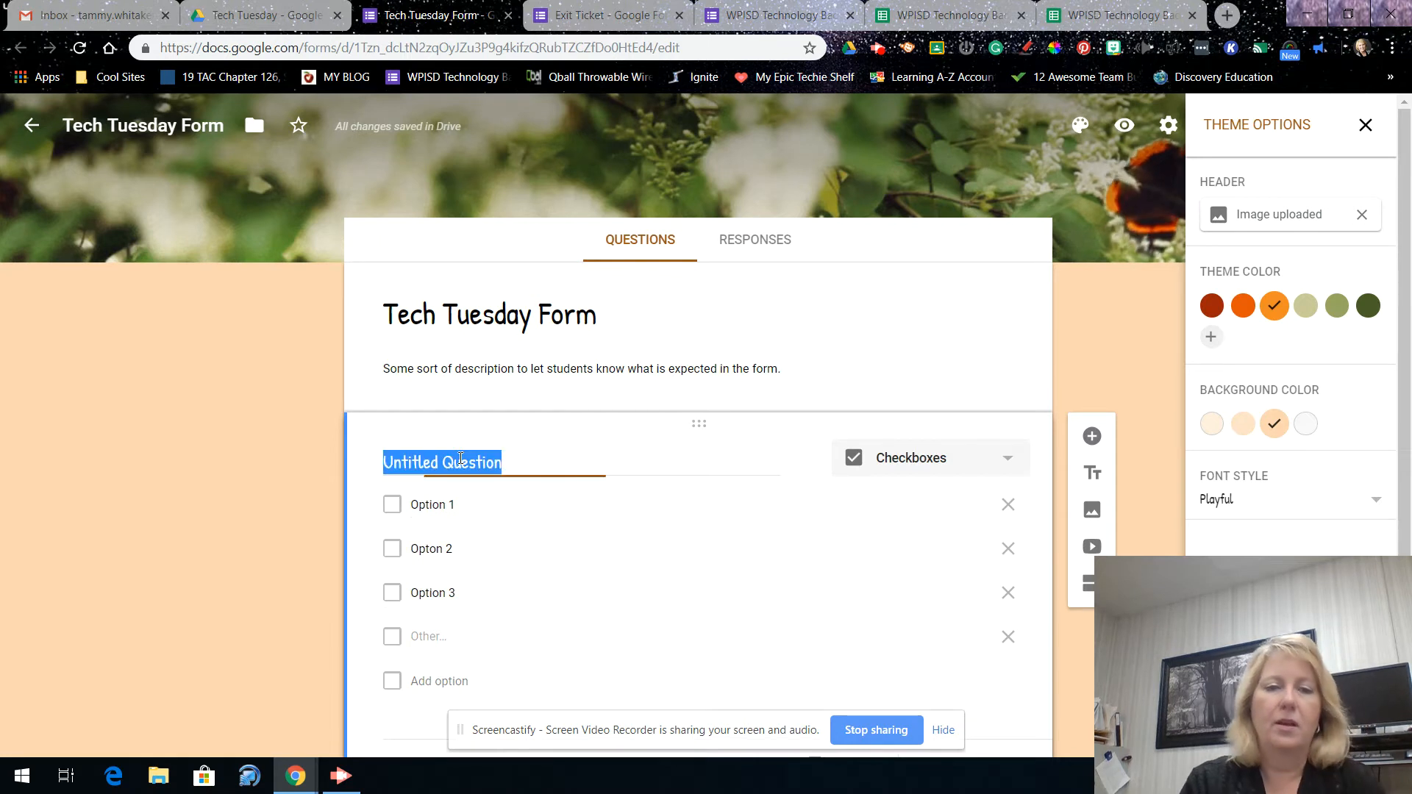
{"action": "type", "text": "Sample question for checkboxes"}
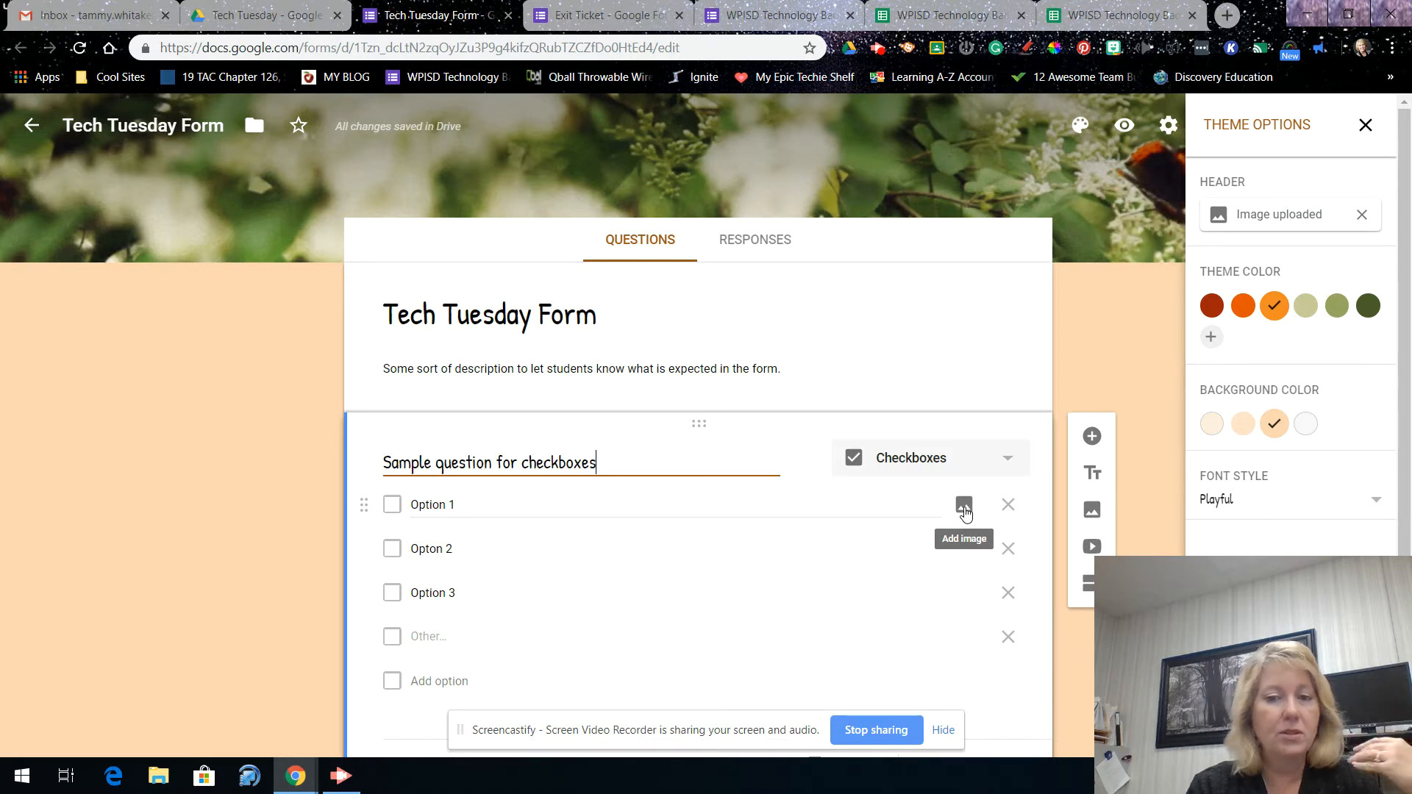
- Add the thick-outlined elephant image AutoDraw.png from Google Drive to Option 1 of the checkbox question
{"action": "left_click", "coordinate": [964, 507]}
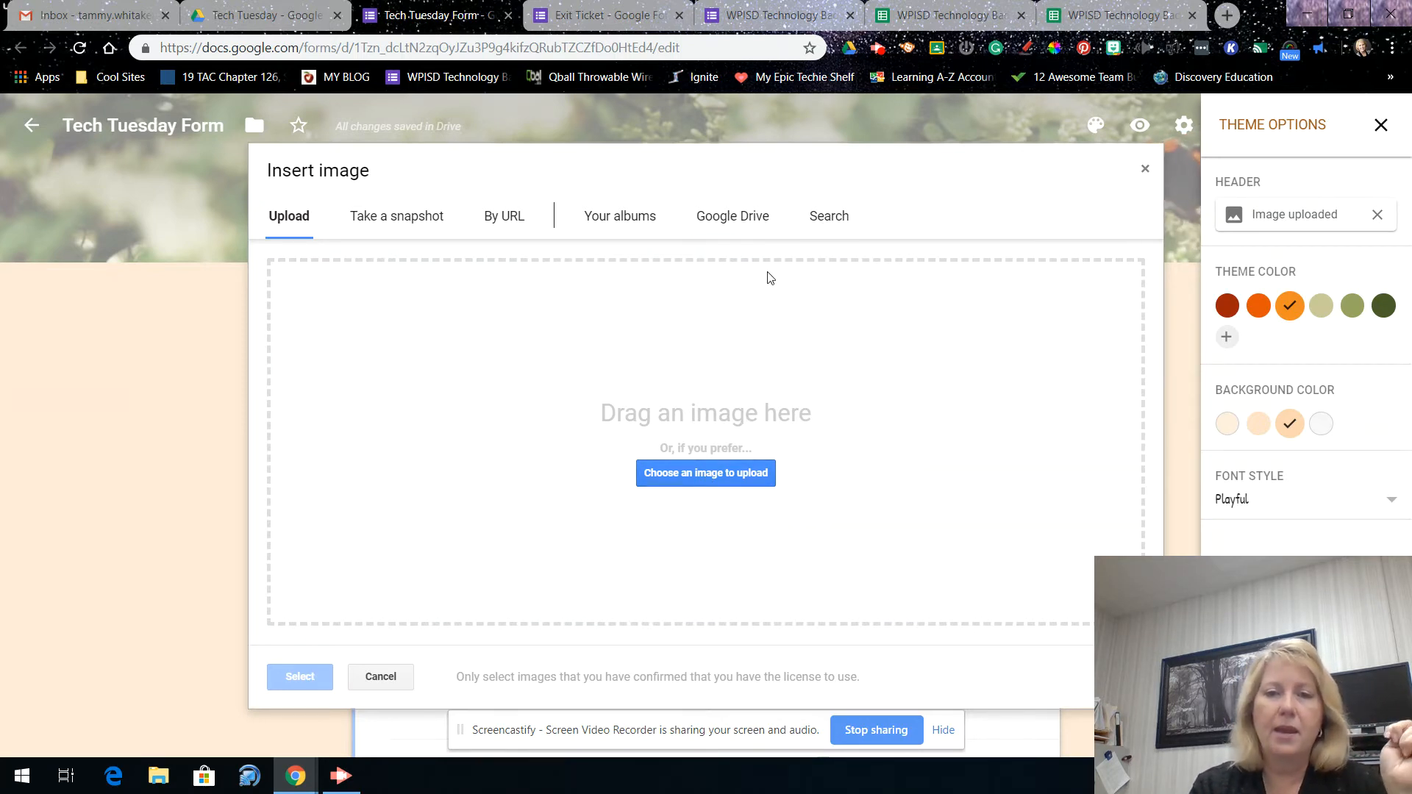
{"action": "left_click", "coordinate": [733, 218]}
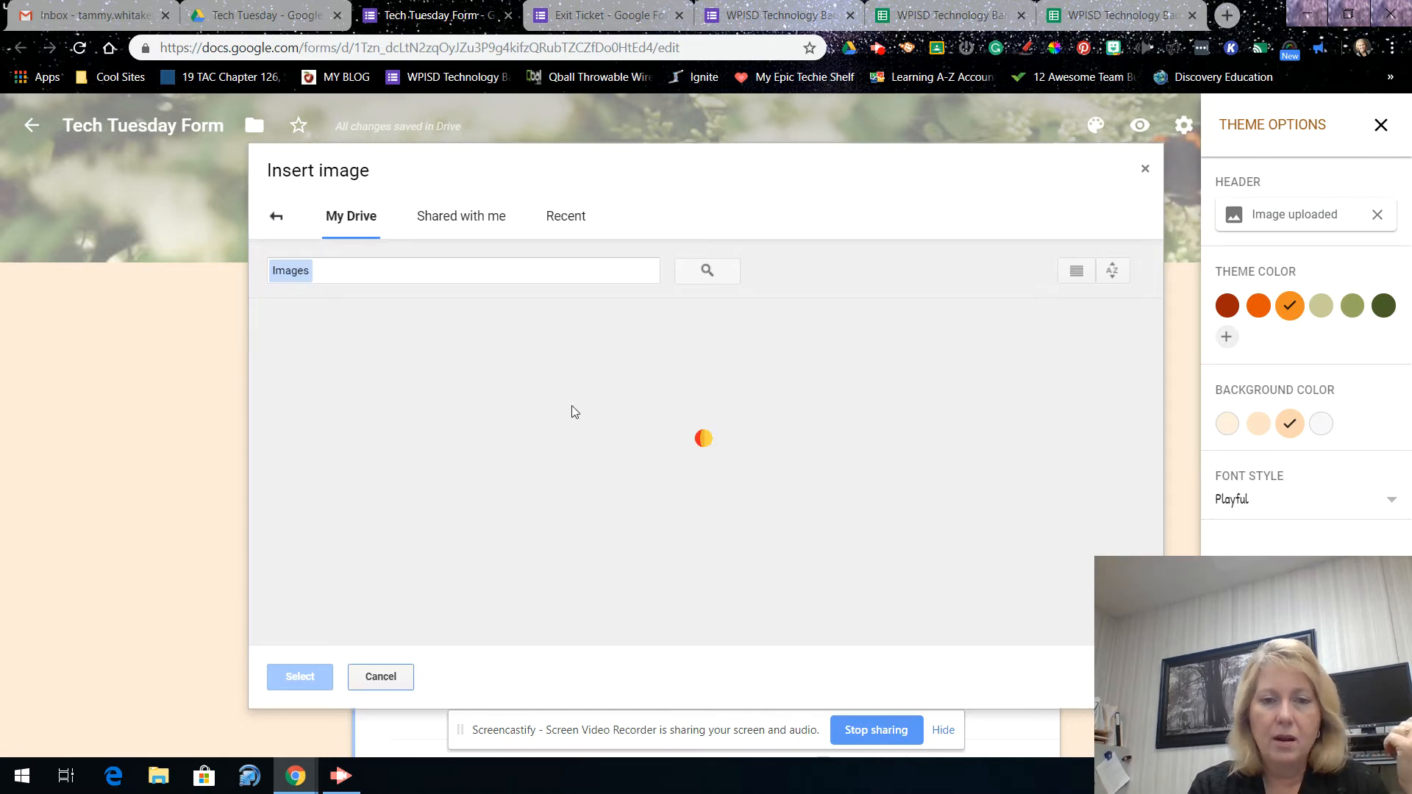
{"action": "scroll", "coordinate": [546, 385], "scroll_direction": "down", "scroll_amount": 5}
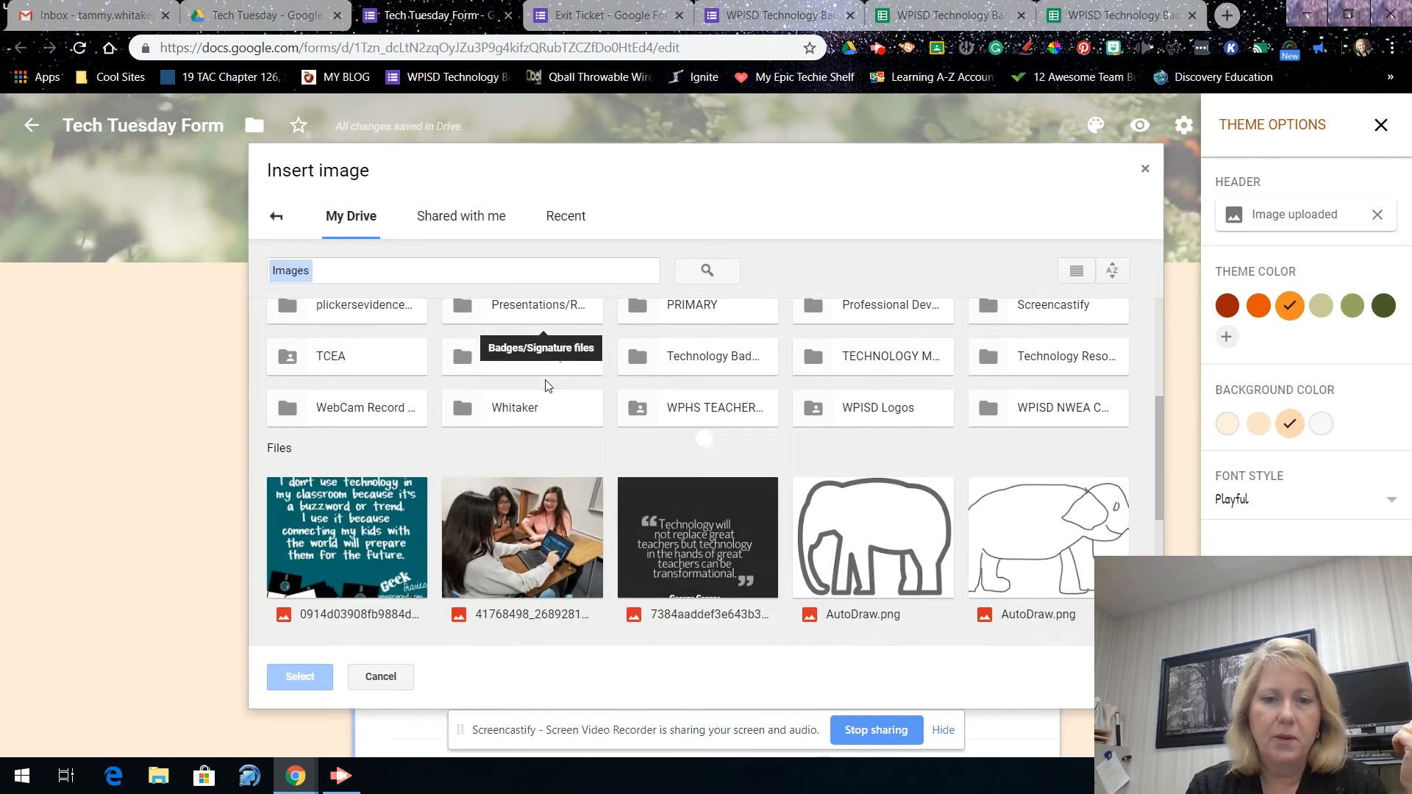
{"action": "left_click", "coordinate": [844, 447]}
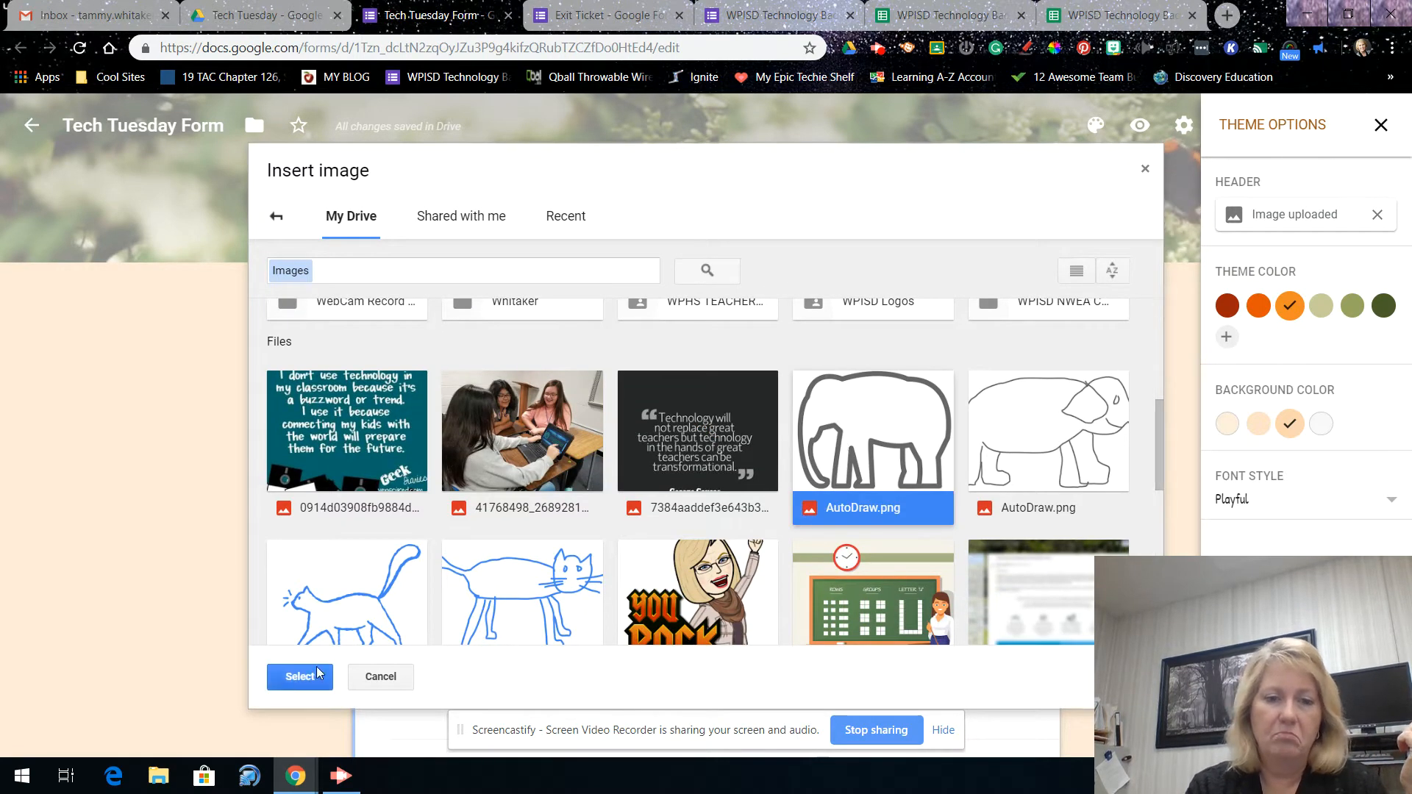
{"action": "left_click", "coordinate": [291, 676]}
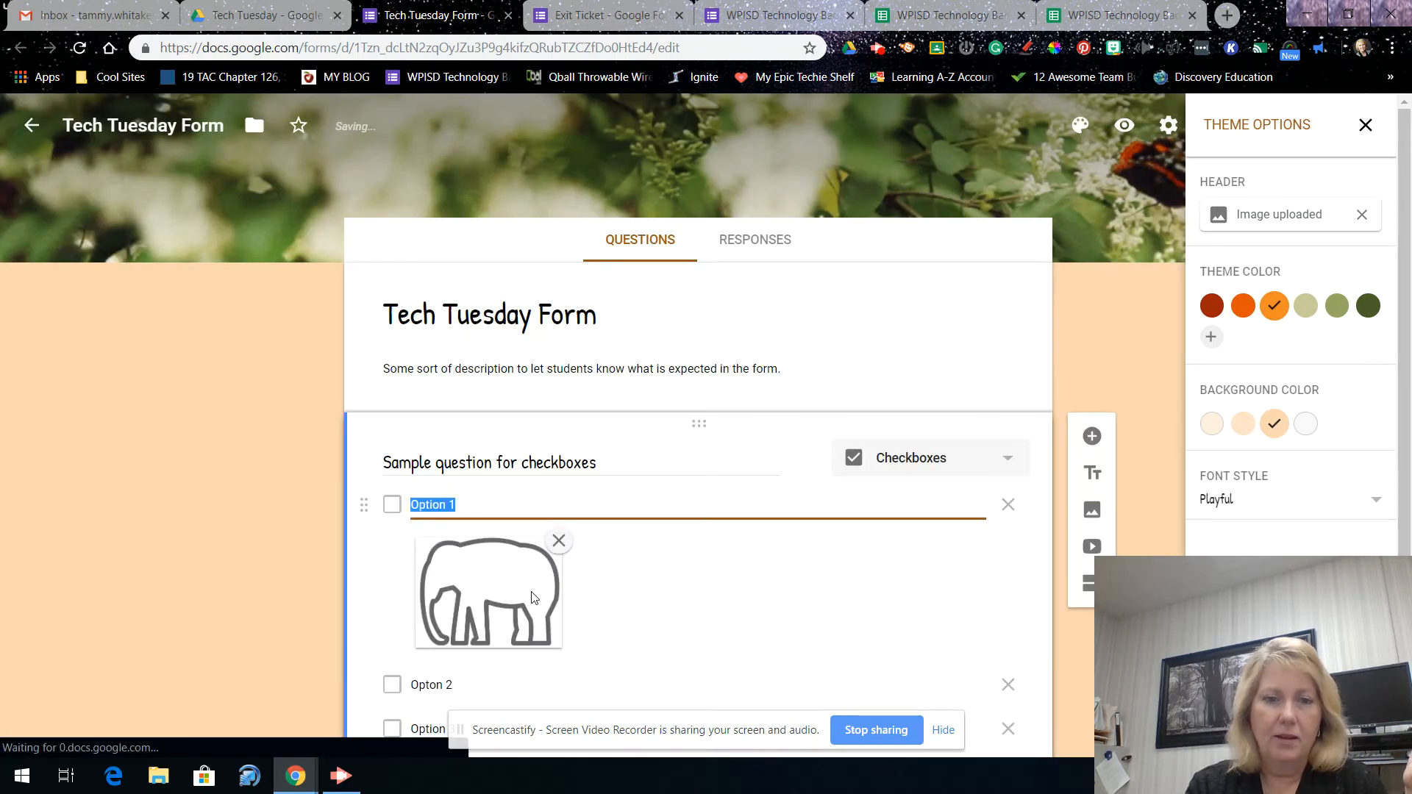
{"action": "scroll", "coordinate": [630, 594], "scroll_direction": "down", "scroll_amount": 1}
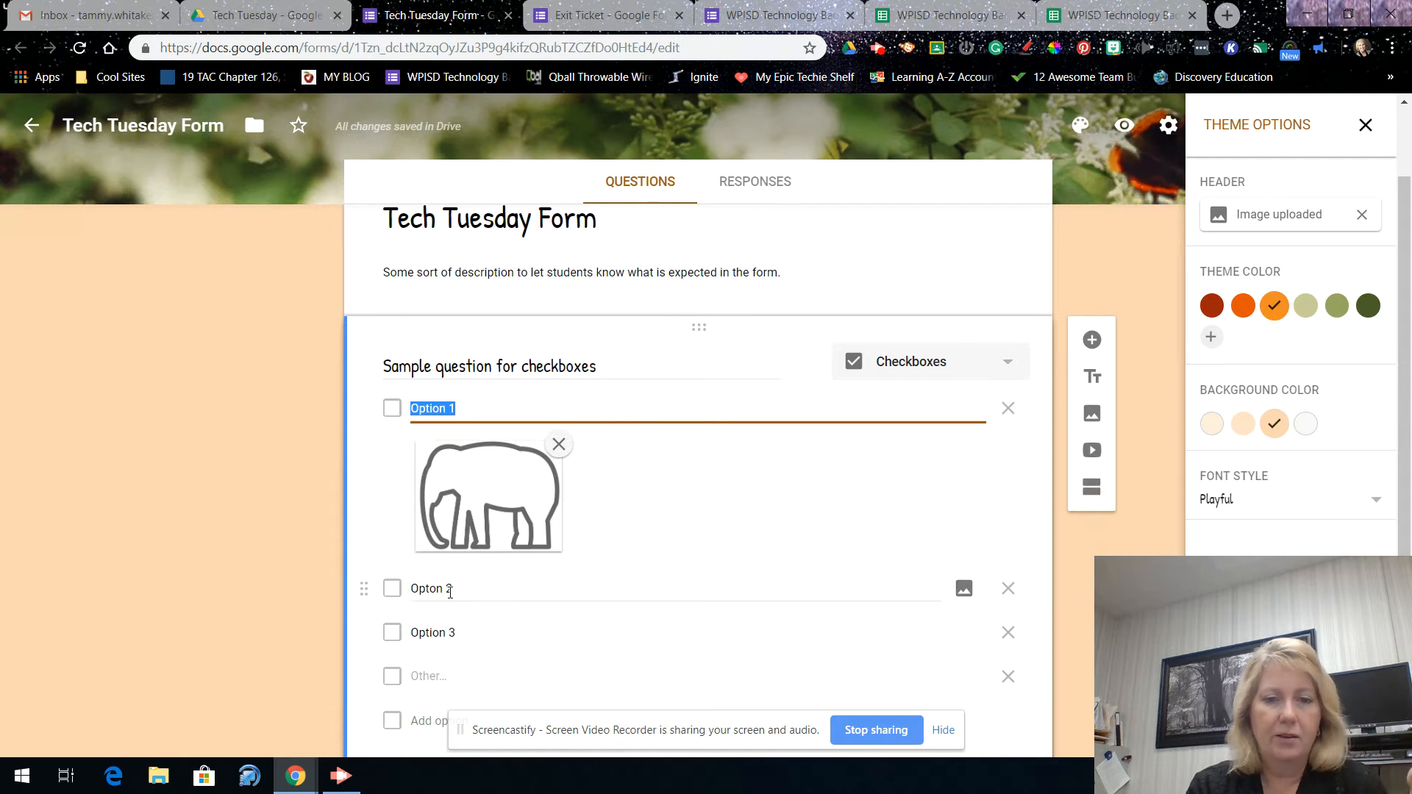
{"action": "scroll", "coordinate": [640, 581], "scroll_direction": "down", "scroll_amount": 2}
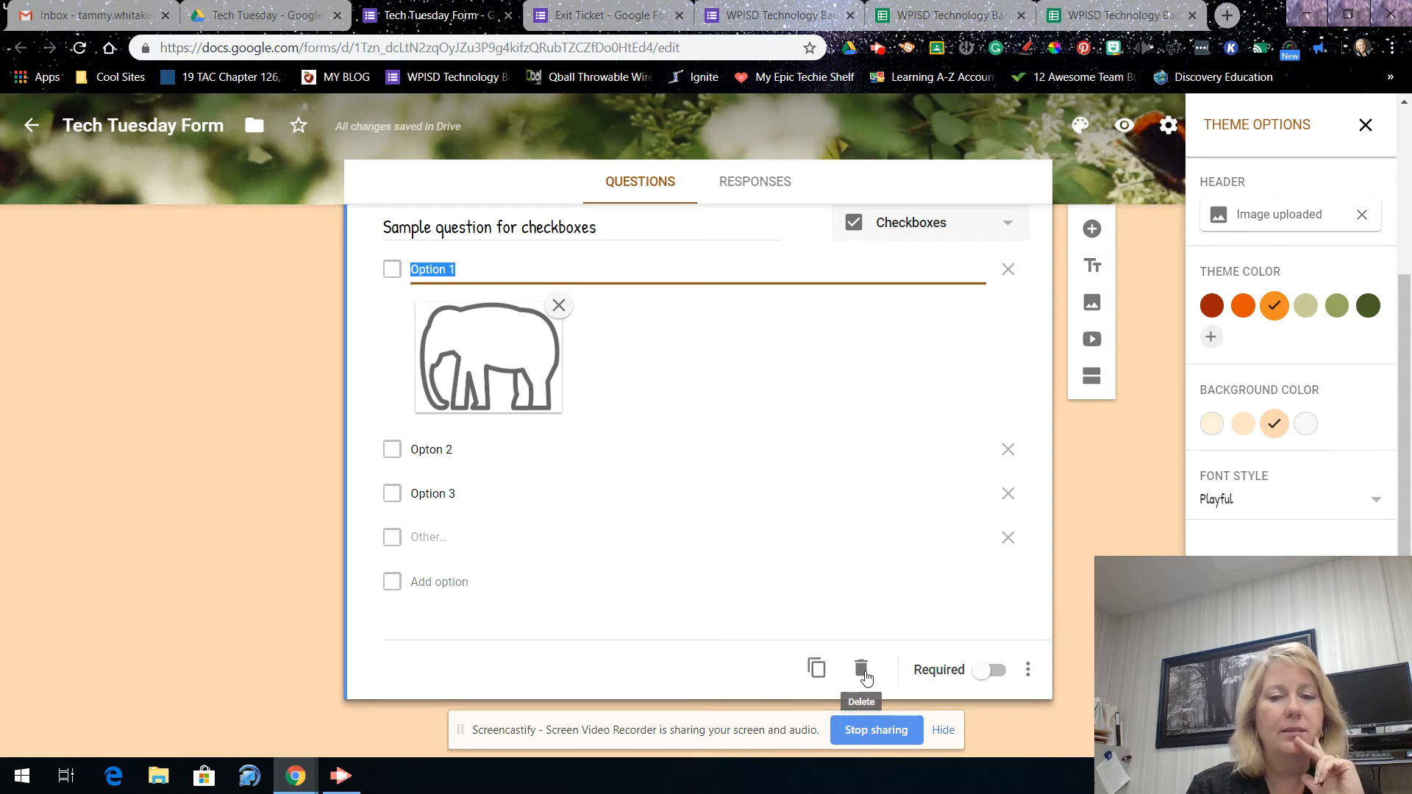
- Make the checkbox question required and look at its additional question options
{"action": "left_click", "coordinate": [996, 671]}
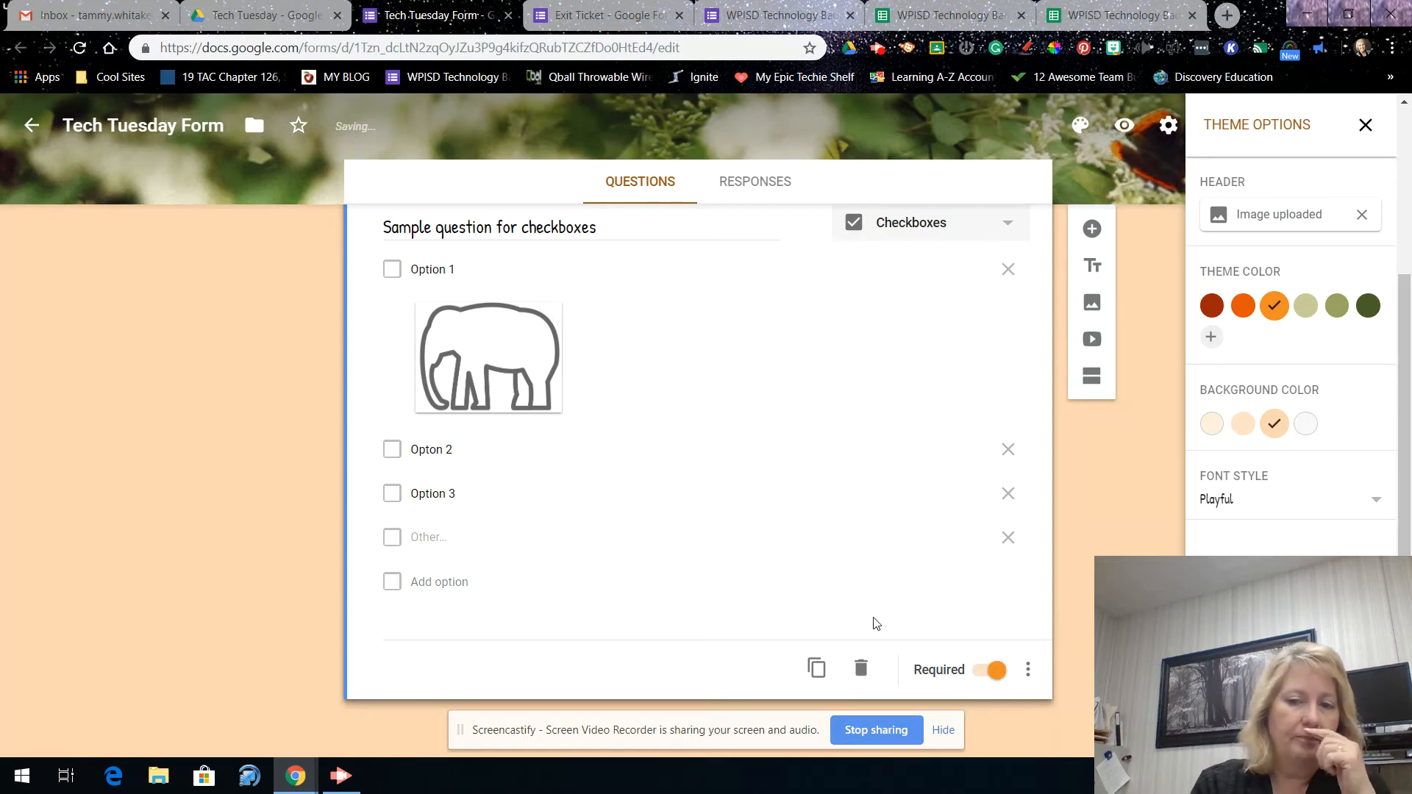
{"action": "scroll", "coordinate": [970, 634], "scroll_direction": "up", "scroll_amount": 3}
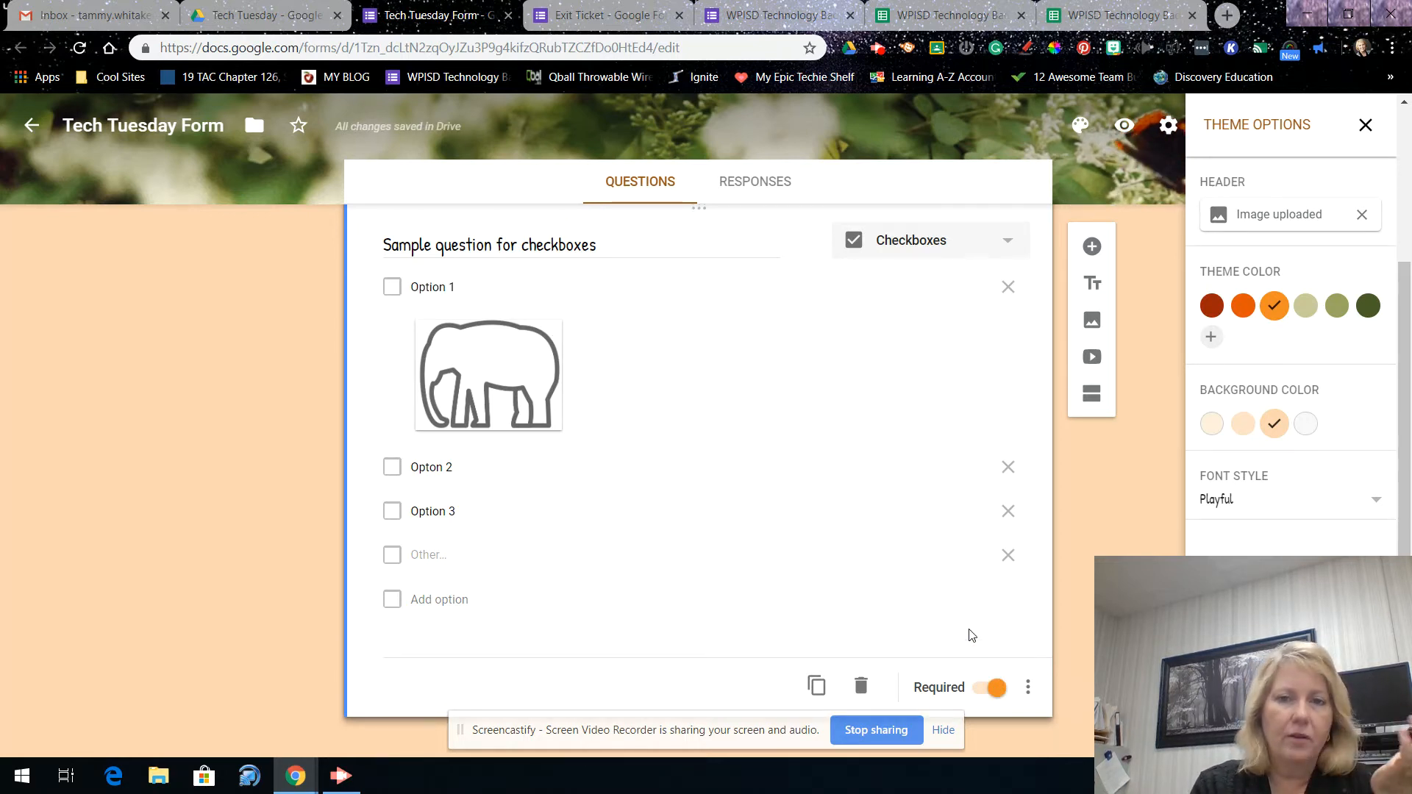
{"action": "scroll", "coordinate": [971, 634], "scroll_direction": "down", "scroll_amount": 3}
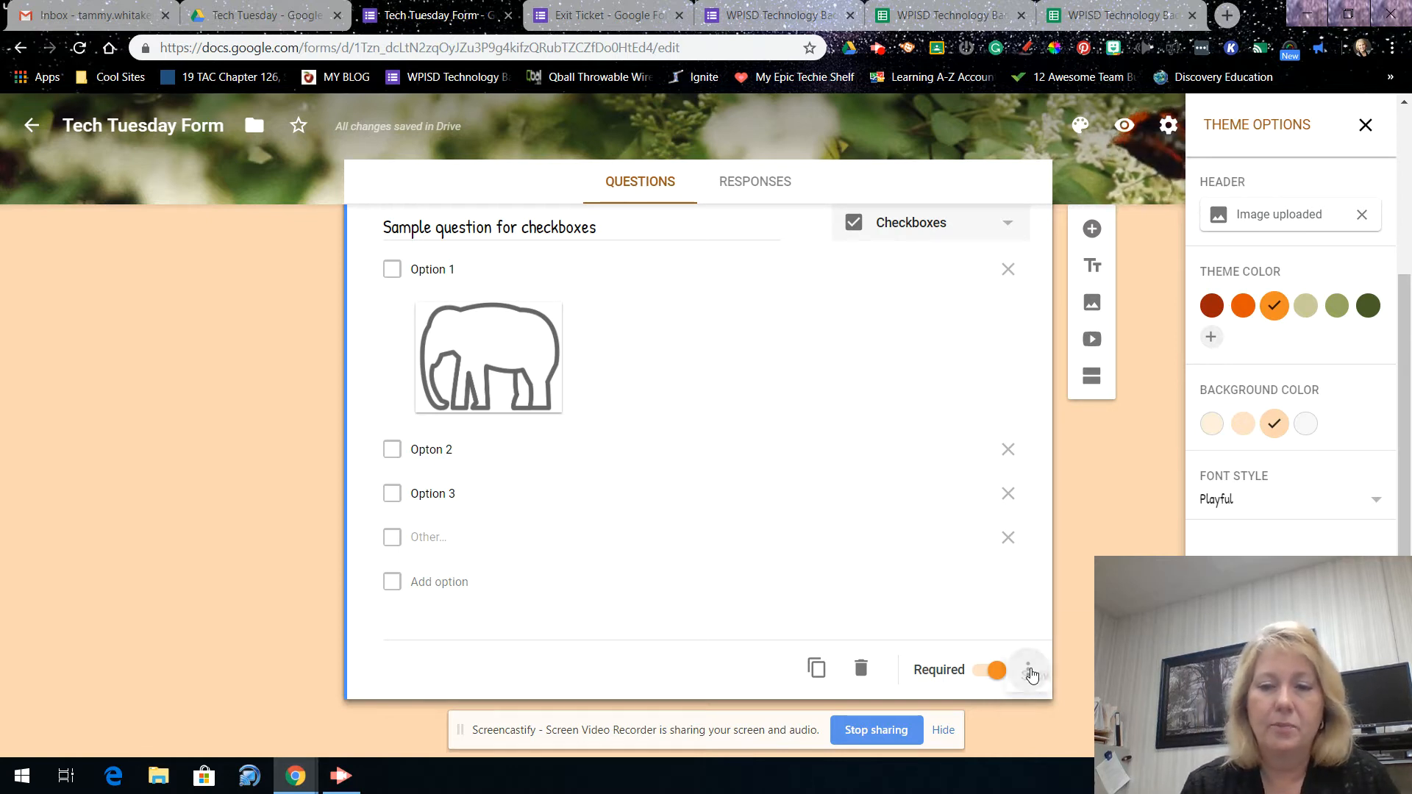
{"action": "left_click", "coordinate": [1029, 672]}
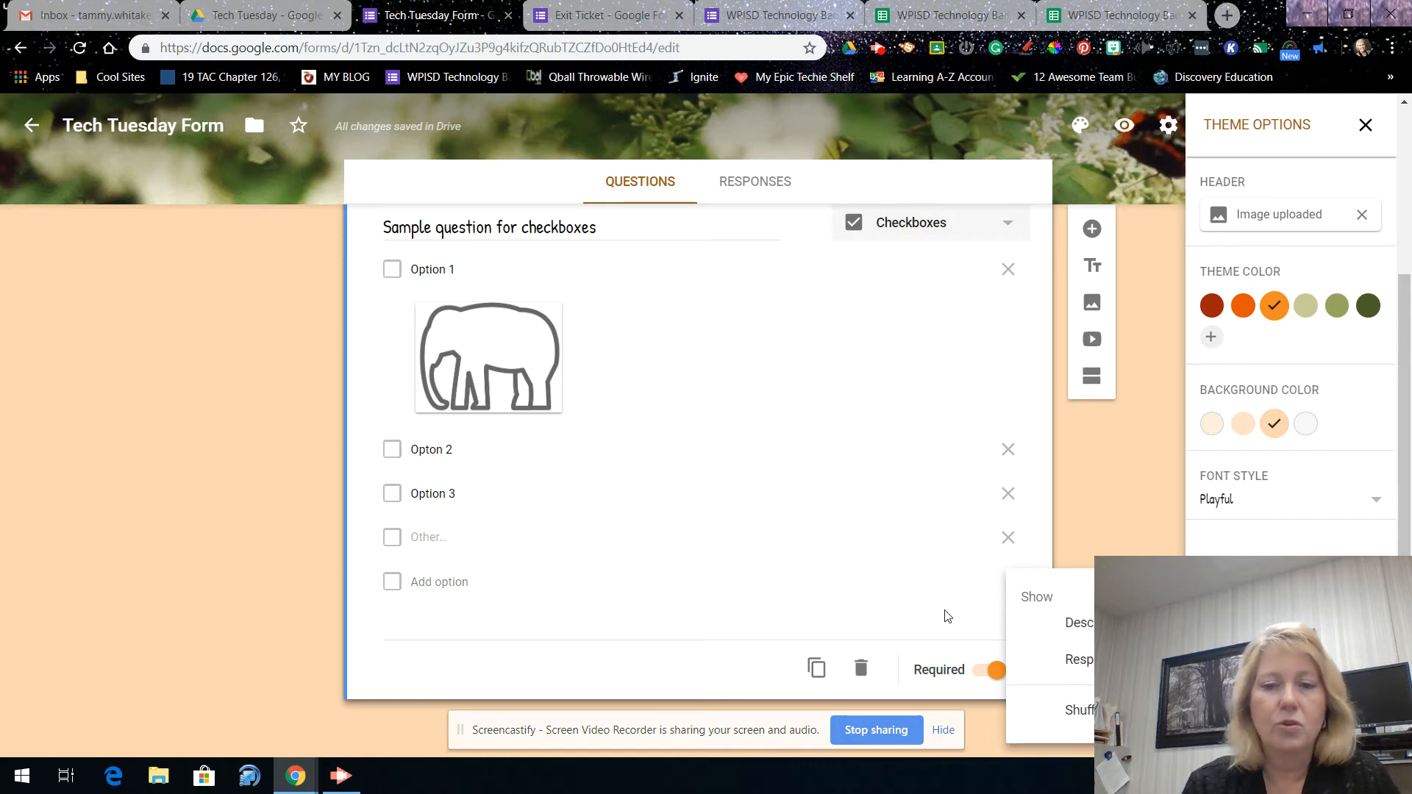
{"action": "left_click", "coordinate": [893, 600]}
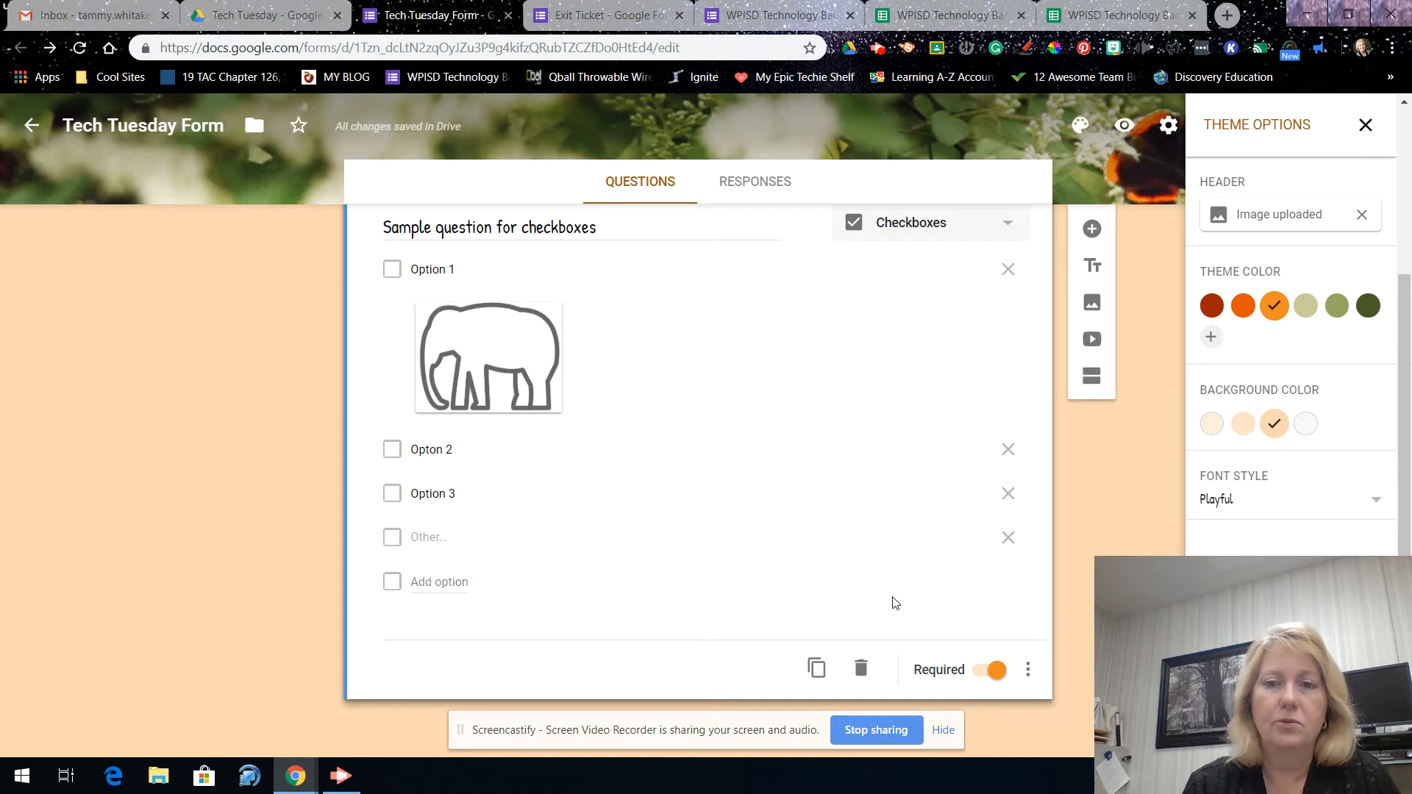
- Add a new blank question below the checkbox question, followed by a title and description block
{"action": "scroll", "coordinate": [894, 602], "scroll_direction": "up", "scroll_amount": 3}
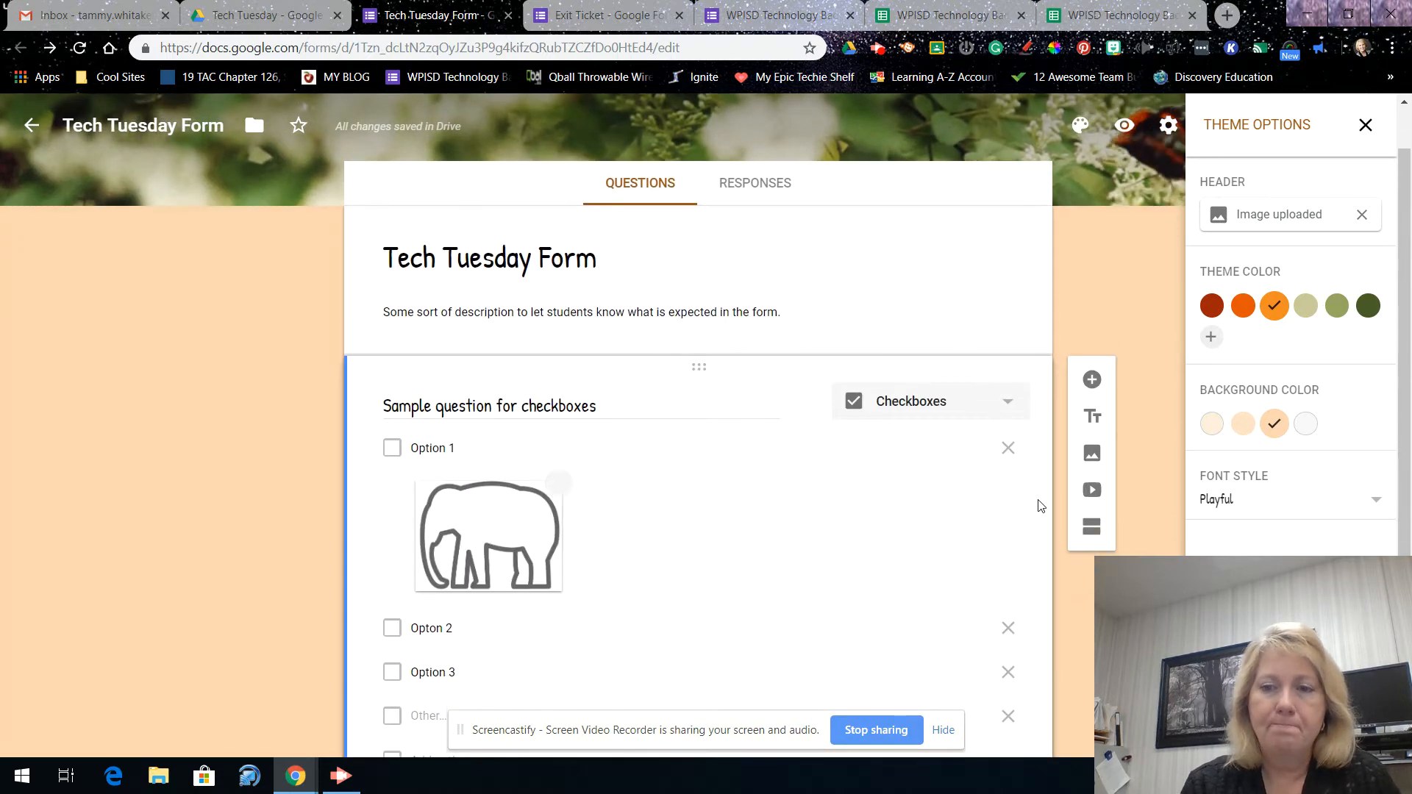
{"action": "left_click", "coordinate": [1093, 381]}
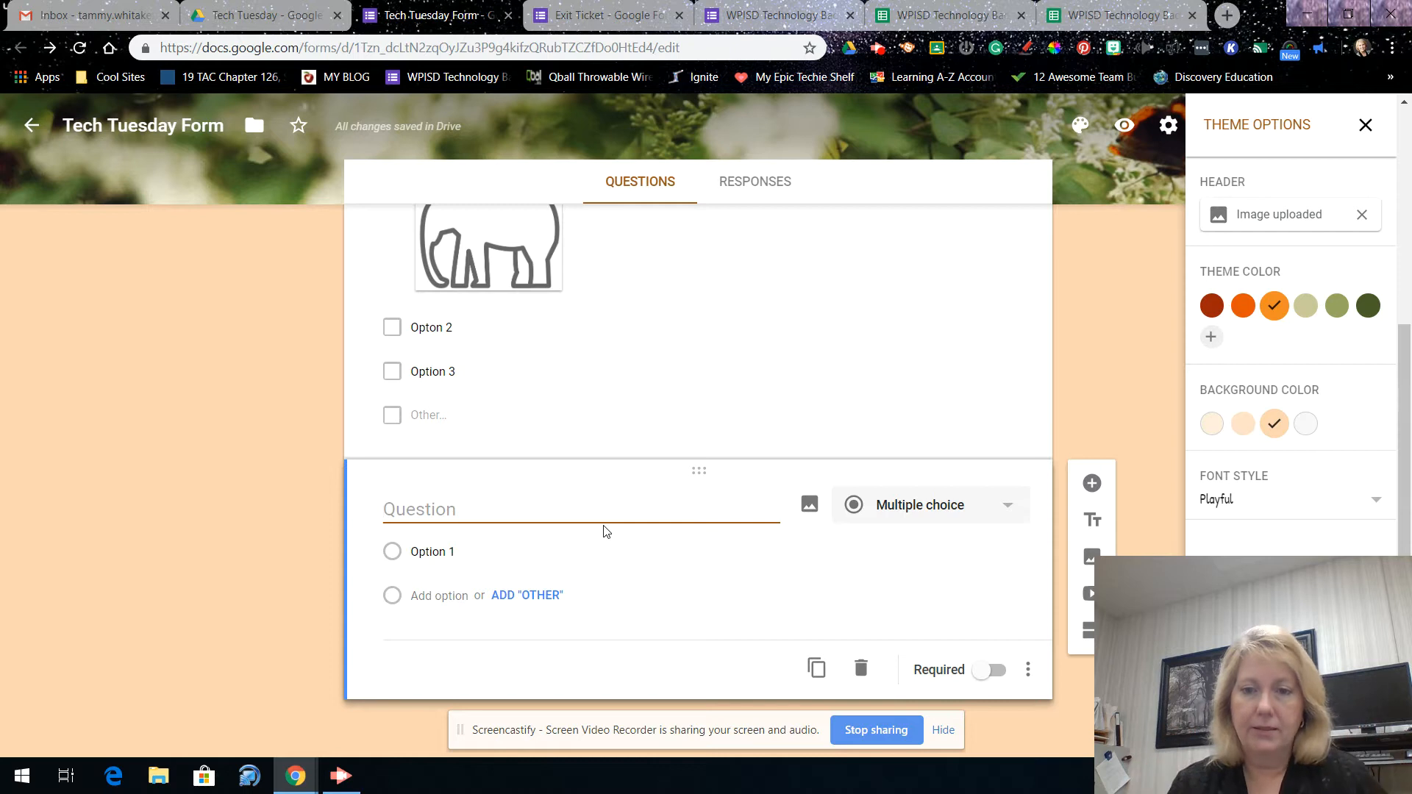
{"action": "left_click", "coordinate": [1100, 524]}
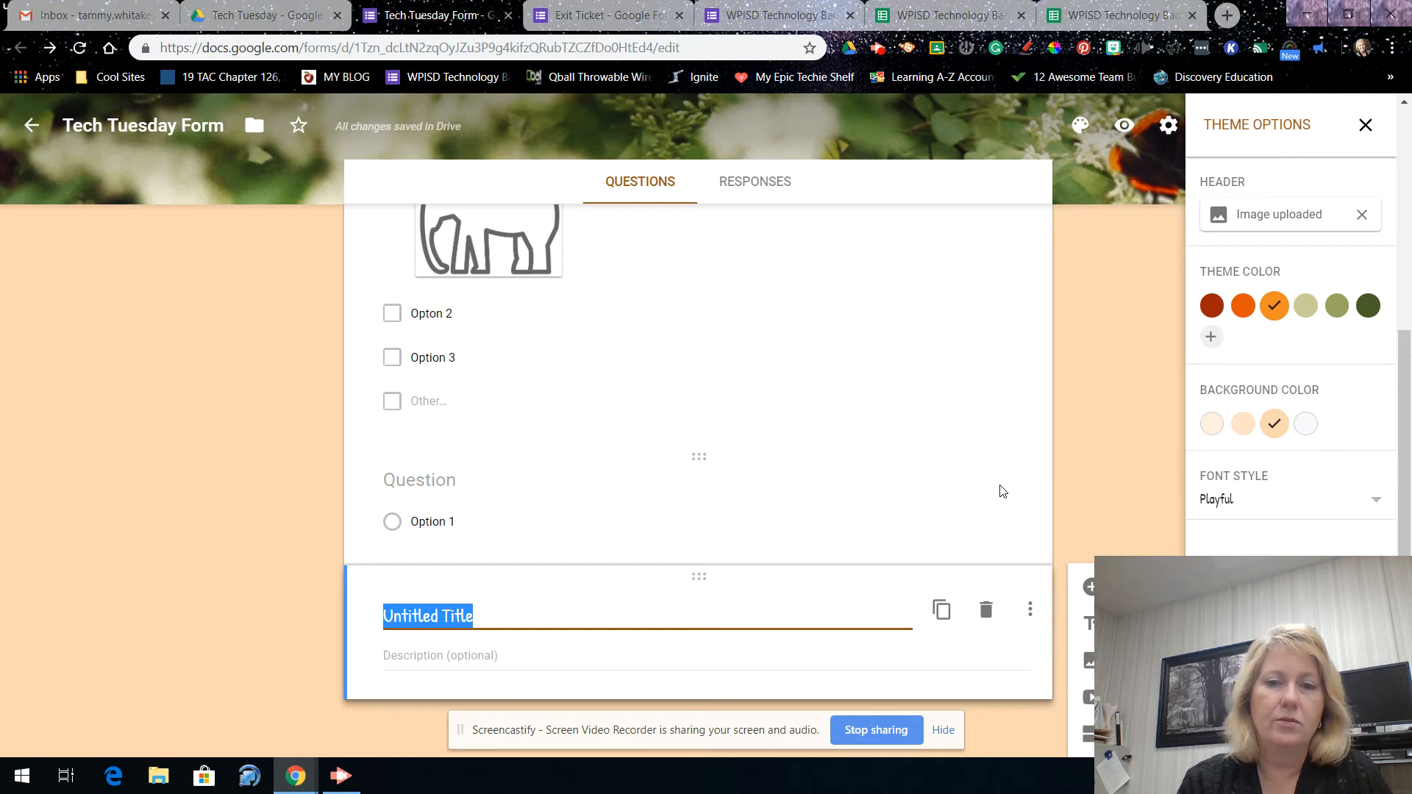
- Check the form's Drive save status and close the theme options
{"action": "scroll", "coordinate": [791, 476], "scroll_direction": "up", "scroll_amount": 5}
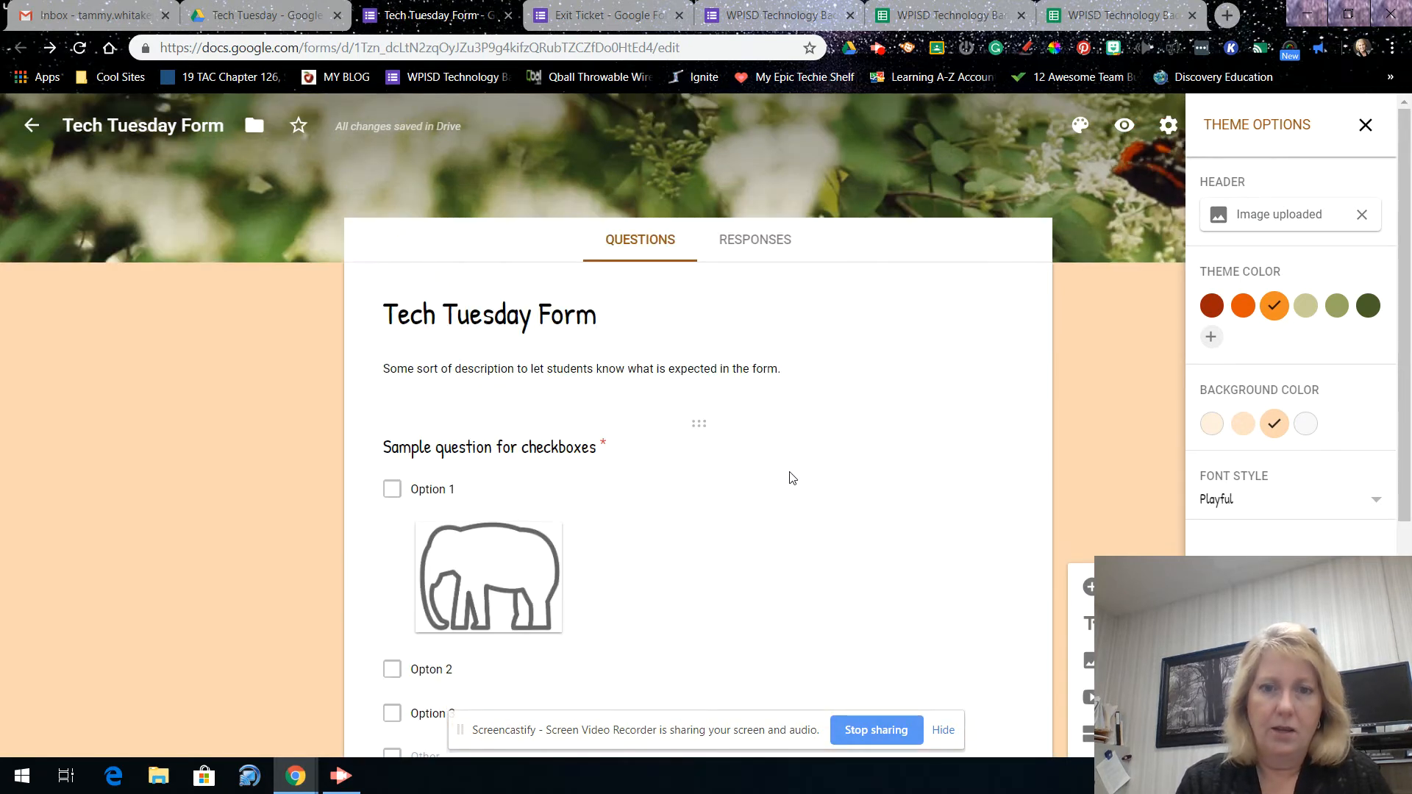
{"action": "scroll", "coordinate": [790, 476], "scroll_direction": "down", "scroll_amount": 5}
{"action": "scroll", "coordinate": [790, 476], "scroll_direction": "up", "scroll_amount": 5}
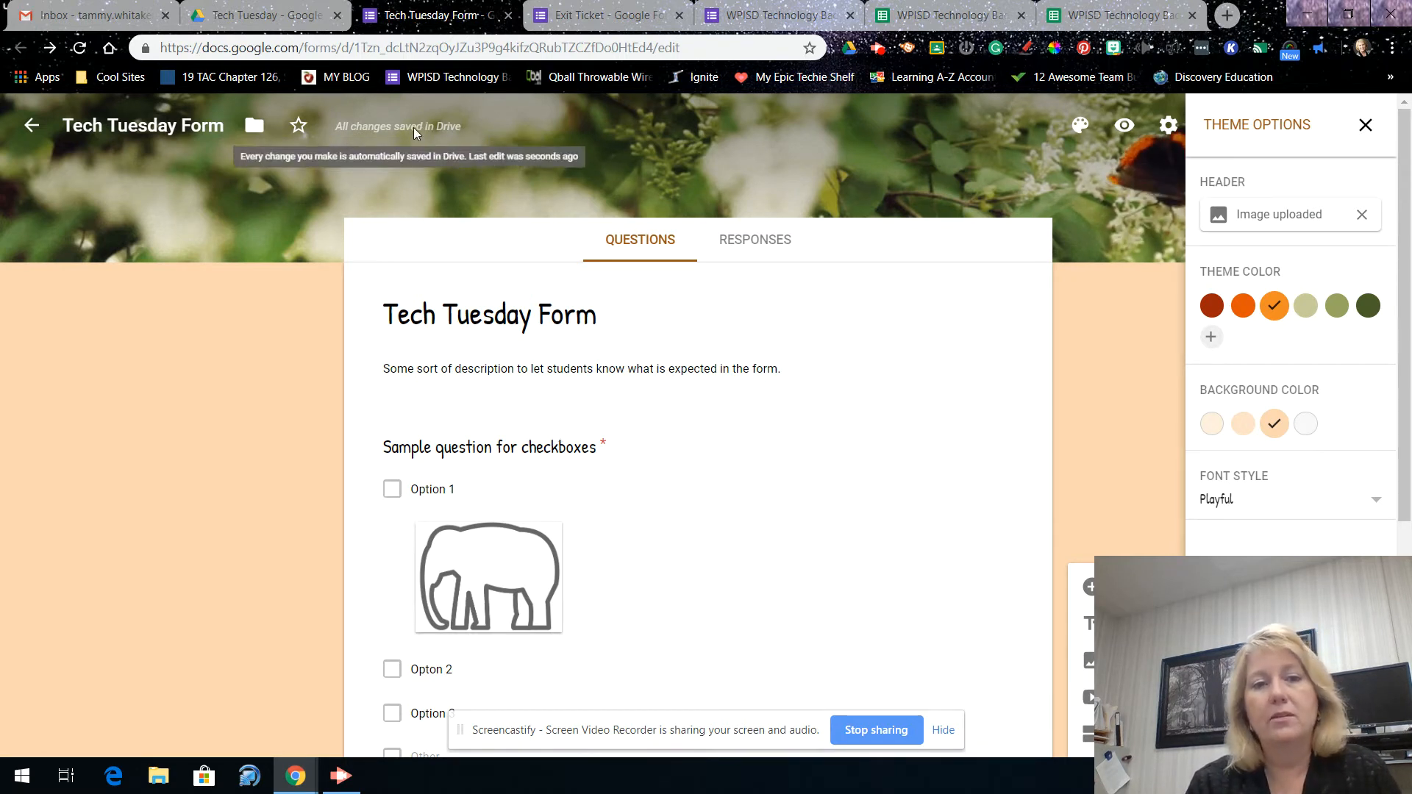
{"action": "mouse_move", "coordinate": [399, 130]}
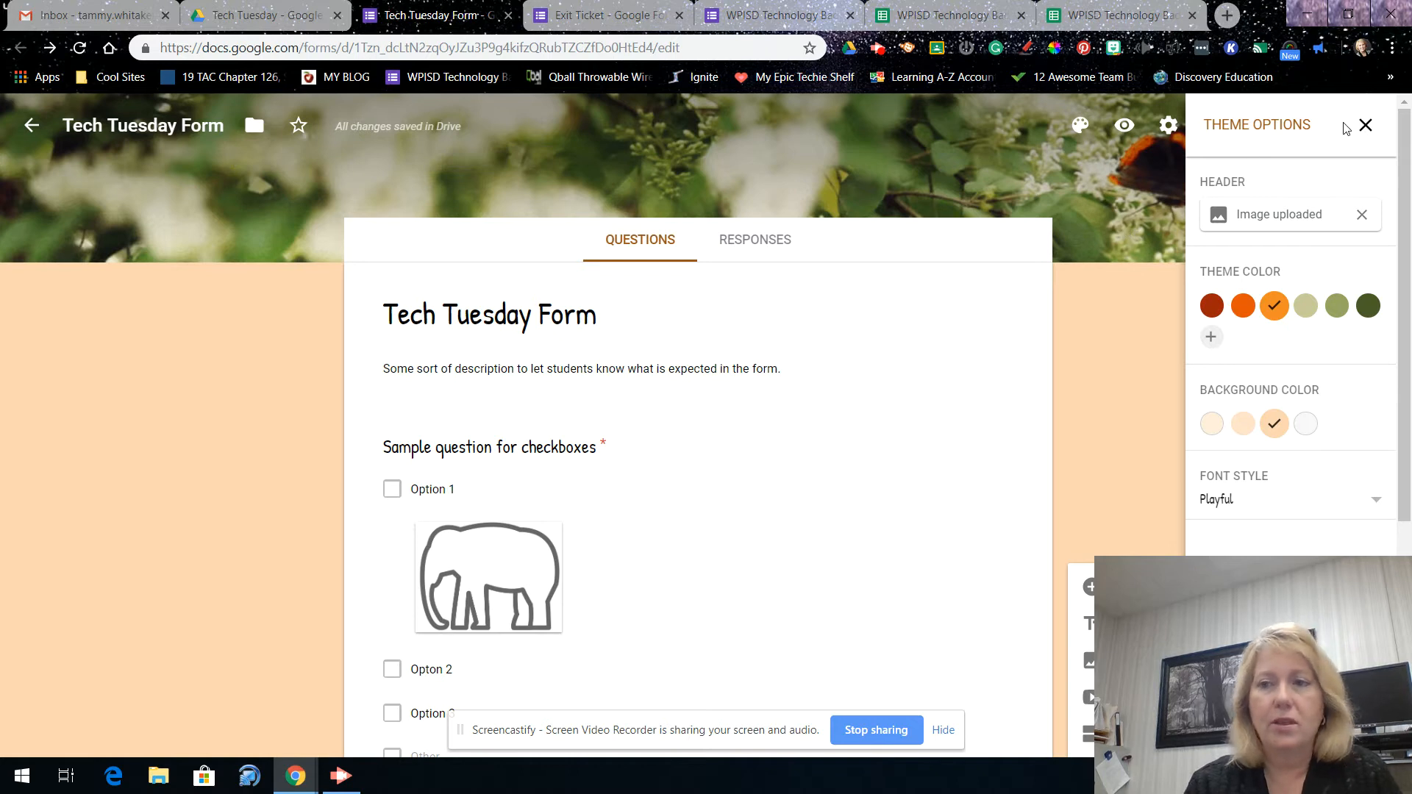
{"action": "left_click", "coordinate": [1365, 125]}
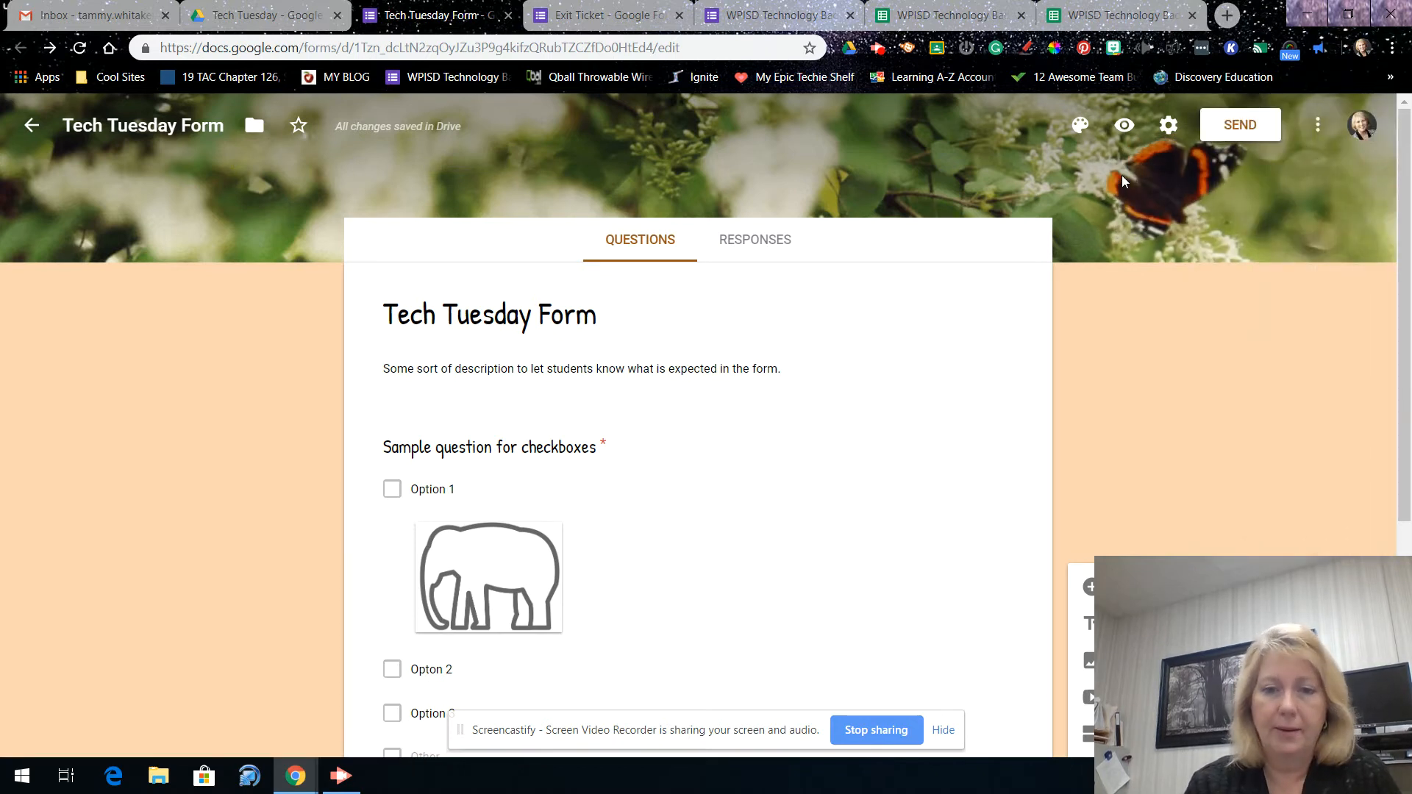
- Change the new untitled question's type to Dropdown and give it the choices Option 1 and Option 2
{"action": "scroll", "coordinate": [870, 363], "scroll_direction": "down", "scroll_amount": 5}
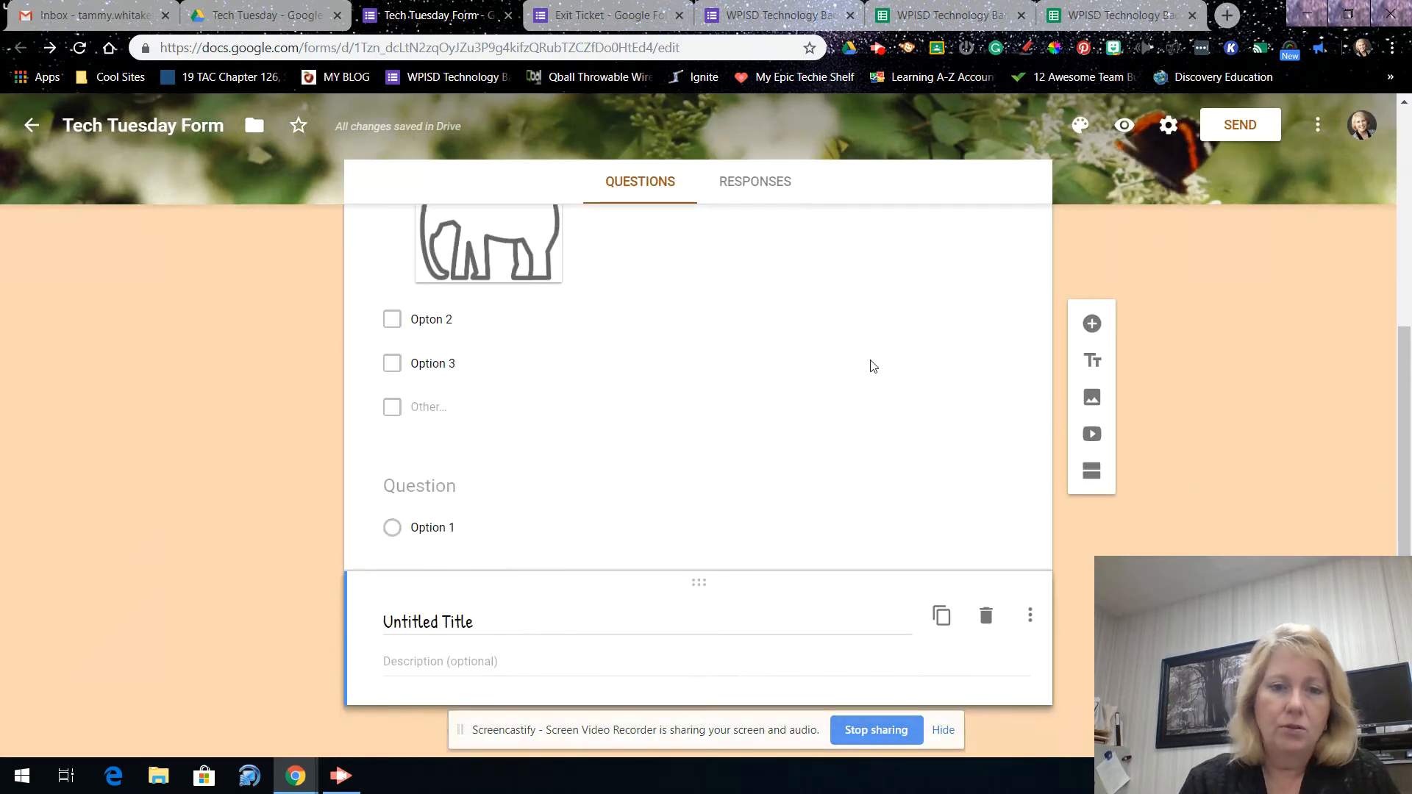
{"action": "left_click", "coordinate": [493, 479]}
{"action": "left_click", "coordinate": [953, 499]}
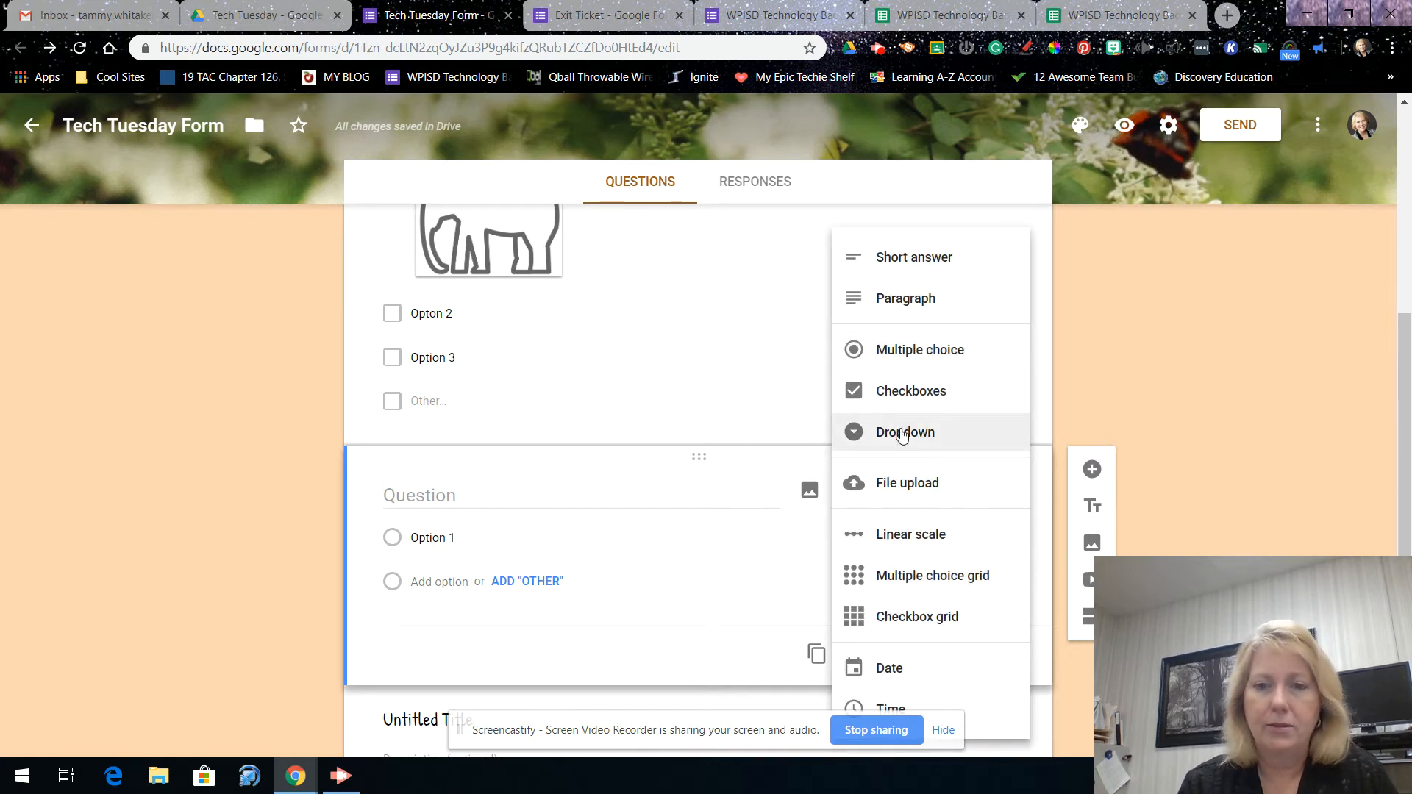
{"action": "left_click", "coordinate": [903, 434]}
{"action": "left_click", "coordinate": [433, 541]}
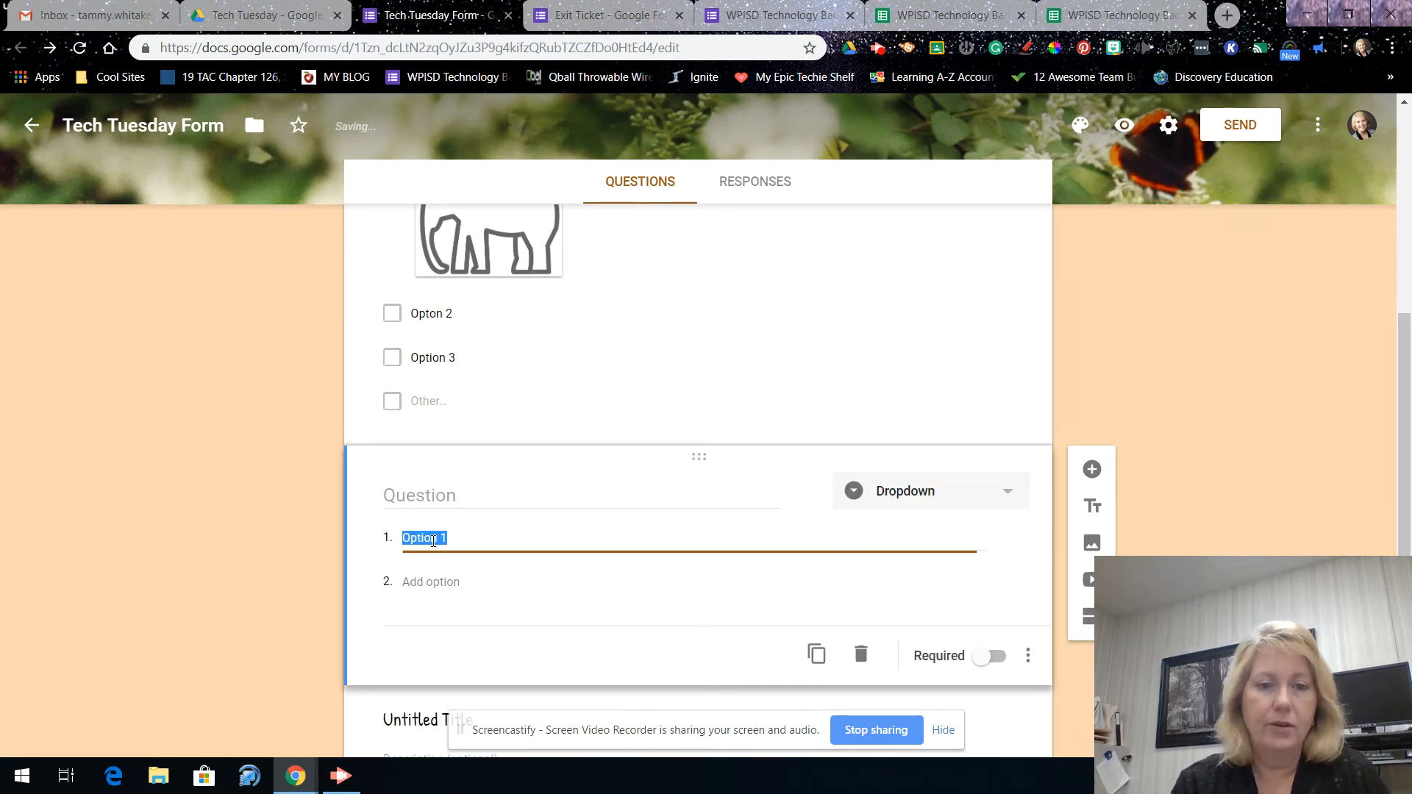
{"action": "type", "text": "Option 1"}
{"action": "key", "text": "Return"}
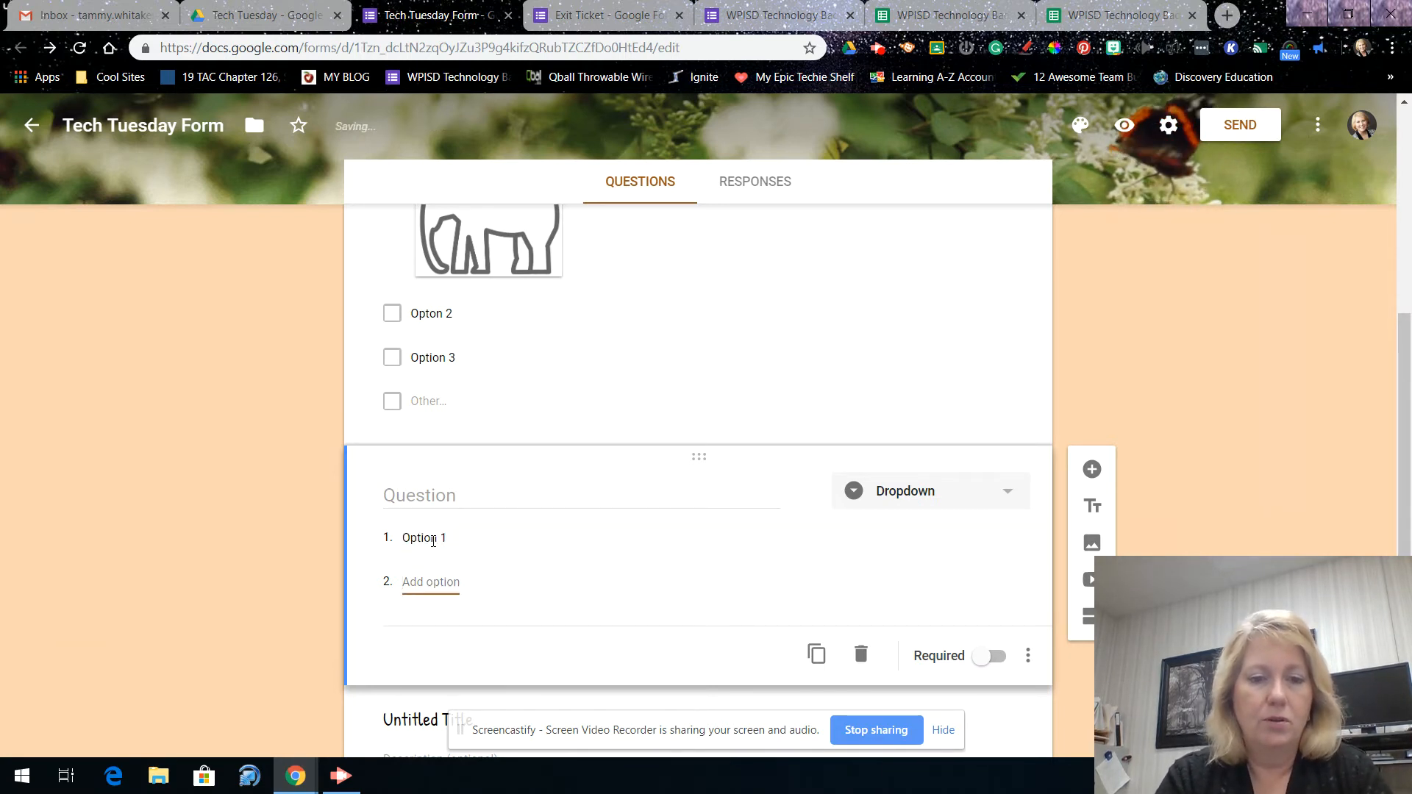
{"action": "type", "text": "Option 2"}
- Title the dropdown question "Sample dropdown question" and make it required
{"action": "left_click", "coordinate": [419, 489]}
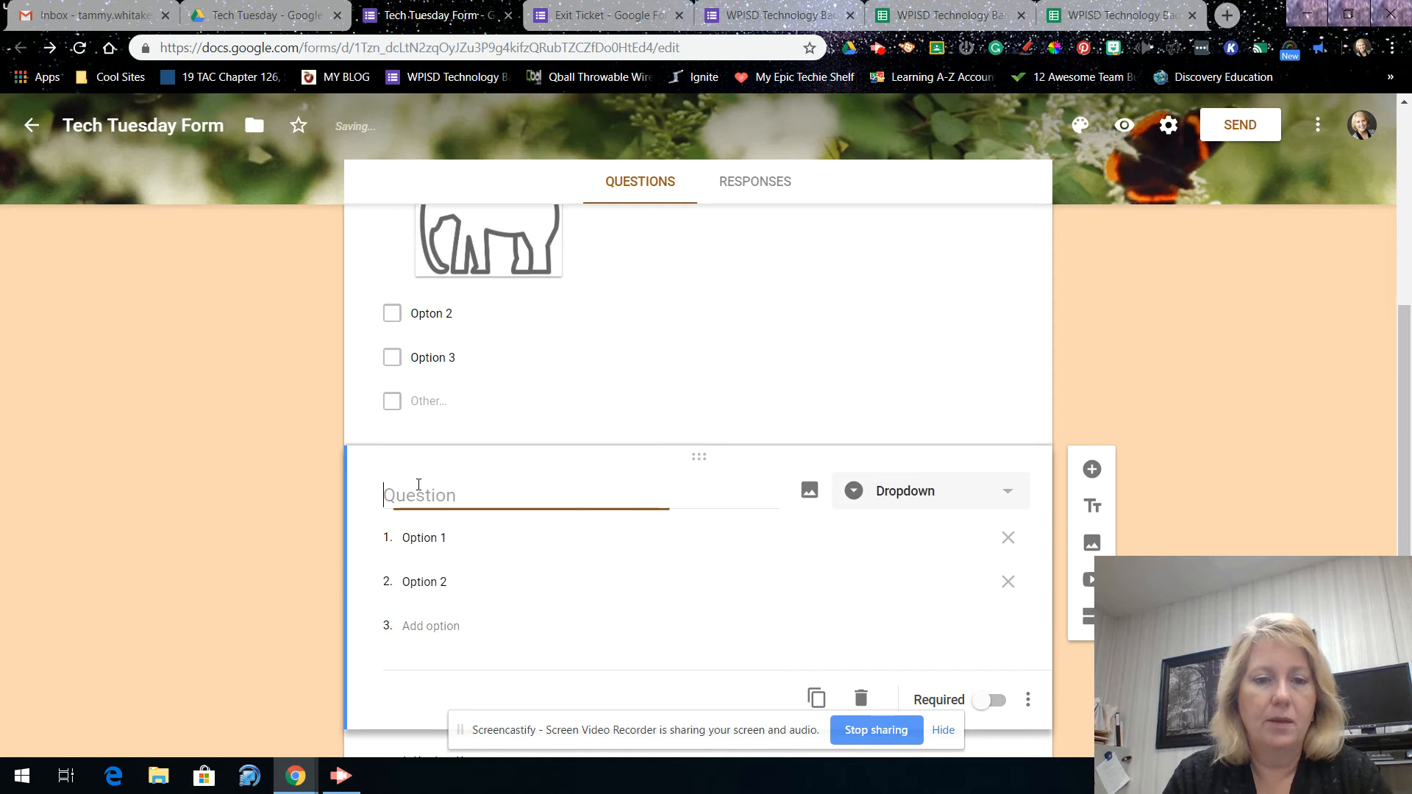
{"action": "type", "text": "Sample dropdow"}
{"action": "key", "text": "BackSpace"}
{"action": "key", "text": "BackSpace"}
{"action": "type", "text": "down question"}
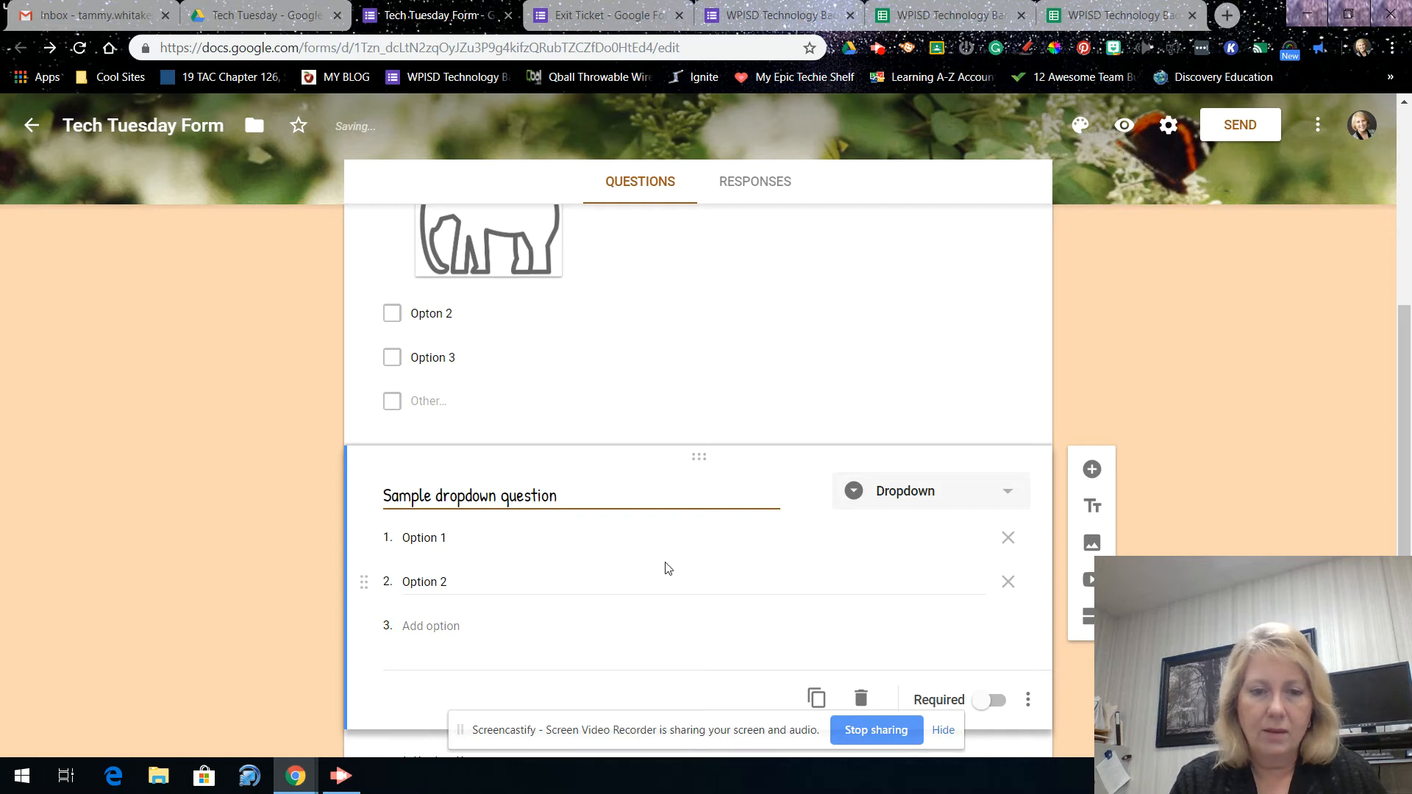
{"action": "scroll", "coordinate": [665, 567], "scroll_direction": "down", "scroll_amount": 1}
{"action": "left_click", "coordinate": [993, 619]}
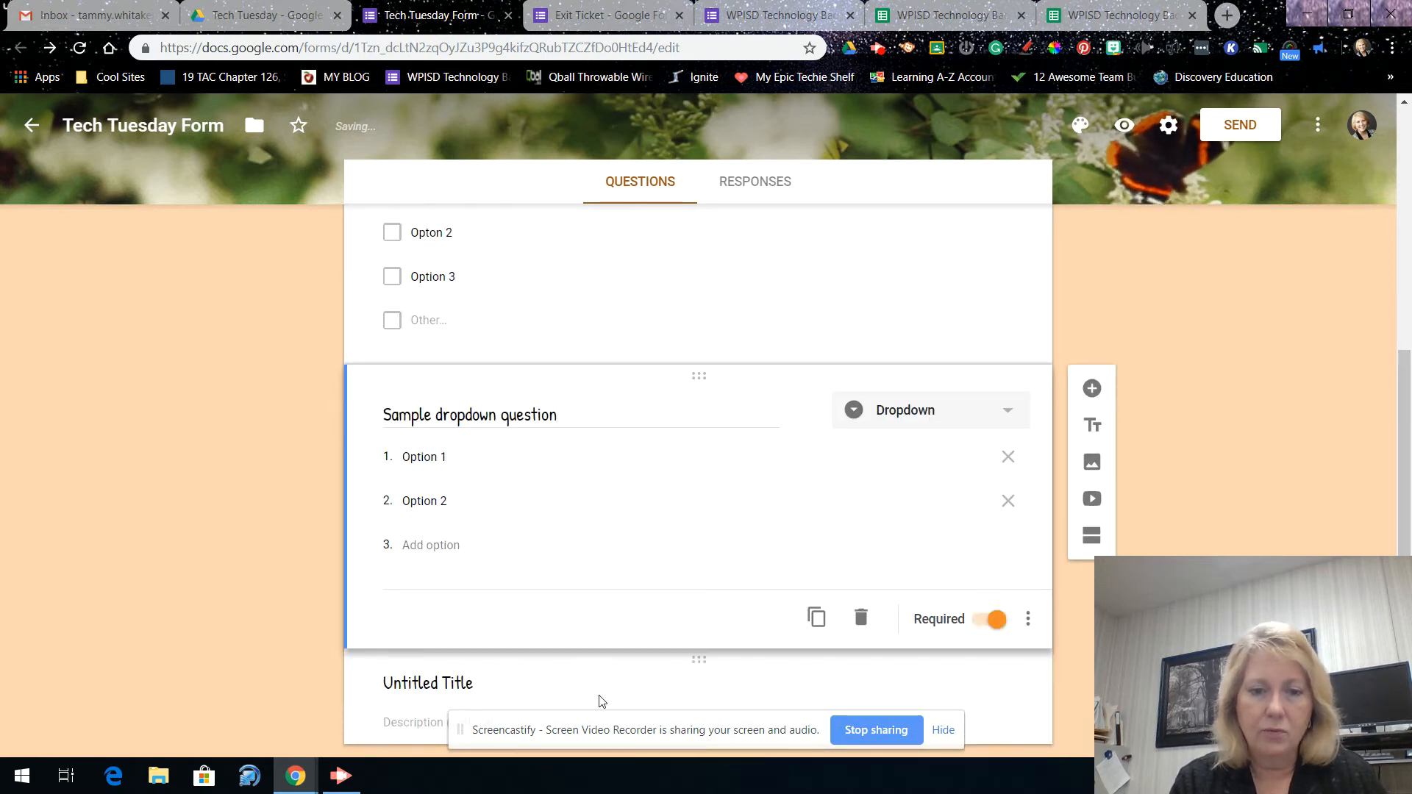
- Replace the heading of the title and description block with "Sample Multiple Choice"
{"action": "left_click", "coordinate": [479, 686]}
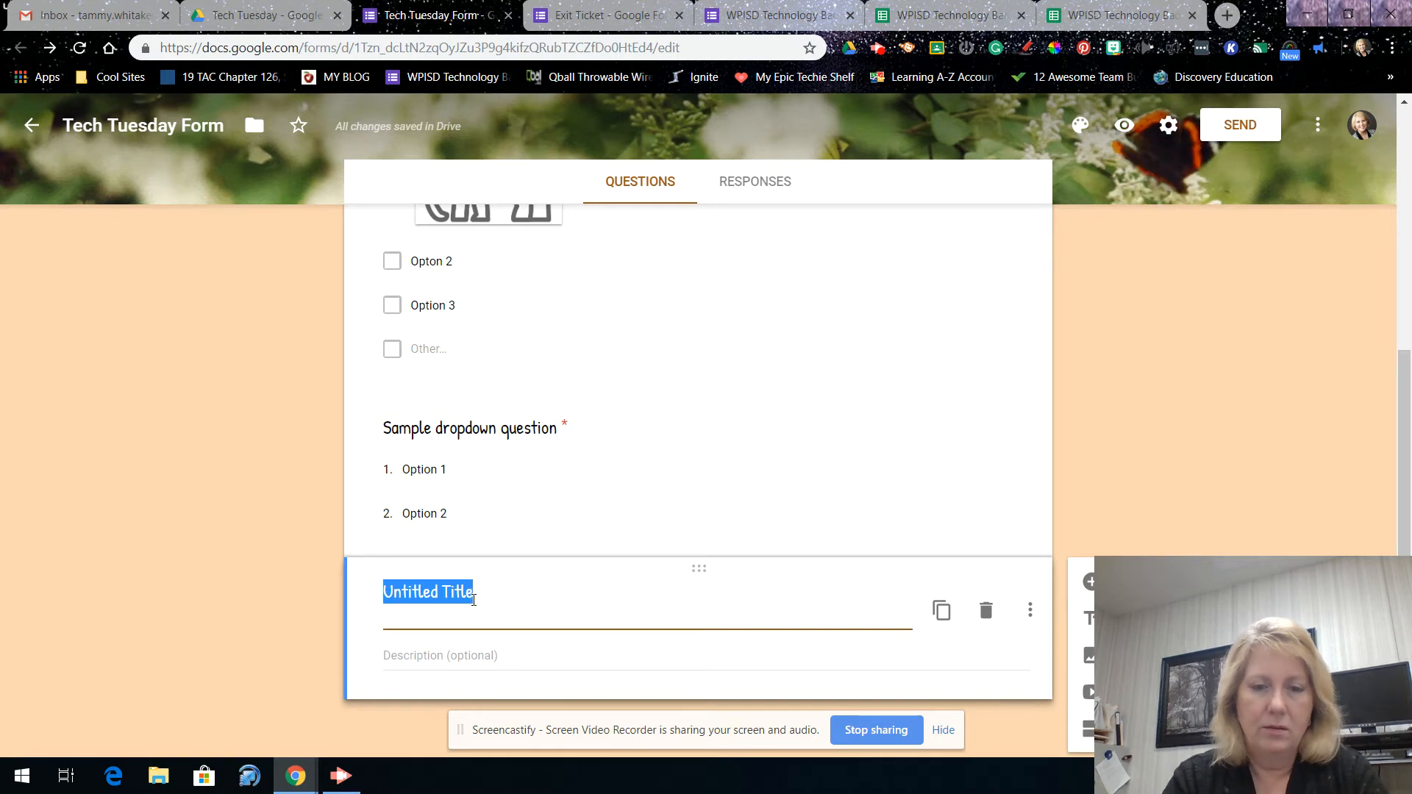
{"action": "key", "text": "BackSpace"}
{"action": "type", "text": "Sample "}
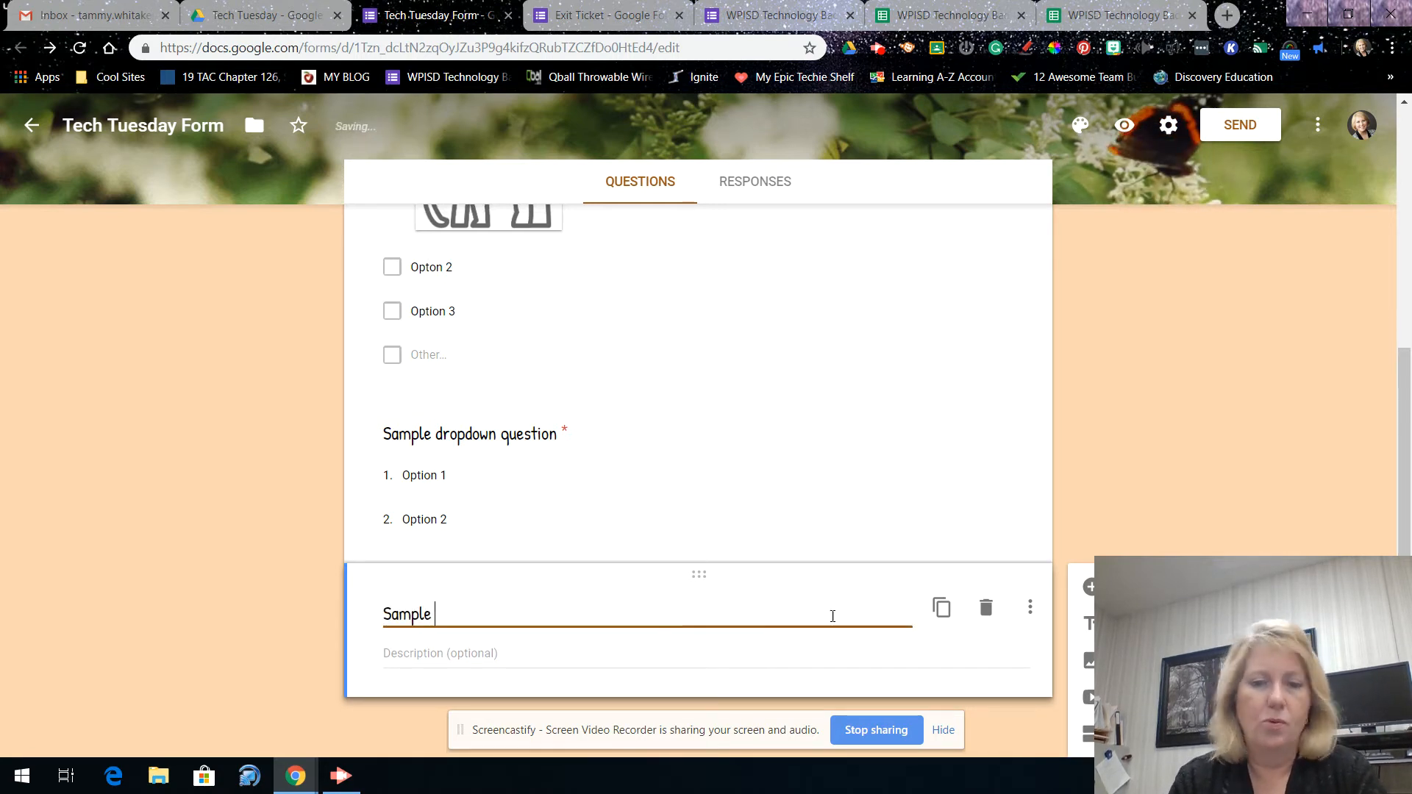
{"action": "type", "text": "Mul"}
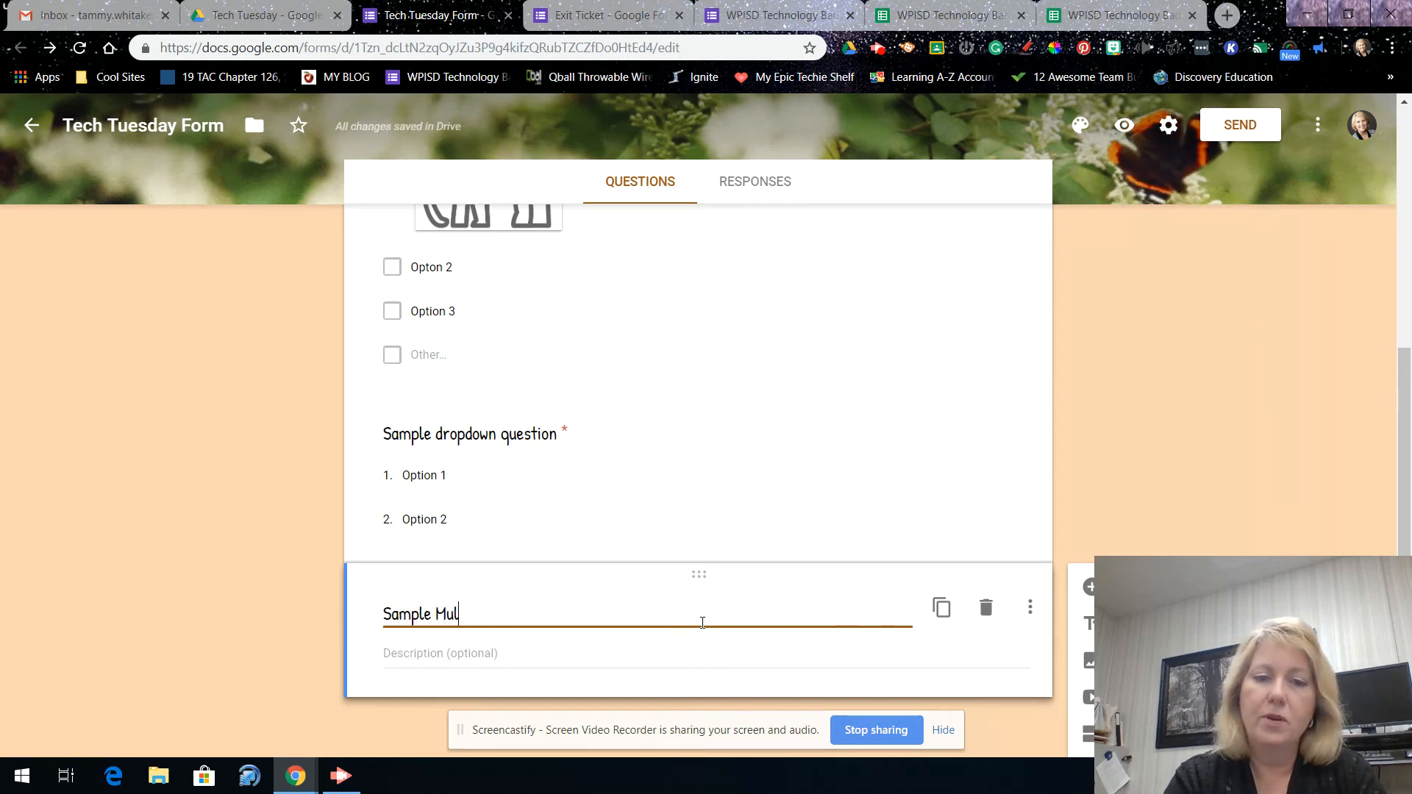
{"action": "type", "text": "tiple Choice"}
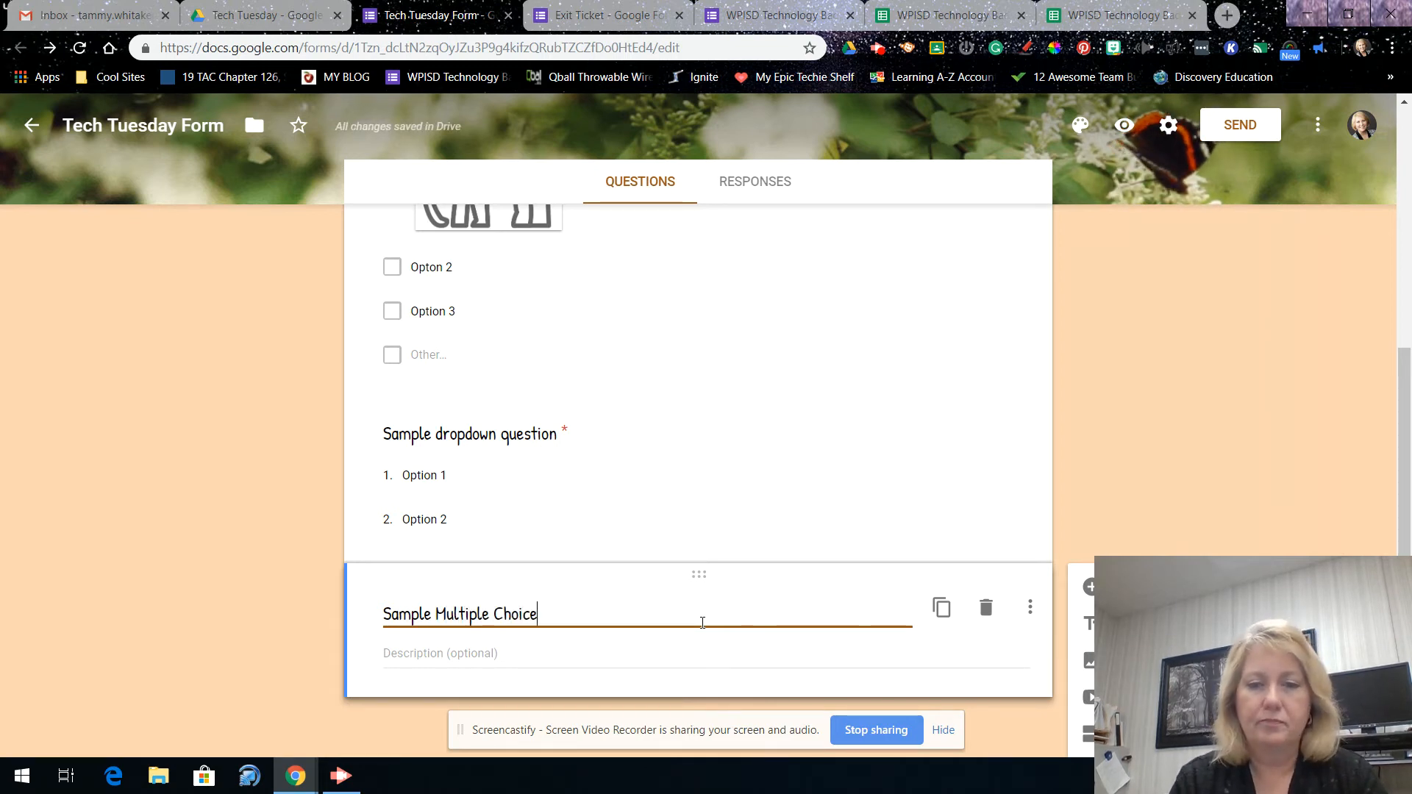
{"action": "left_click", "coordinate": [536, 654]}
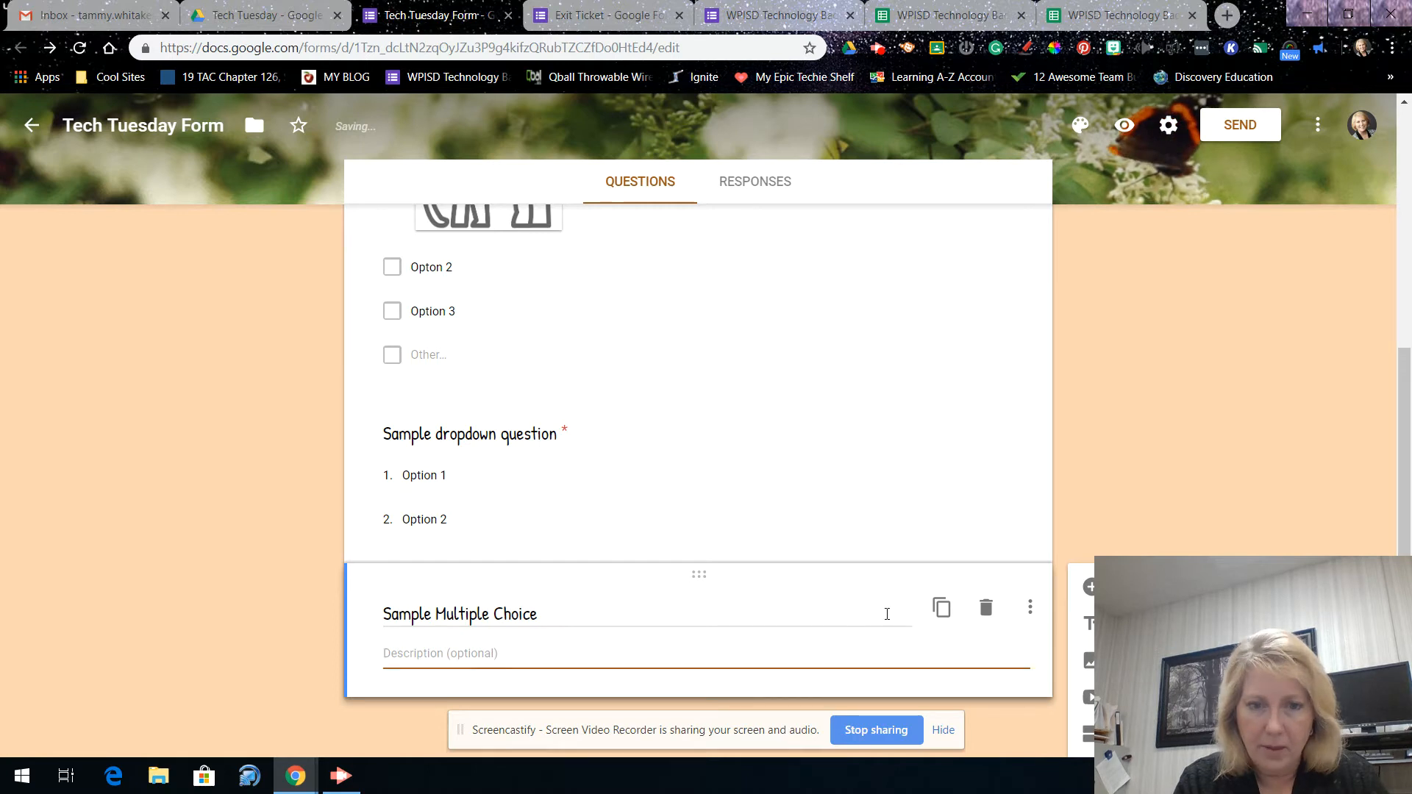
- Add a new multiple choice question at the end of the form and delete the "Sample Multiple Choice" title block
{"action": "left_click", "coordinate": [1089, 587]}
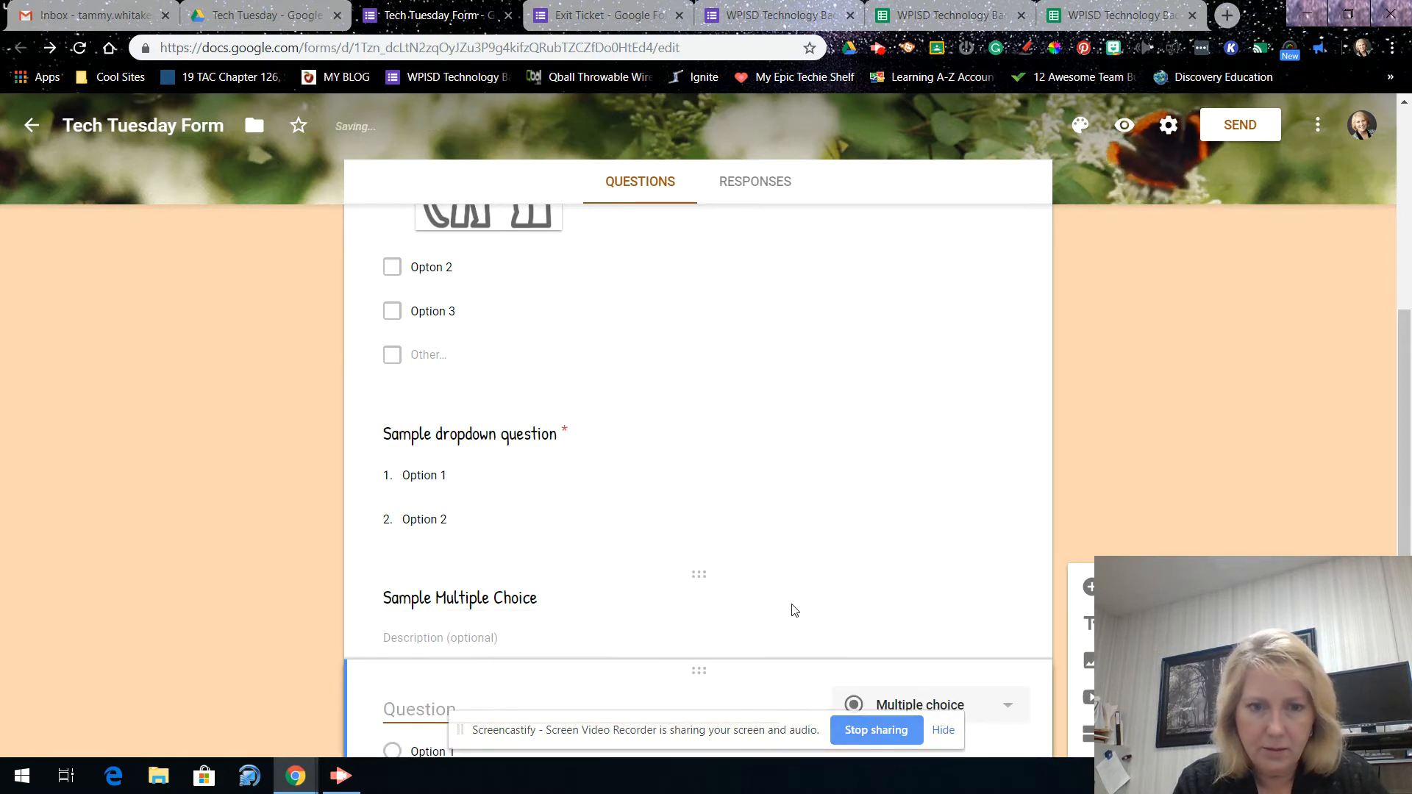
{"action": "left_click", "coordinate": [636, 608]}
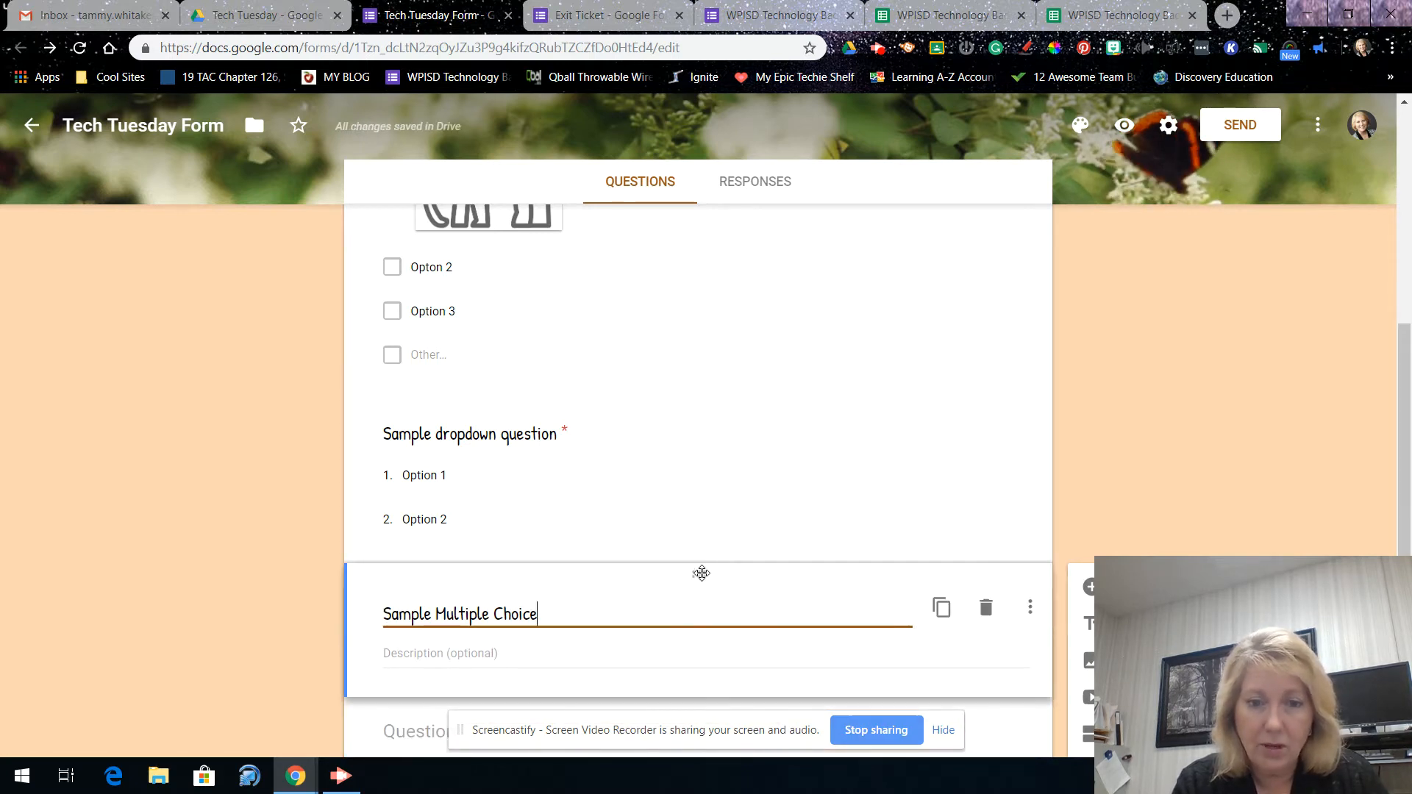
{"action": "left_click", "coordinate": [986, 609]}
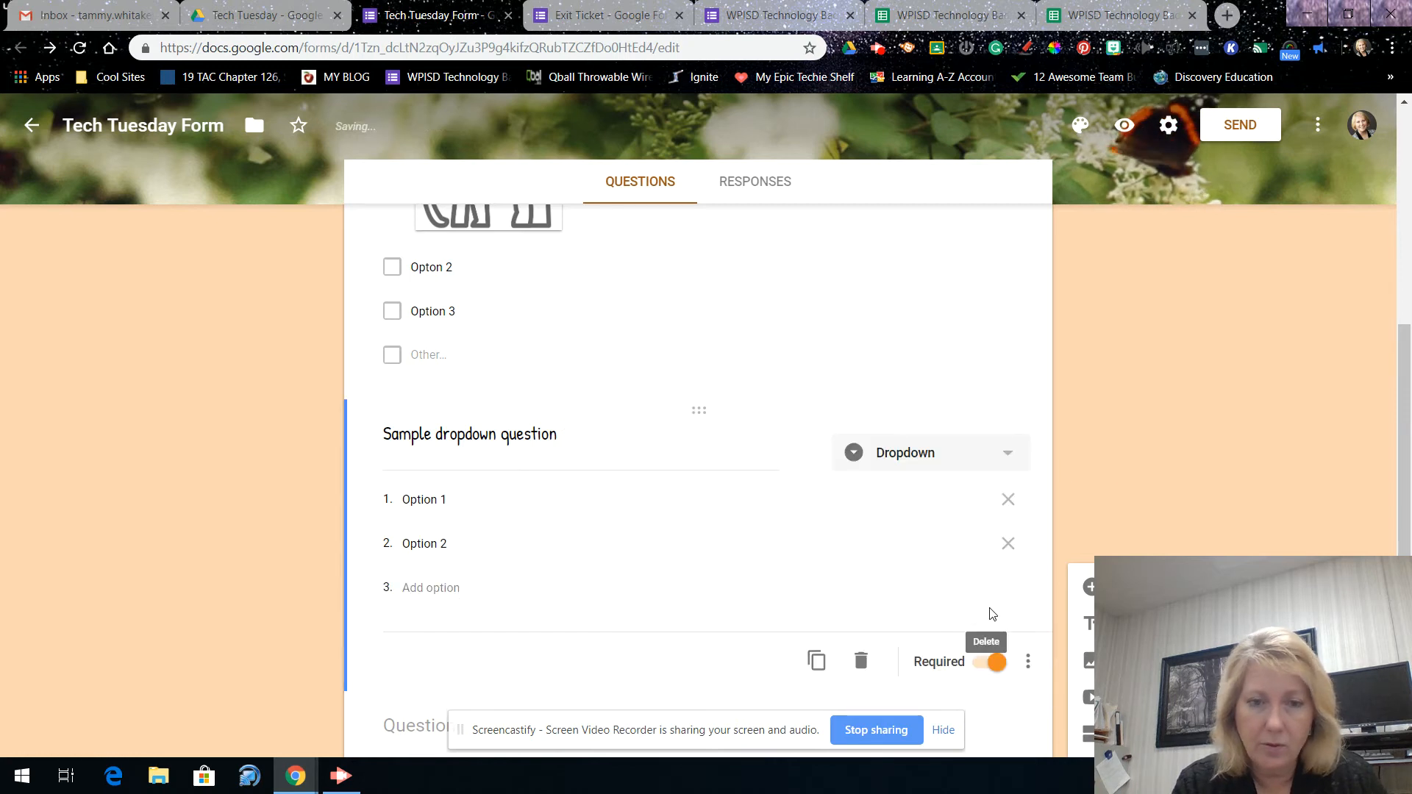
- Title the new multiple choice question "Sample Multiple Choice" and add the choices Option 2, Option 3 and Option 4
{"action": "scroll", "coordinate": [817, 562], "scroll_direction": "down", "scroll_amount": 2}
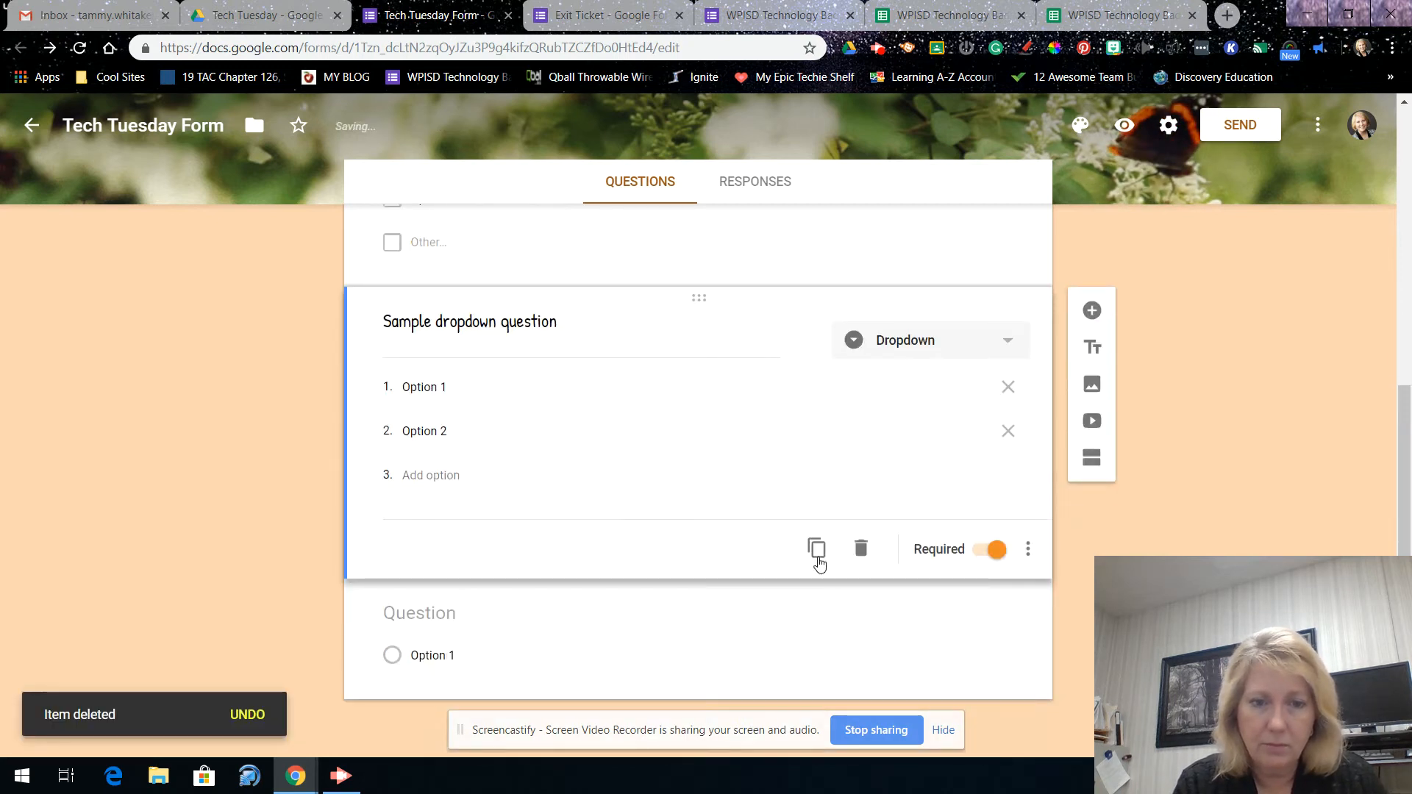
{"action": "left_click", "coordinate": [611, 605]}
{"action": "type", "text": "Sample"}
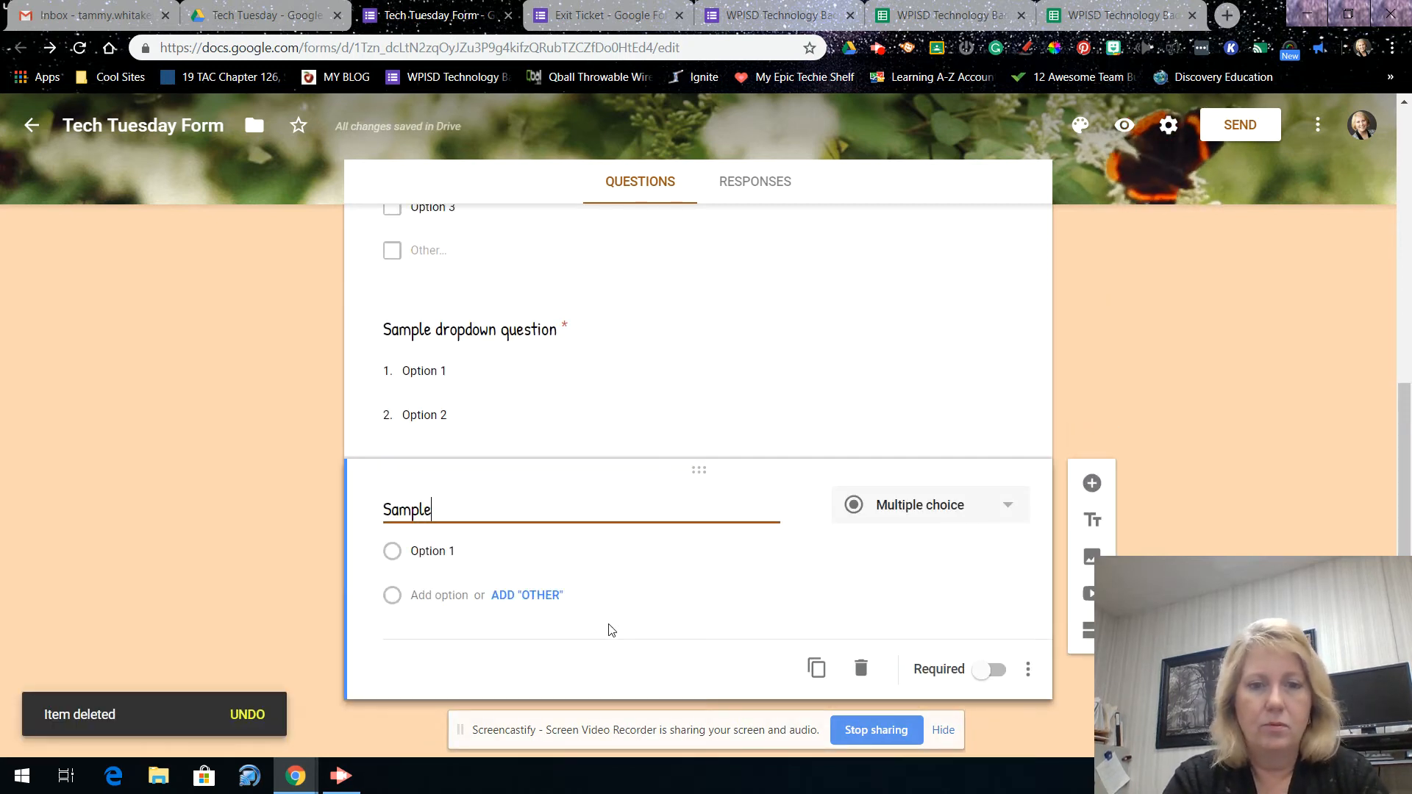
{"action": "type", "text": " Multiple Choice"}
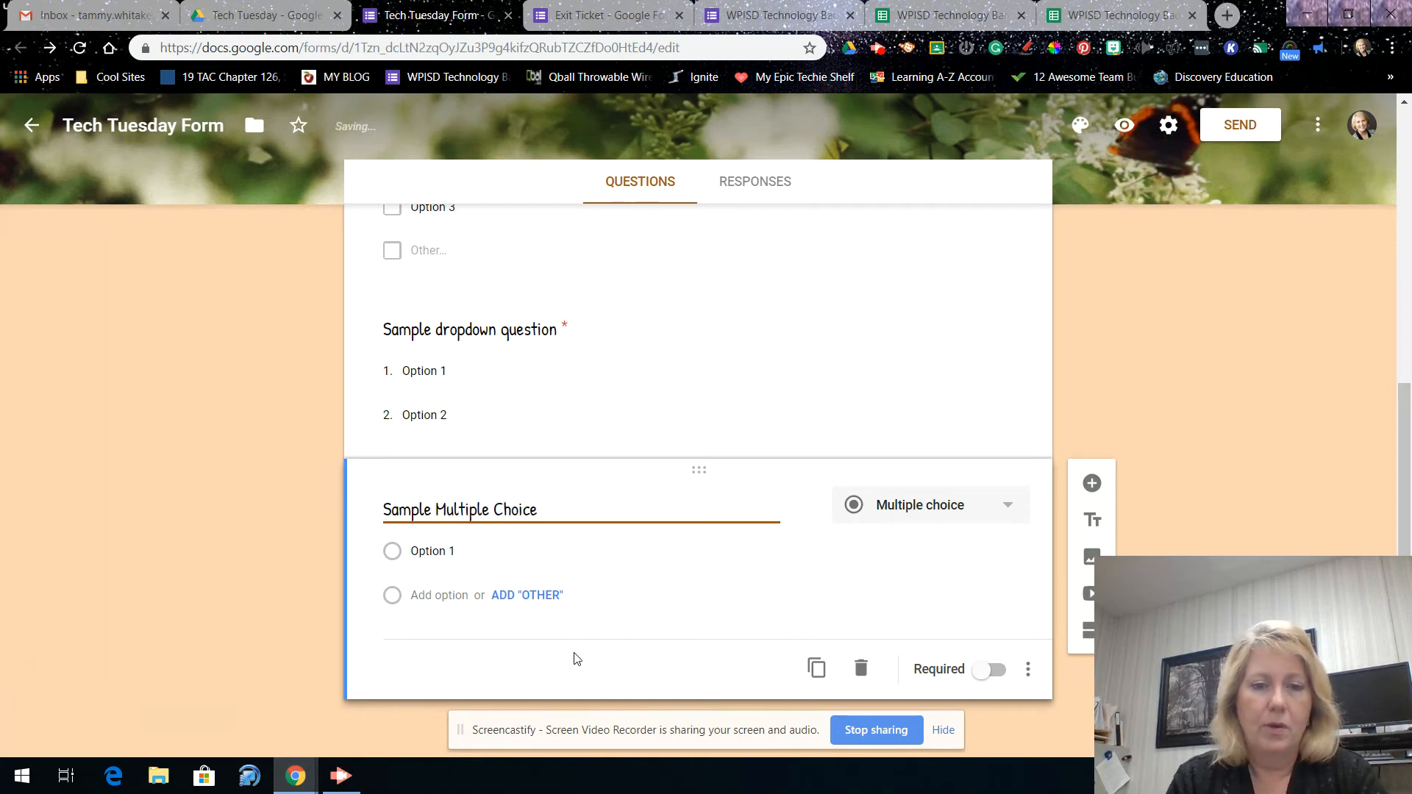
{"action": "left_click", "coordinate": [450, 596]}
{"action": "type", "text": "Option 2"}
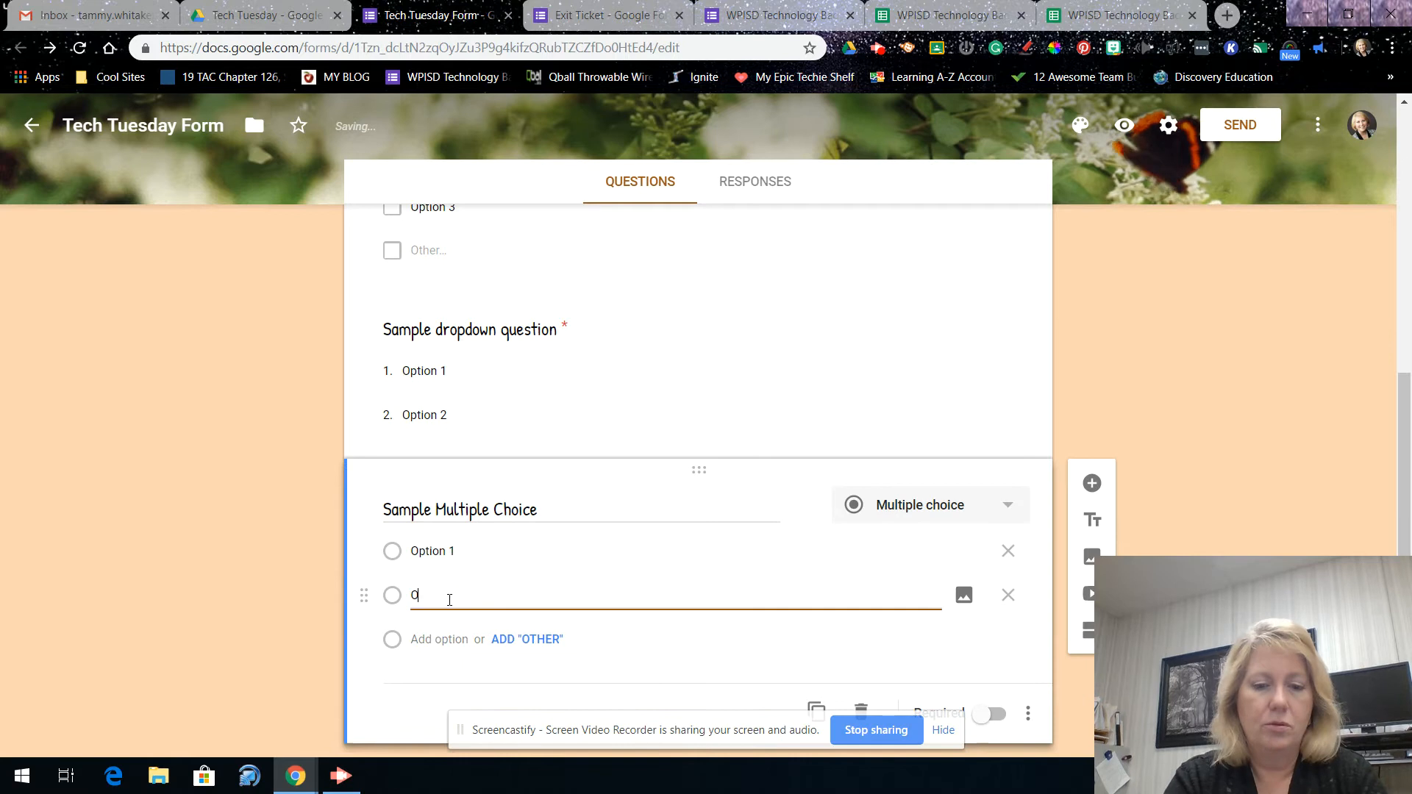
{"action": "left_click", "coordinate": [439, 639]}
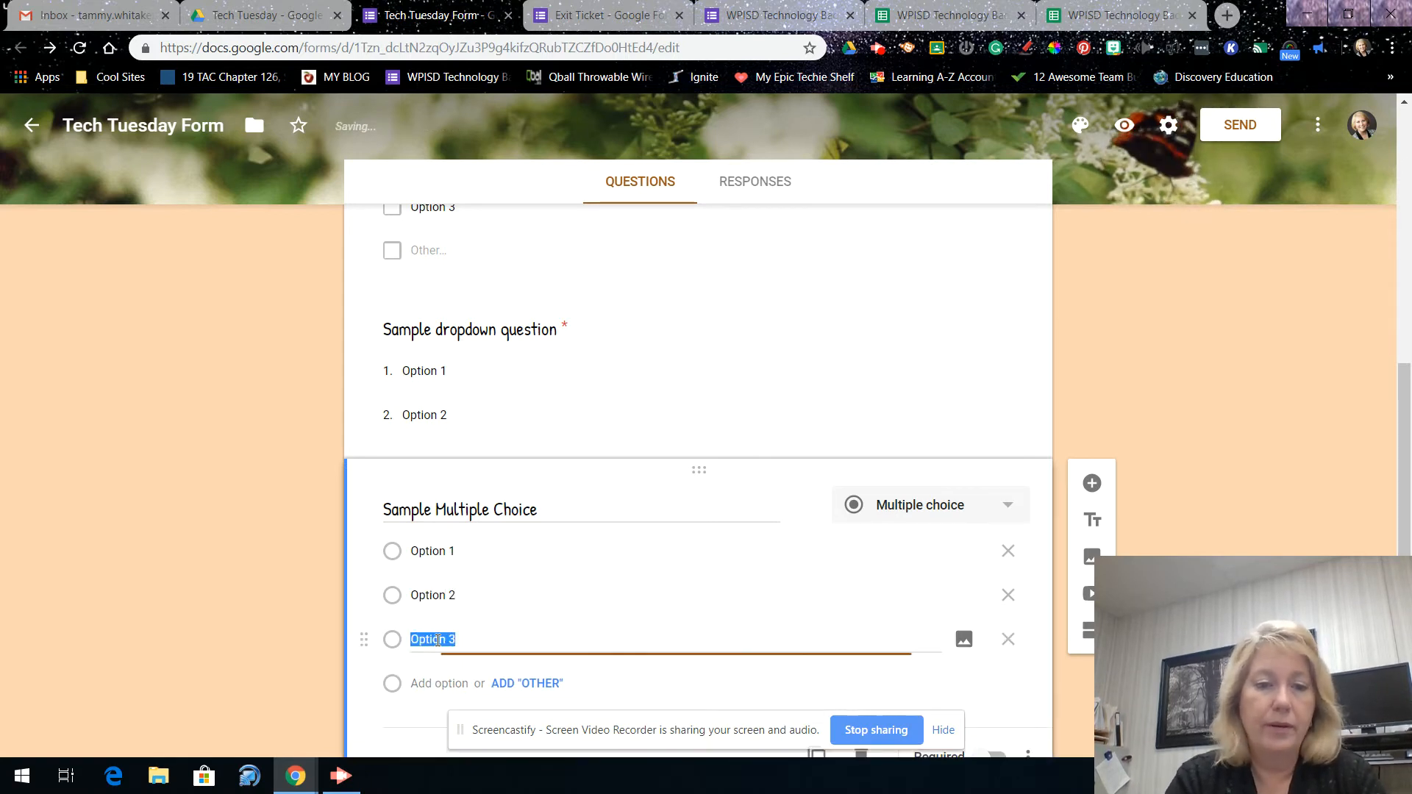
{"action": "left_click", "coordinate": [434, 683]}
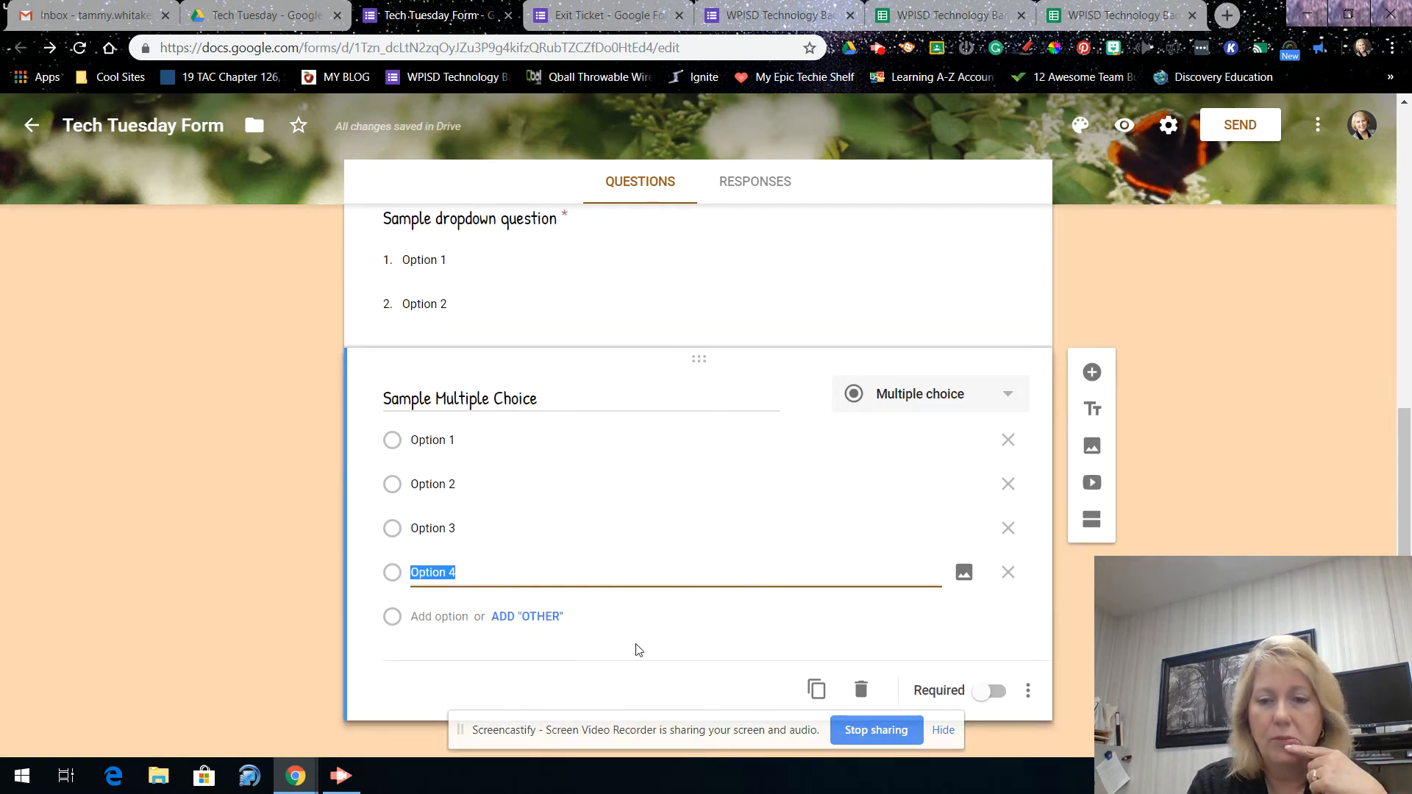
{"action": "scroll", "coordinate": [707, 527], "scroll_direction": "up", "scroll_amount": 7}
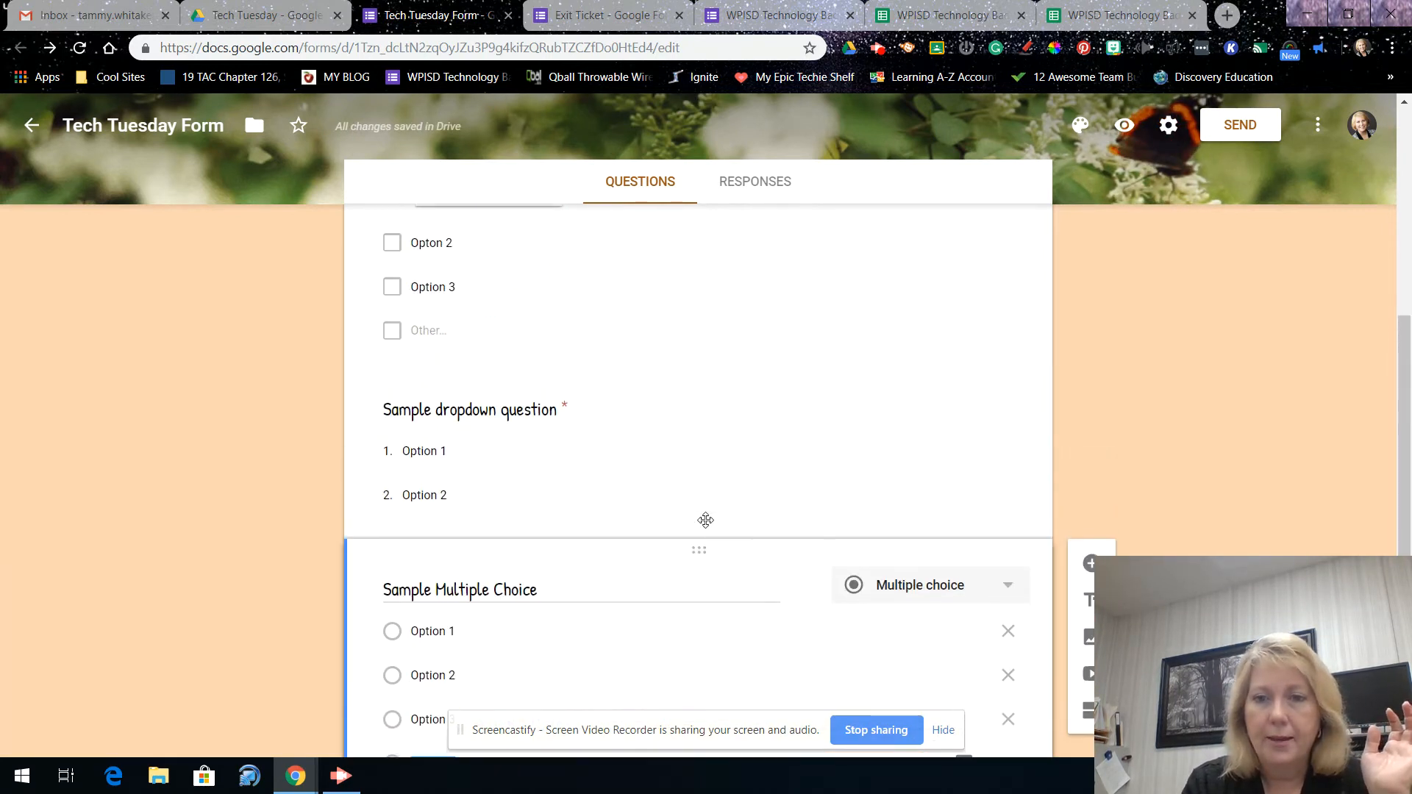
{"action": "scroll", "coordinate": [707, 527], "scroll_direction": "down", "scroll_amount": 2}
{"action": "scroll", "coordinate": [706, 520], "scroll_direction": "down", "scroll_amount": 2}
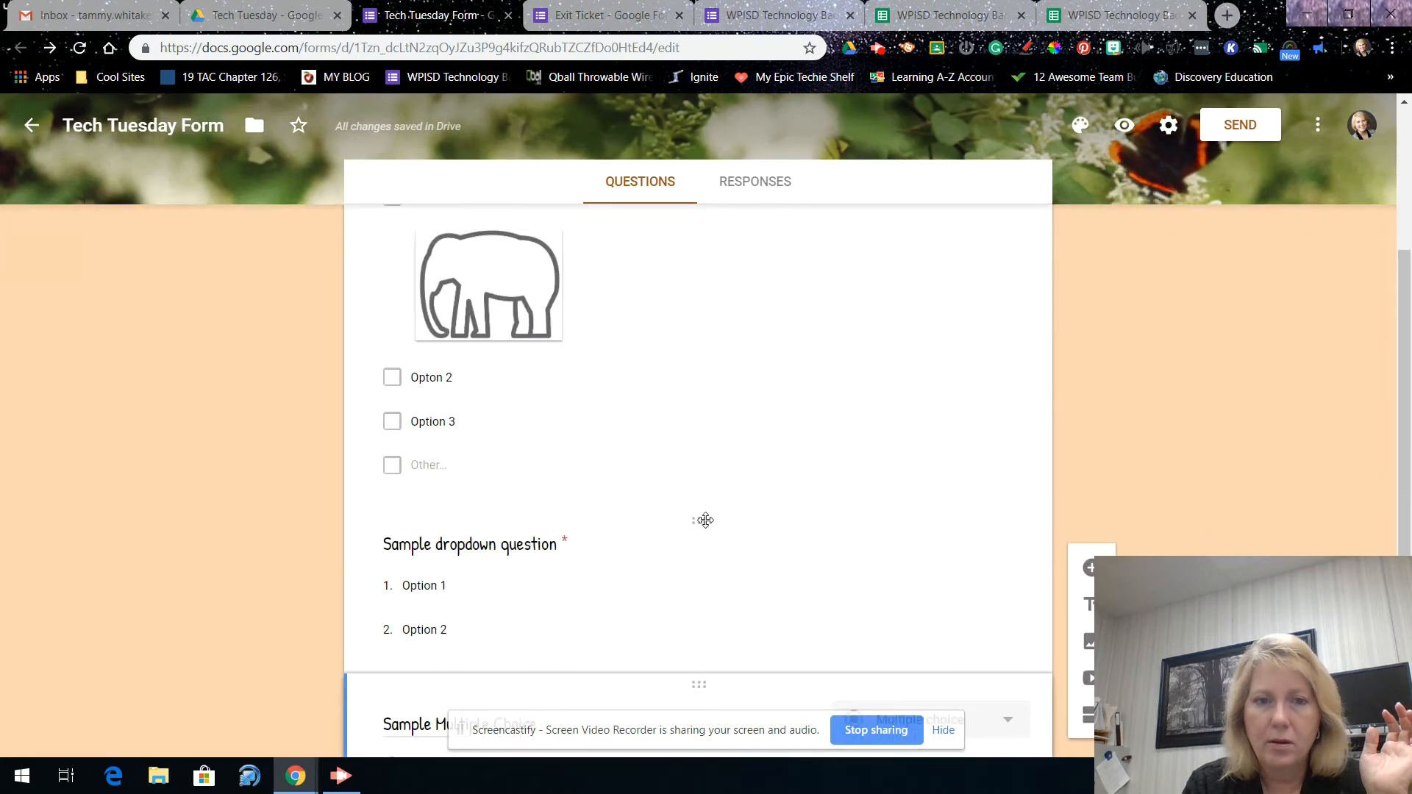
- Make the "Sample Multiple Choice" question required
{"action": "scroll", "coordinate": [706, 520], "scroll_direction": "up", "scroll_amount": 3}
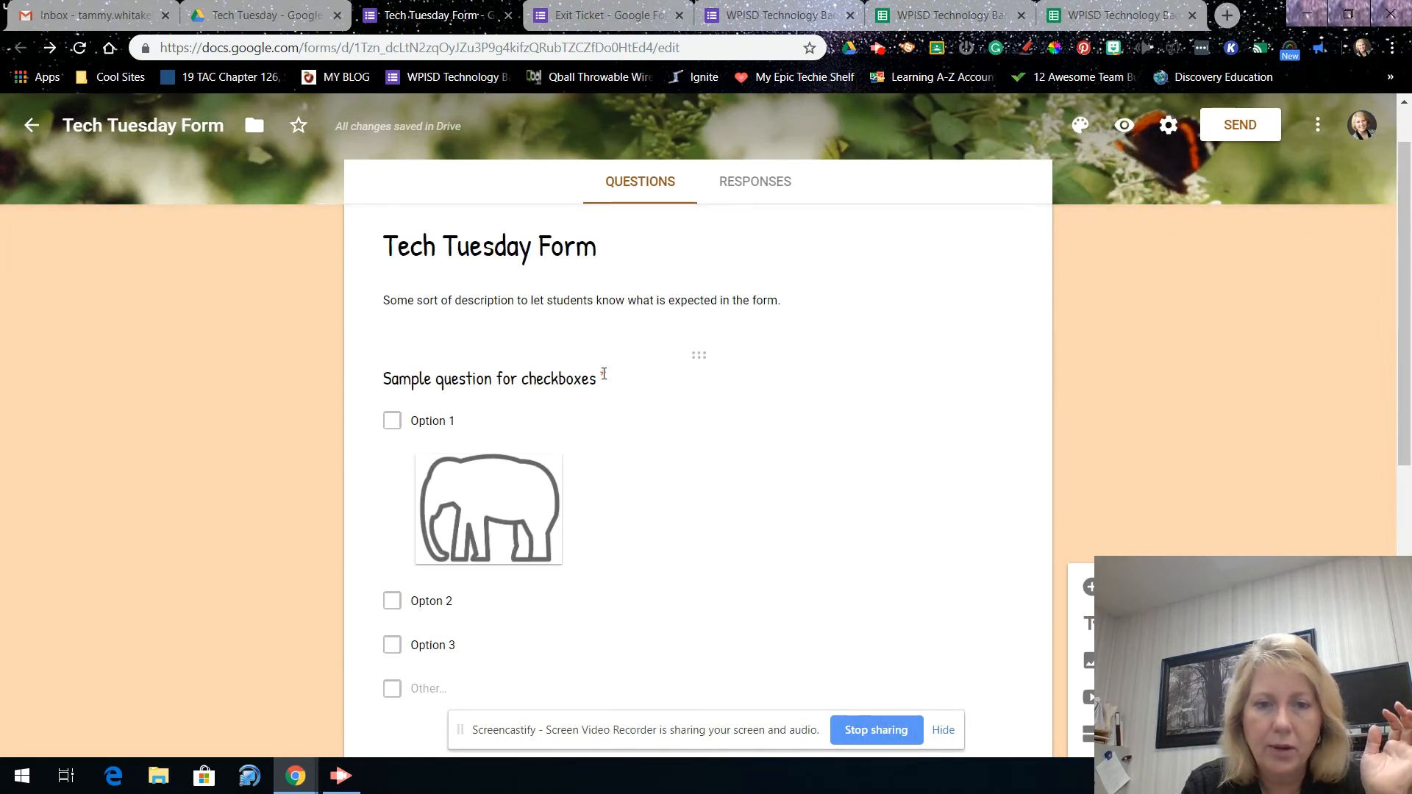
{"action": "scroll", "coordinate": [846, 523], "scroll_direction": "down", "scroll_amount": 7}
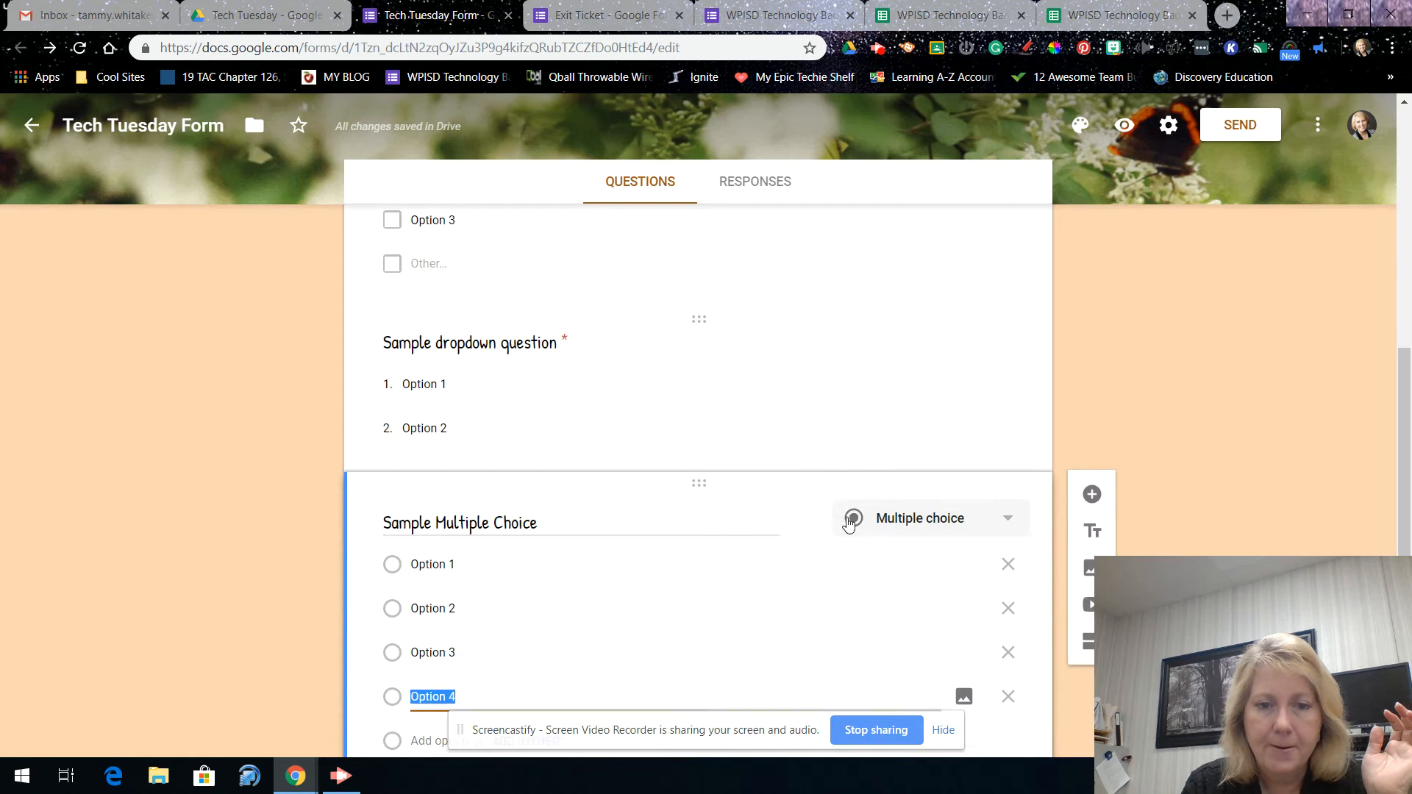
{"action": "left_click", "coordinate": [991, 694]}
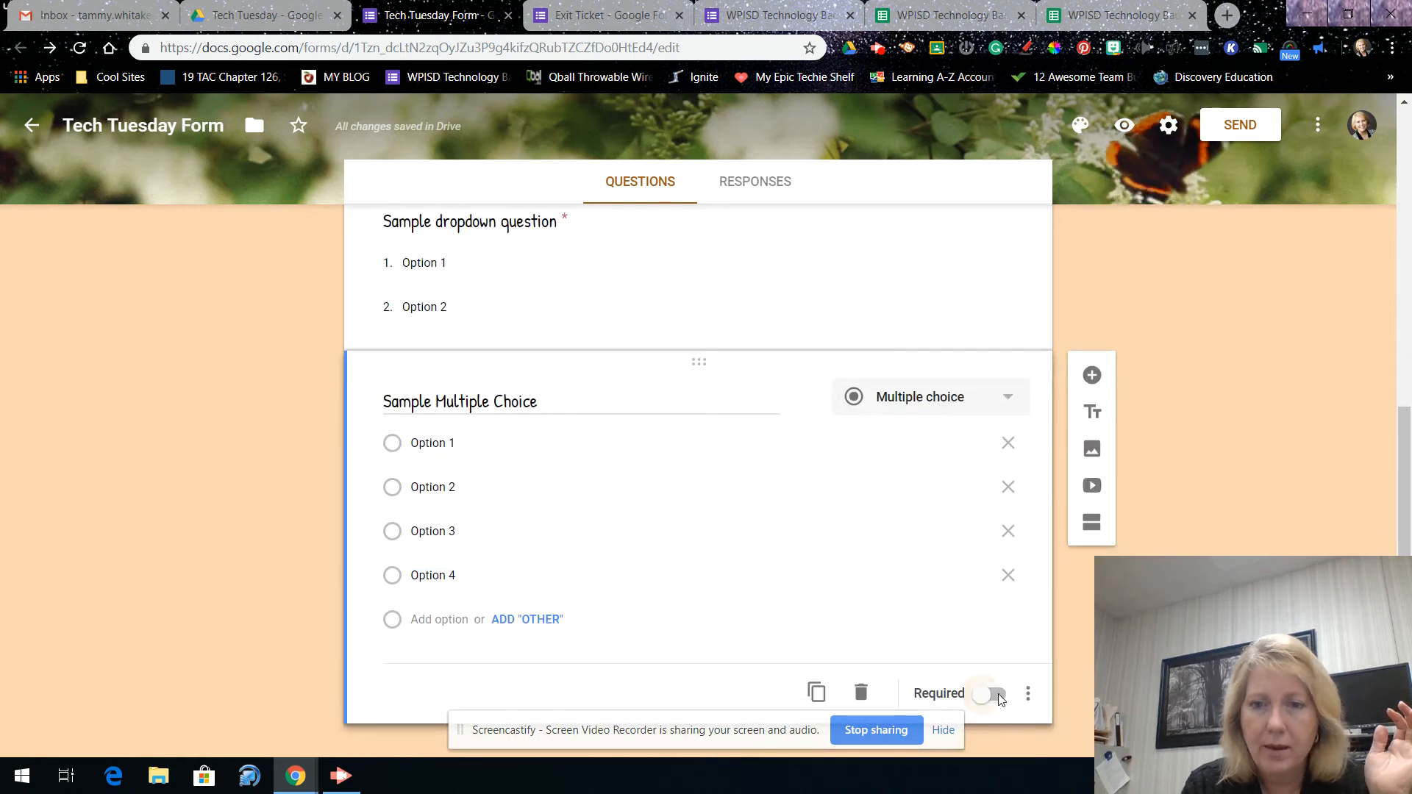
- Add a new question below the "Sample Multiple Choice" question and set its type to Paragraph
{"action": "left_click", "coordinate": [1093, 375]}
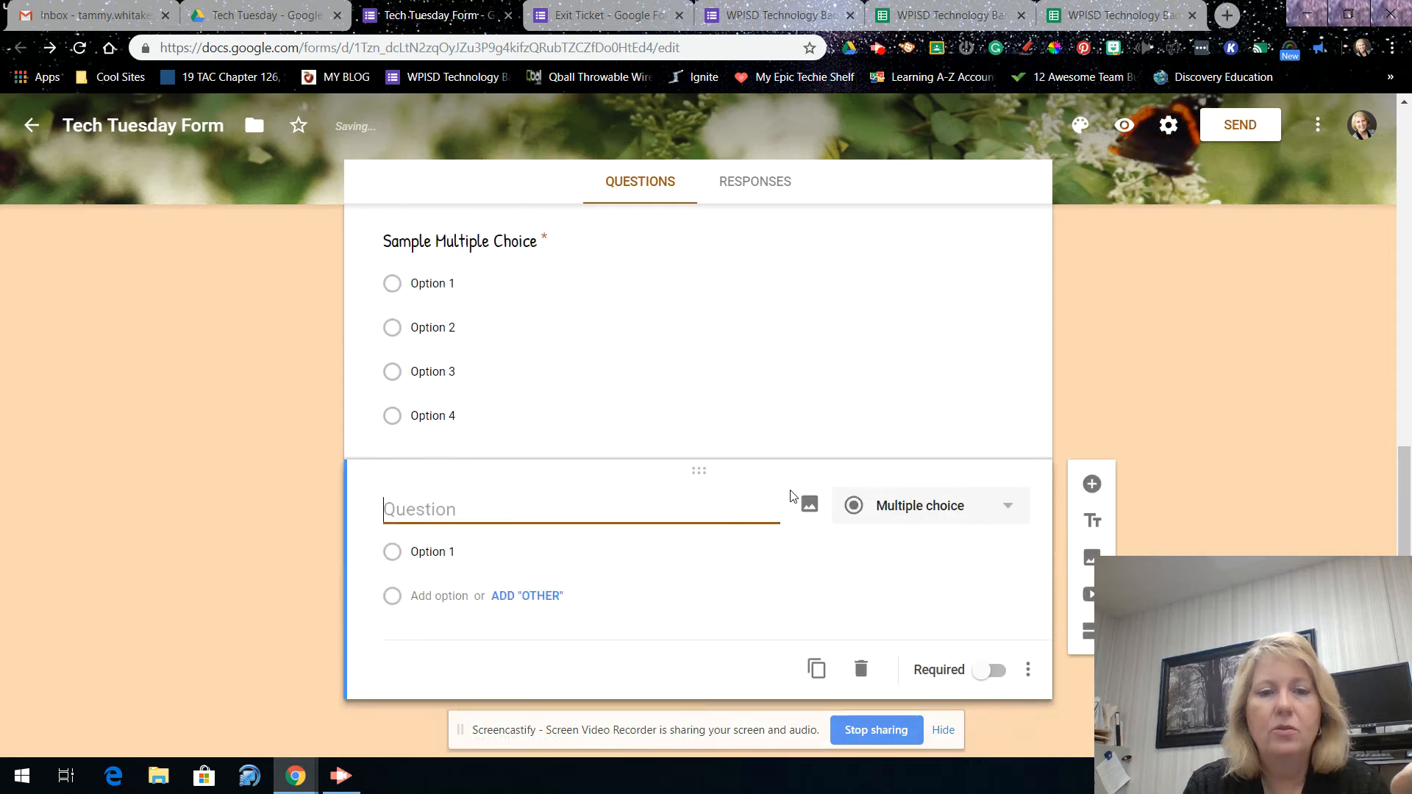
{"action": "scroll", "coordinate": [684, 515], "scroll_direction": "up", "scroll_amount": 1}
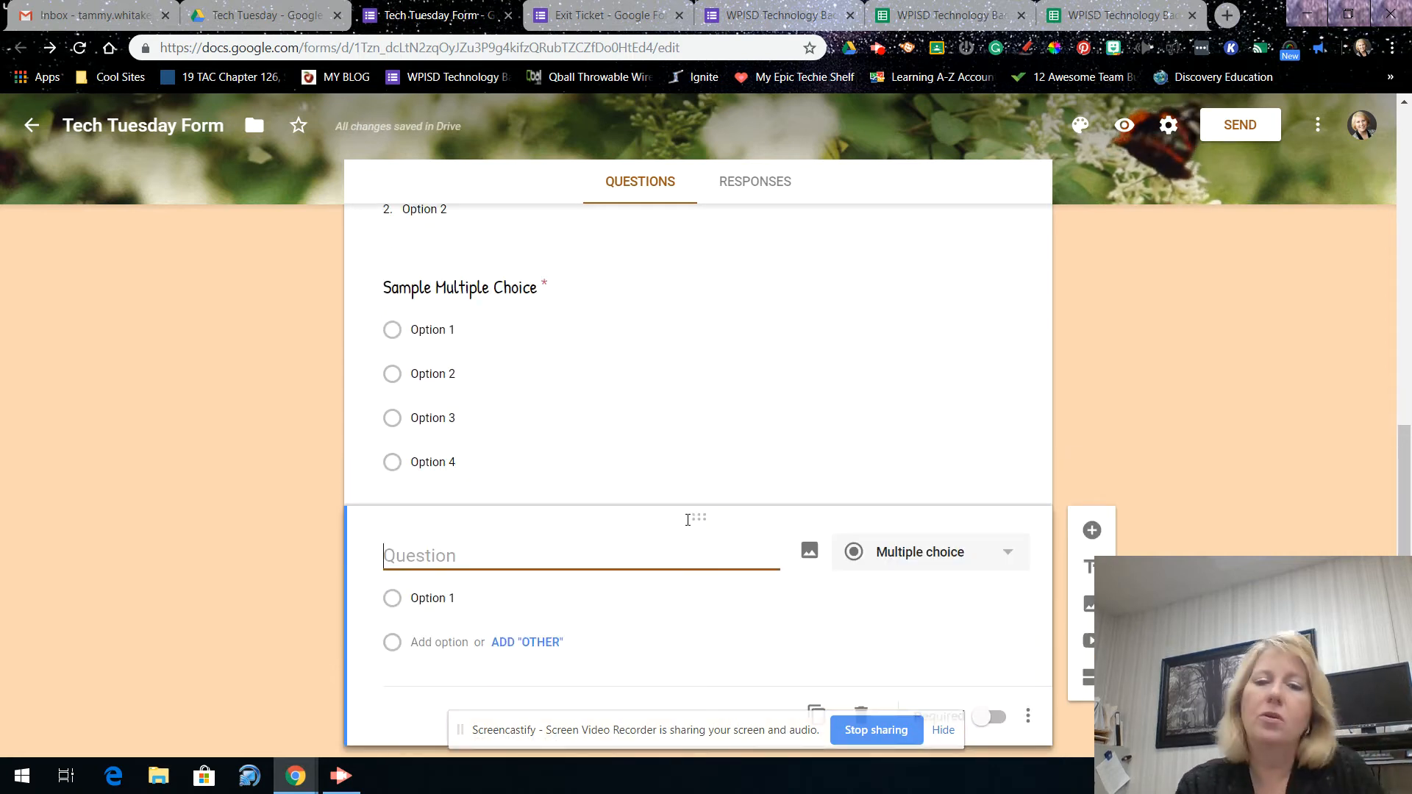
{"action": "left_click", "coordinate": [951, 550]}
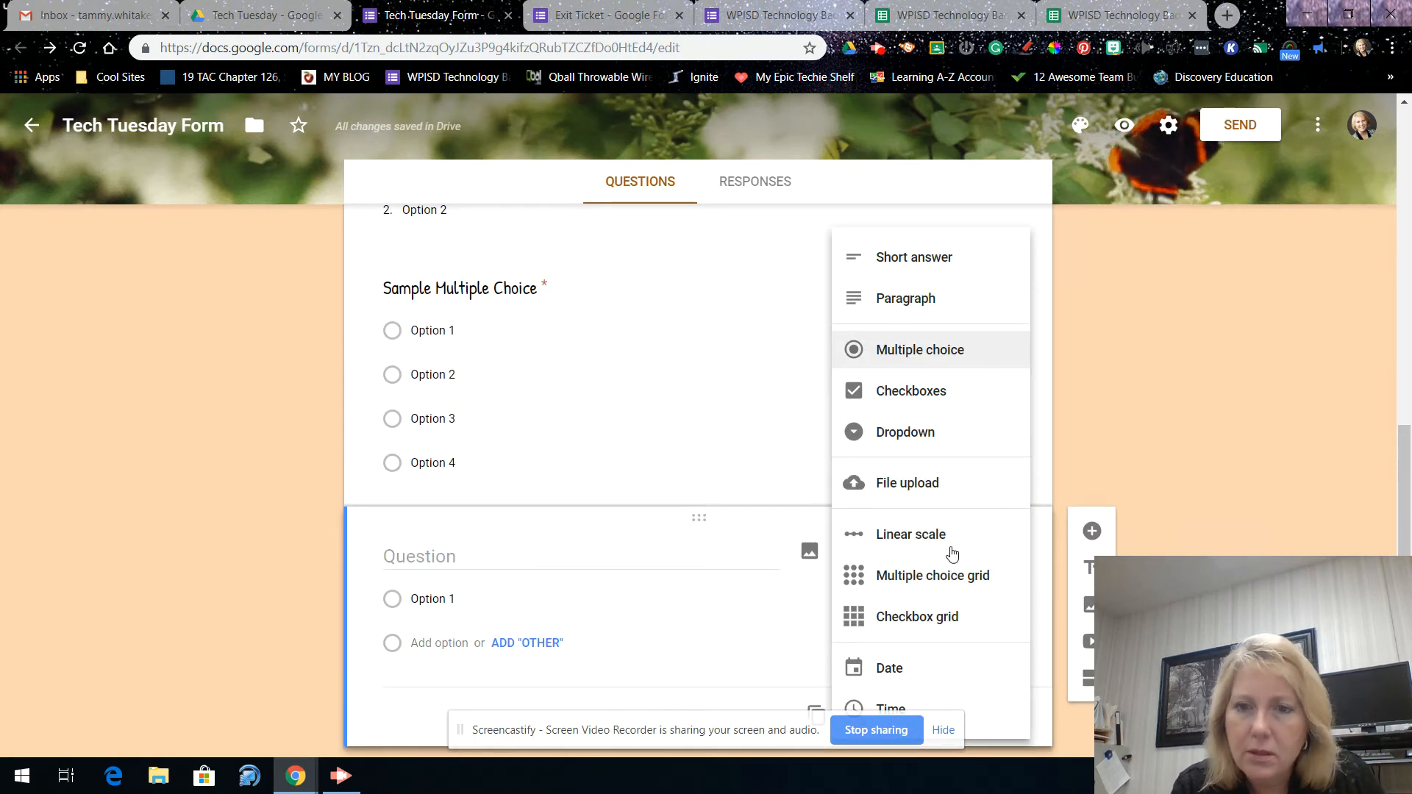
{"action": "left_click", "coordinate": [906, 300]}
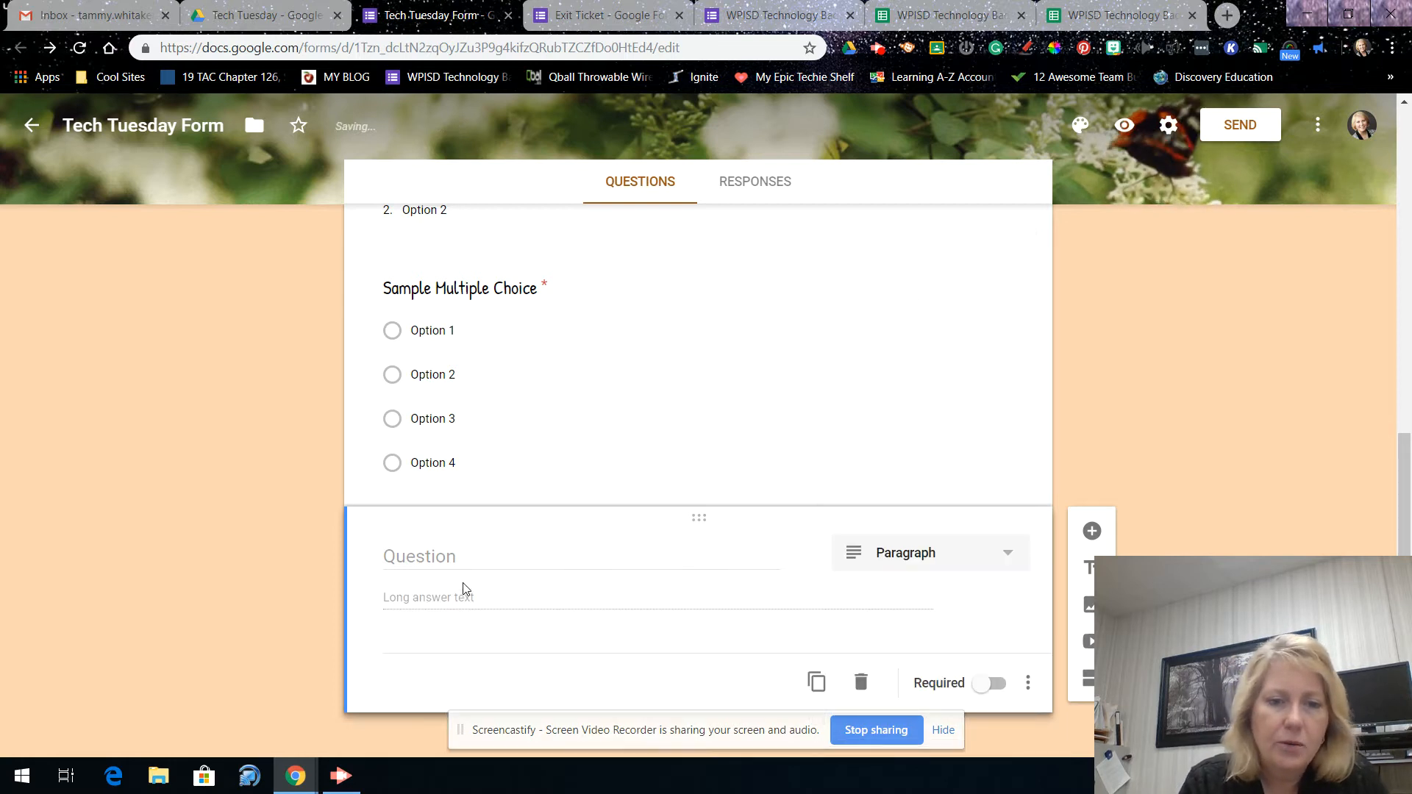
- Title the paragraph question "Sample paragraph question" and make it required
{"action": "left_click", "coordinate": [443, 557]}
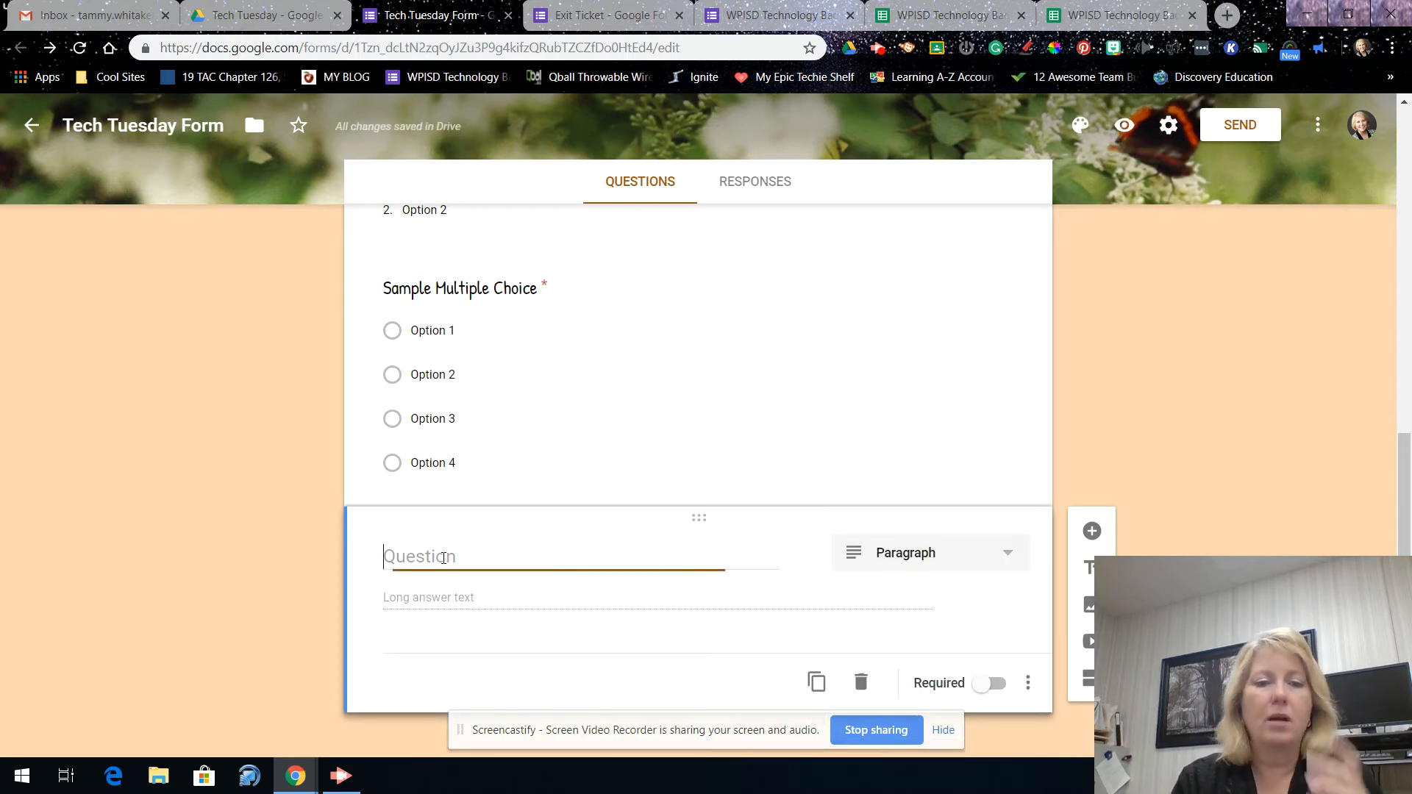
{"action": "type", "text": "Sample para"}
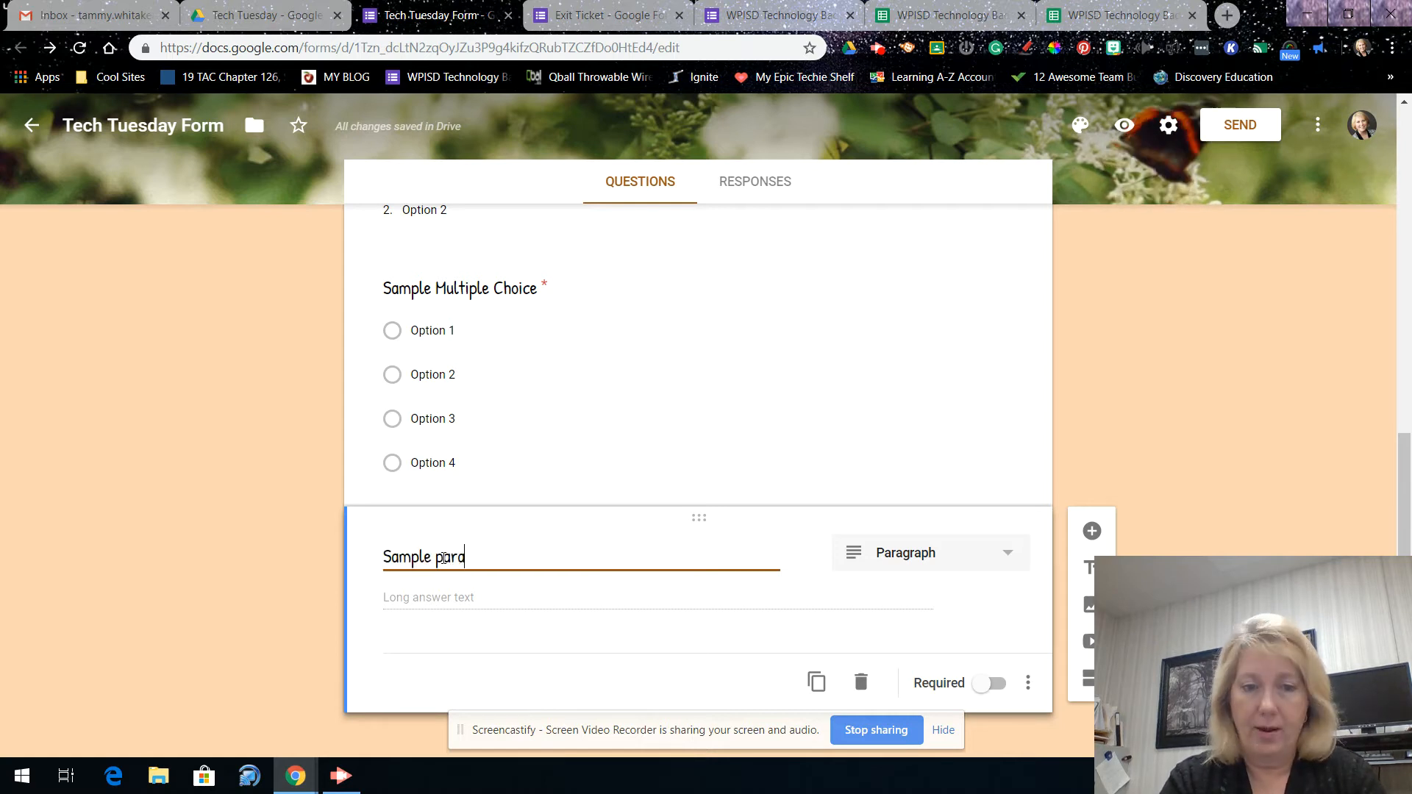
{"action": "type", "text": "graph question"}
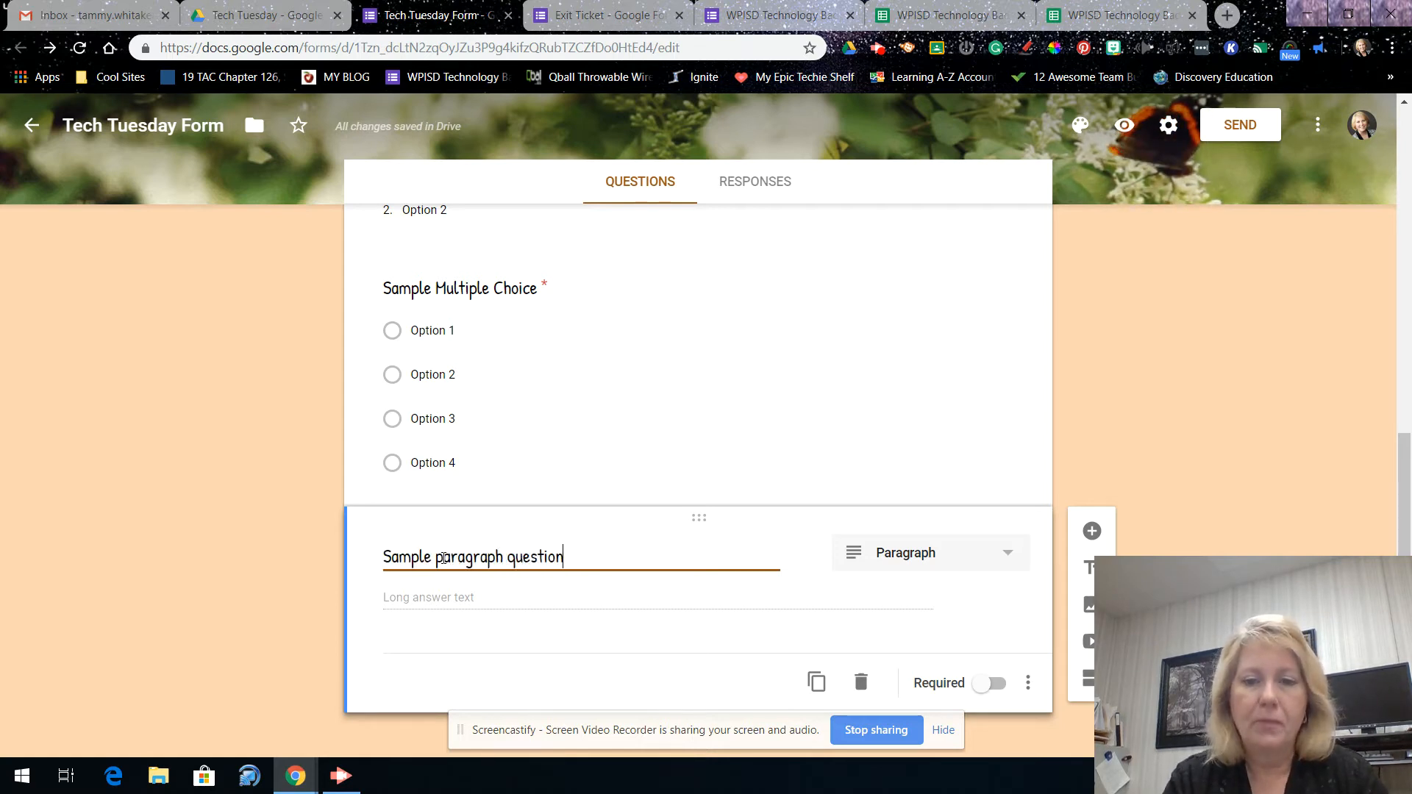
{"action": "left_click", "coordinate": [994, 686]}
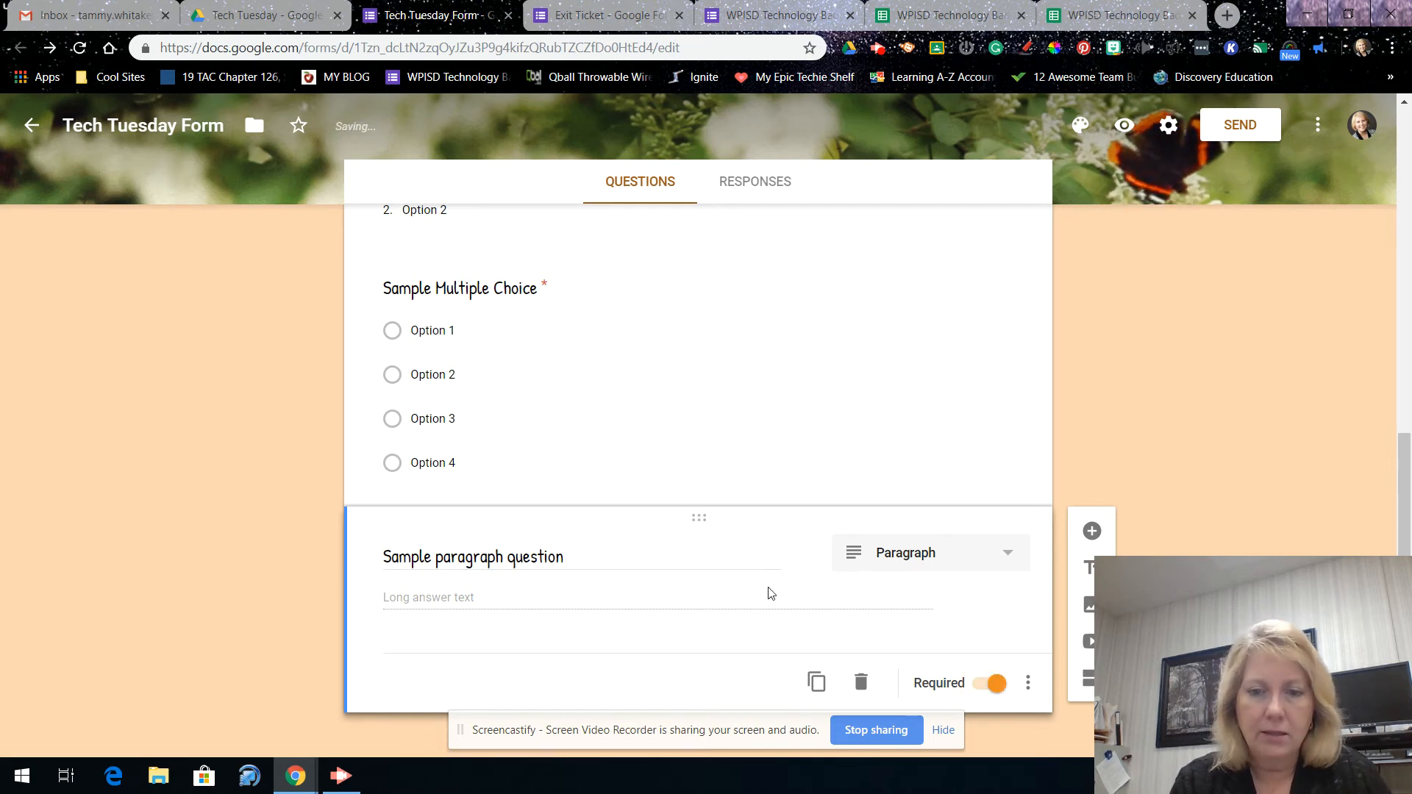
- Preview the form and select Option 1, Opton 2, Option 3 and Other in the checkbox question
{"action": "scroll", "coordinate": [766, 591], "scroll_direction": "up", "scroll_amount": 10}
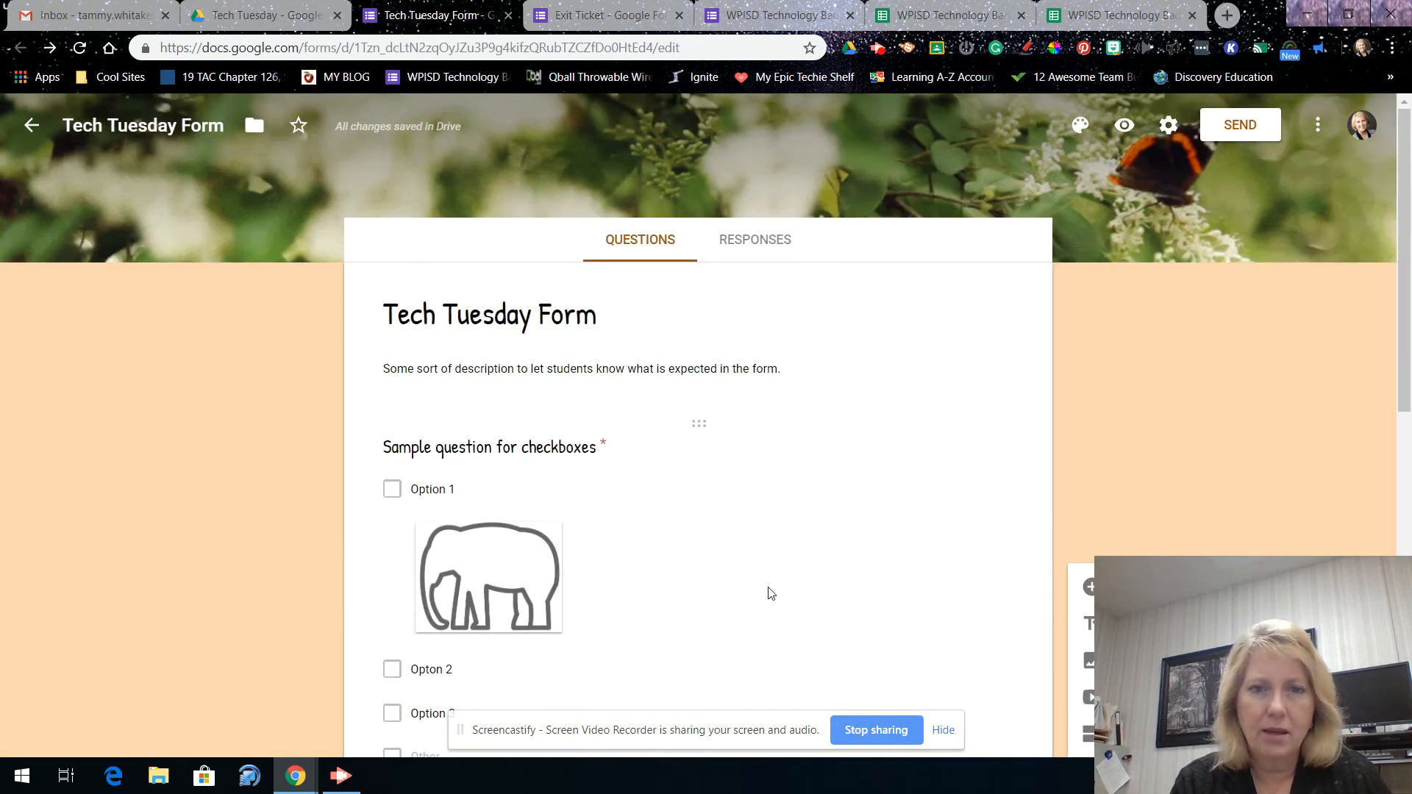
{"action": "scroll", "coordinate": [771, 593], "scroll_direction": "down", "scroll_amount": 10}
{"action": "scroll", "coordinate": [769, 591], "scroll_direction": "up", "scroll_amount": 10}
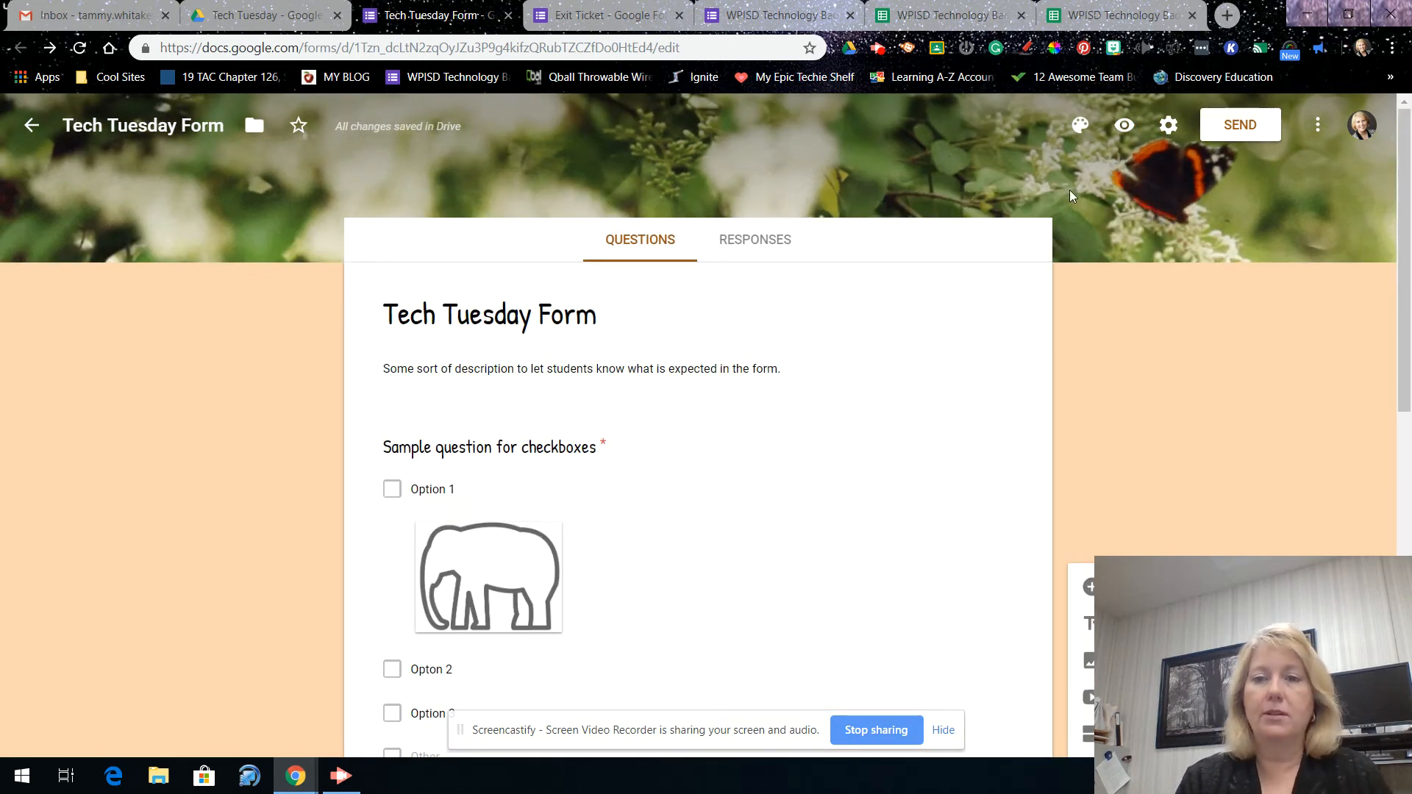
{"action": "left_click", "coordinate": [1124, 126]}
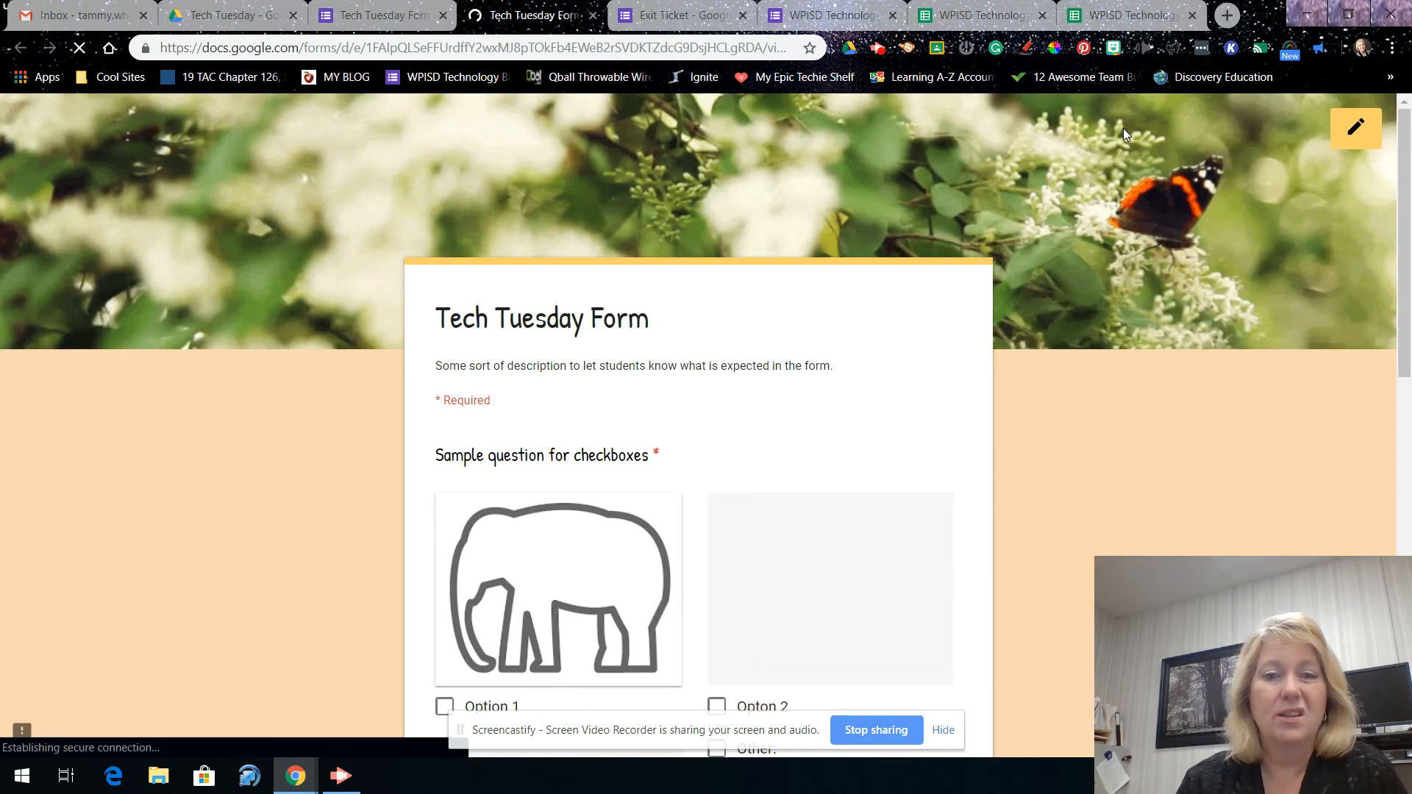
{"action": "scroll", "coordinate": [906, 423], "scroll_direction": "down", "scroll_amount": 3}
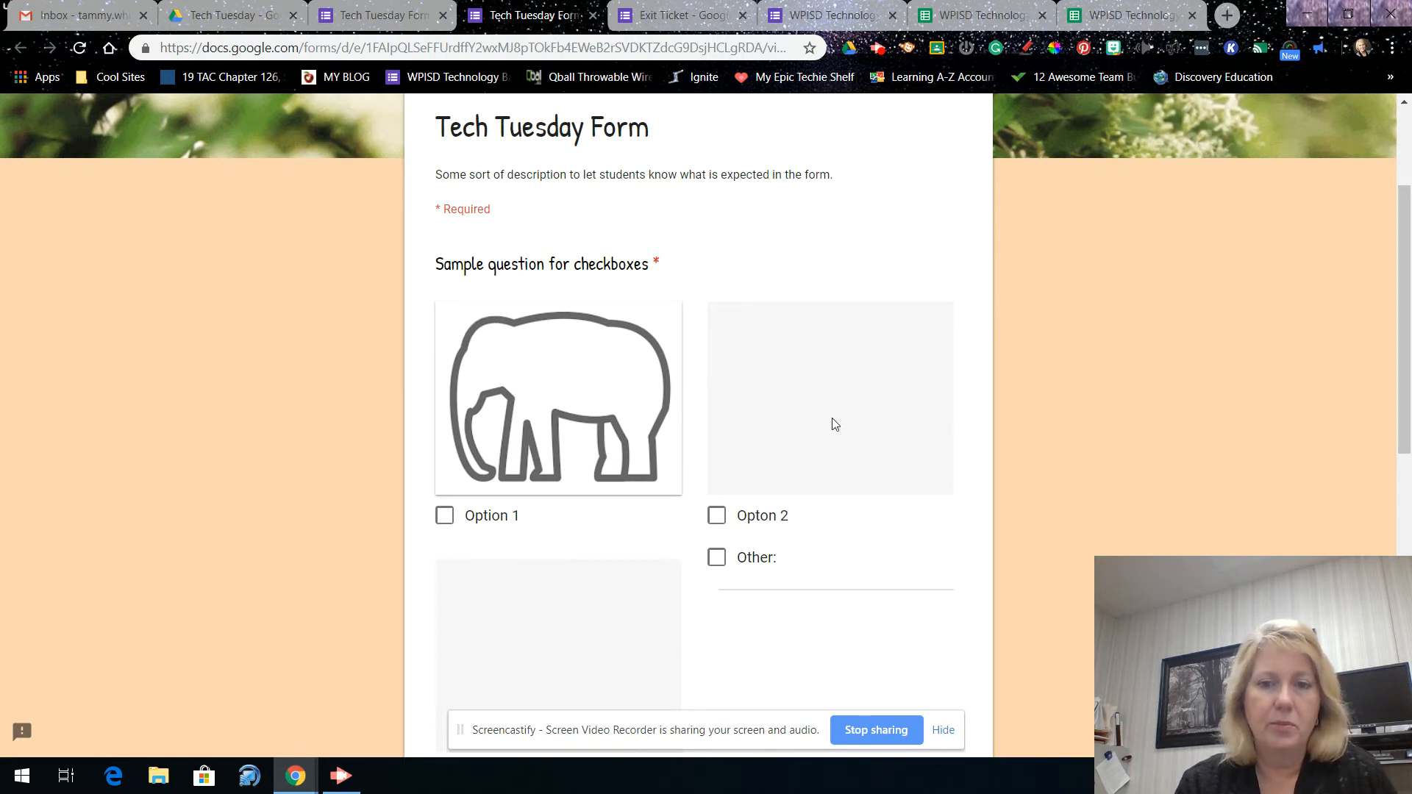
{"action": "left_click", "coordinate": [444, 514]}
{"action": "left_click", "coordinate": [717, 517]}
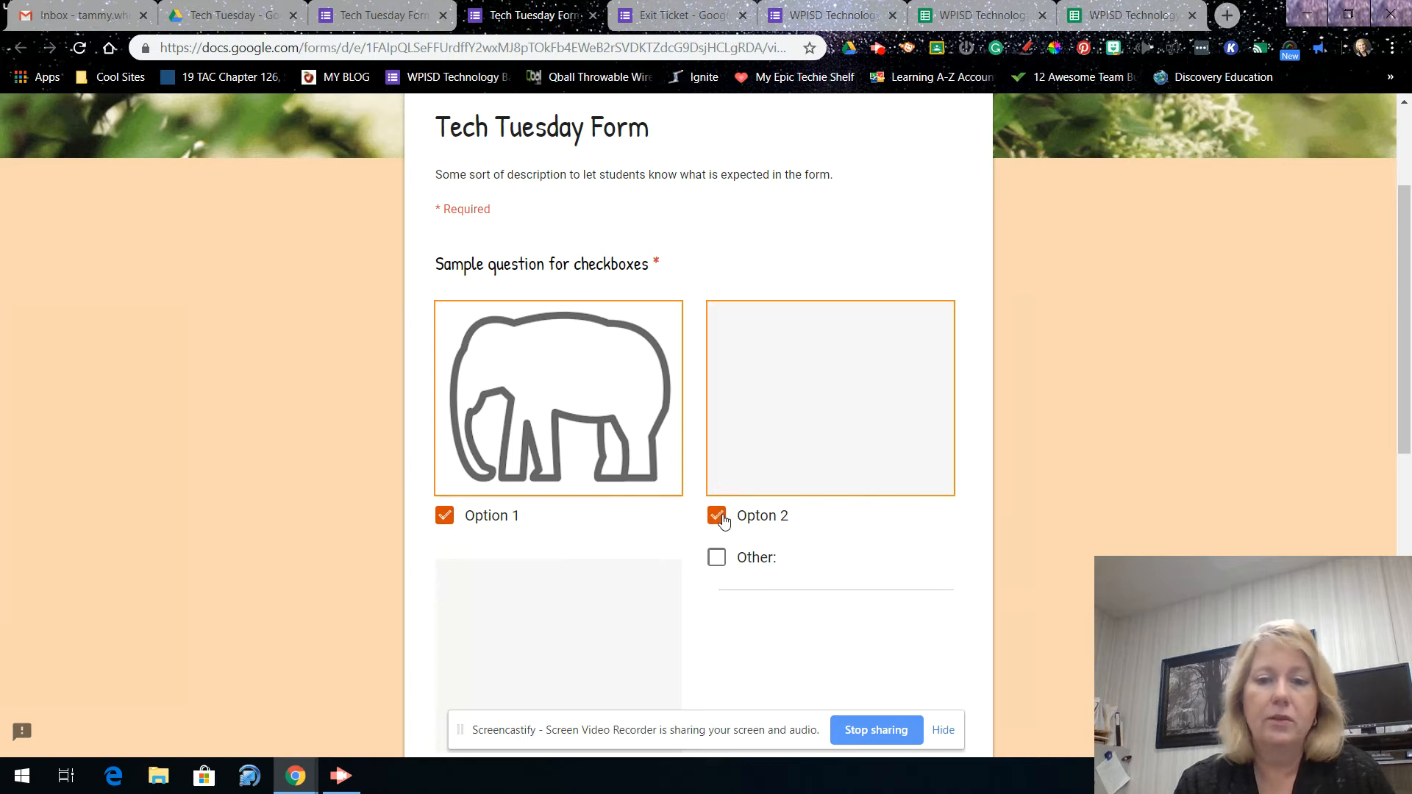
{"action": "left_click", "coordinate": [717, 562]}
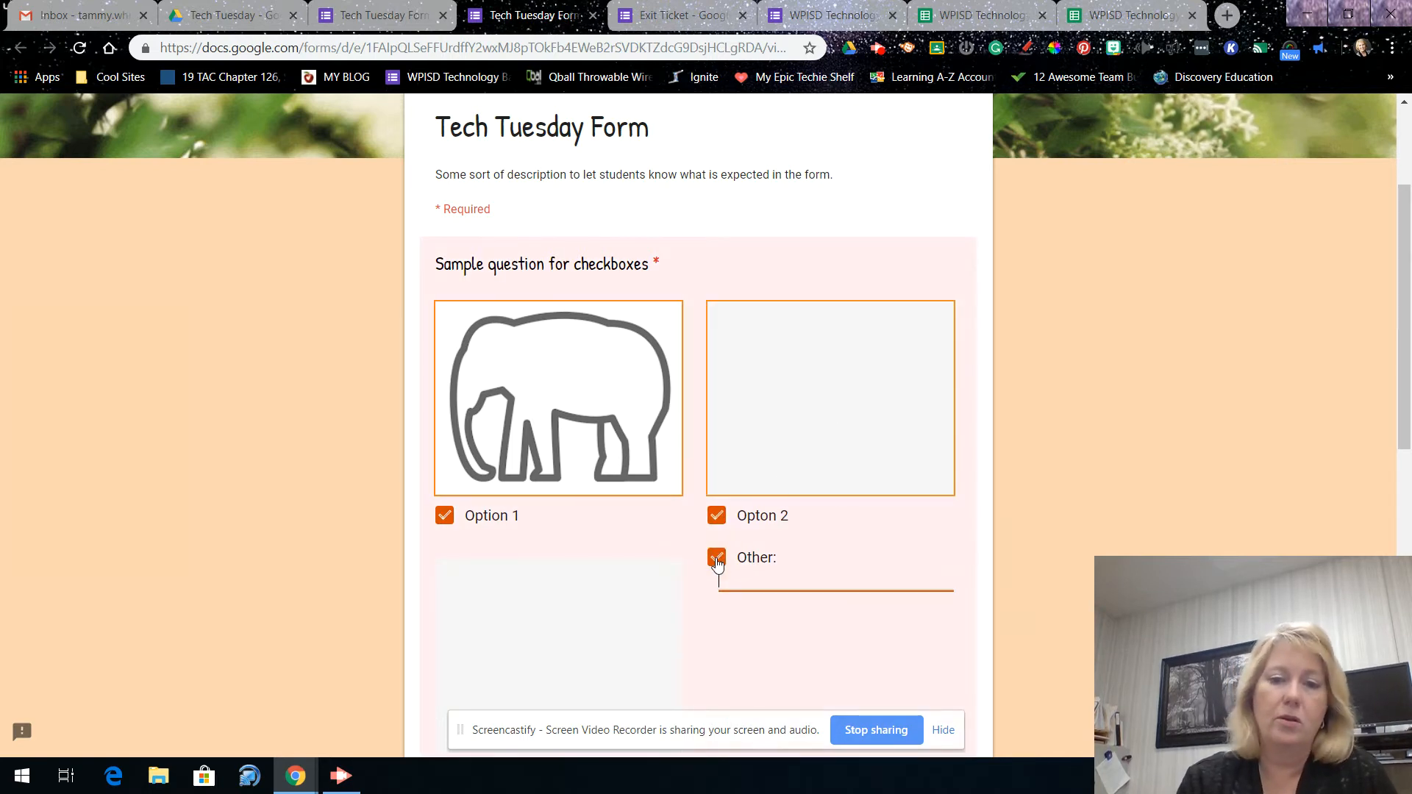
{"action": "scroll", "coordinate": [843, 493], "scroll_direction": "down", "scroll_amount": 2}
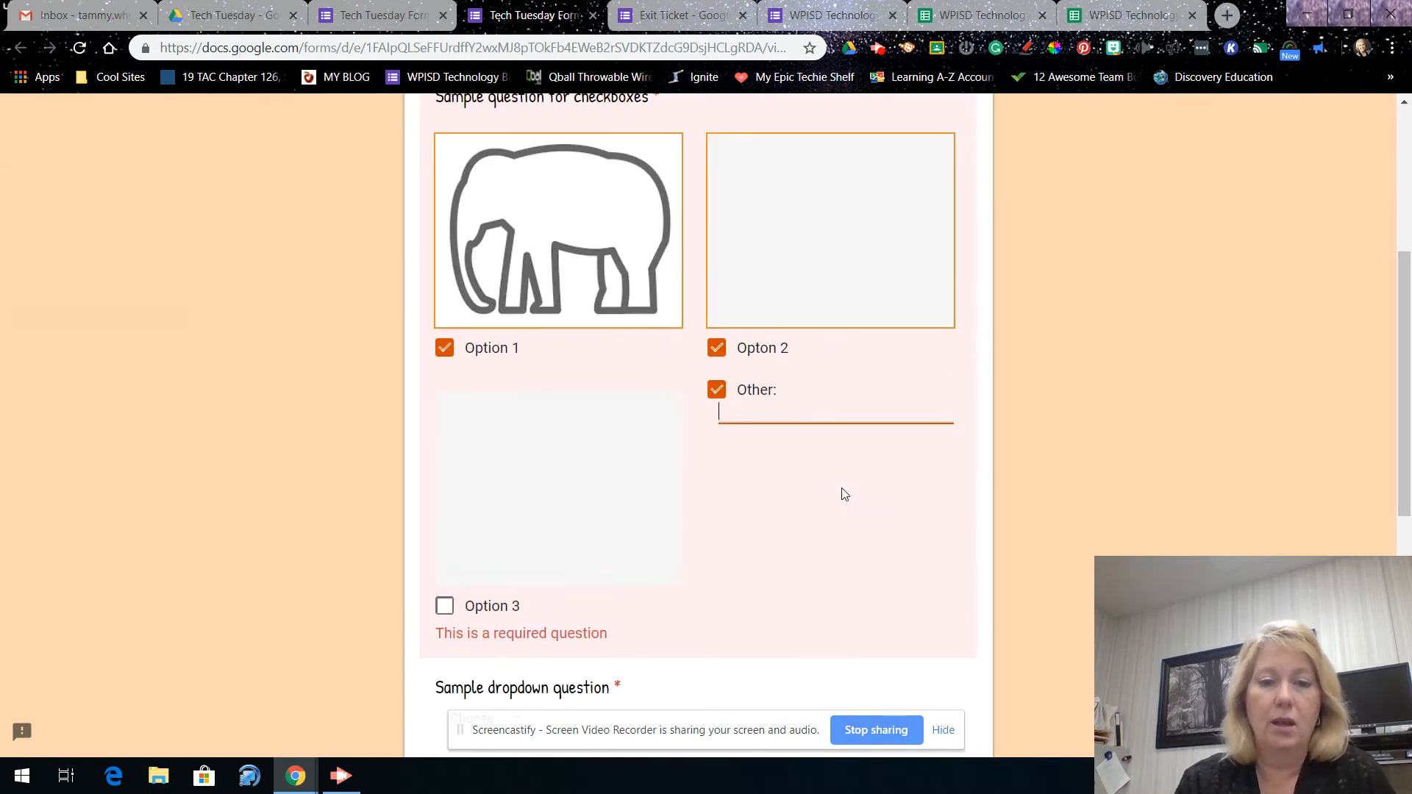
{"action": "left_click", "coordinate": [444, 605]}
{"action": "scroll", "coordinate": [748, 463], "scroll_direction": "up", "scroll_amount": 3}
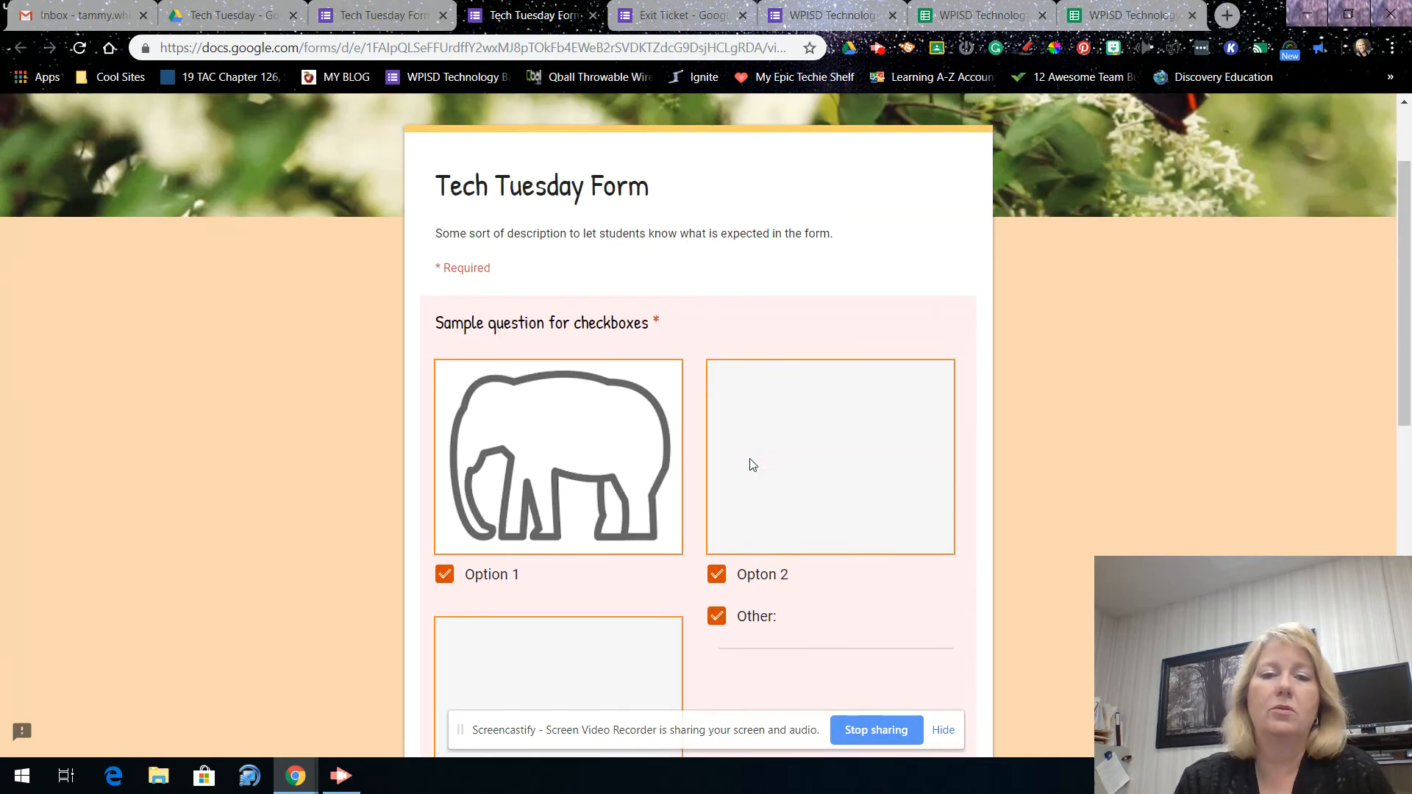
- Answer the dropdown question with Option 1 and the multiple choice question with Option 2 in the preview
{"action": "scroll", "coordinate": [752, 465], "scroll_direction": "down", "scroll_amount": 8}
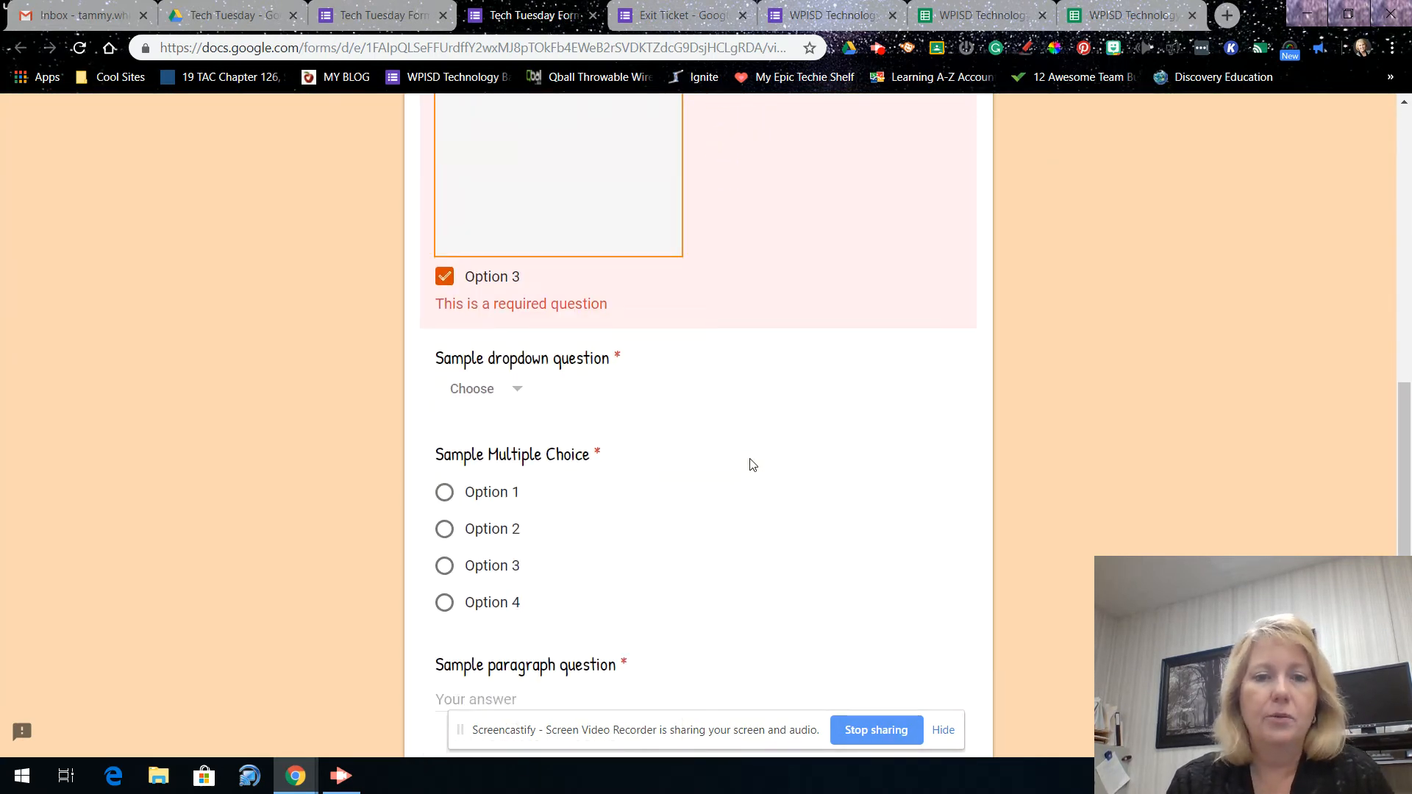
{"action": "scroll", "coordinate": [752, 464], "scroll_direction": "up", "scroll_amount": 8}
{"action": "scroll", "coordinate": [752, 465], "scroll_direction": "down", "scroll_amount": 4}
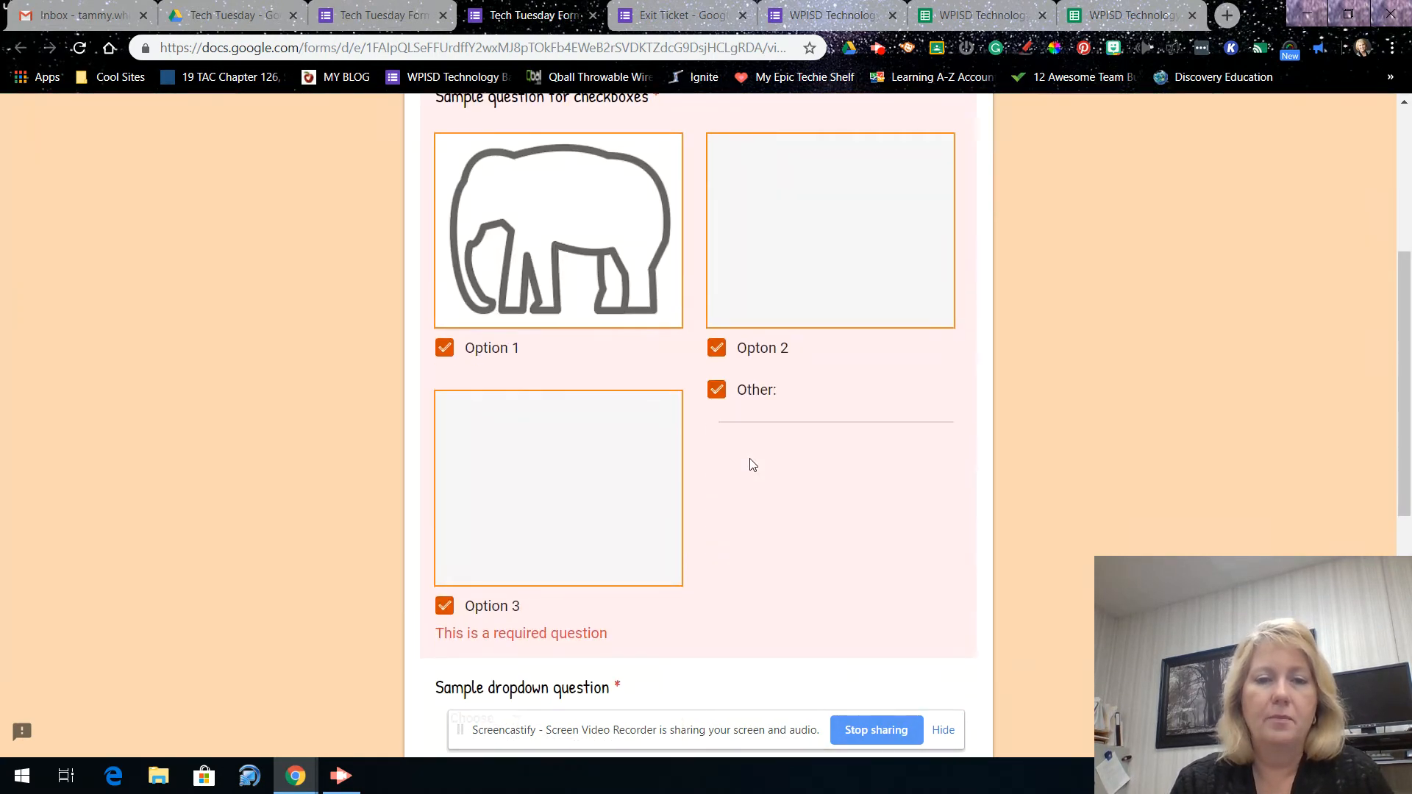
{"action": "scroll", "coordinate": [752, 465], "scroll_direction": "down", "scroll_amount": 5}
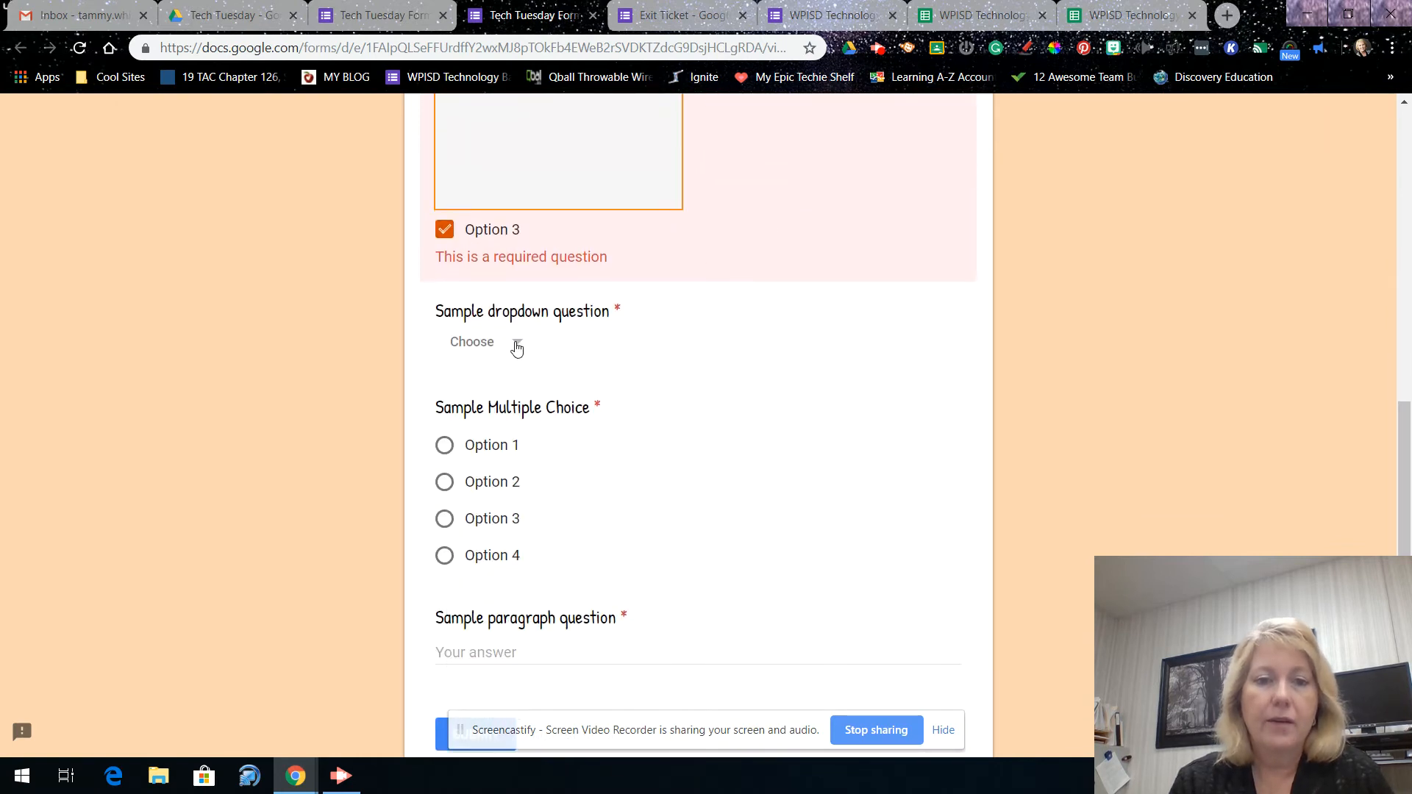
{"action": "left_click", "coordinate": [517, 347]}
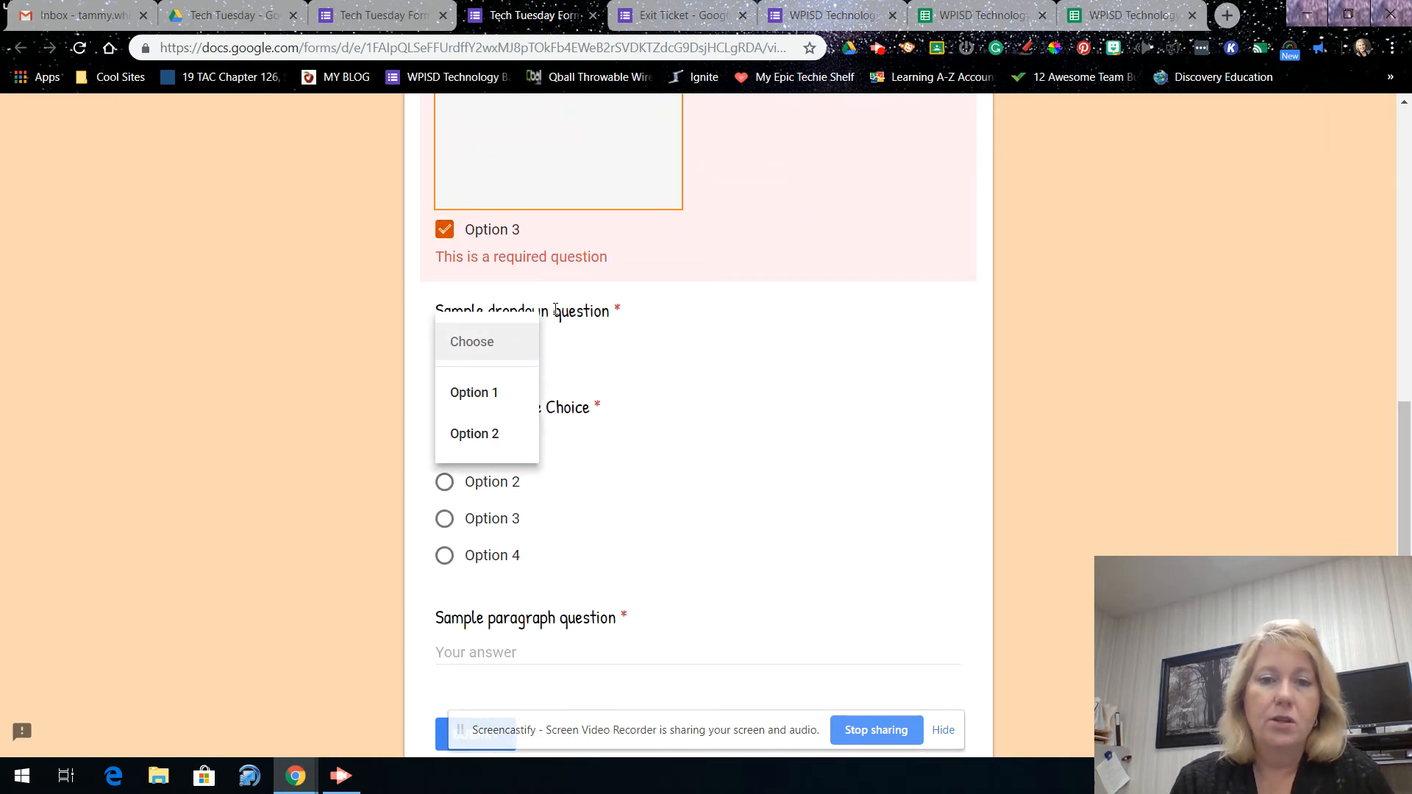
{"action": "left_click", "coordinate": [485, 399]}
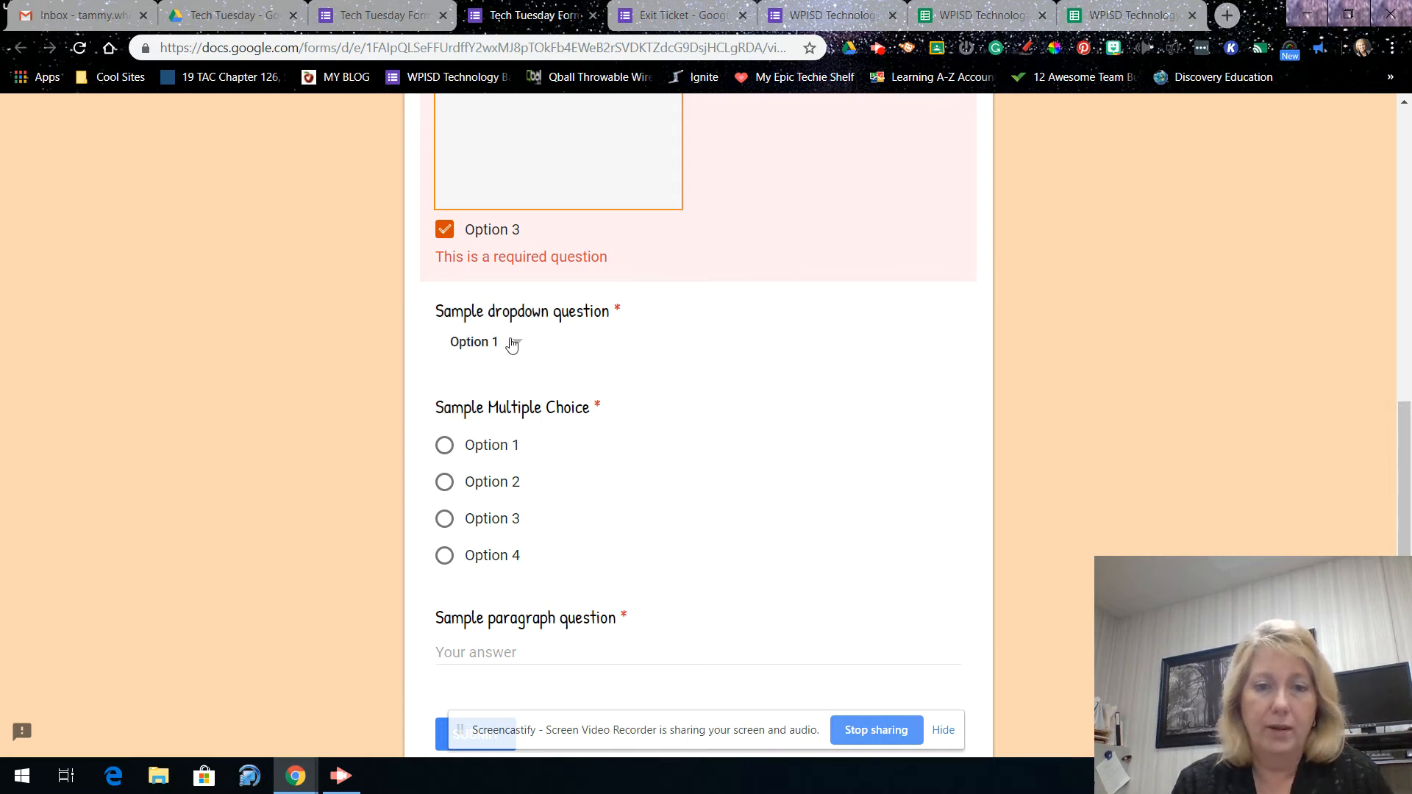
{"action": "scroll", "coordinate": [652, 392], "scroll_direction": "down", "scroll_amount": 1}
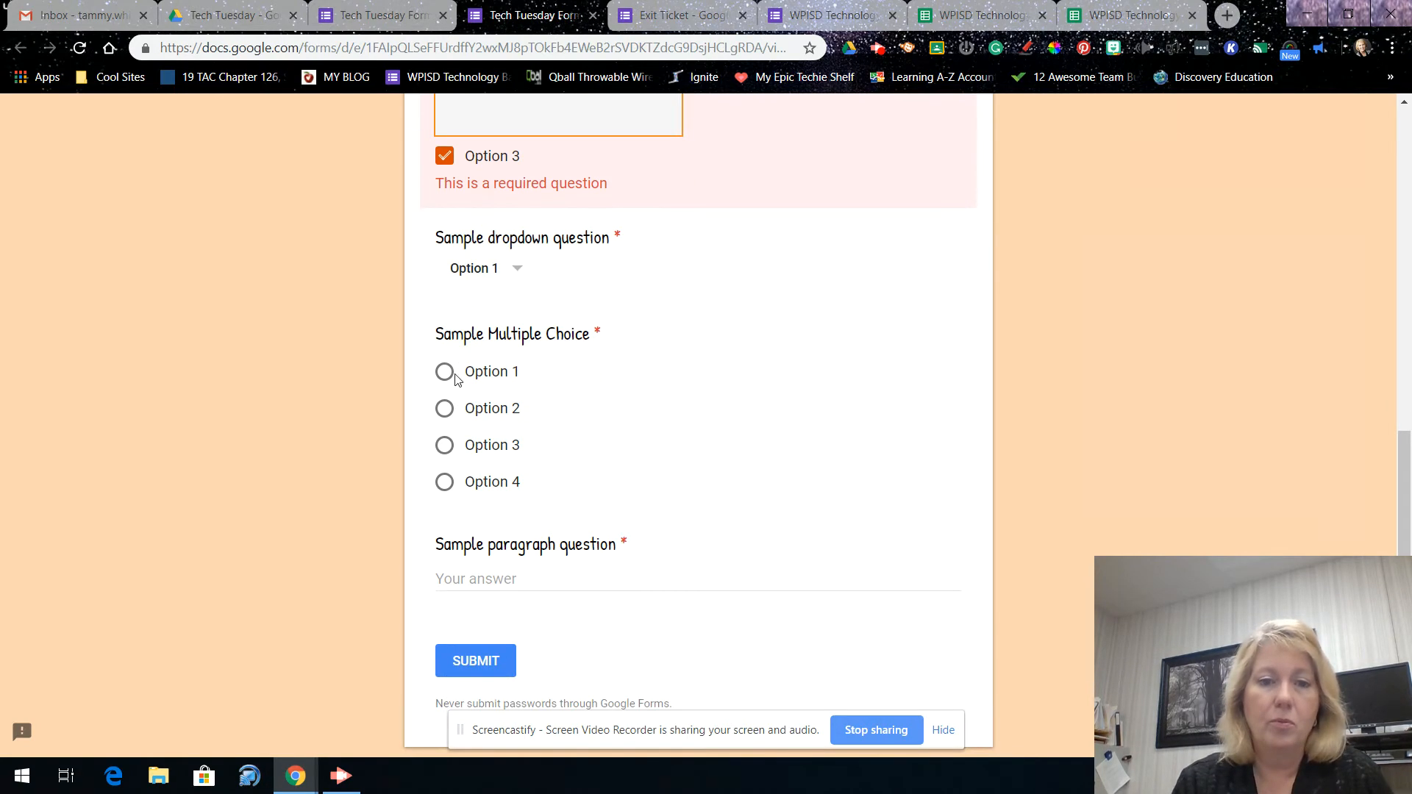
{"action": "left_click", "coordinate": [445, 408]}
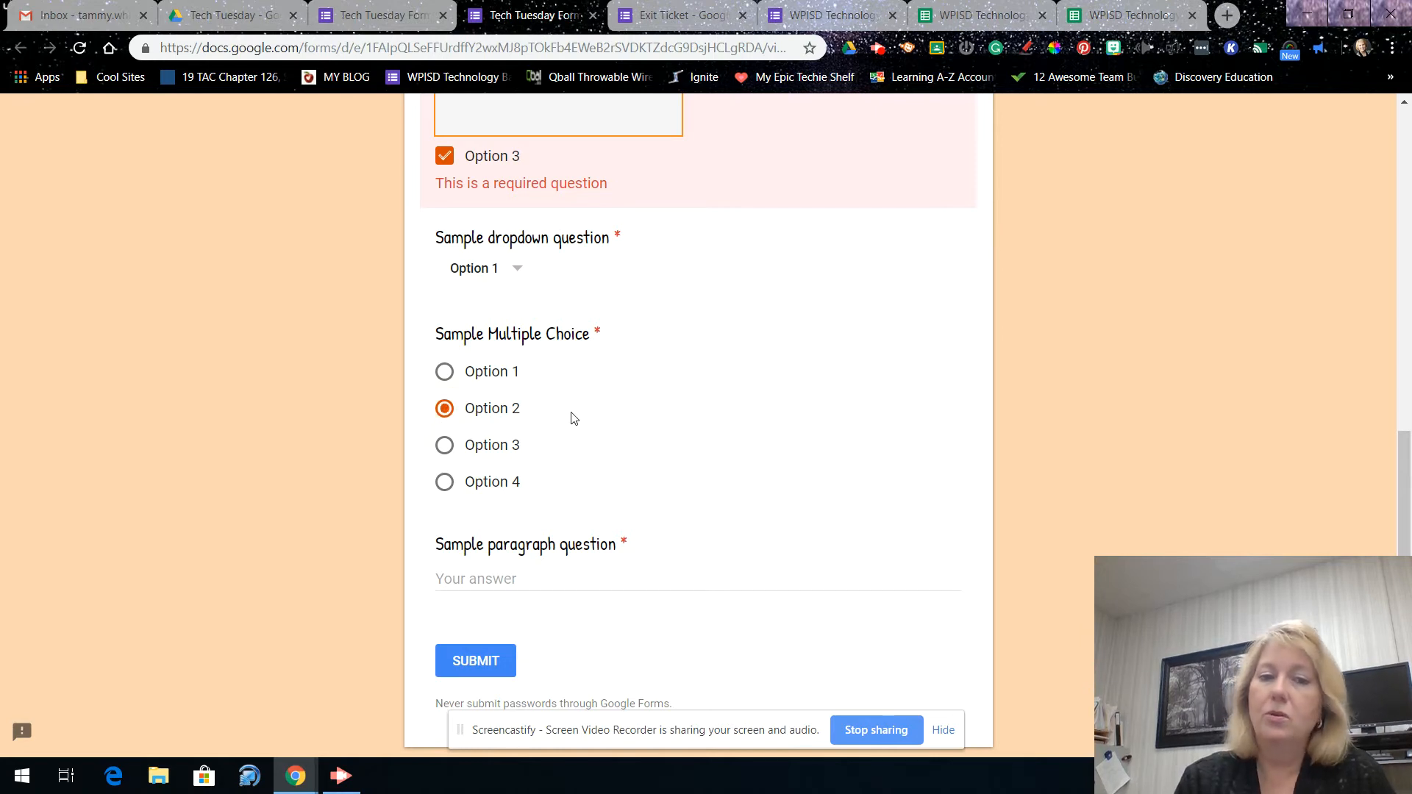
- Answer the paragraph question with "I would start answering the question." and try to submit the form
{"action": "scroll", "coordinate": [575, 418], "scroll_direction": "down", "scroll_amount": 1}
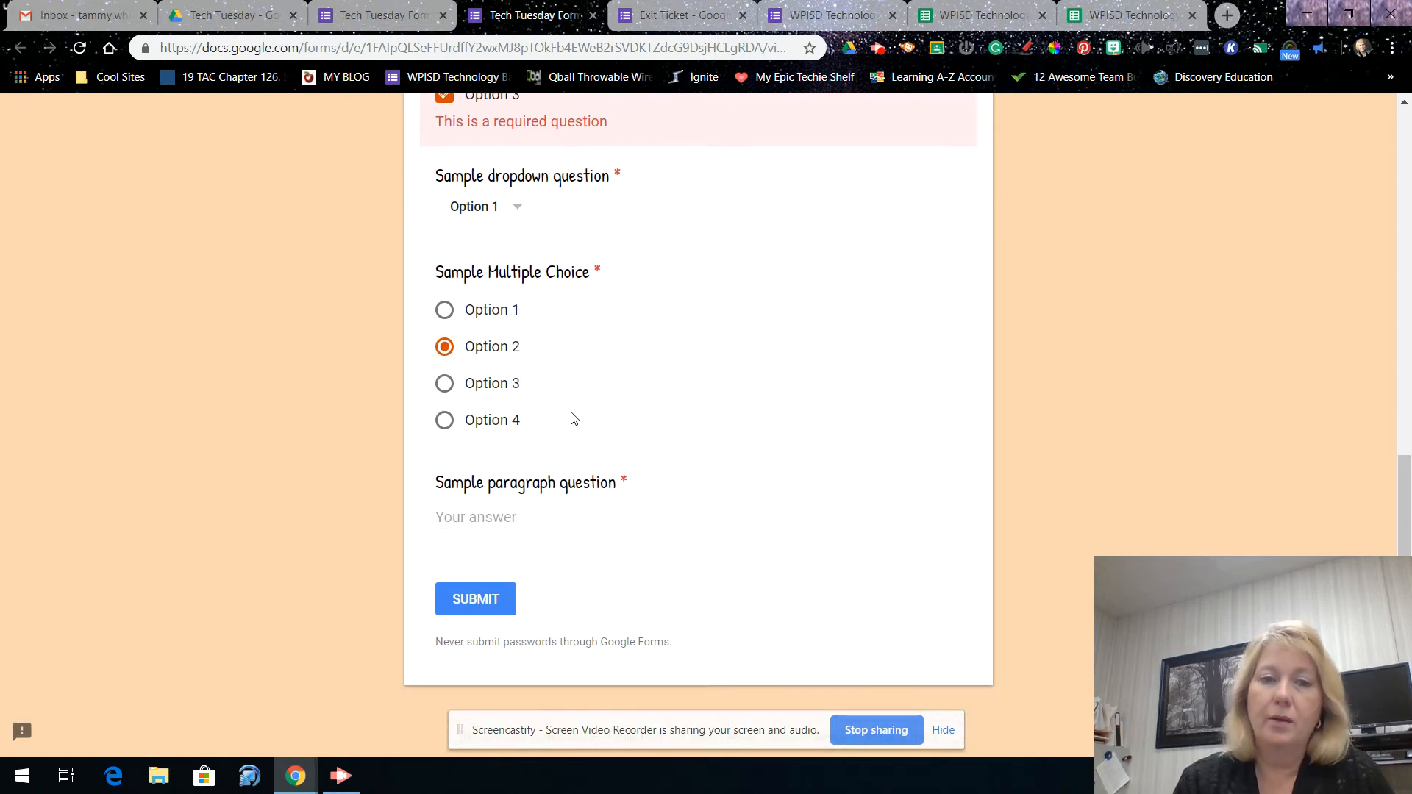
{"action": "left_click", "coordinate": [515, 517]}
{"action": "type", "text": "I"}
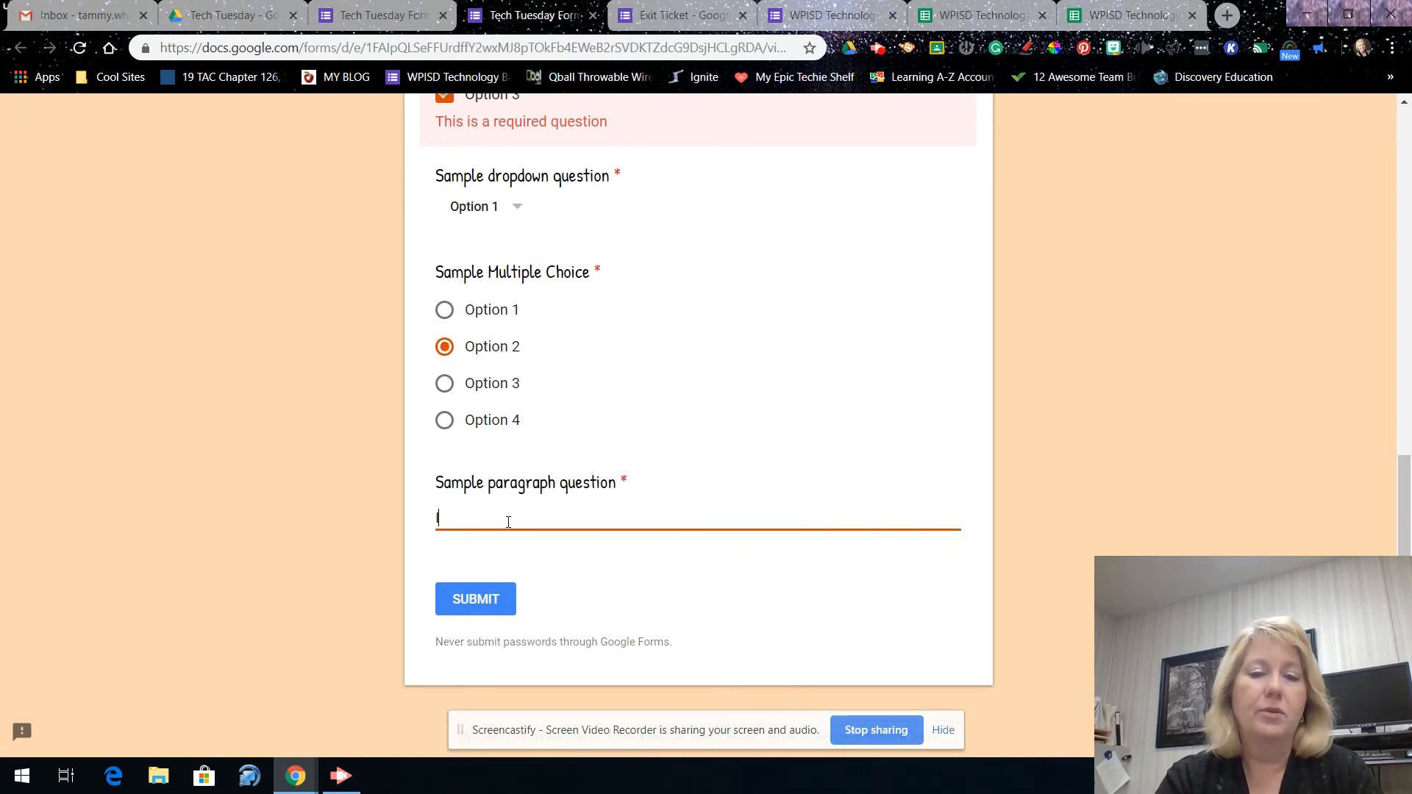
{"action": "type", "text": " would start answering the question."}
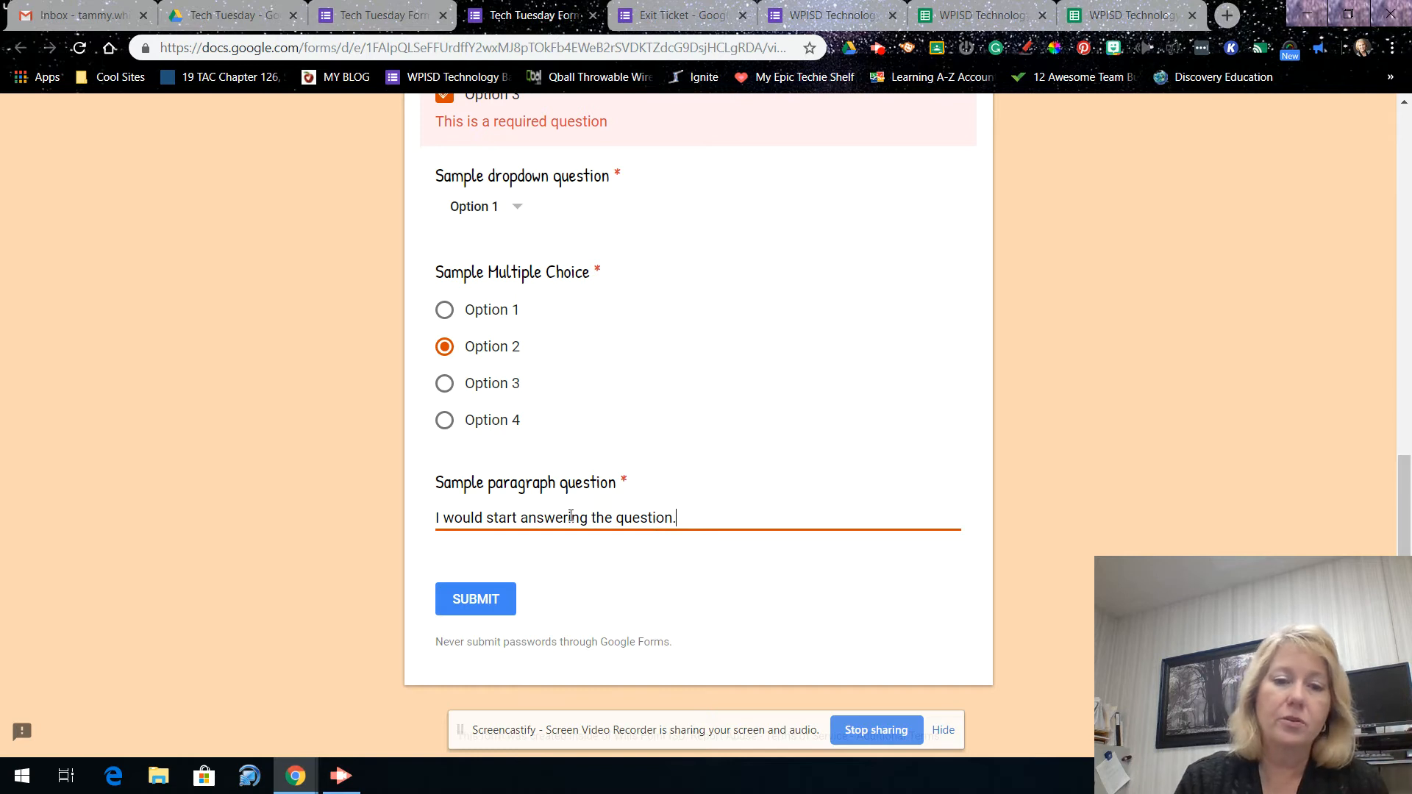
{"action": "left_click", "coordinate": [485, 607]}
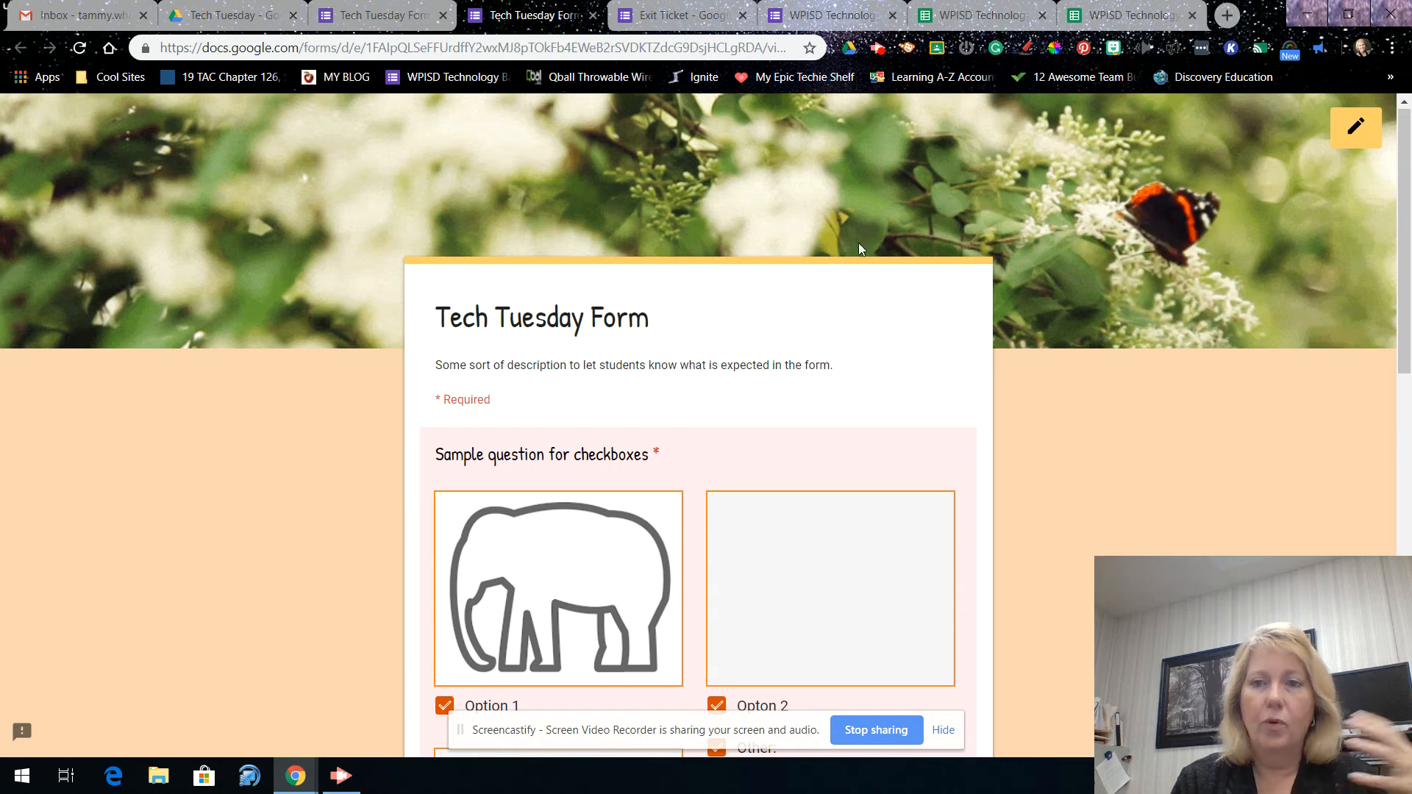
- Close the form preview and look over the questions in the form editor
{"action": "left_click", "coordinate": [593, 15]}
{"action": "left_click", "coordinate": [782, 150]}
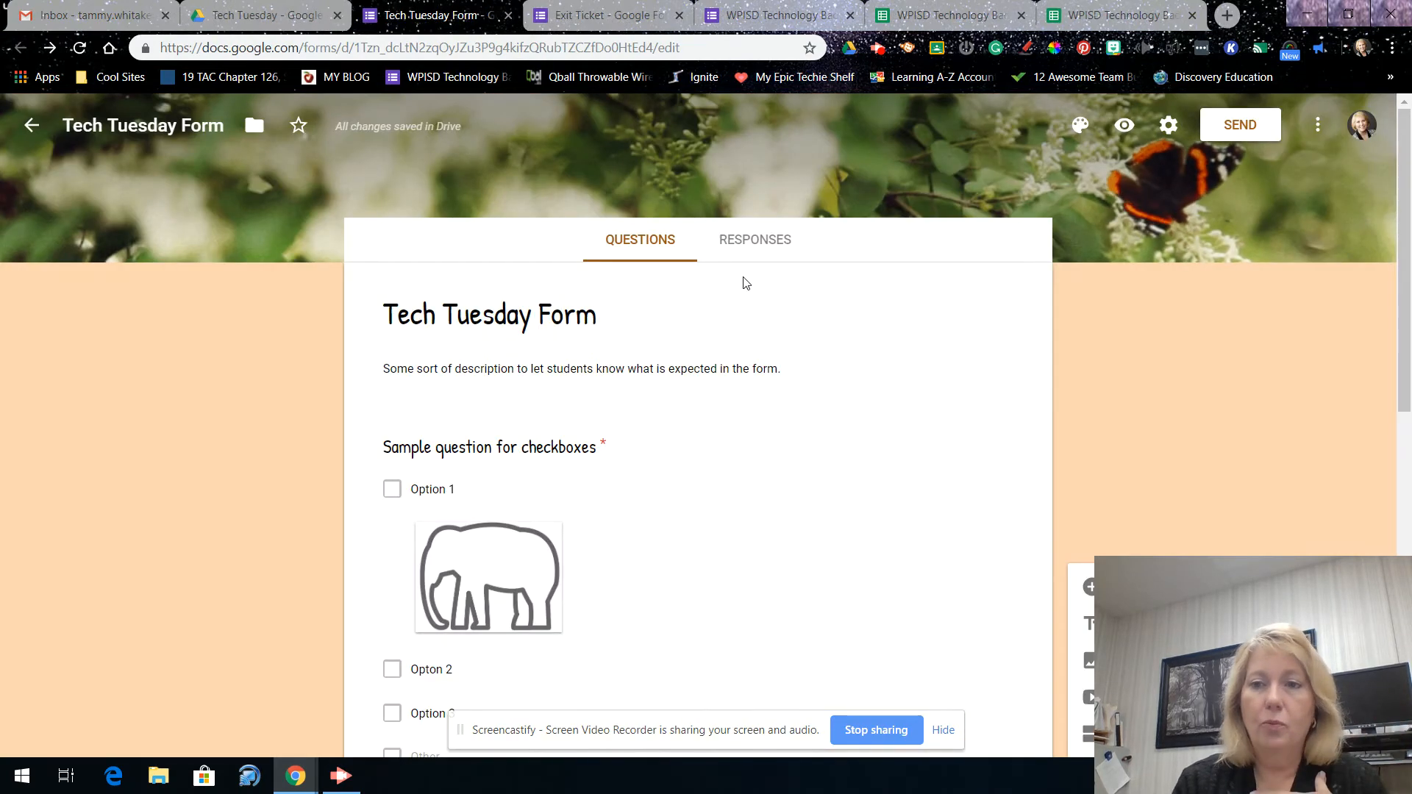
{"action": "scroll", "coordinate": [980, 306], "scroll_direction": "down", "scroll_amount": 10}
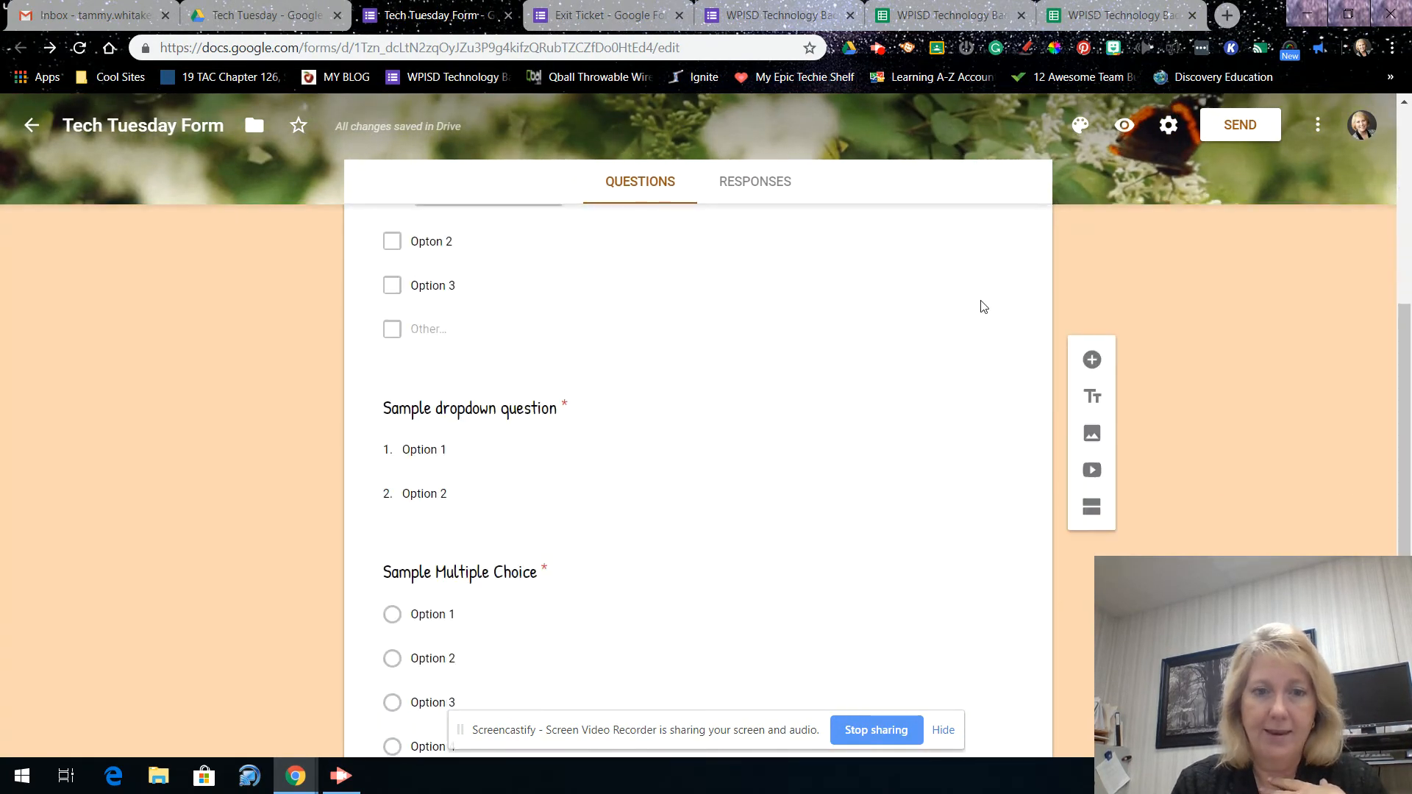
{"action": "scroll", "coordinate": [833, 436], "scroll_direction": "up", "scroll_amount": 10}
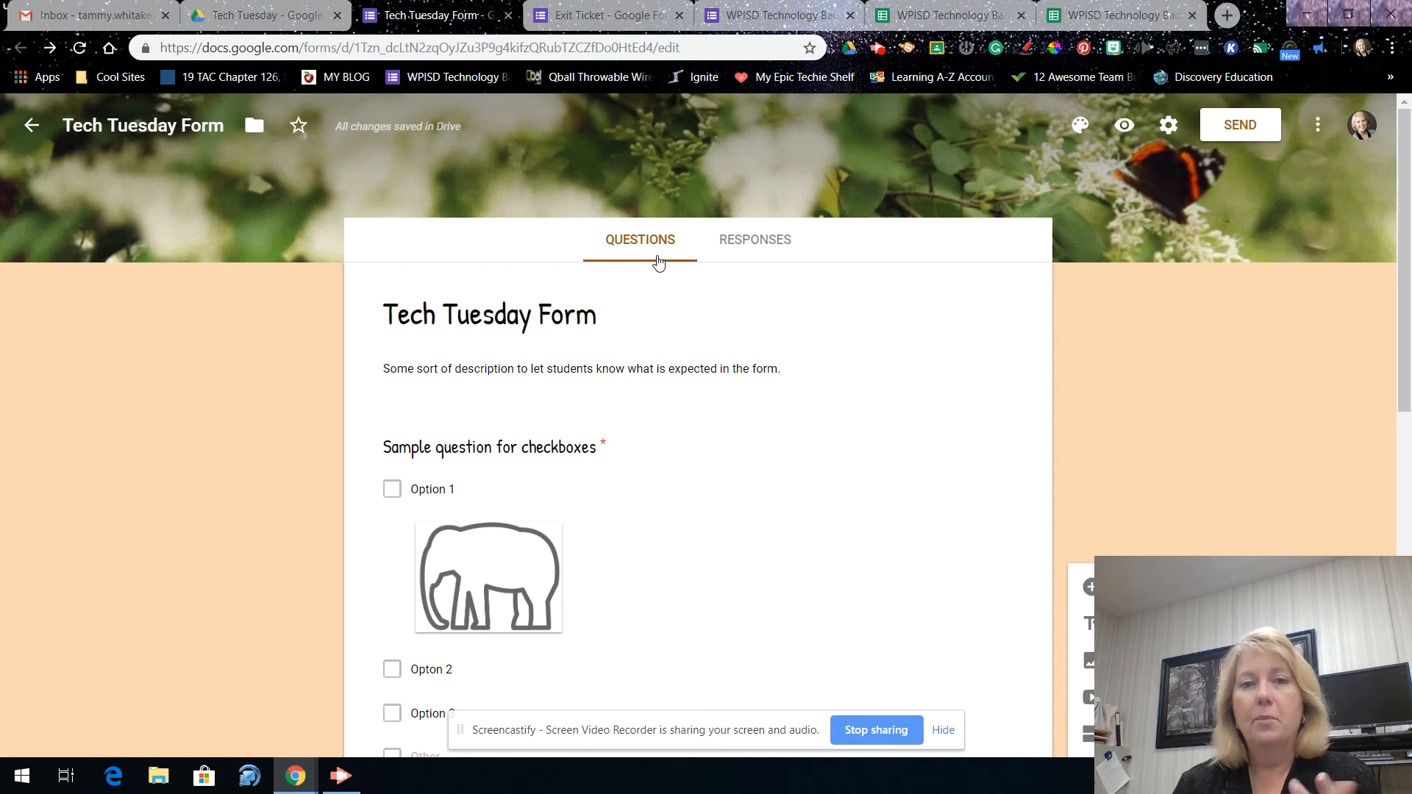
- View the responses of the Tech Tuesday Form and switch to the WPISD Technology Badge Request Form's responses
{"action": "left_click", "coordinate": [757, 243]}
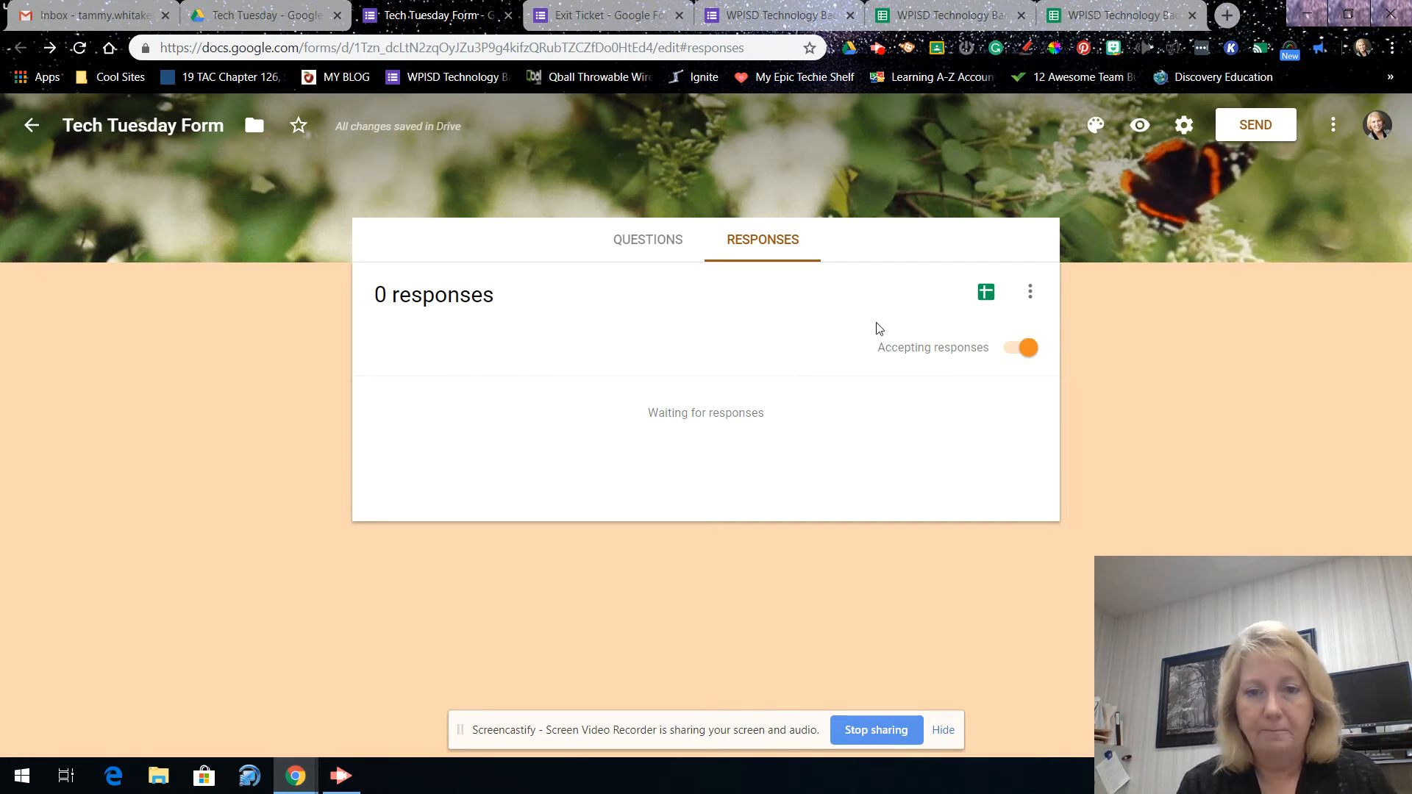
{"action": "left_click", "coordinate": [759, 21]}
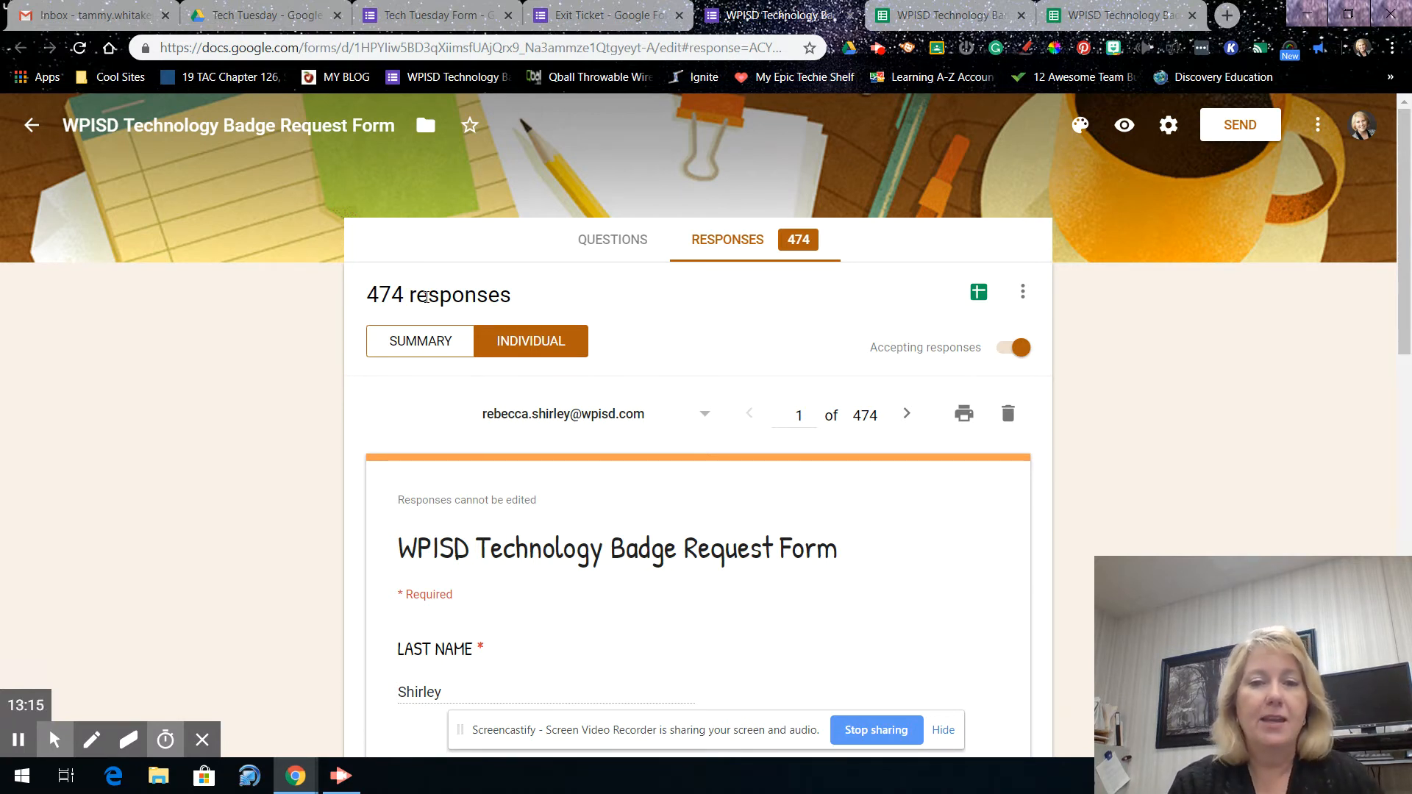
- Look over all the questions of the WPISD Technology Badge Request Form, down to the final reflection questions
{"action": "left_click", "coordinate": [622, 241]}
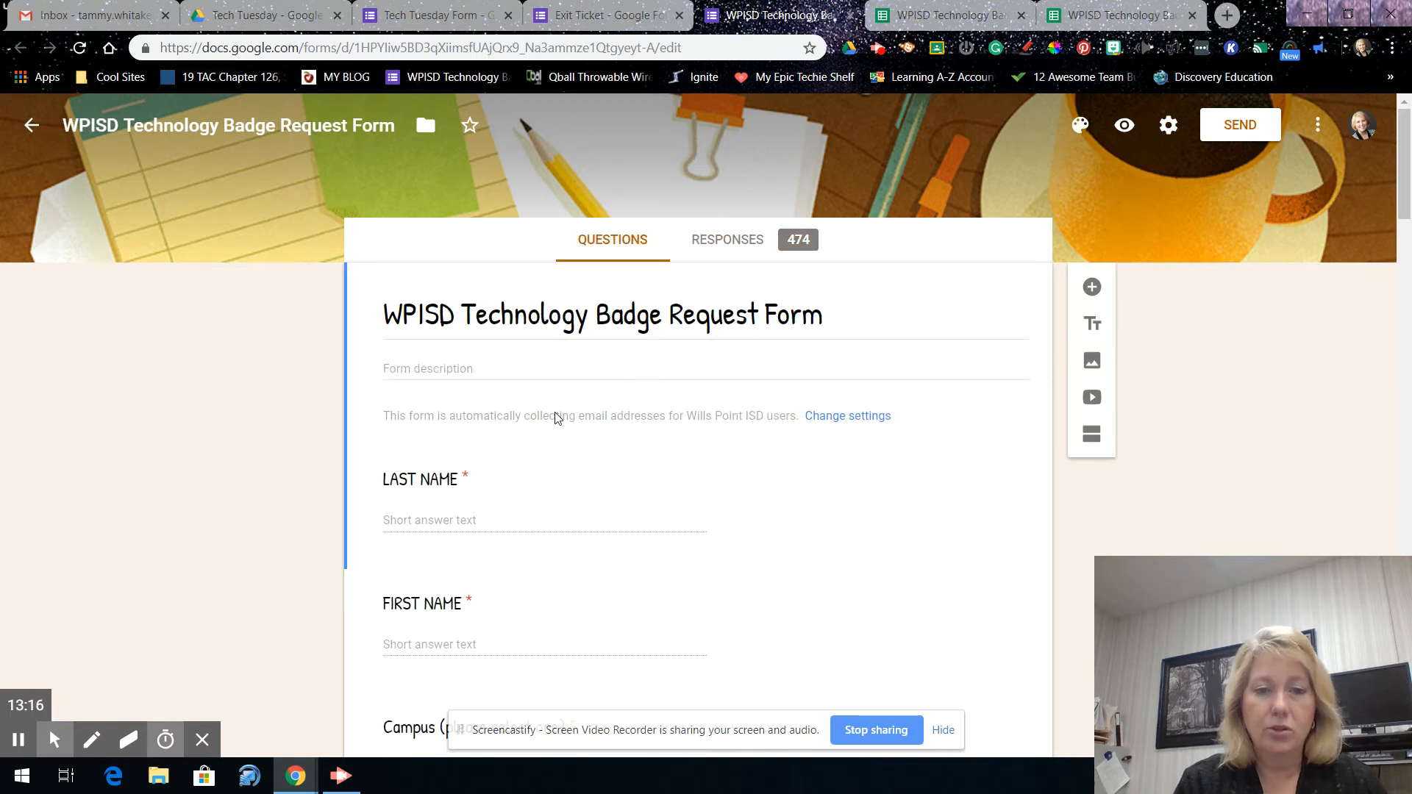
{"action": "scroll", "coordinate": [678, 484], "scroll_direction": "down", "scroll_amount": 10}
{"action": "scroll", "coordinate": [678, 484], "scroll_direction": "down", "scroll_amount": 20}
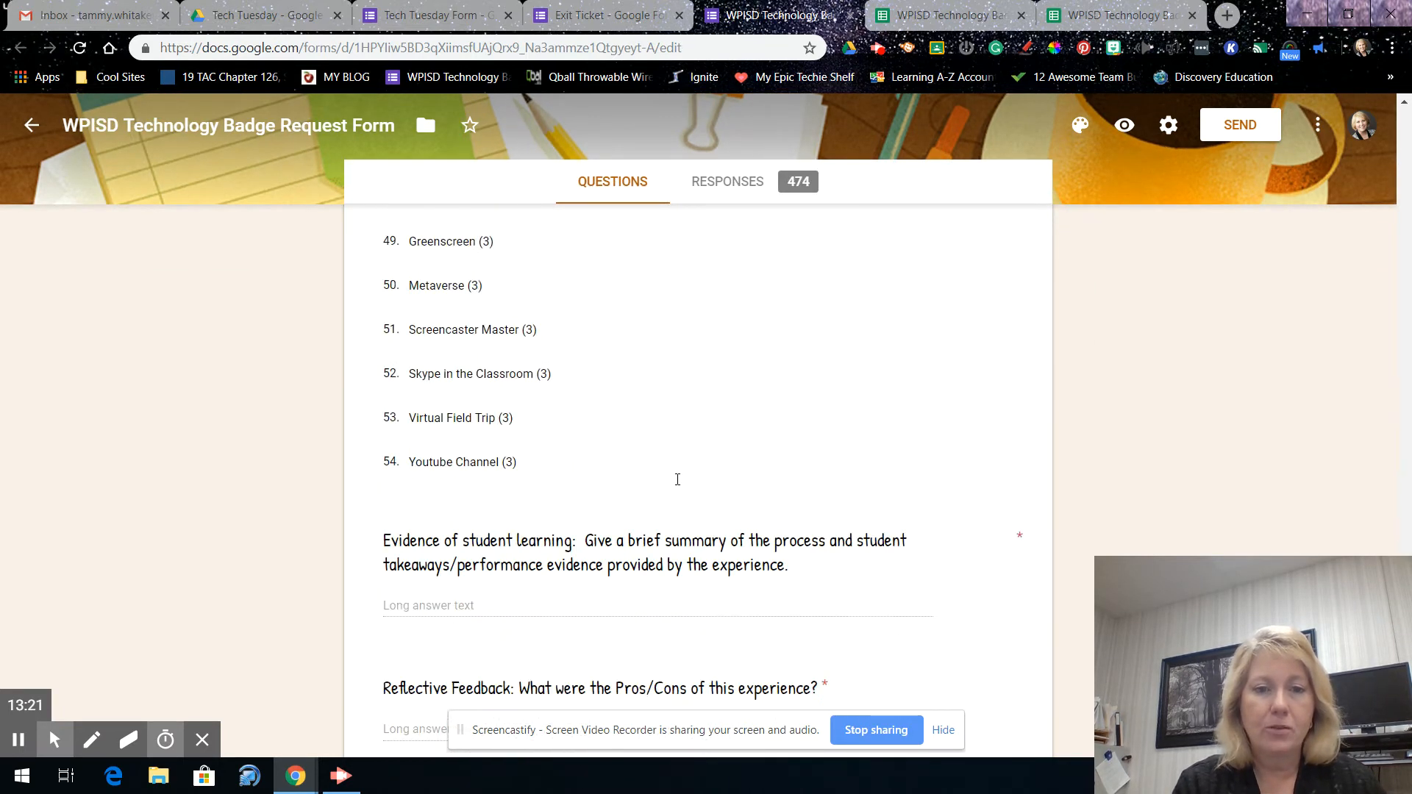
{"action": "scroll", "coordinate": [678, 480], "scroll_direction": "down", "scroll_amount": 3}
{"action": "scroll", "coordinate": [677, 480], "scroll_direction": "up", "scroll_amount": 20}
{"action": "scroll", "coordinate": [677, 480], "scroll_direction": "down", "scroll_amount": 20}
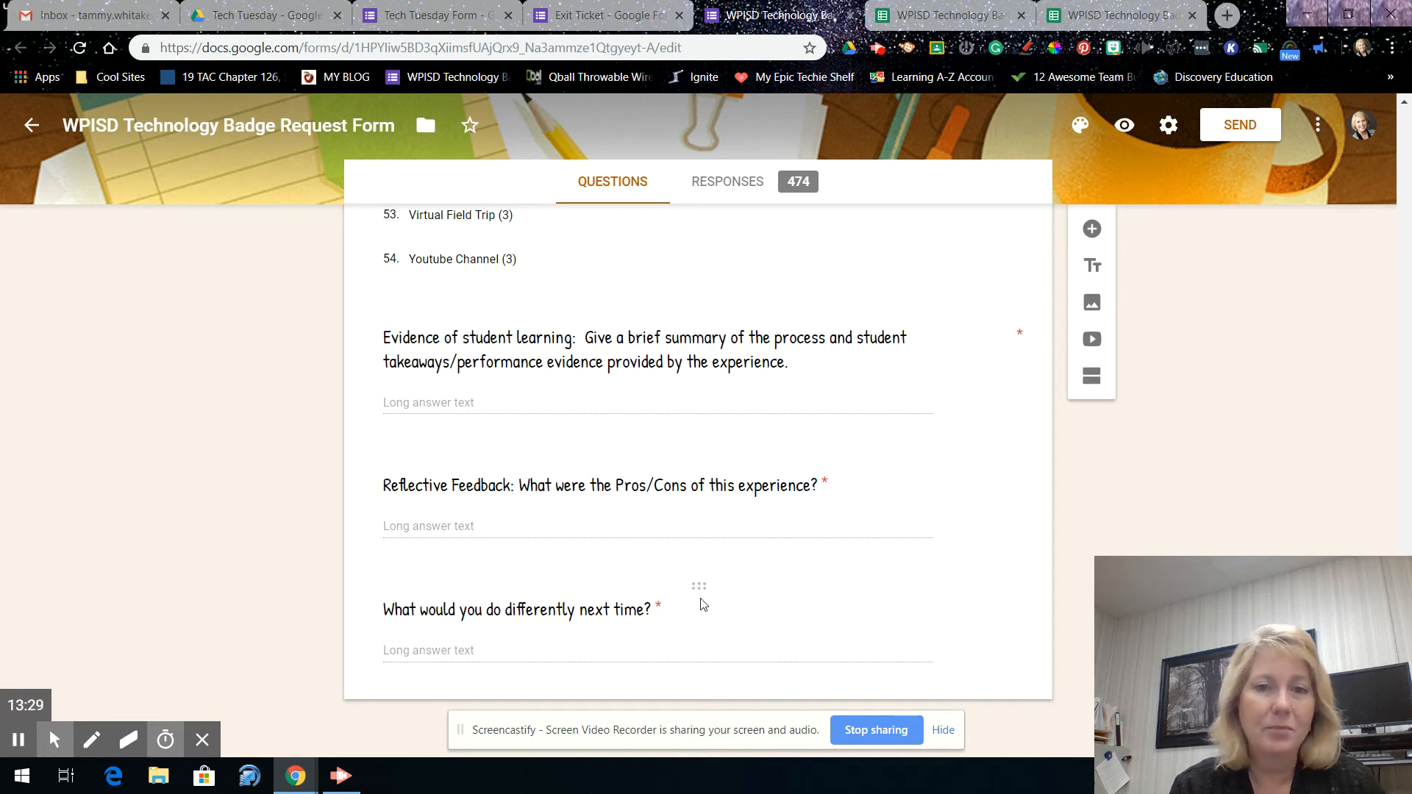
{"action": "scroll", "coordinate": [700, 586], "scroll_direction": "up", "scroll_amount": 5}
{"action": "scroll", "coordinate": [699, 585], "scroll_direction": "up", "scroll_amount": 20}
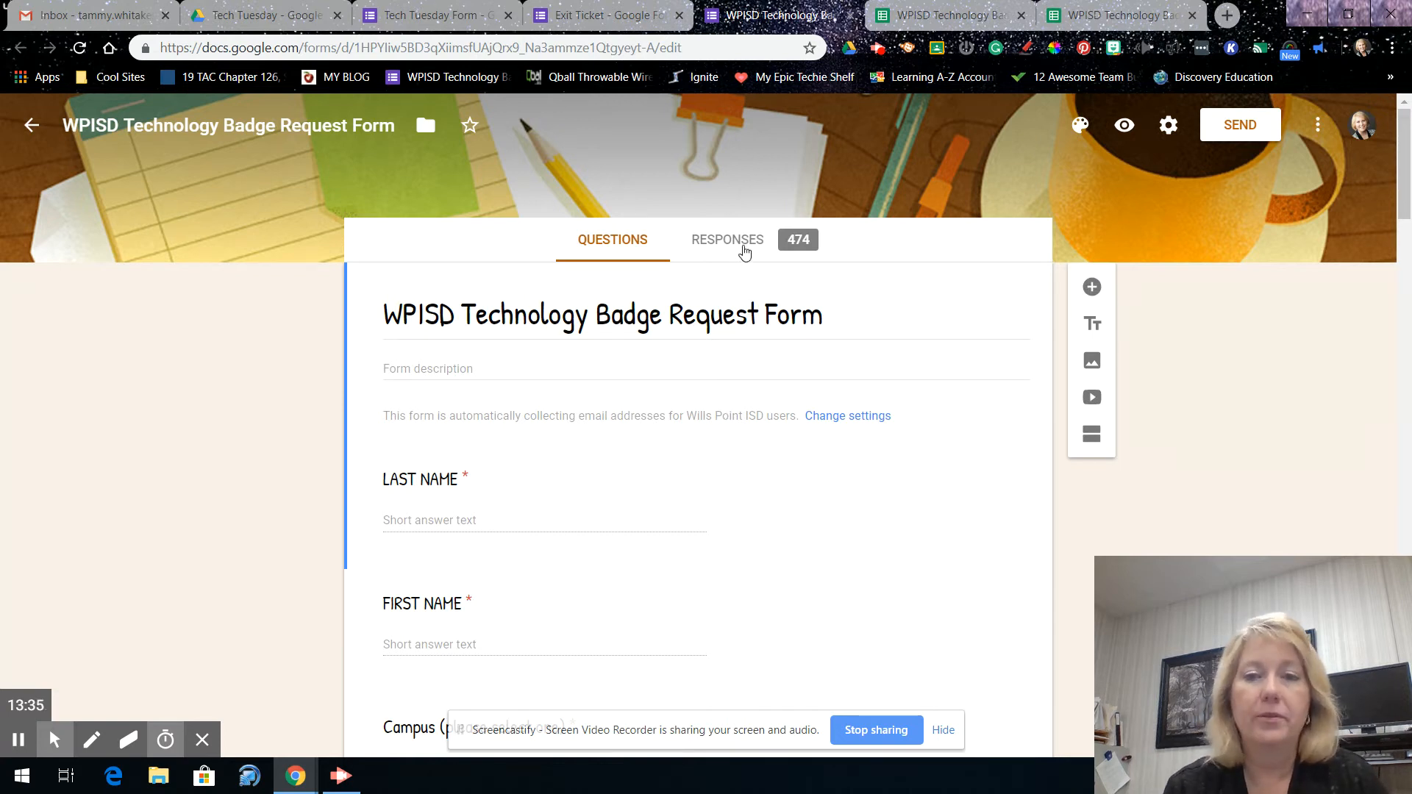
- View the summary of the badge form's responses, from the respondent list through the chart of badges applied for
{"action": "left_click", "coordinate": [735, 243]}
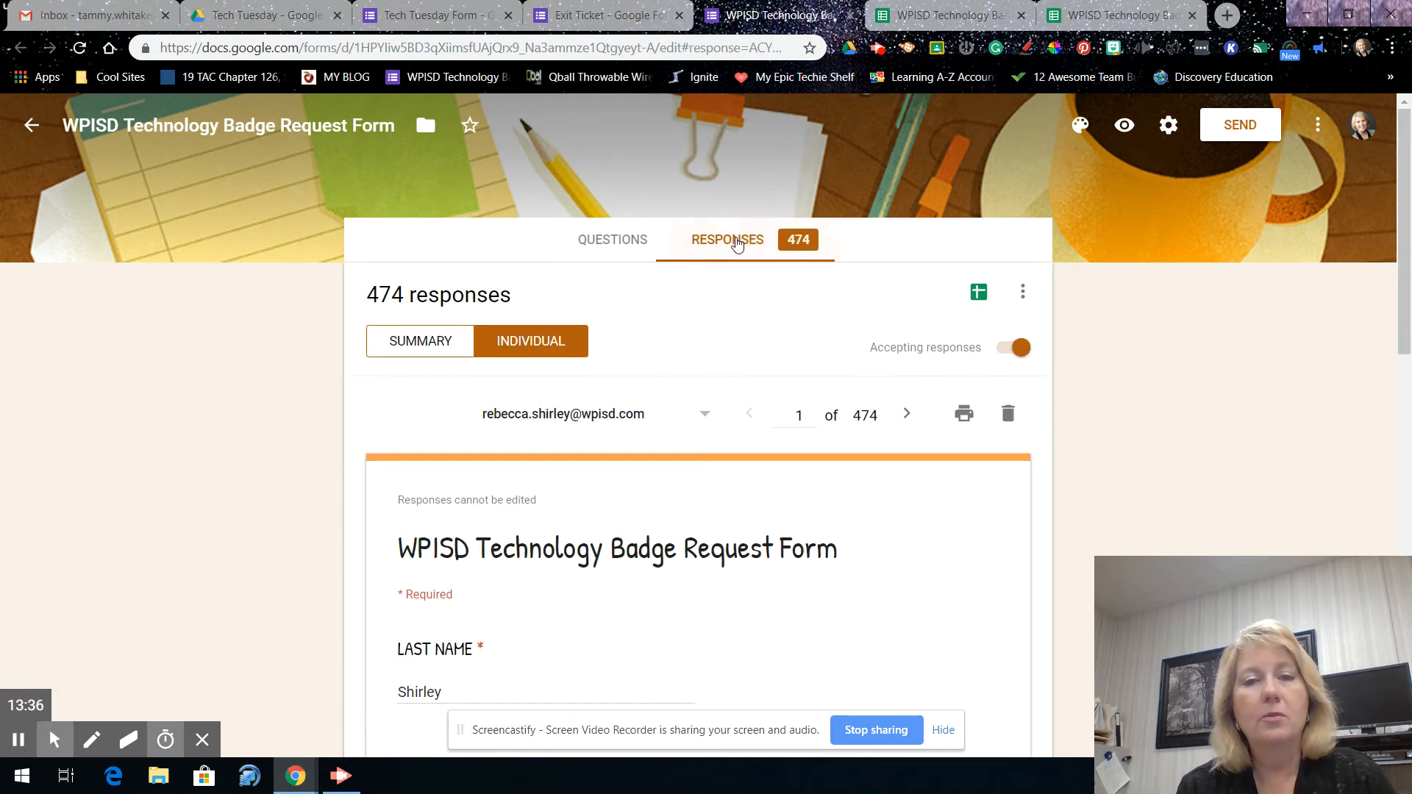
{"action": "left_click", "coordinate": [421, 342]}
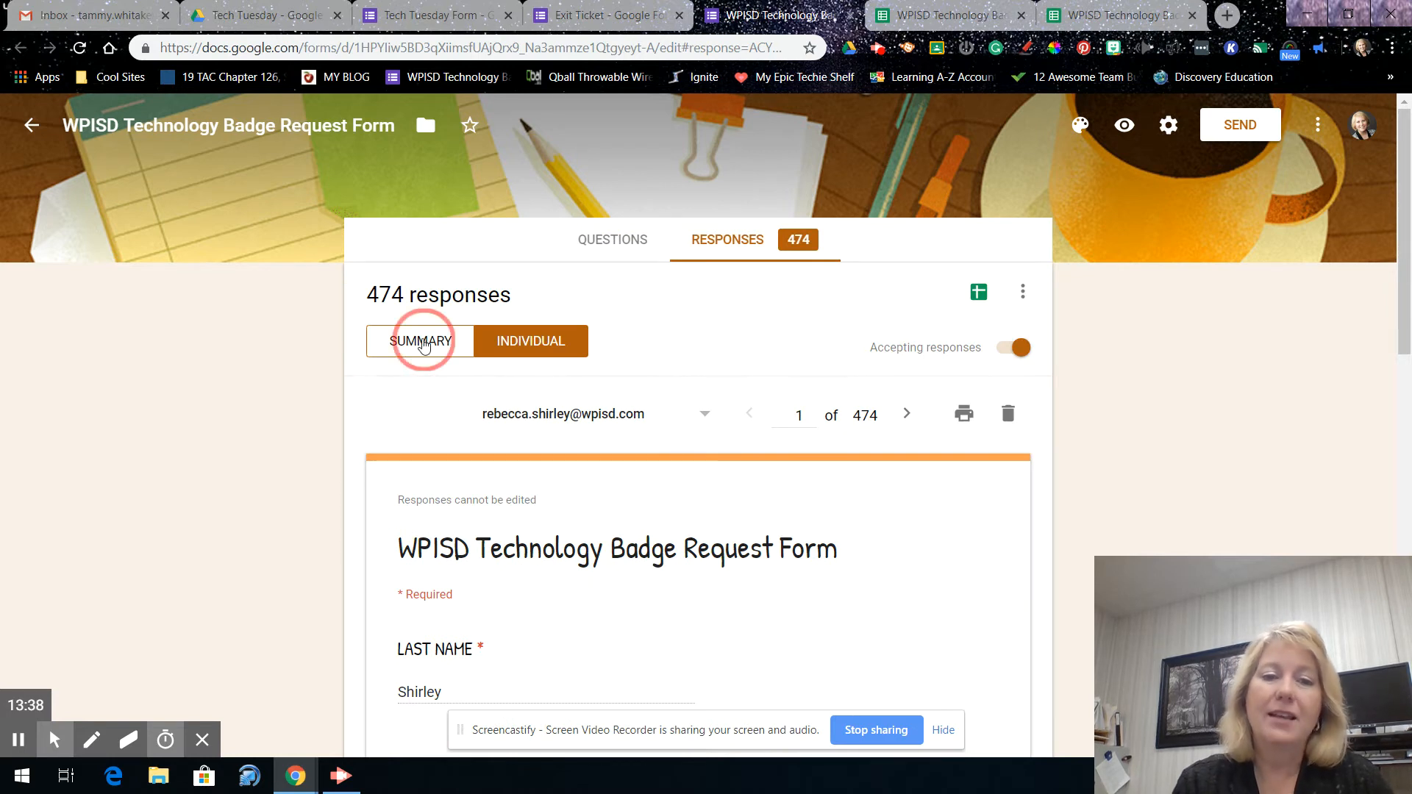
{"action": "scroll", "coordinate": [578, 506], "scroll_direction": "down", "scroll_amount": 12}
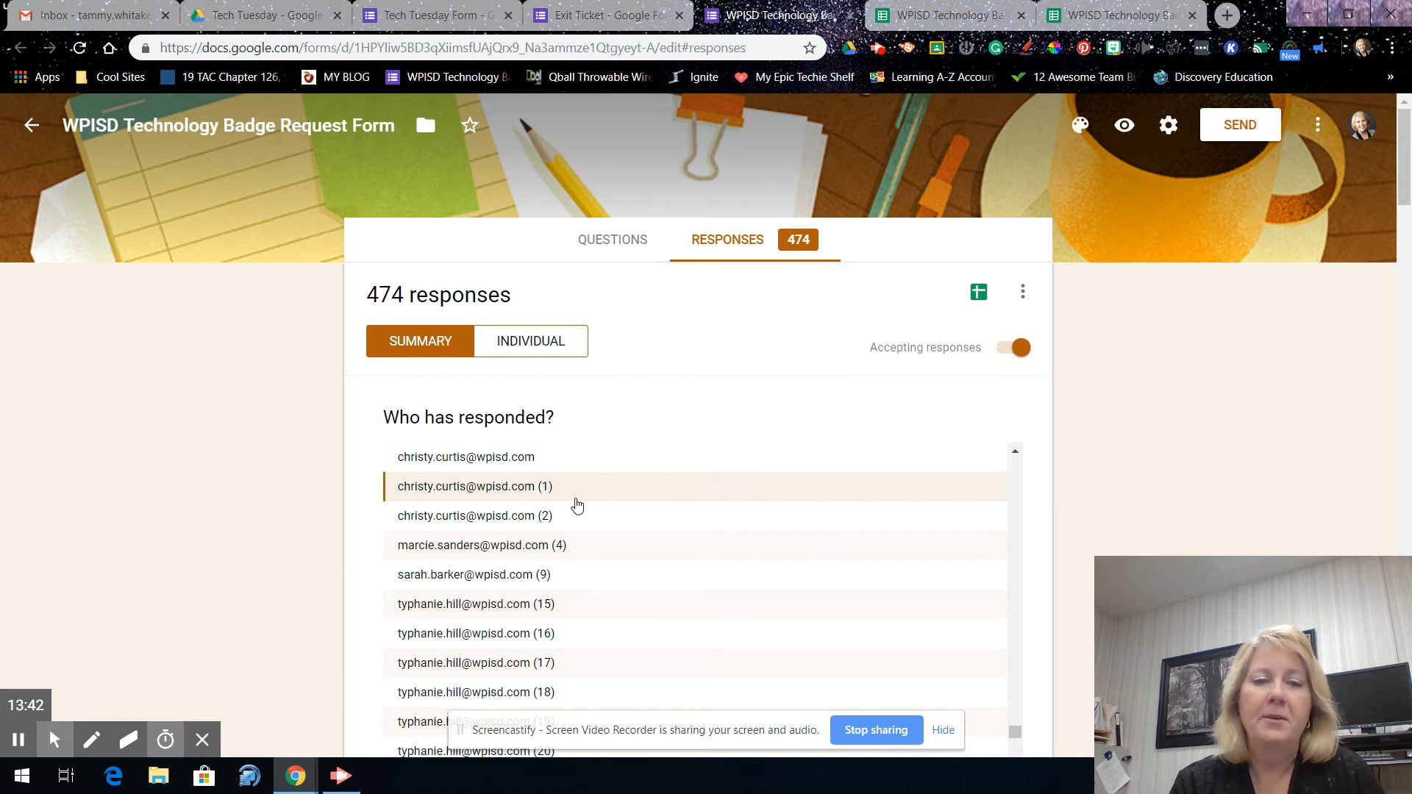
{"action": "scroll", "coordinate": [578, 506], "scroll_direction": "down", "scroll_amount": 12}
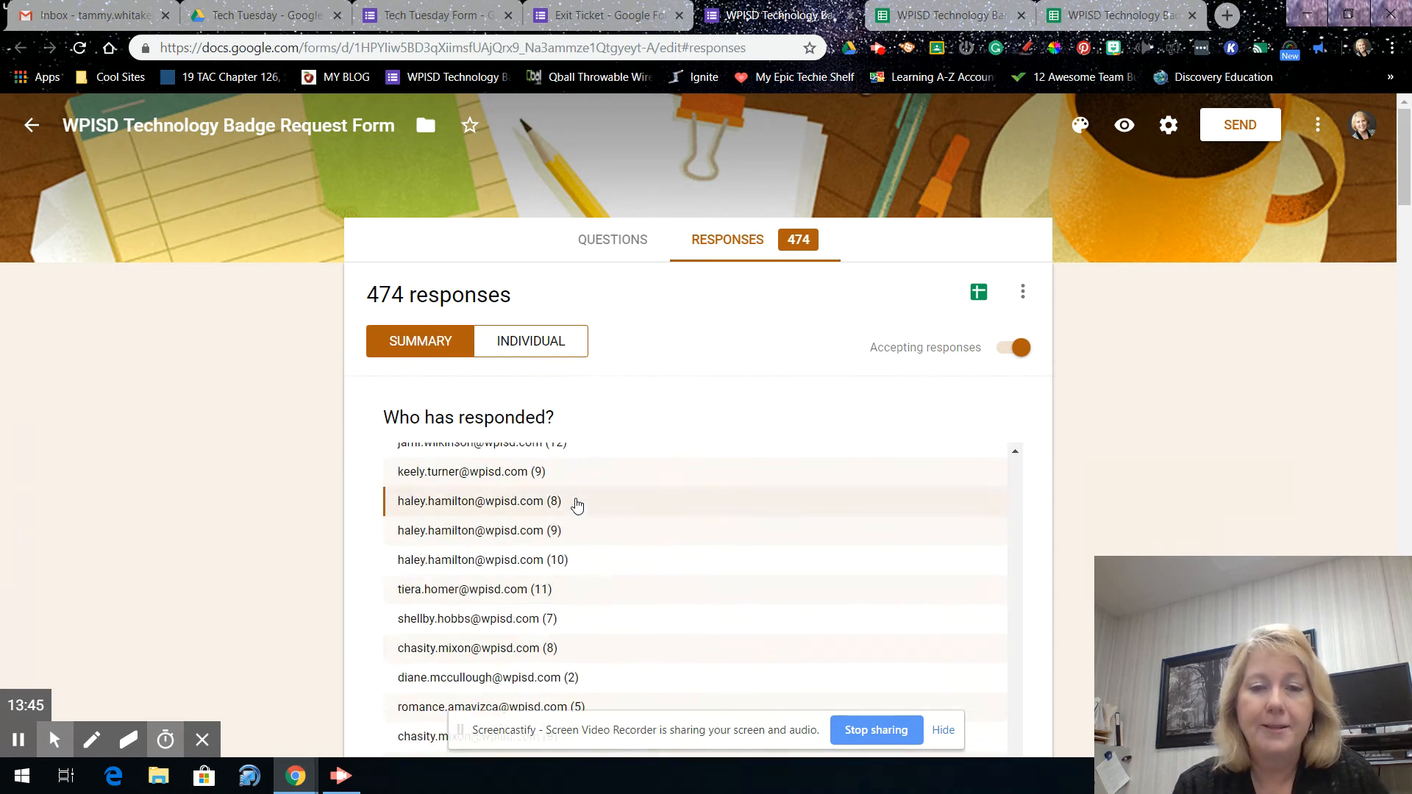
{"action": "scroll", "coordinate": [578, 506], "scroll_direction": "down", "scroll_amount": 12}
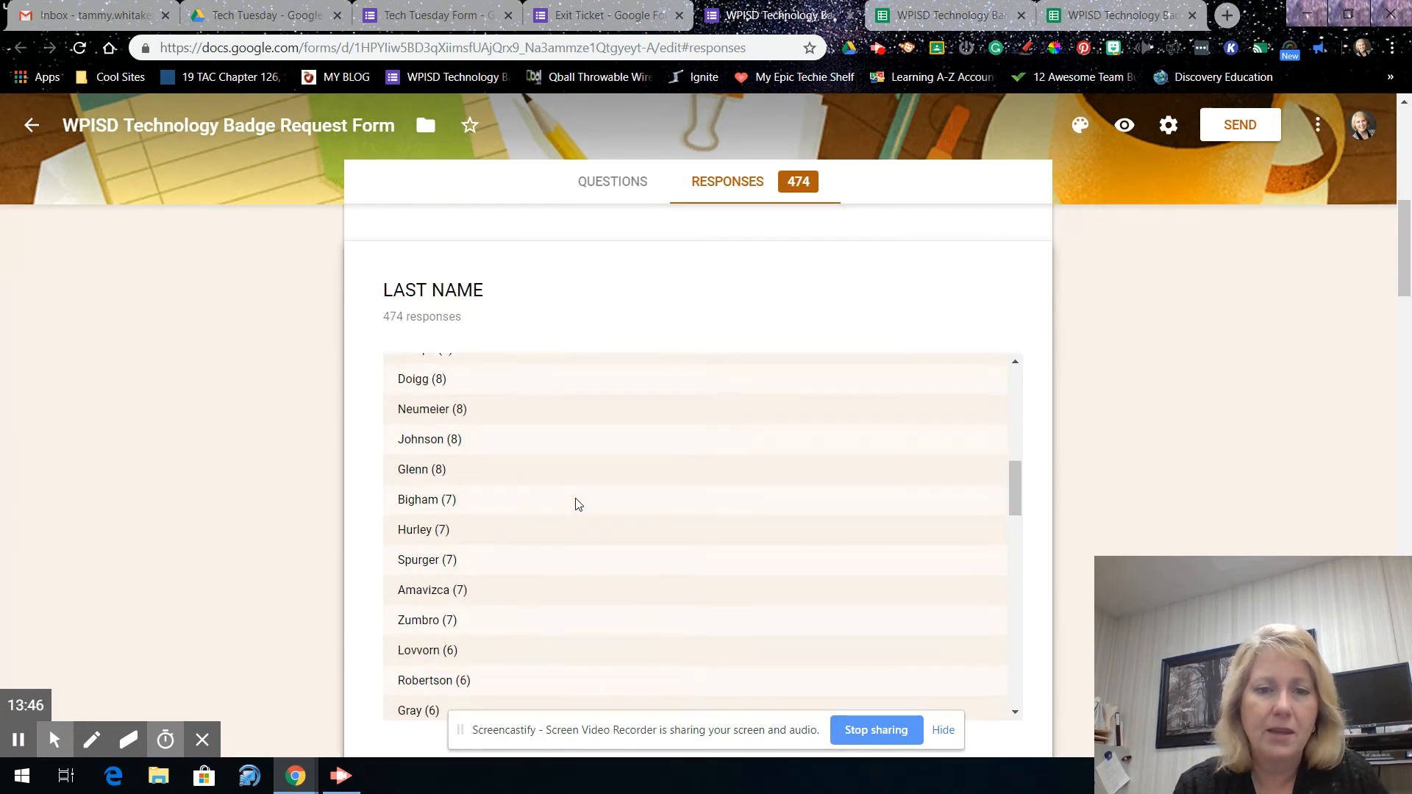
{"action": "scroll", "coordinate": [577, 504], "scroll_direction": "down", "scroll_amount": 12}
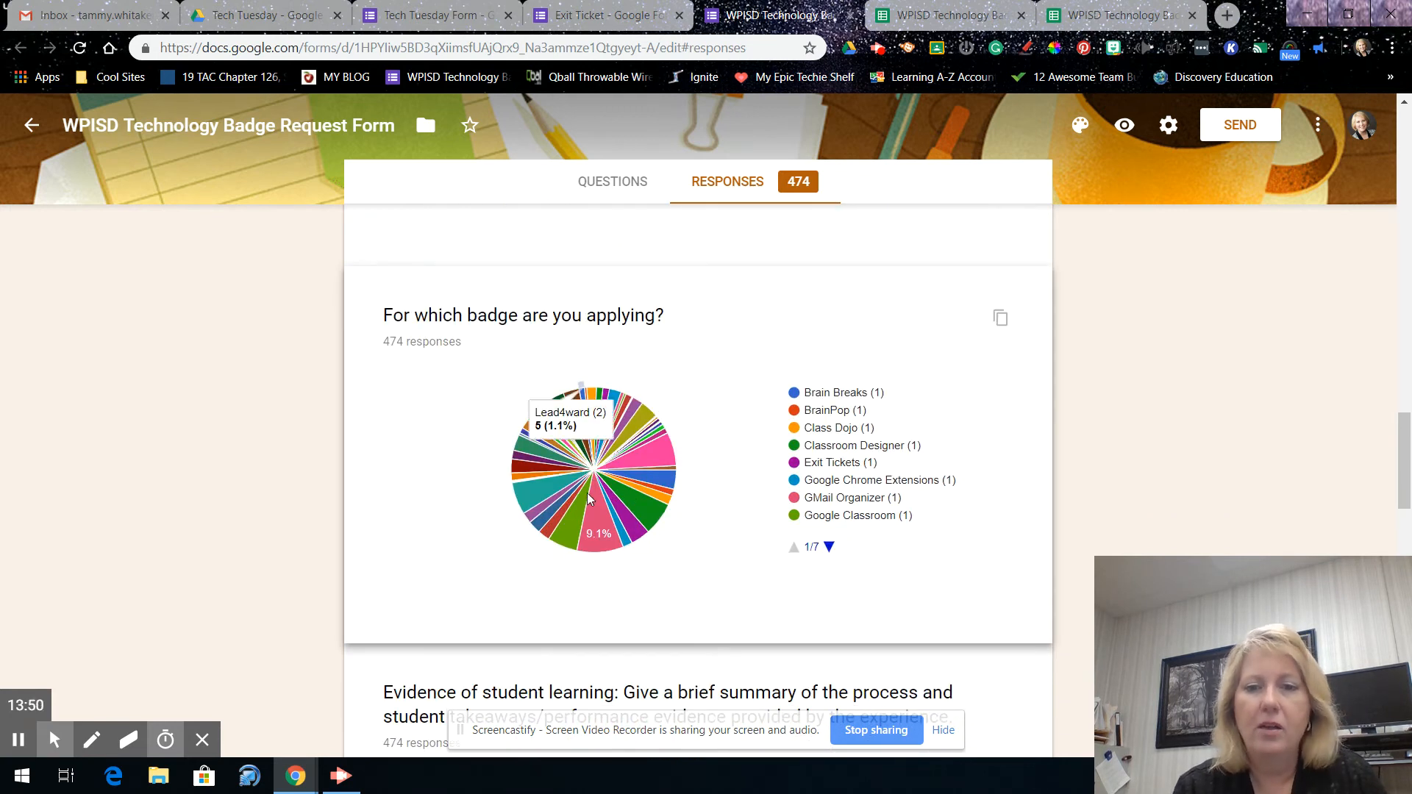
{"action": "scroll", "coordinate": [799, 443], "scroll_direction": "down", "scroll_amount": 2}
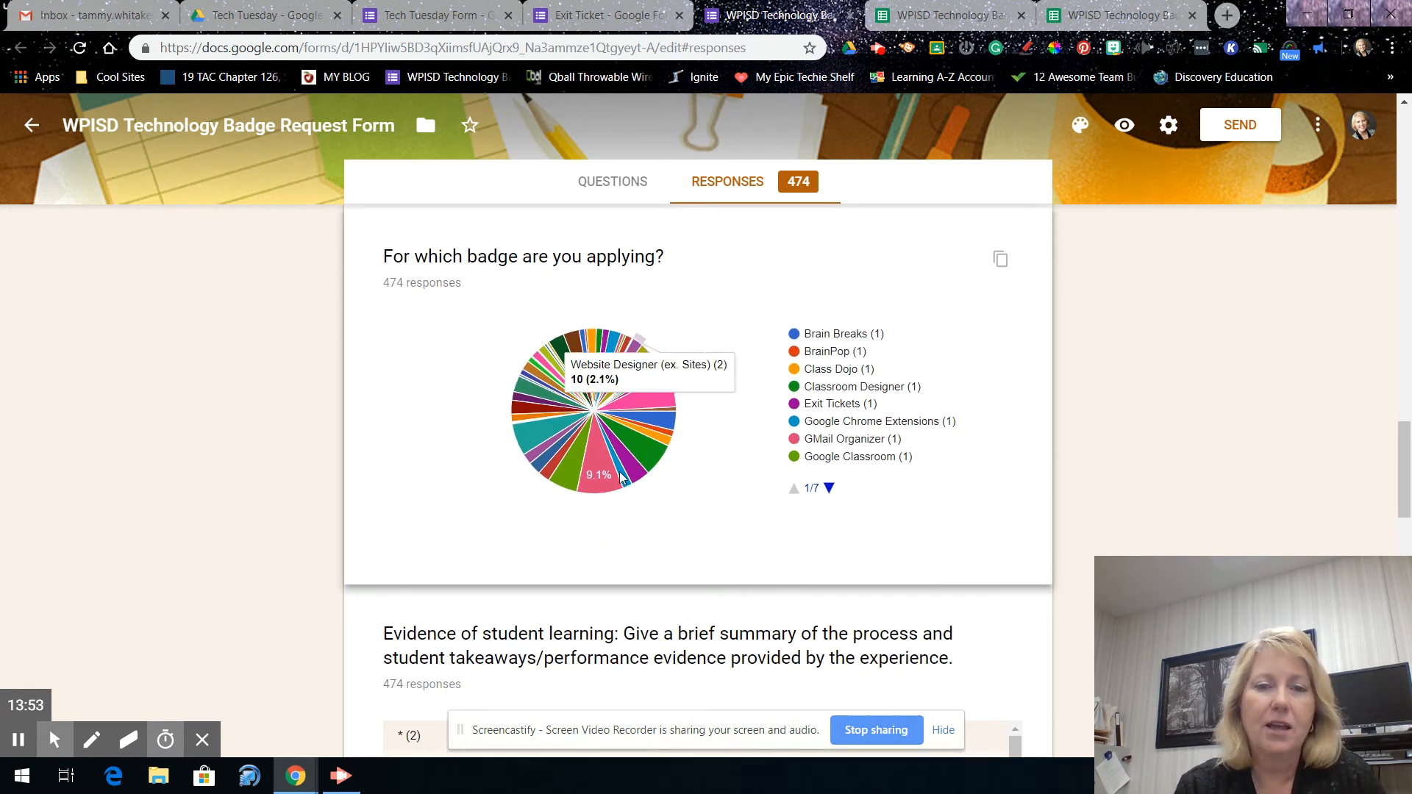
{"action": "scroll", "coordinate": [664, 454], "scroll_direction": "down", "scroll_amount": 2}
- Read through the summarized answers to the evidence of student learning question and return to the start of the summary
{"action": "scroll", "coordinate": [665, 454], "scroll_direction": "down", "scroll_amount": 10}
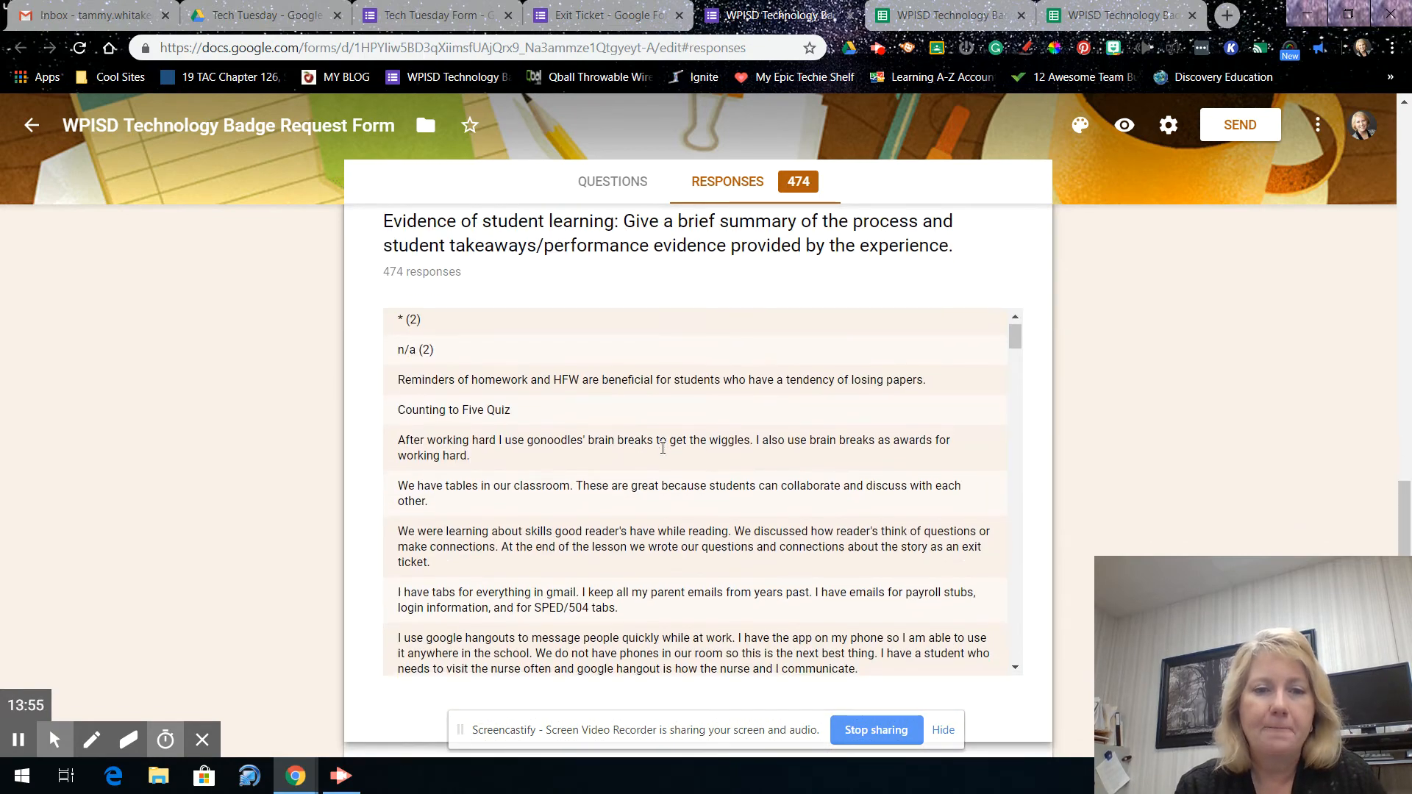
{"action": "scroll", "coordinate": [663, 448], "scroll_direction": "down", "scroll_amount": 15}
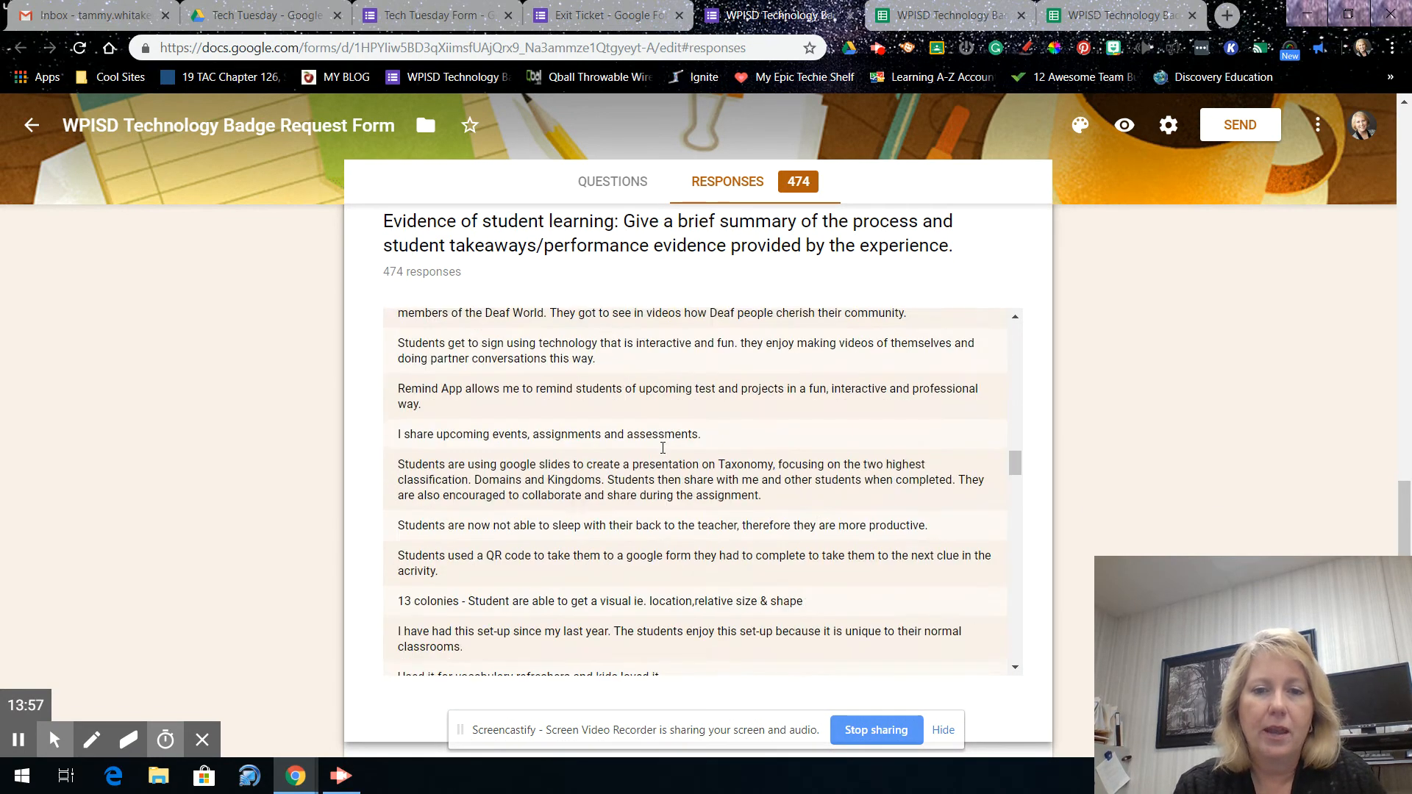
{"action": "scroll", "coordinate": [1011, 457], "scroll_direction": "down", "scroll_amount": 2}
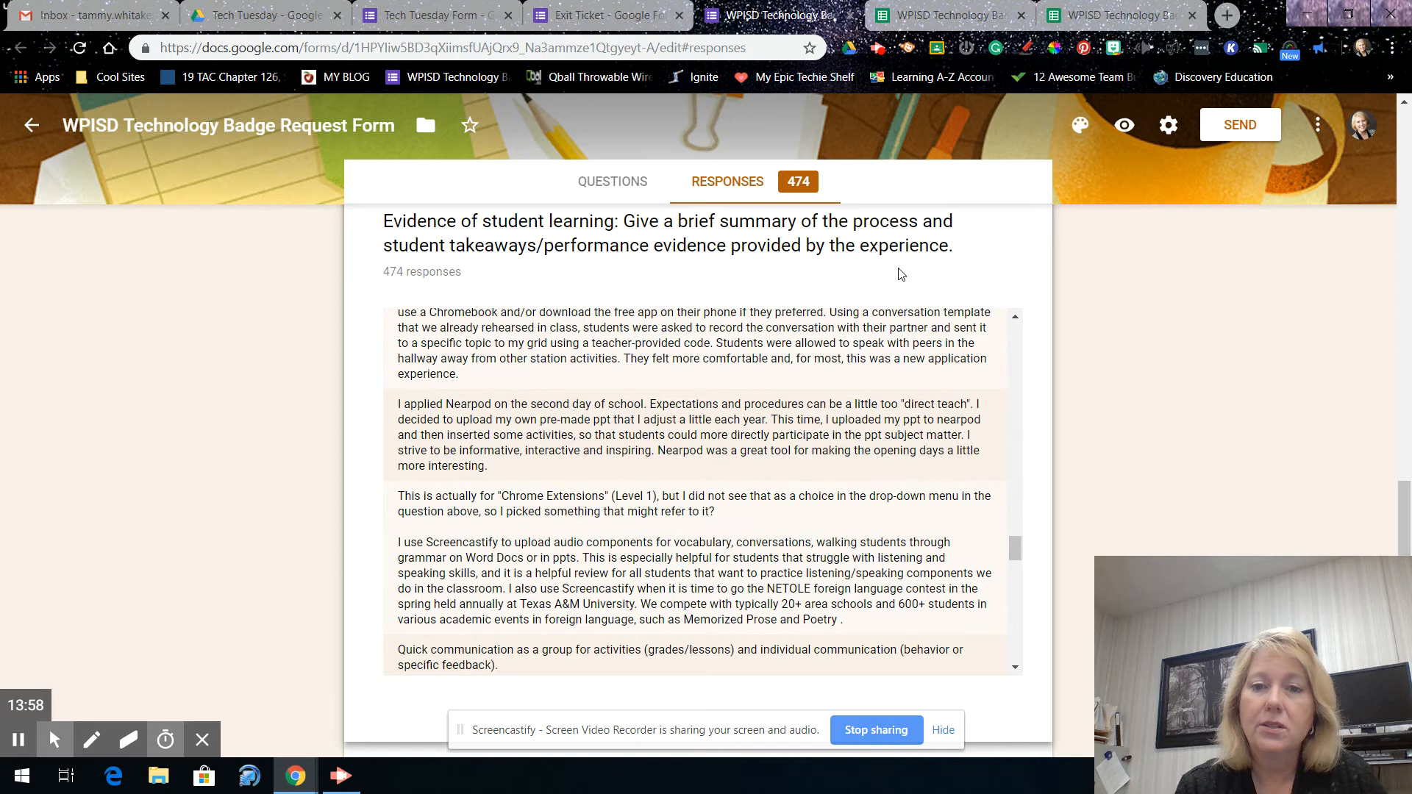
{"action": "scroll", "coordinate": [900, 274], "scroll_direction": "down", "scroll_amount": 15}
{"action": "scroll", "coordinate": [899, 274], "scroll_direction": "up", "scroll_amount": 10}
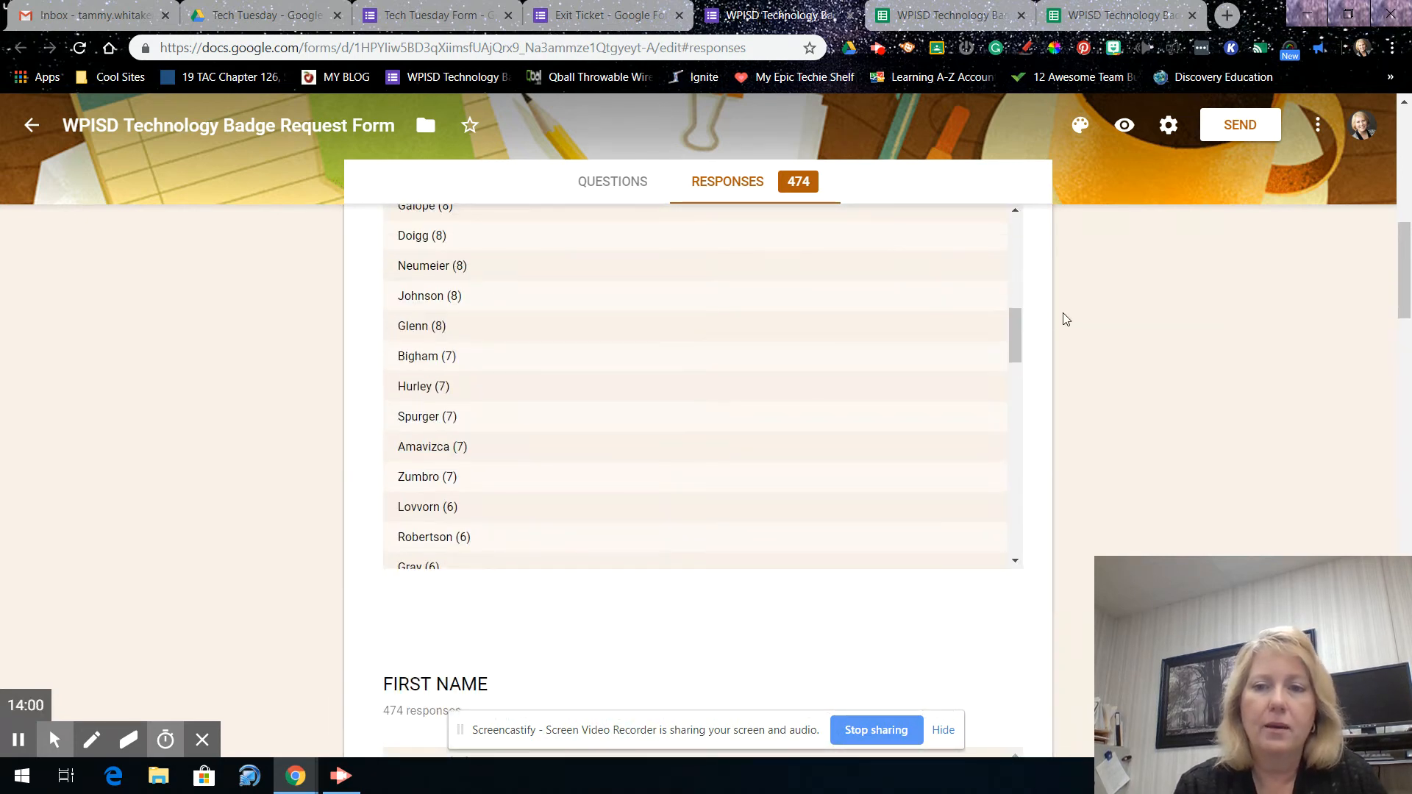
{"action": "scroll", "coordinate": [1034, 316], "scroll_direction": "up", "scroll_amount": 15}
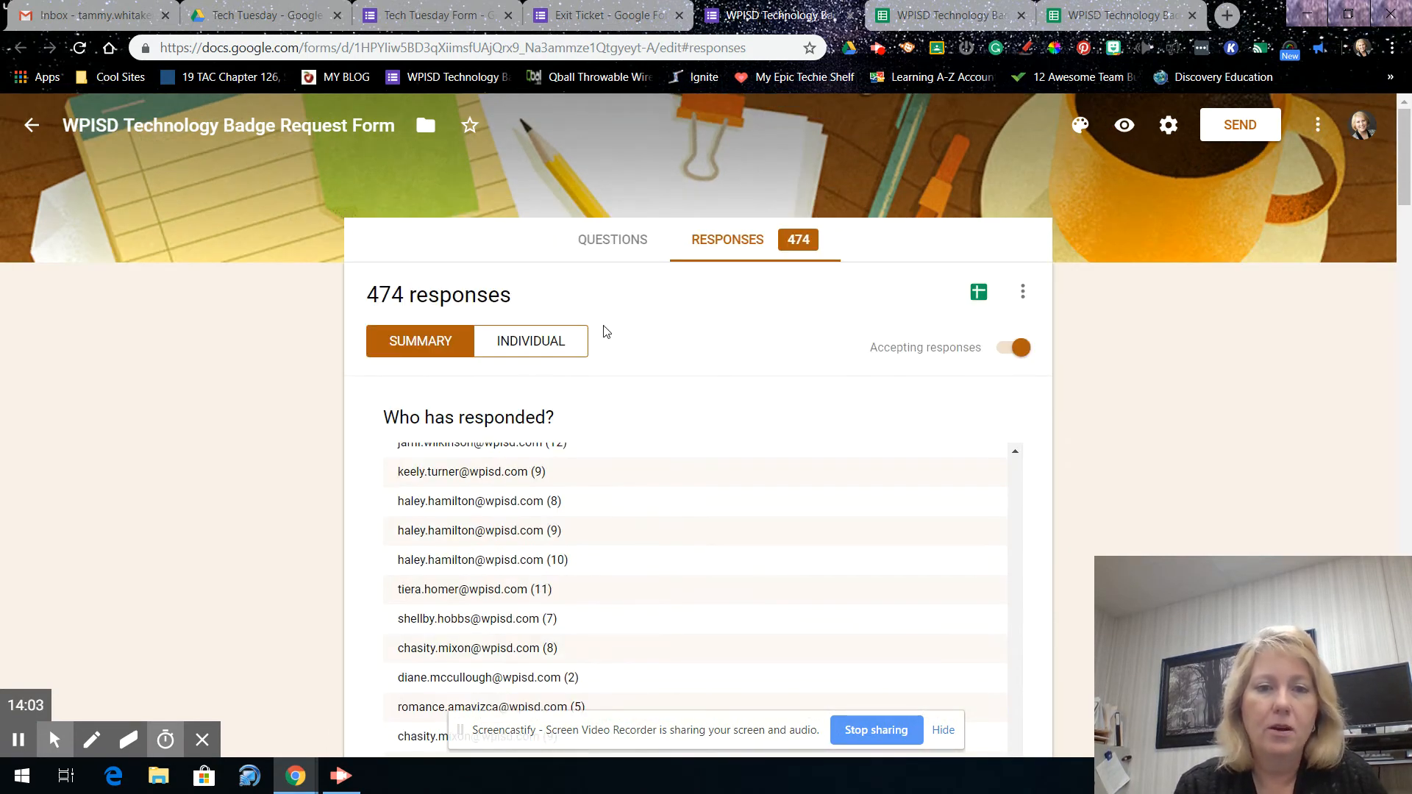
- Show the badge form's responses individually and jump to response 100
{"action": "left_click", "coordinate": [562, 343]}
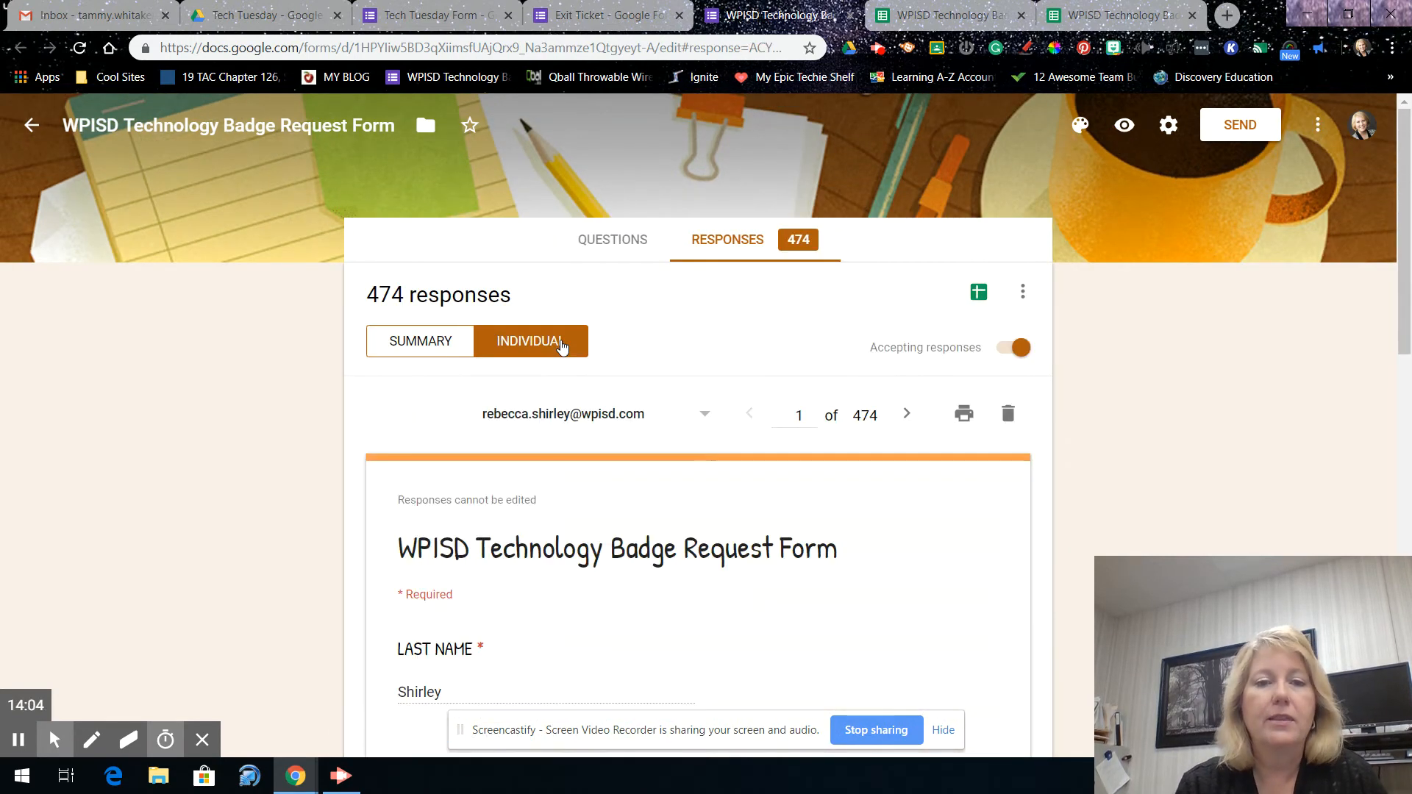
{"action": "left_click", "coordinate": [811, 420]}
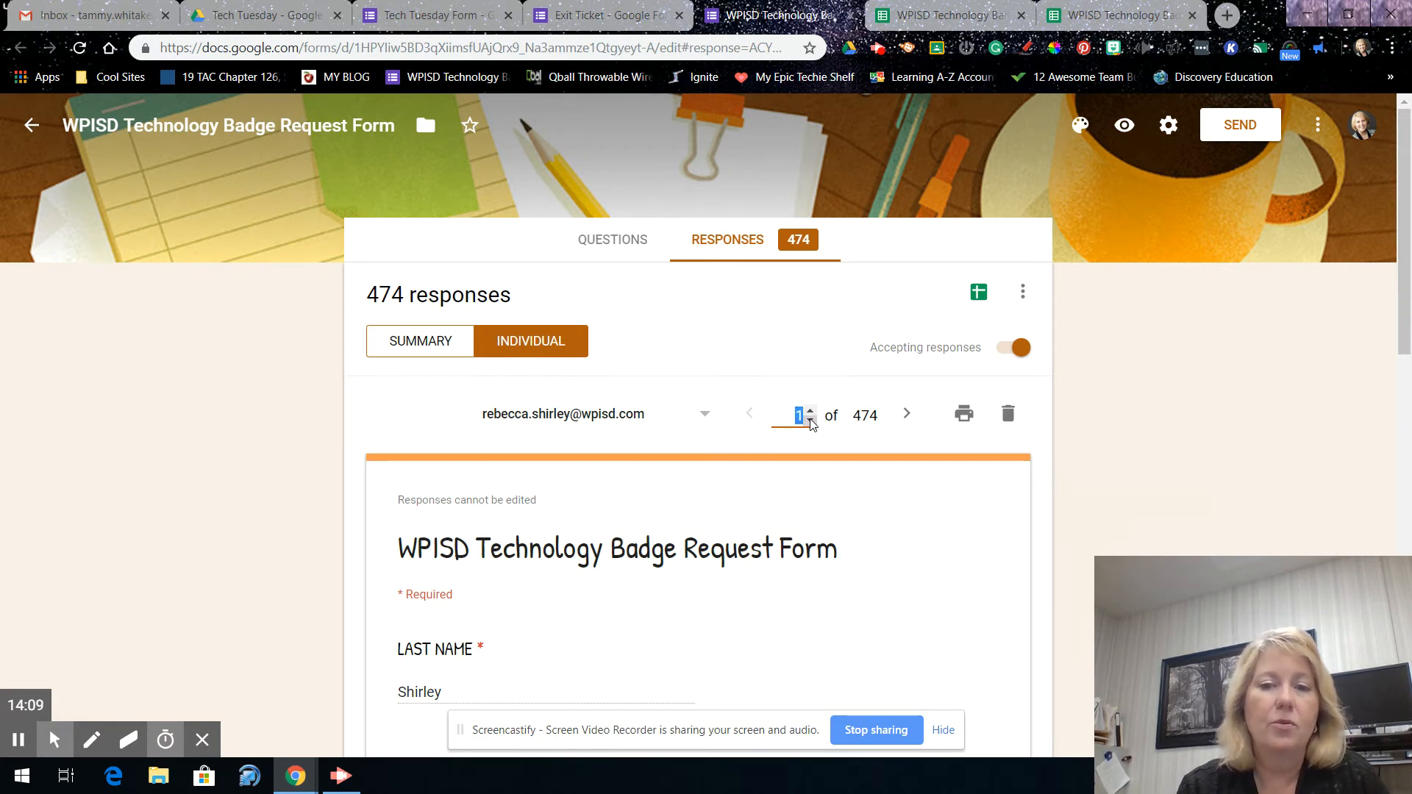
{"action": "right_click", "coordinate": [794, 418]}
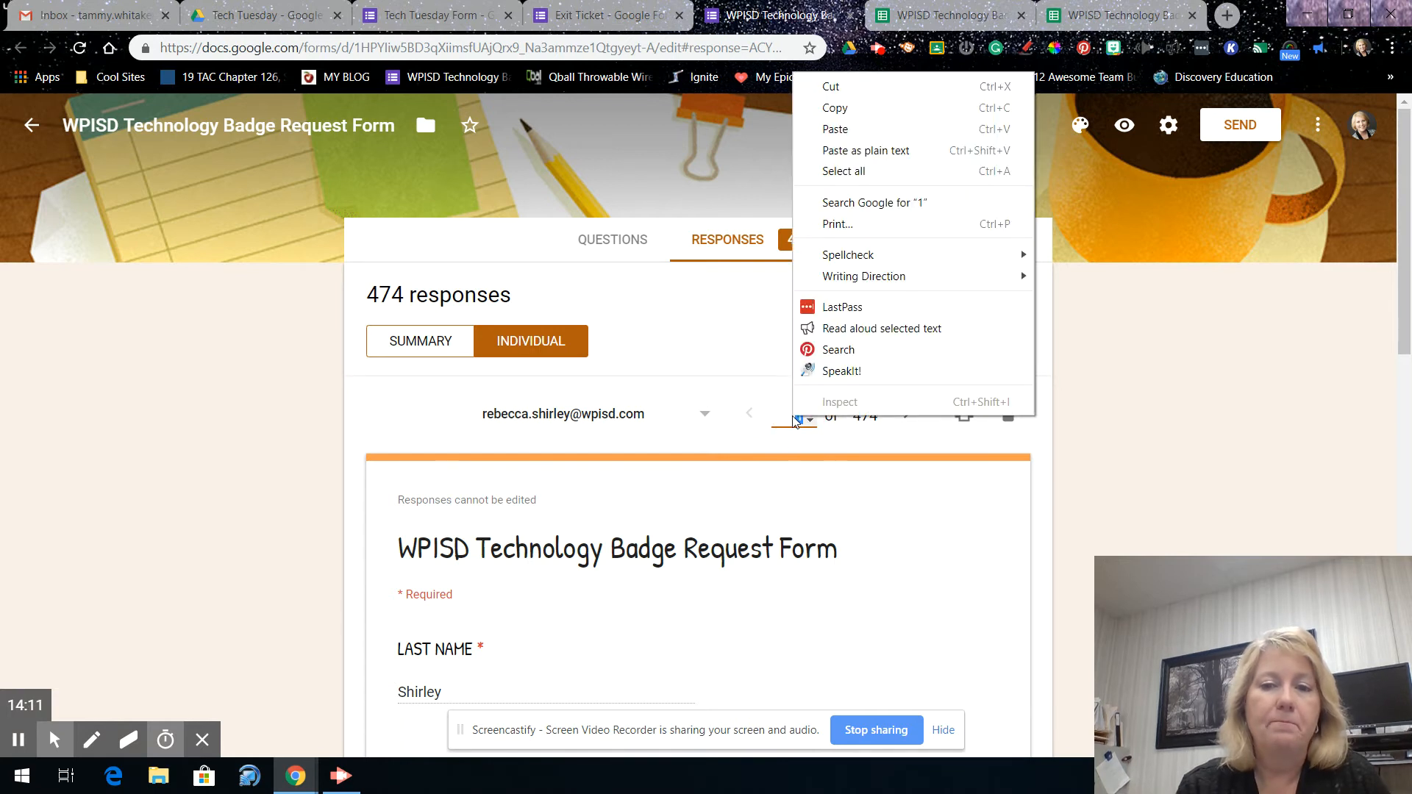
{"action": "left_click", "coordinate": [791, 418]}
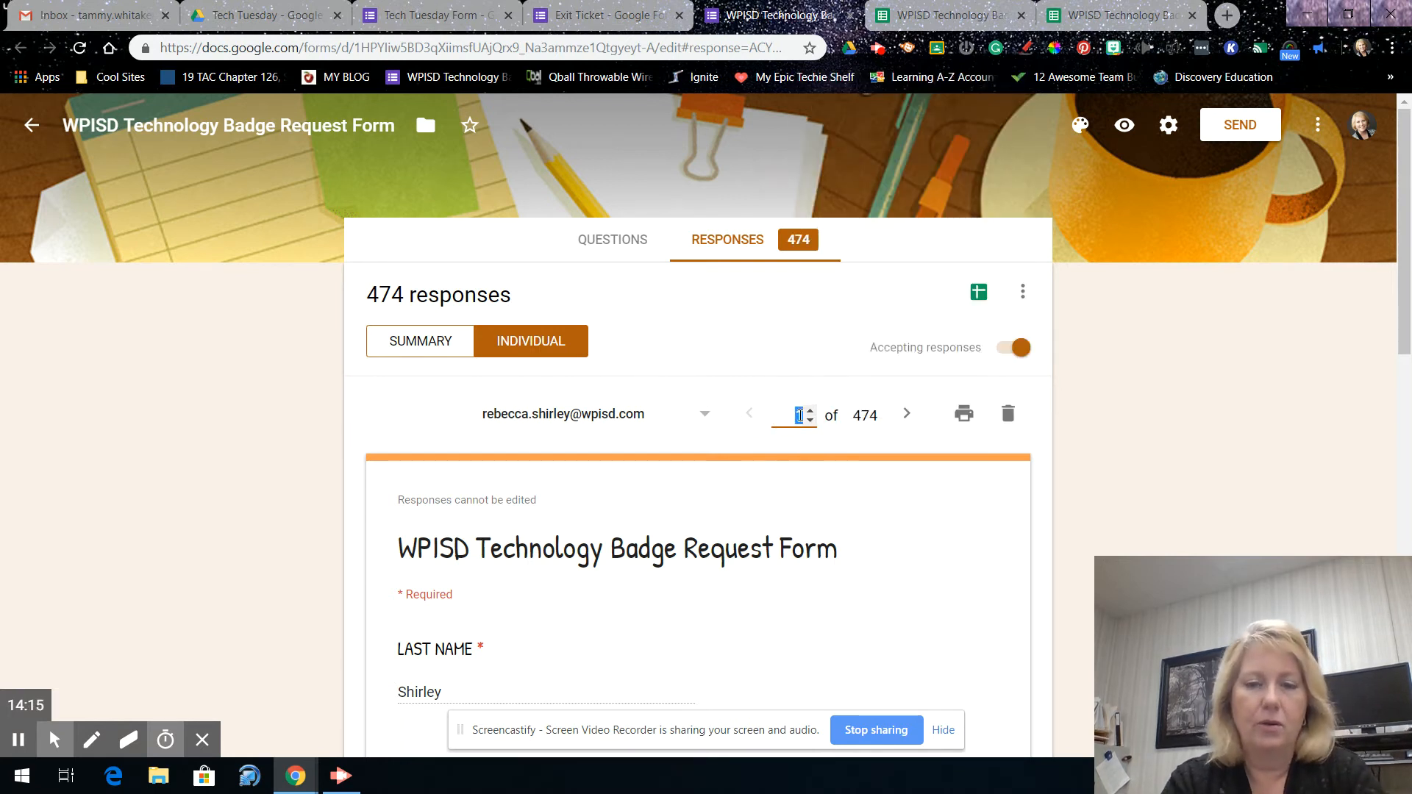
{"action": "key", "text": "Return"}
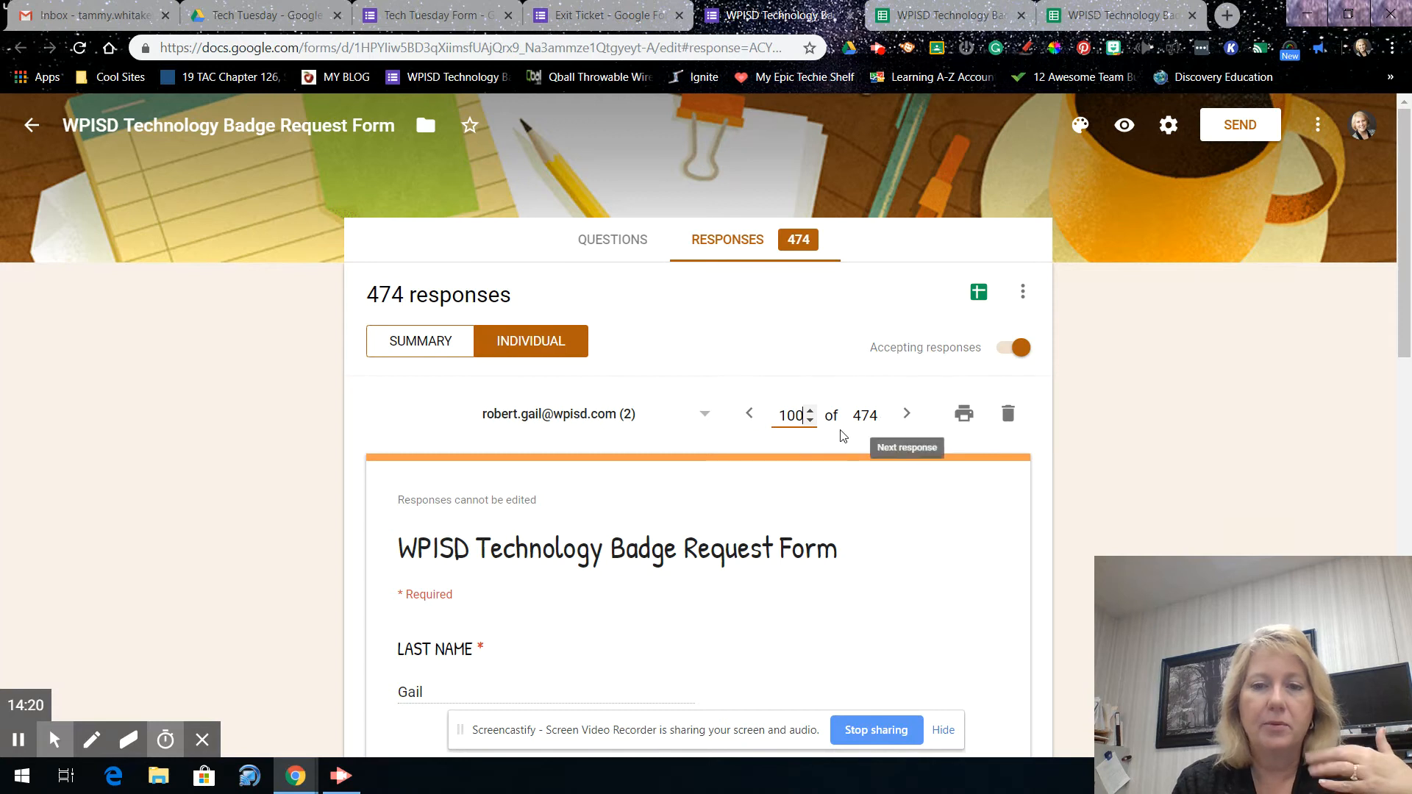
{"action": "scroll", "coordinate": [1006, 561], "scroll_direction": "down", "scroll_amount": 1}
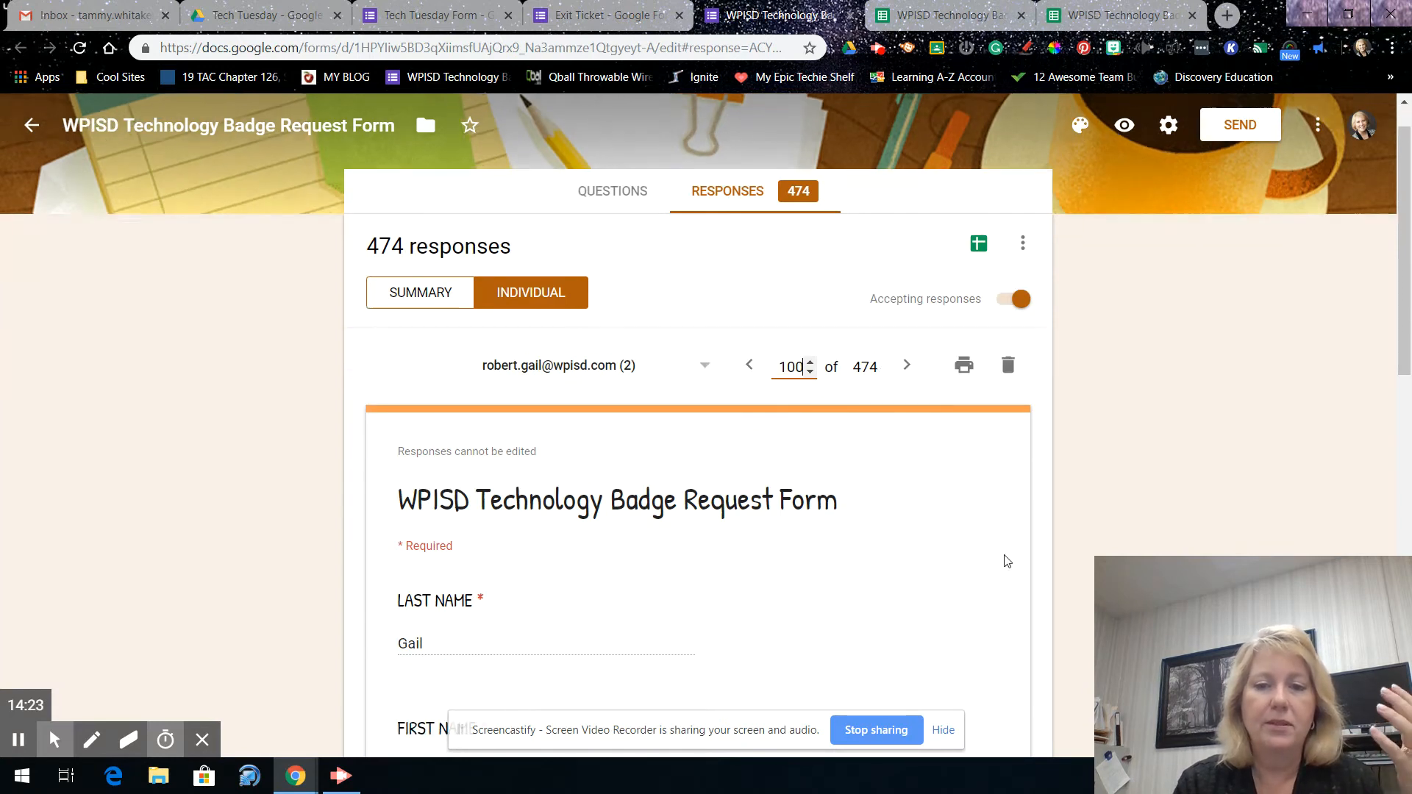
{"action": "scroll", "coordinate": [1056, 545], "scroll_direction": "up", "scroll_amount": 1}
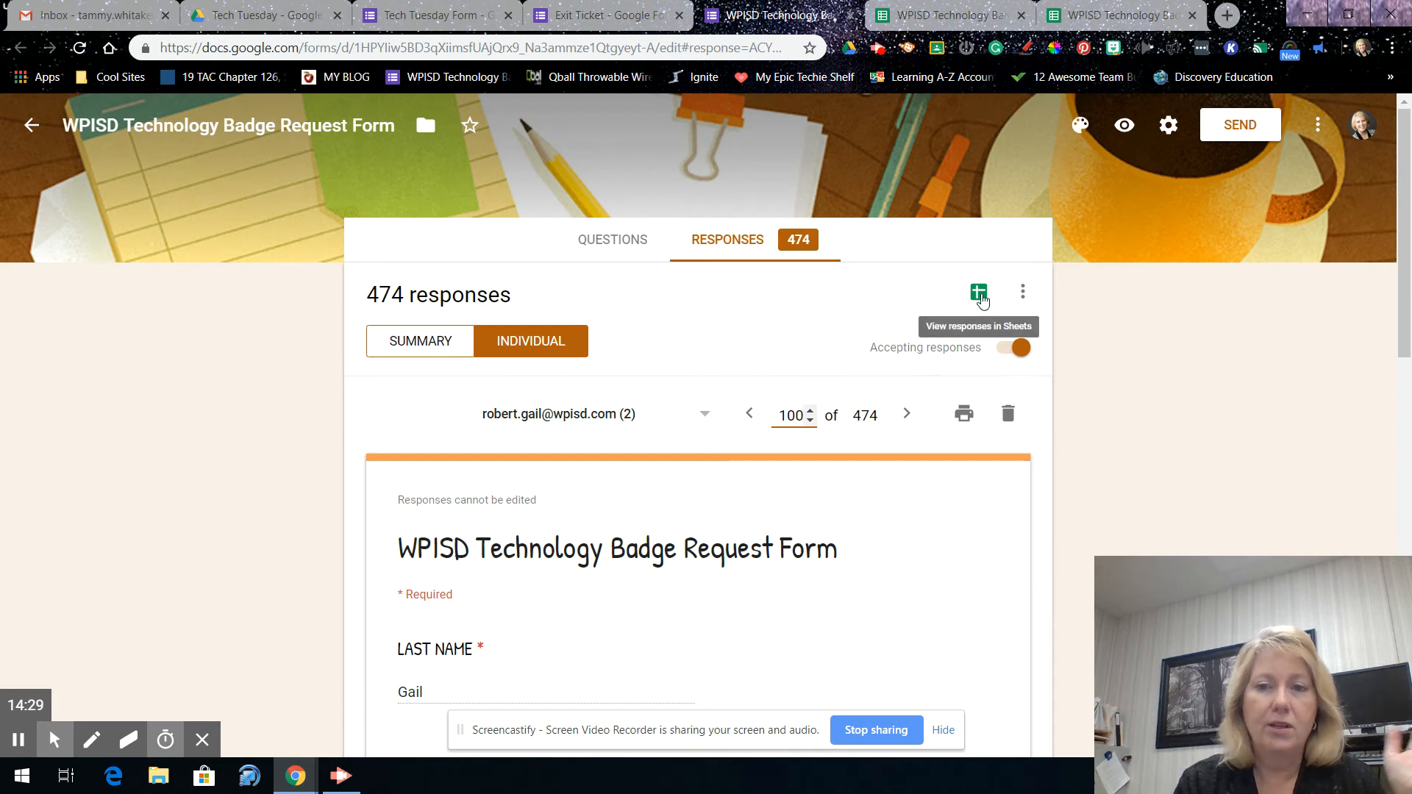
- View the badge form's responses in its linked spreadsheet and return to the form's questions
{"action": "left_click", "coordinate": [929, 15]}
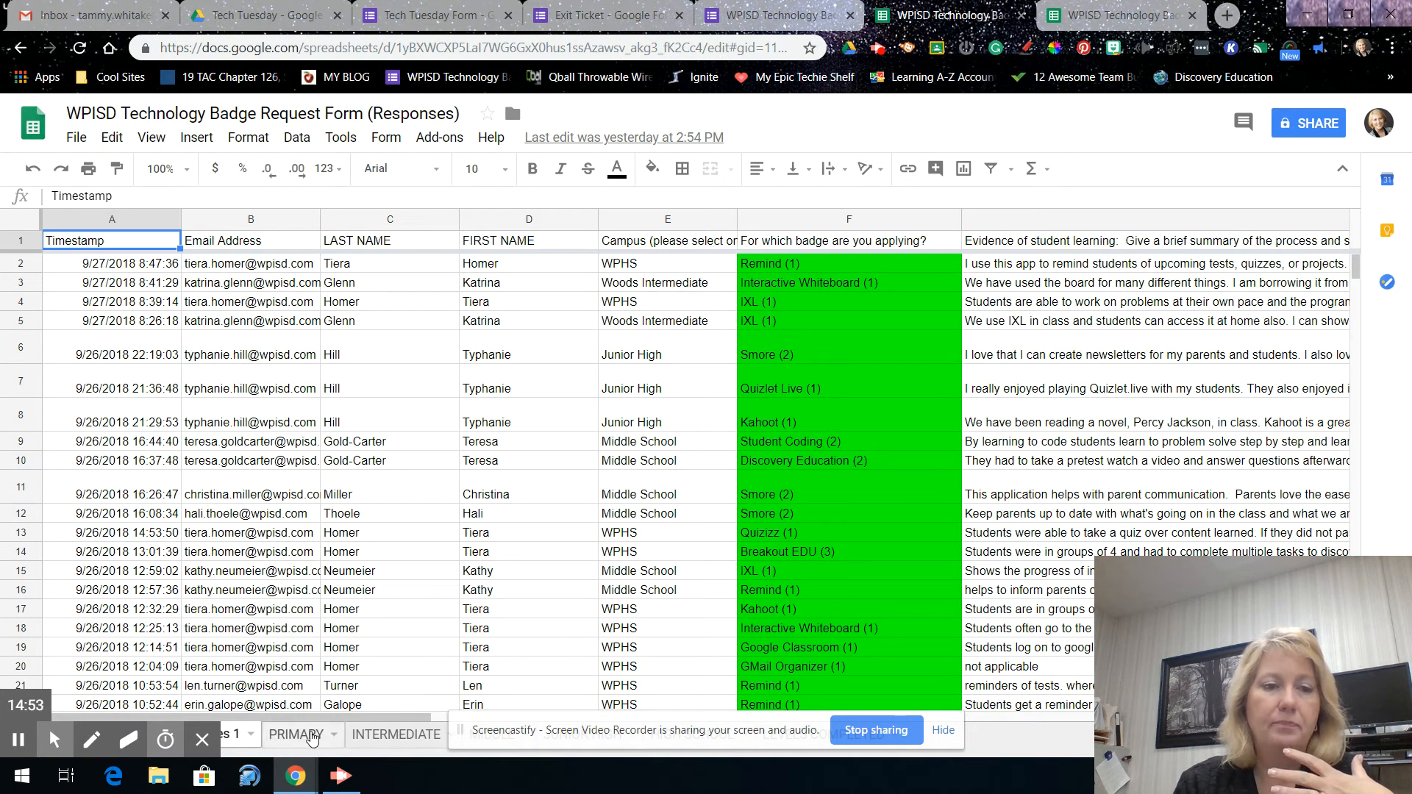
{"action": "mouse_move", "coordinate": [219, 739]}
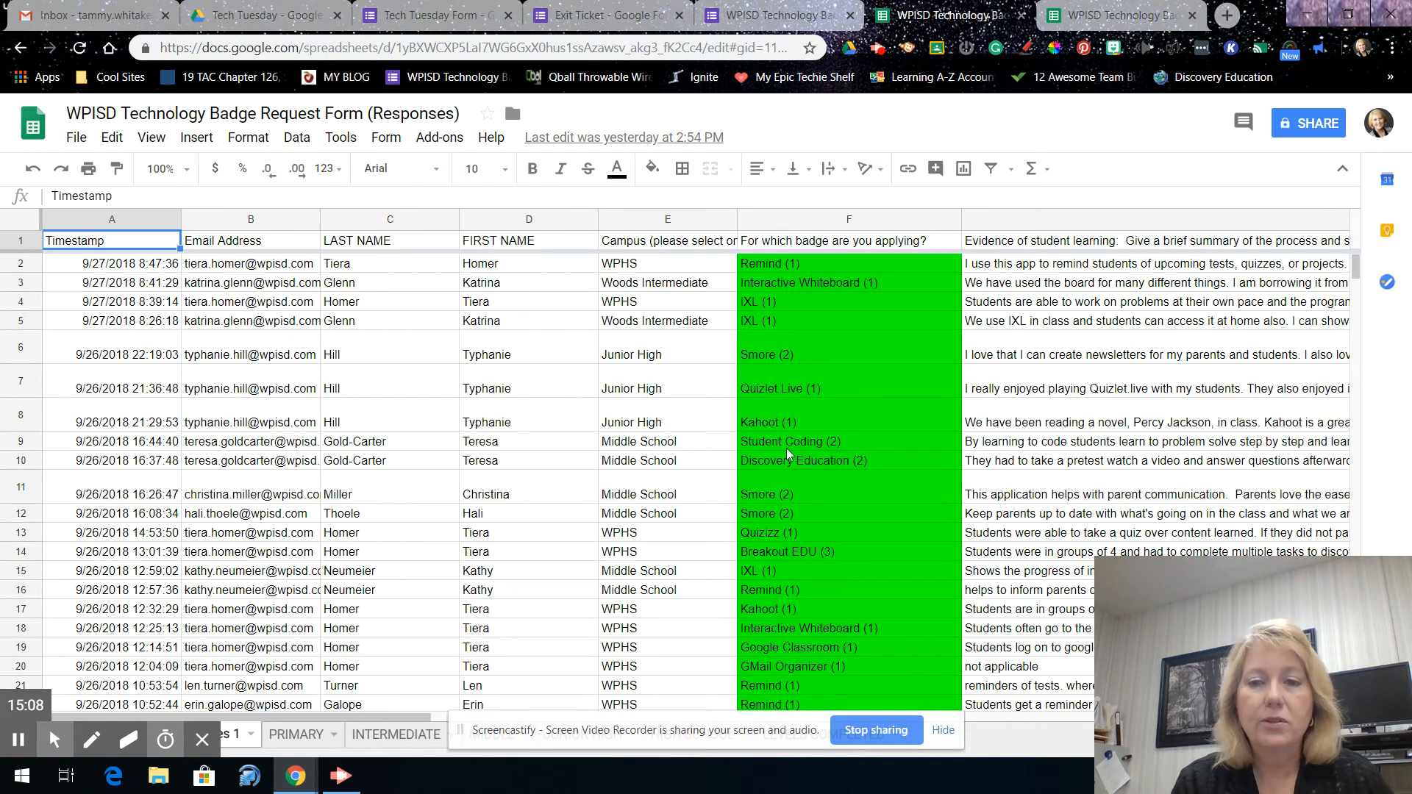
{"action": "left_click", "coordinate": [780, 14]}
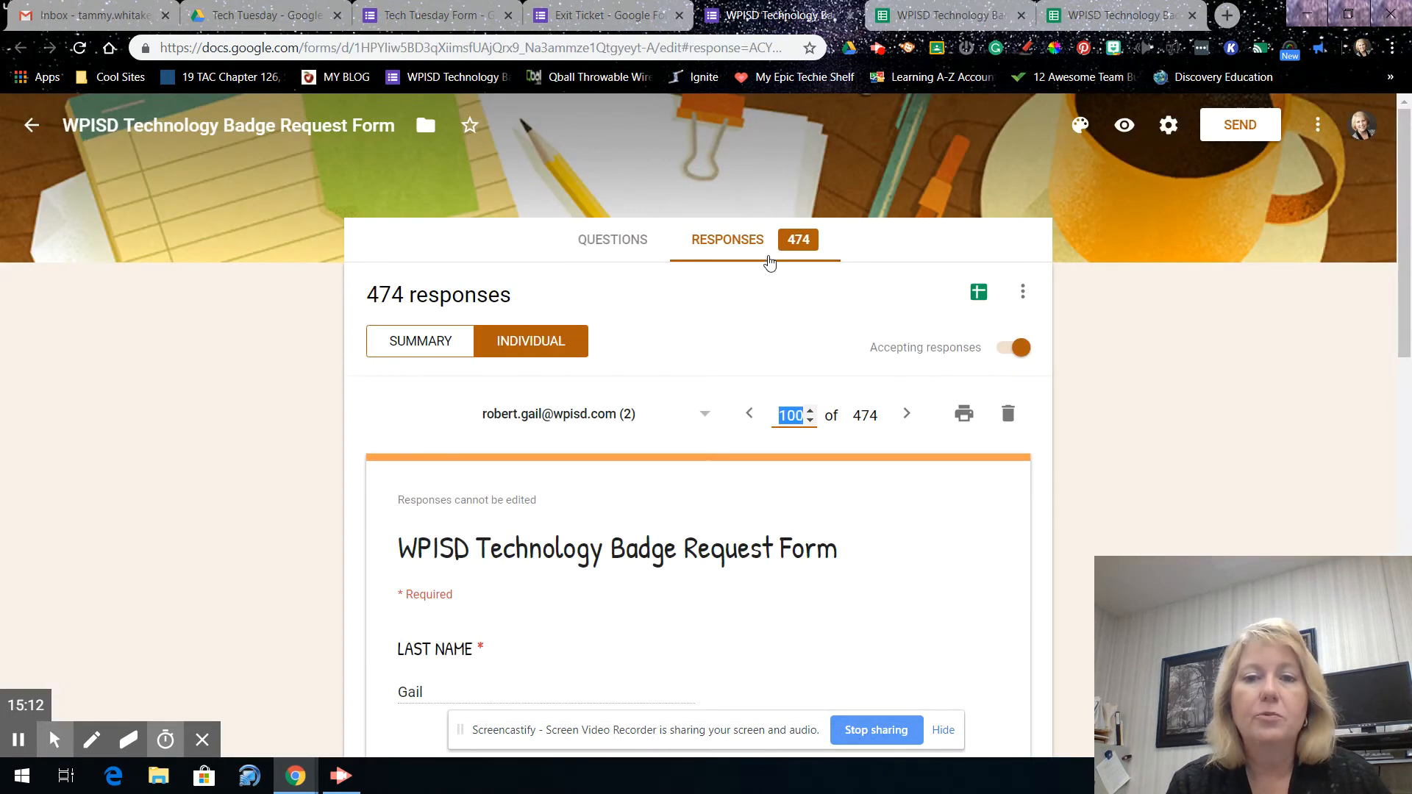
{"action": "left_click", "coordinate": [605, 247]}
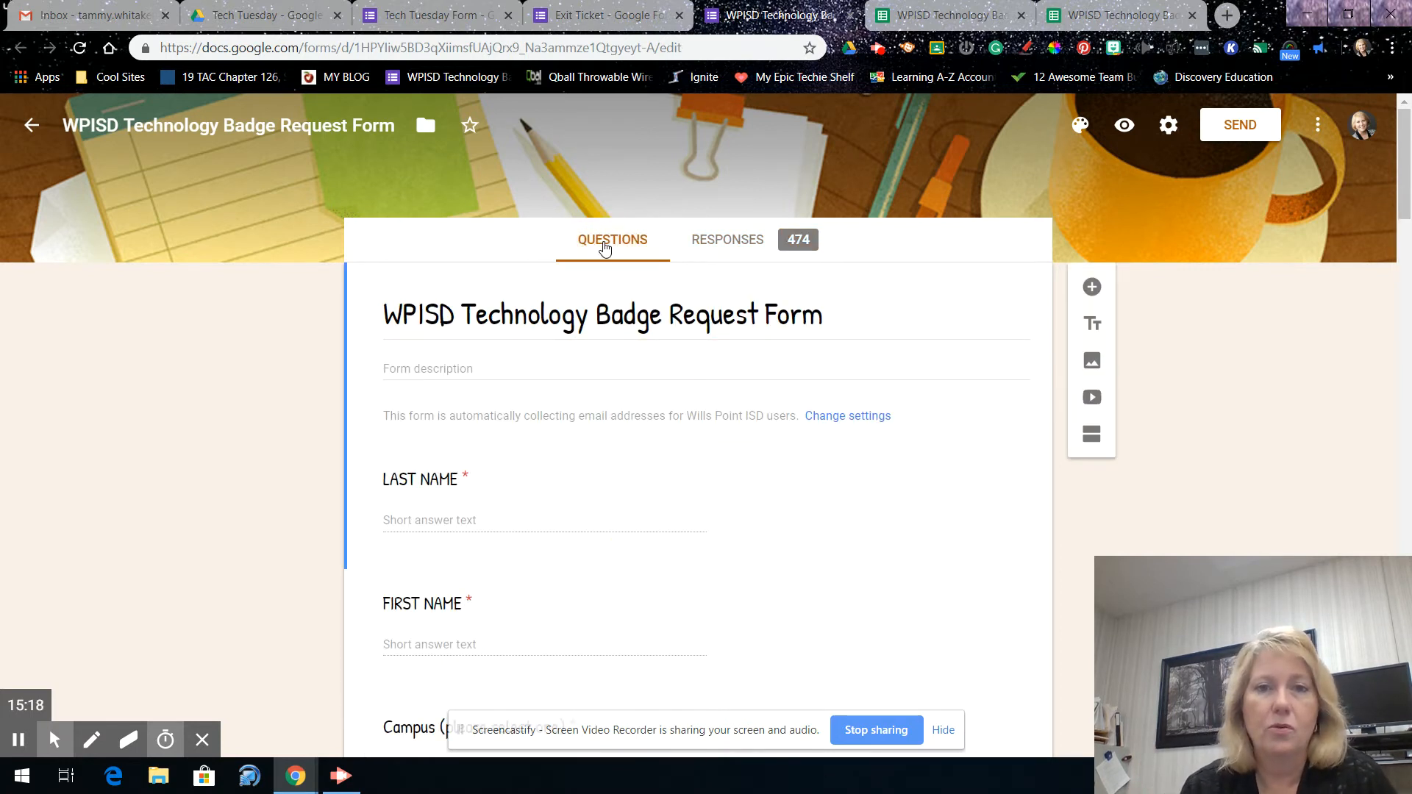
- Preview the Tech Tuesday Form and select Option 1 and Opton 2 for the checkboxes question
{"action": "left_click", "coordinate": [603, 16]}
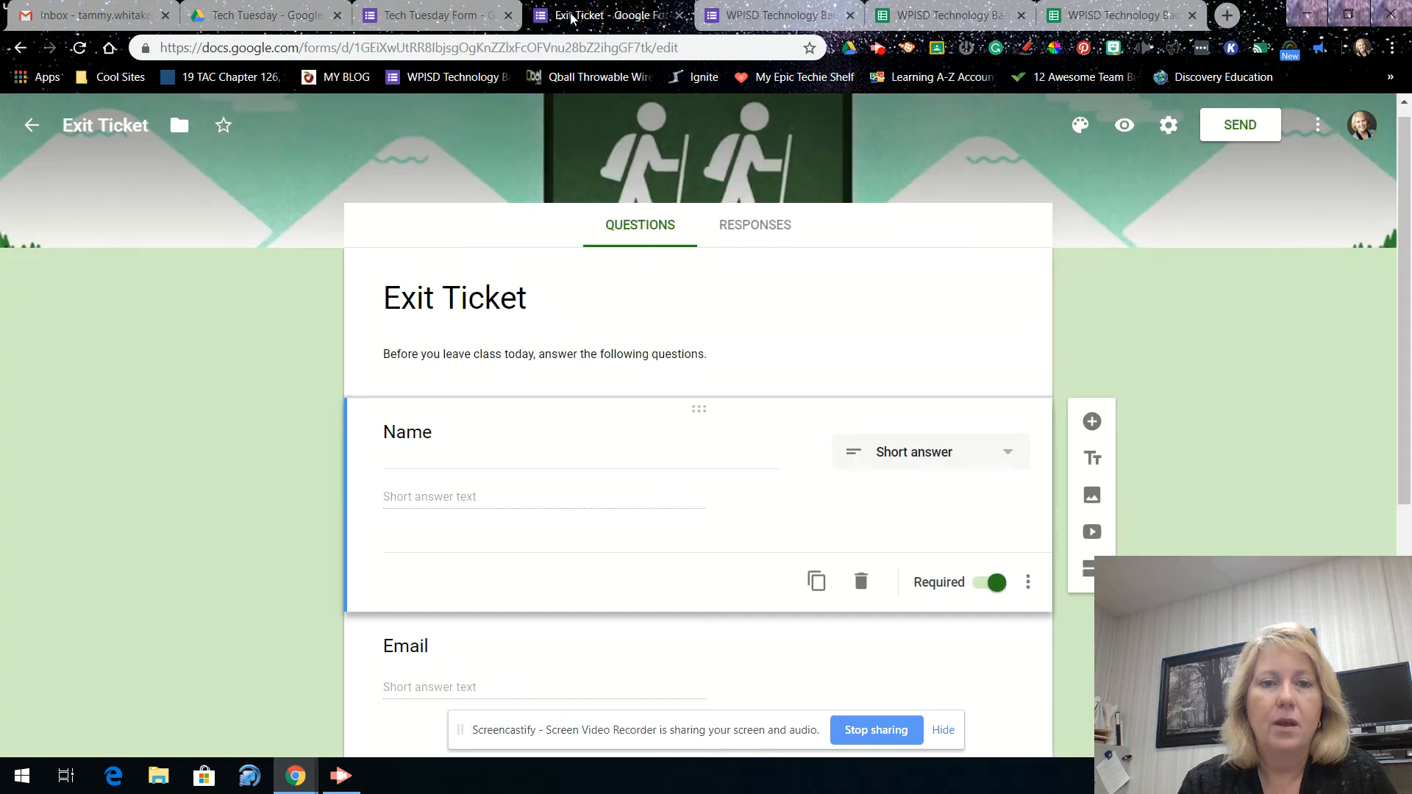
{"action": "left_click", "coordinate": [426, 20]}
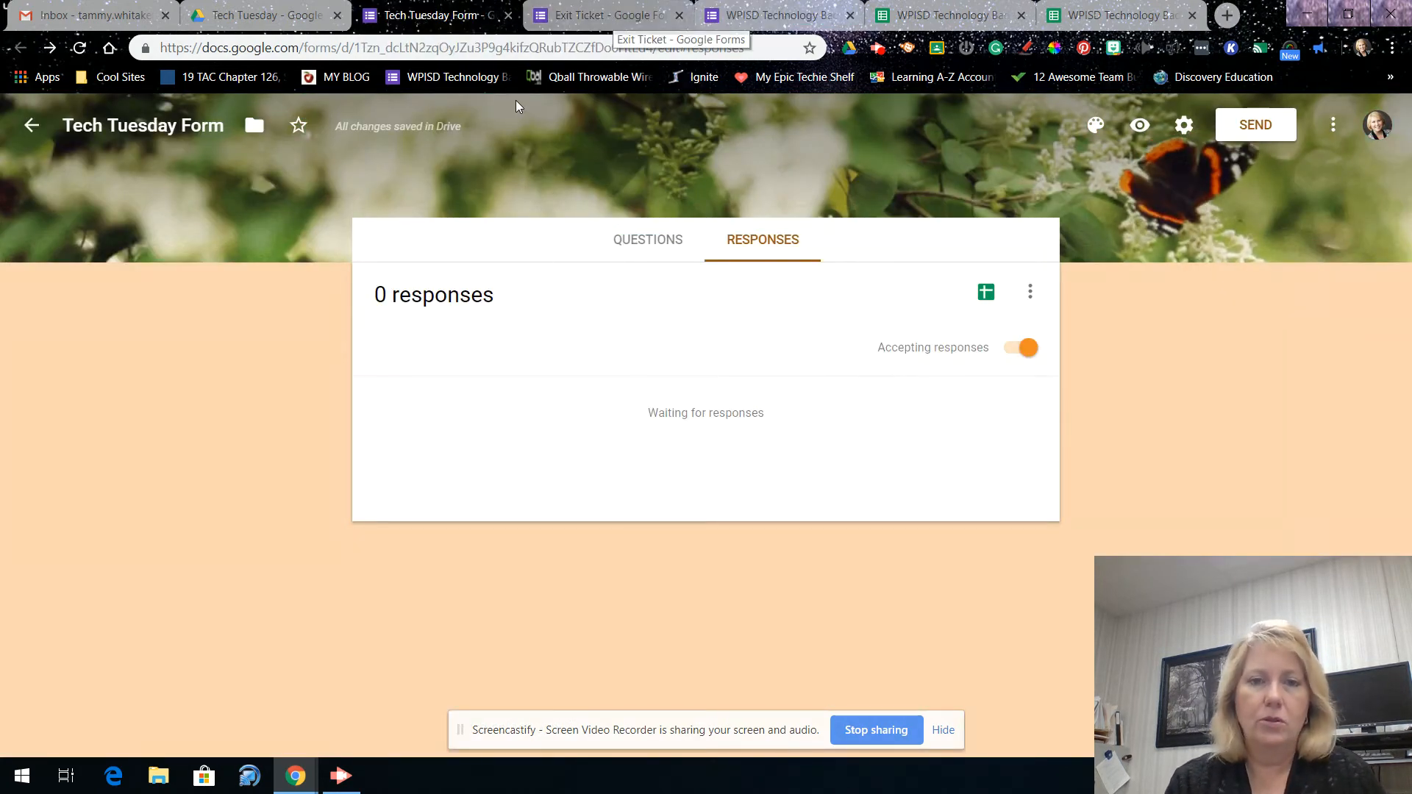
{"action": "left_click", "coordinate": [1139, 126]}
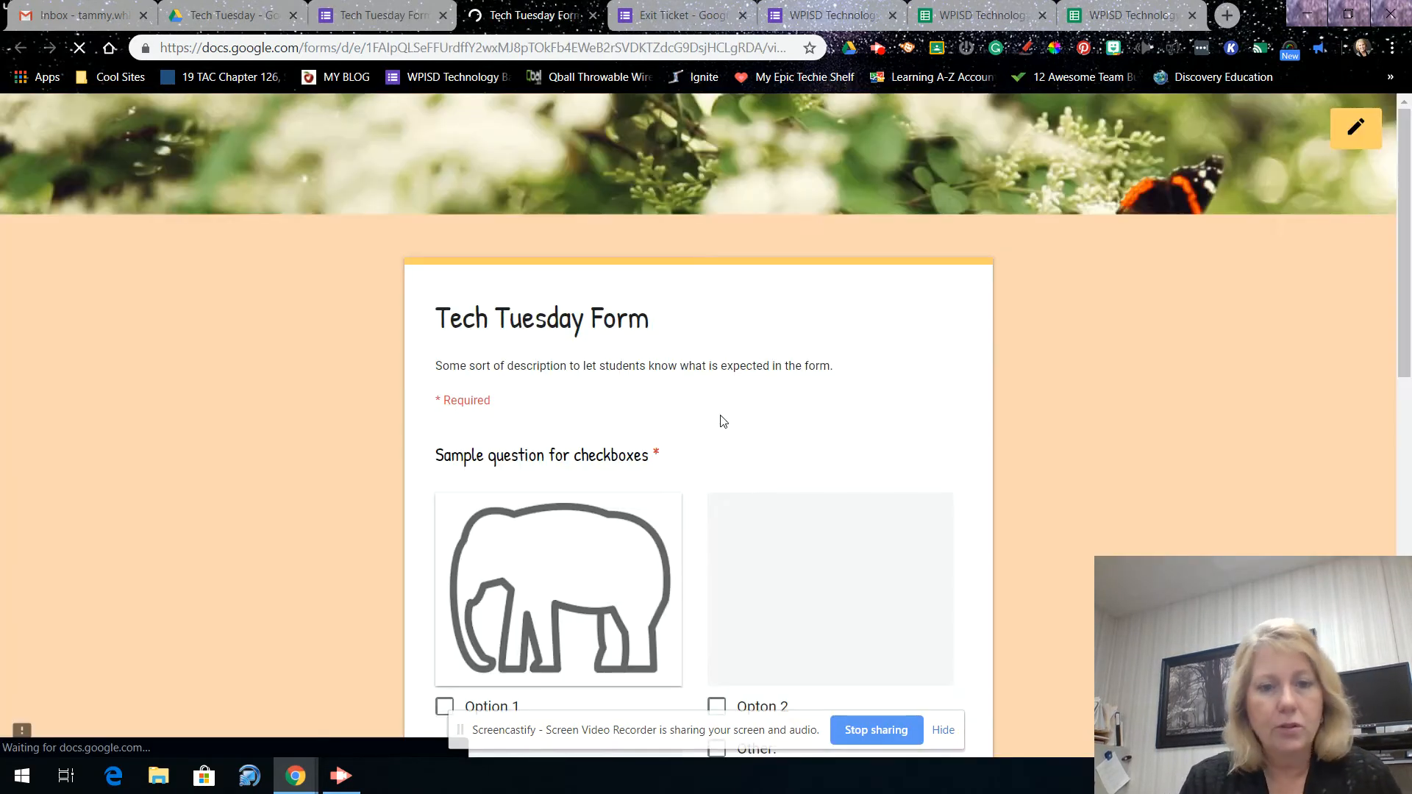
{"action": "scroll", "coordinate": [691, 456], "scroll_direction": "down", "scroll_amount": 2}
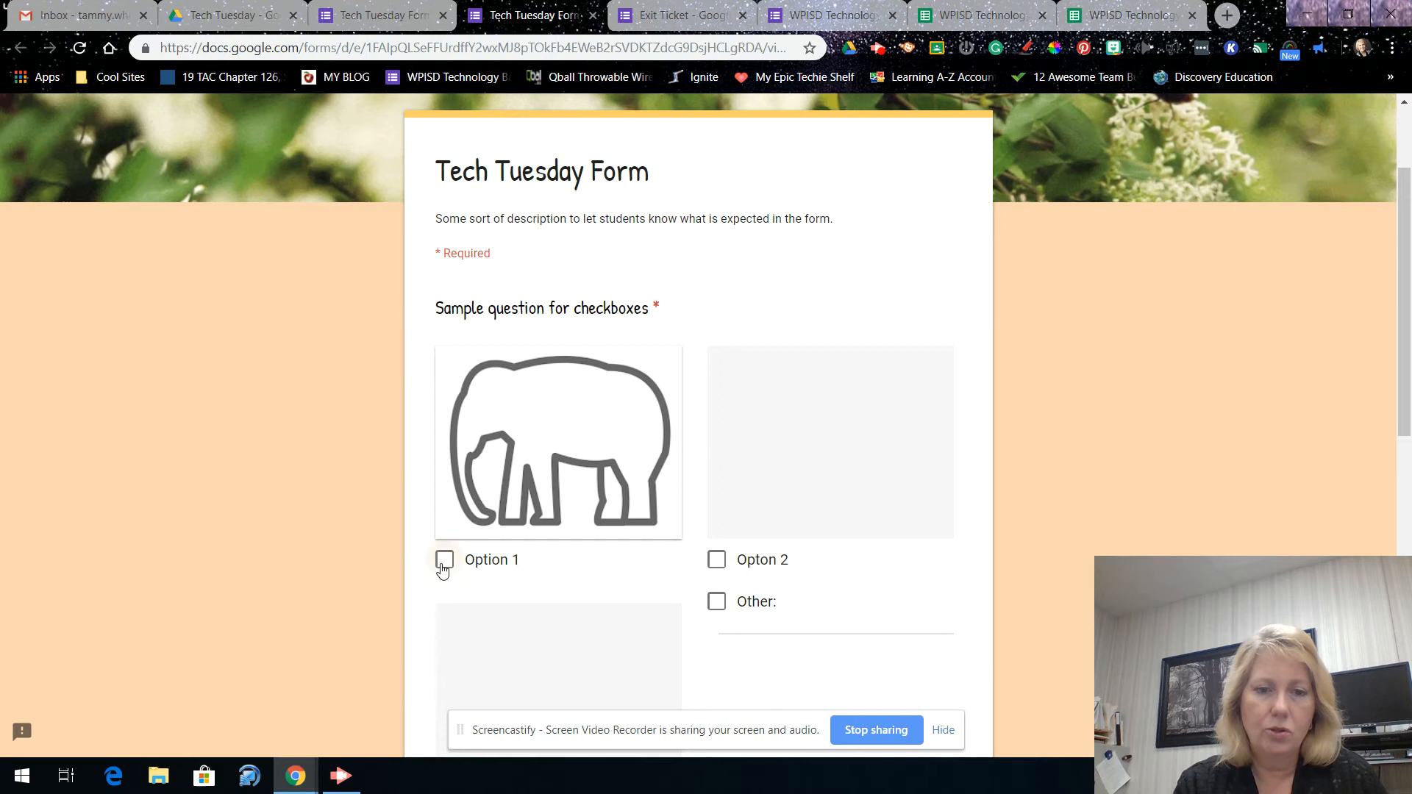
{"action": "left_click", "coordinate": [444, 563]}
{"action": "left_click", "coordinate": [718, 562]}
{"action": "scroll", "coordinate": [718, 570], "scroll_direction": "down", "scroll_amount": 3}
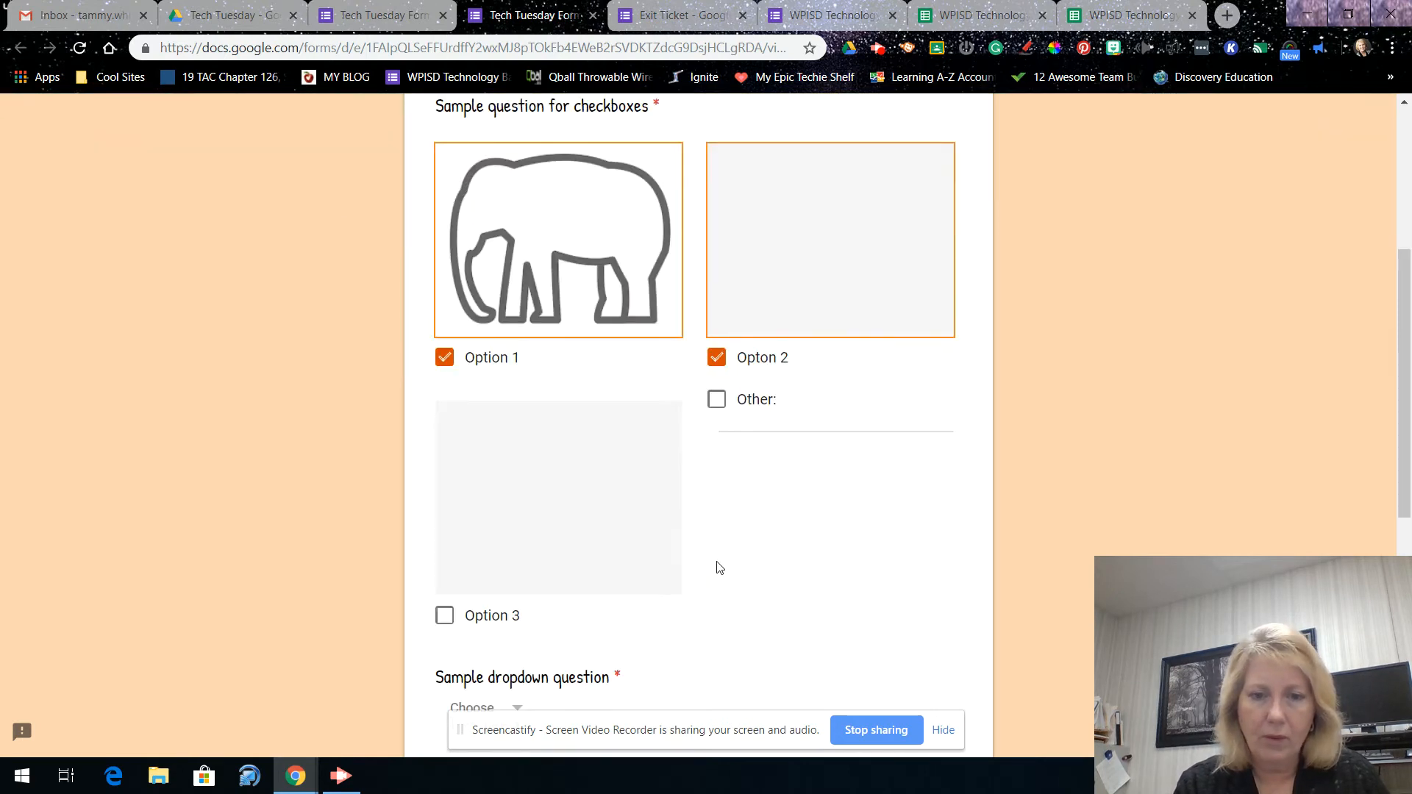
- Answer the dropdown and multiple choice questions with Option 2 and the paragraph question with "Here is my awesome answer"
{"action": "scroll", "coordinate": [717, 568], "scroll_direction": "down", "scroll_amount": 6}
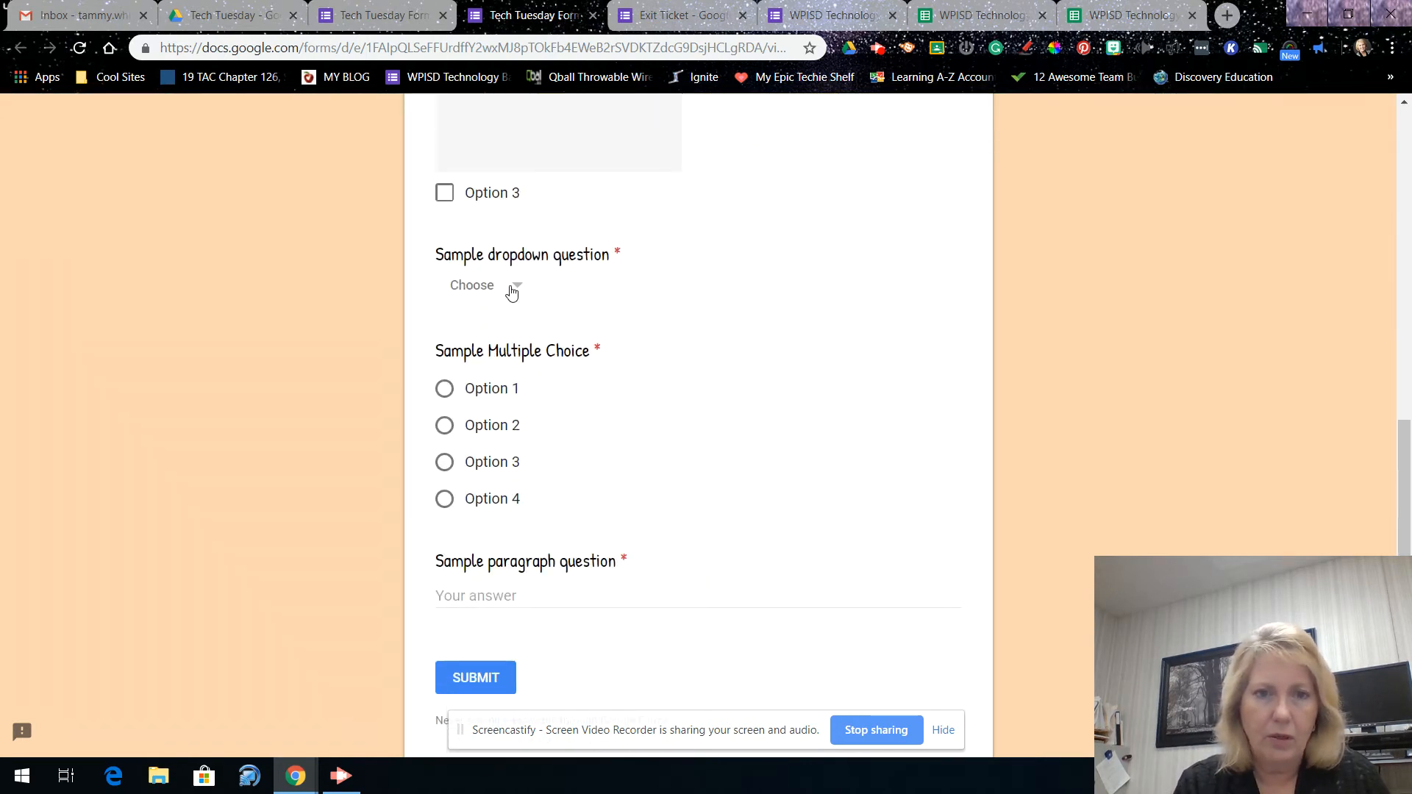
{"action": "left_click", "coordinate": [511, 292]}
{"action": "left_click", "coordinate": [474, 377]}
{"action": "left_click", "coordinate": [444, 432]}
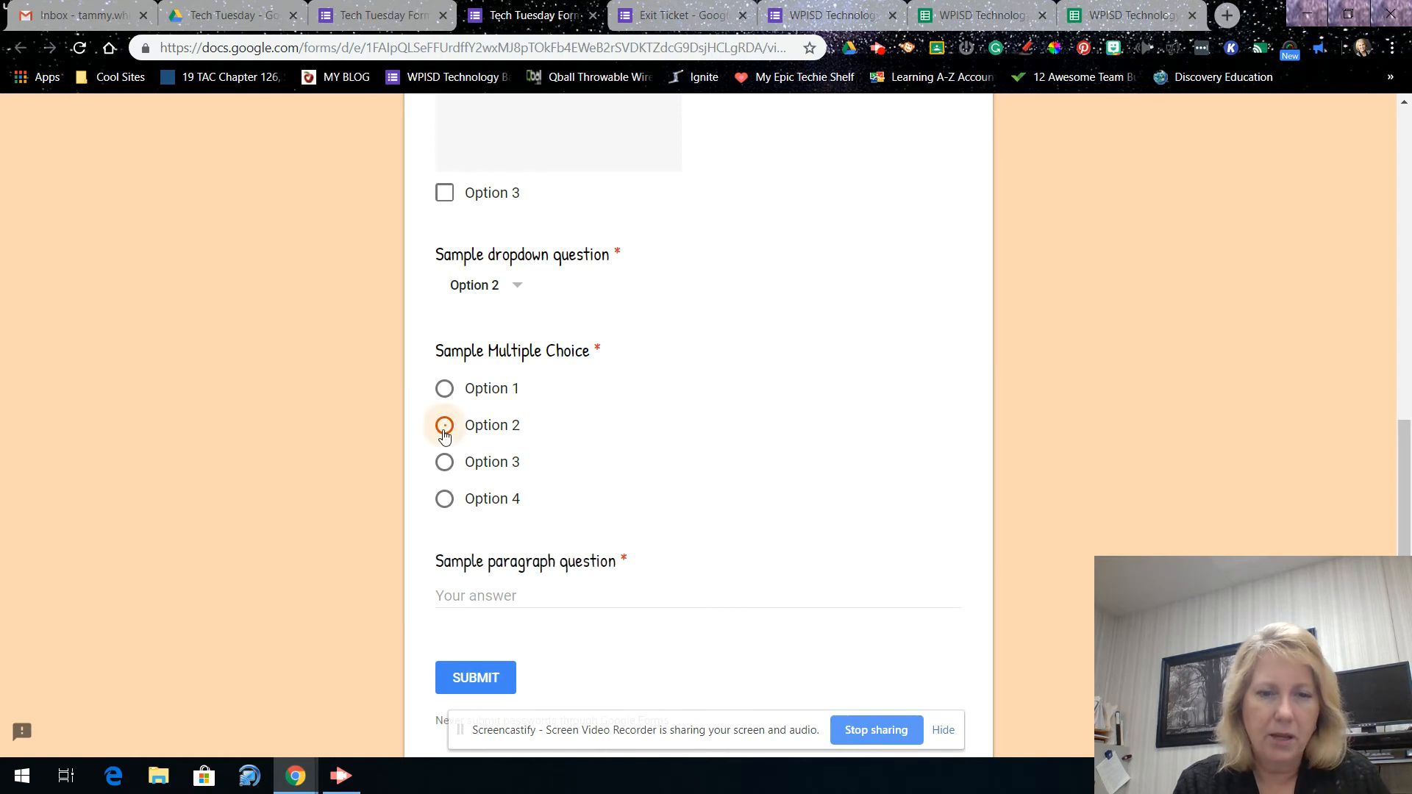
{"action": "left_click", "coordinate": [490, 593]}
{"action": "type", "text": "Here is my awesome answer"}
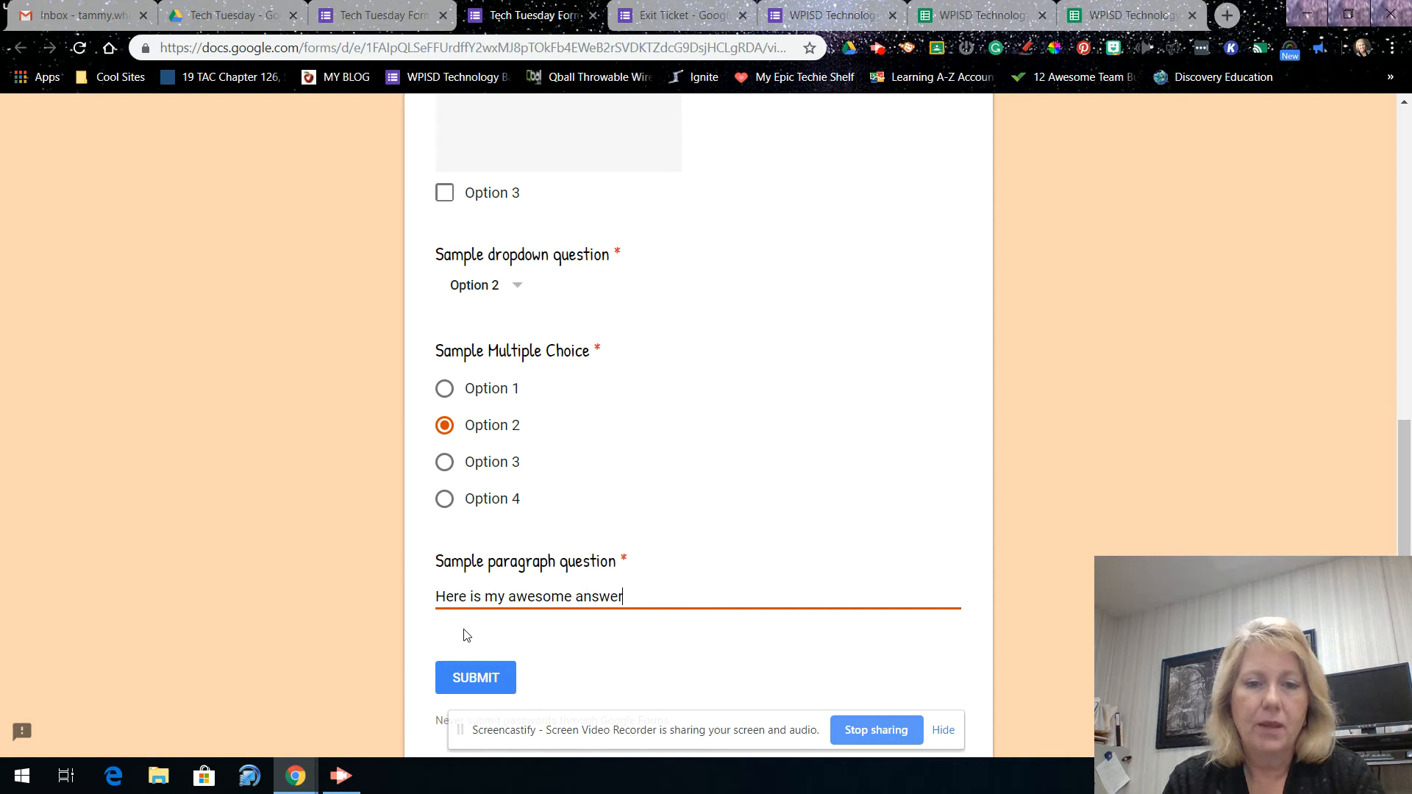
- Submit the Tech Tuesday Form answers and review the response summary charts back in the form editor
{"action": "left_click", "coordinate": [468, 681]}
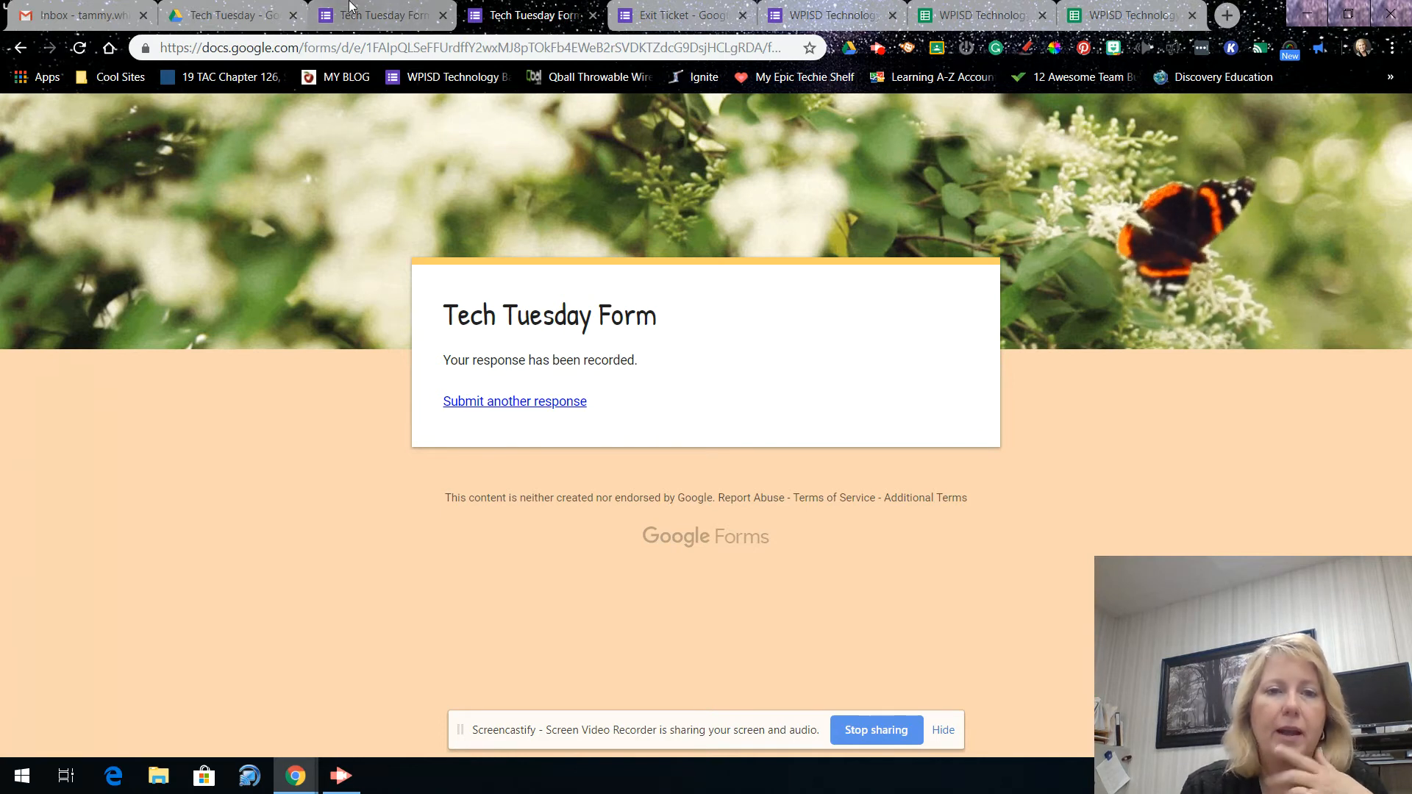
{"action": "left_click", "coordinate": [375, 18]}
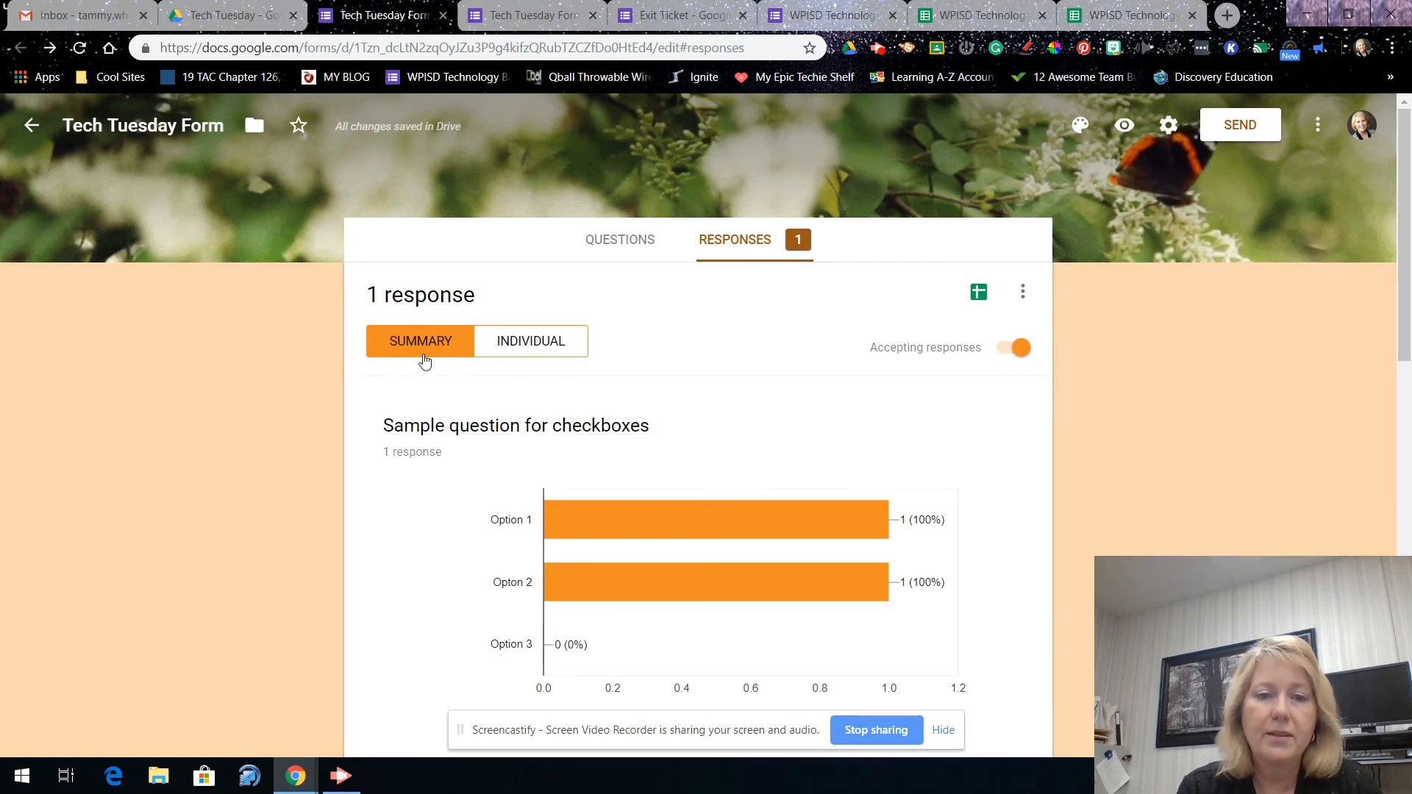
{"action": "scroll", "coordinate": [688, 557], "scroll_direction": "down", "scroll_amount": 10}
{"action": "scroll", "coordinate": [688, 559], "scroll_direction": "down", "scroll_amount": 2}
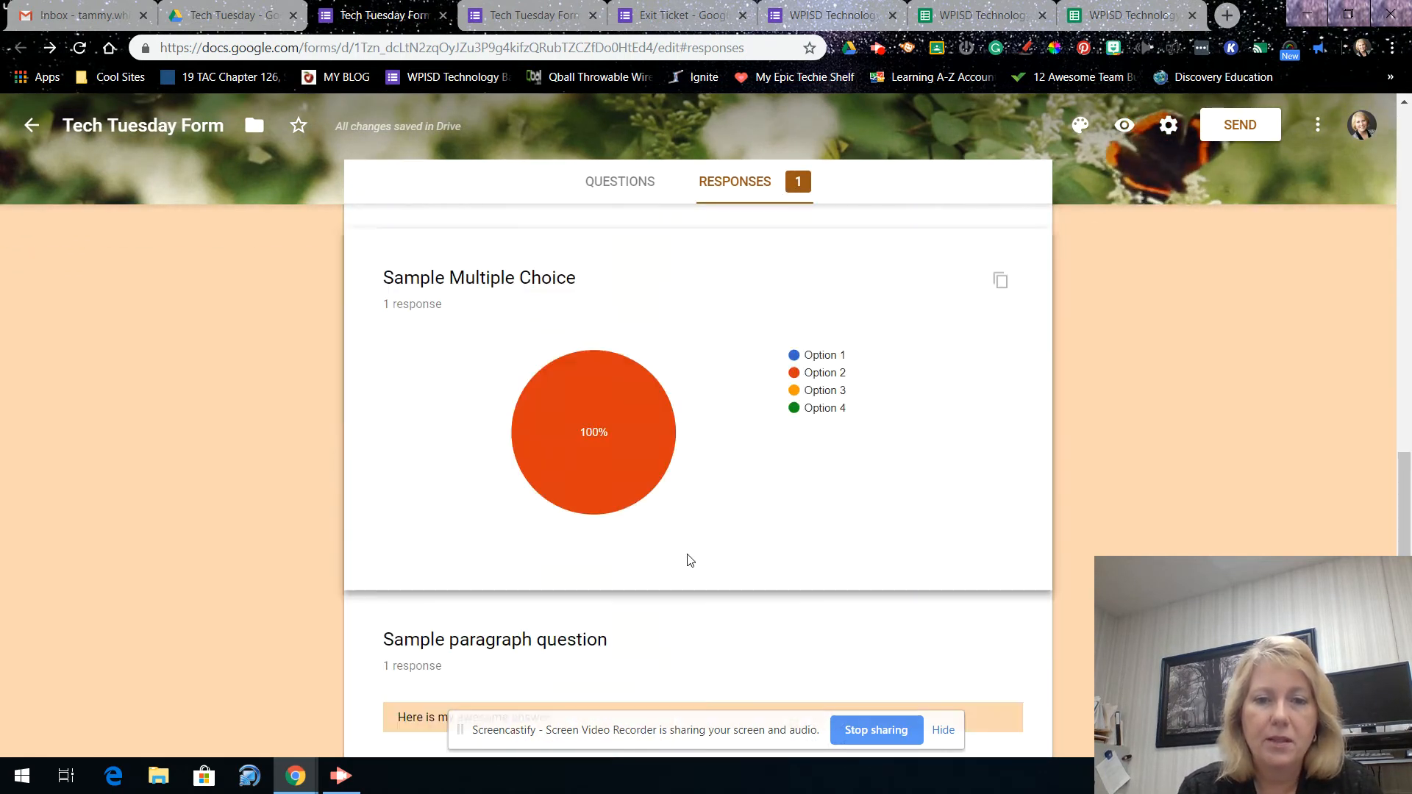
{"action": "scroll", "coordinate": [688, 559], "scroll_direction": "up", "scroll_amount": 15}
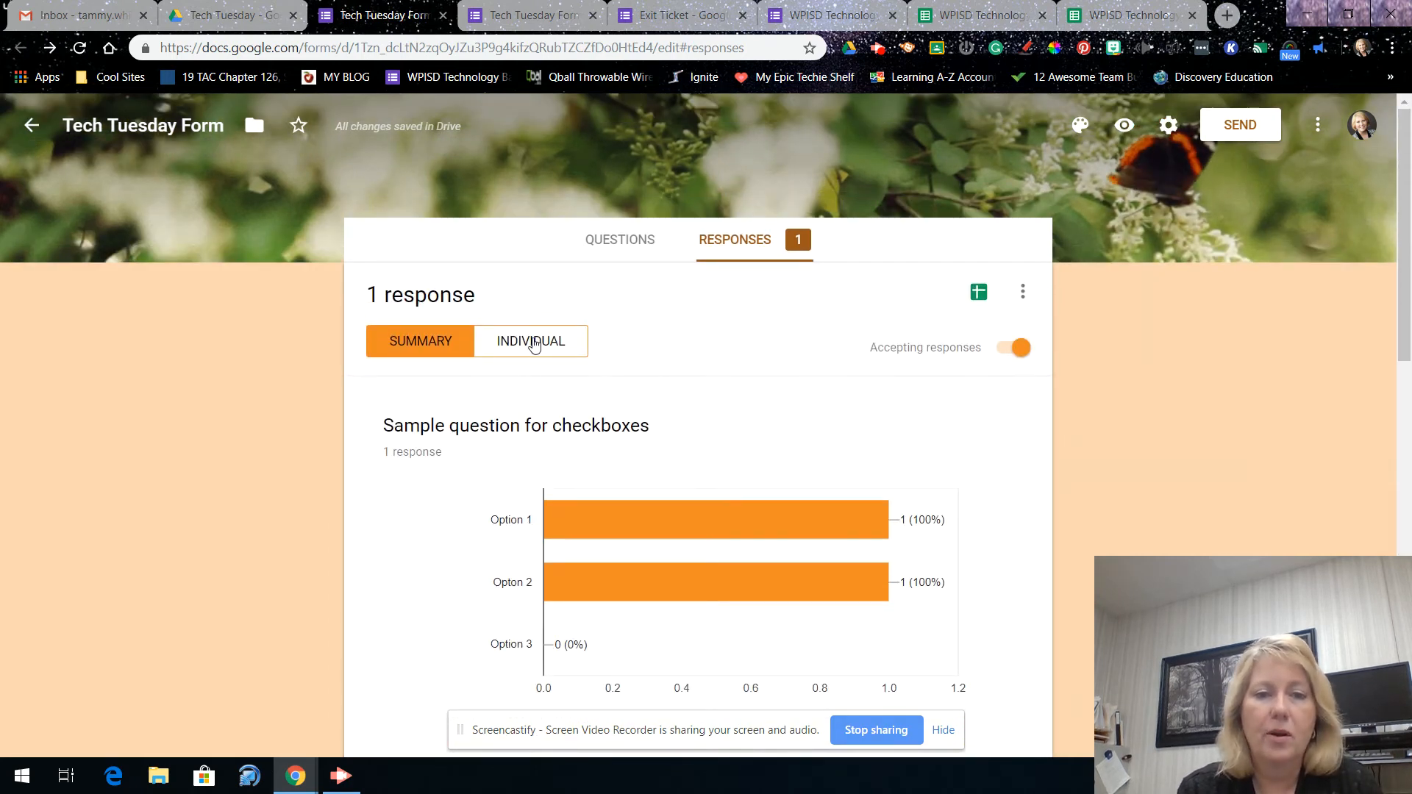
- Show the Tech Tuesday Form's individual response and look through its answers down to the paragraph question
{"action": "left_click", "coordinate": [534, 343]}
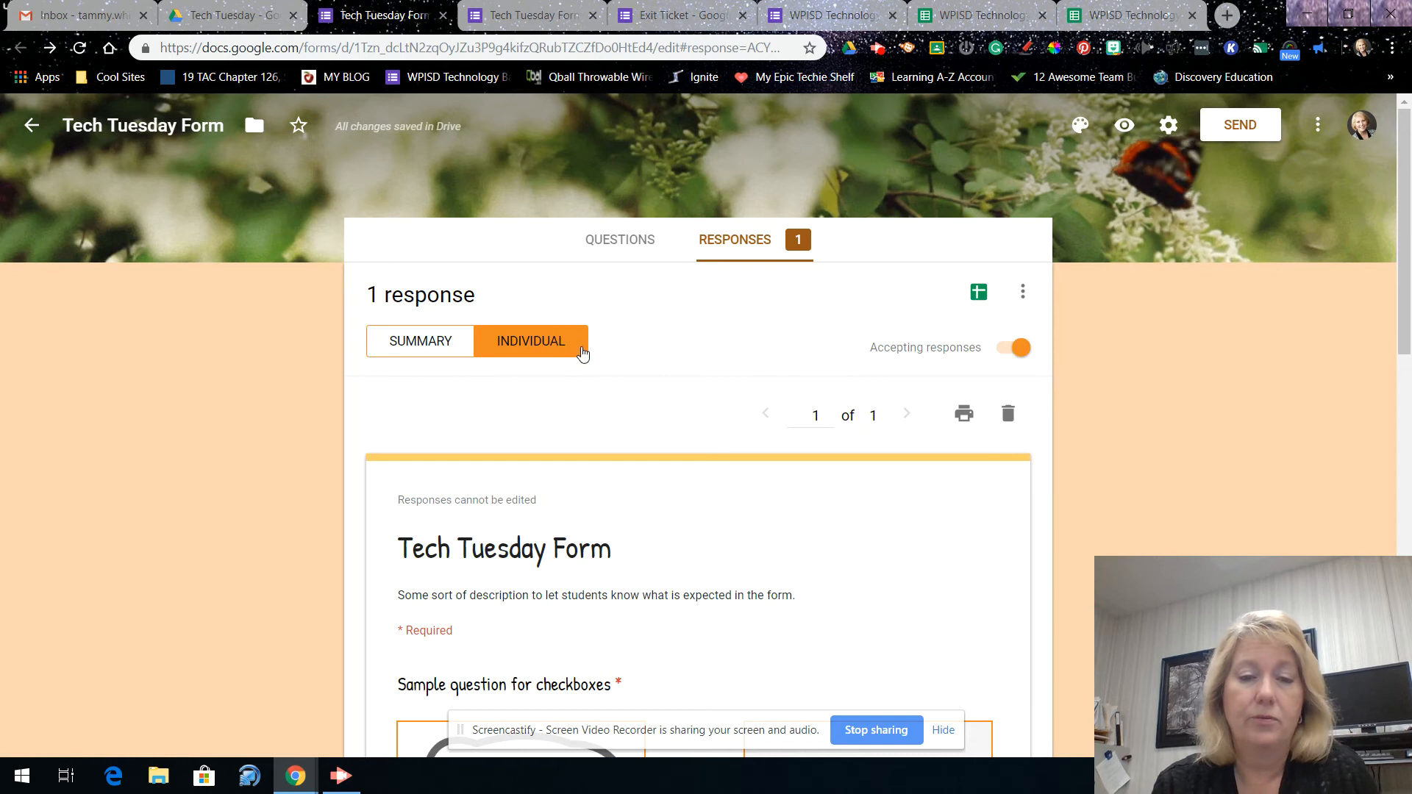
{"action": "scroll", "coordinate": [751, 513], "scroll_direction": "down", "scroll_amount": 2}
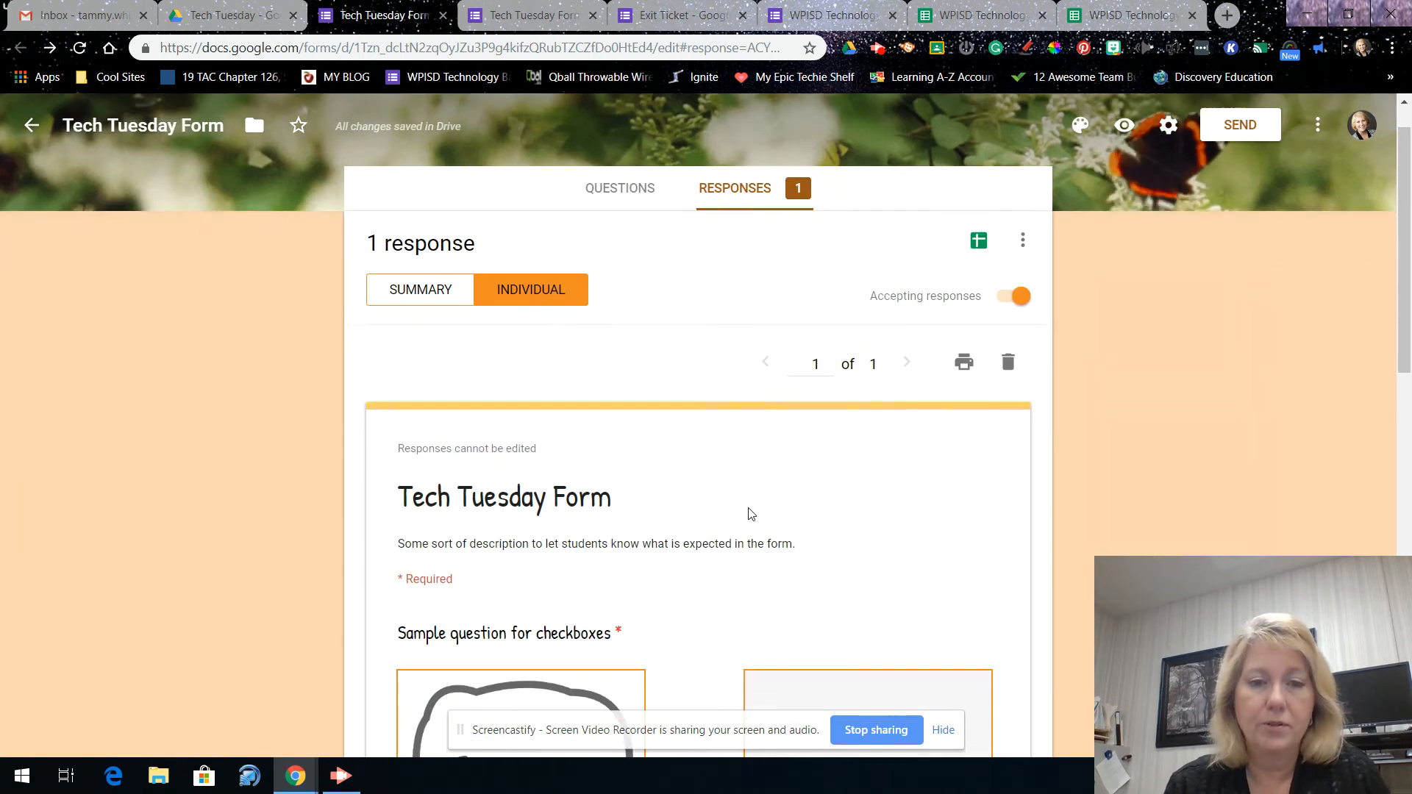
{"action": "scroll", "coordinate": [821, 427], "scroll_direction": "up", "scroll_amount": 2}
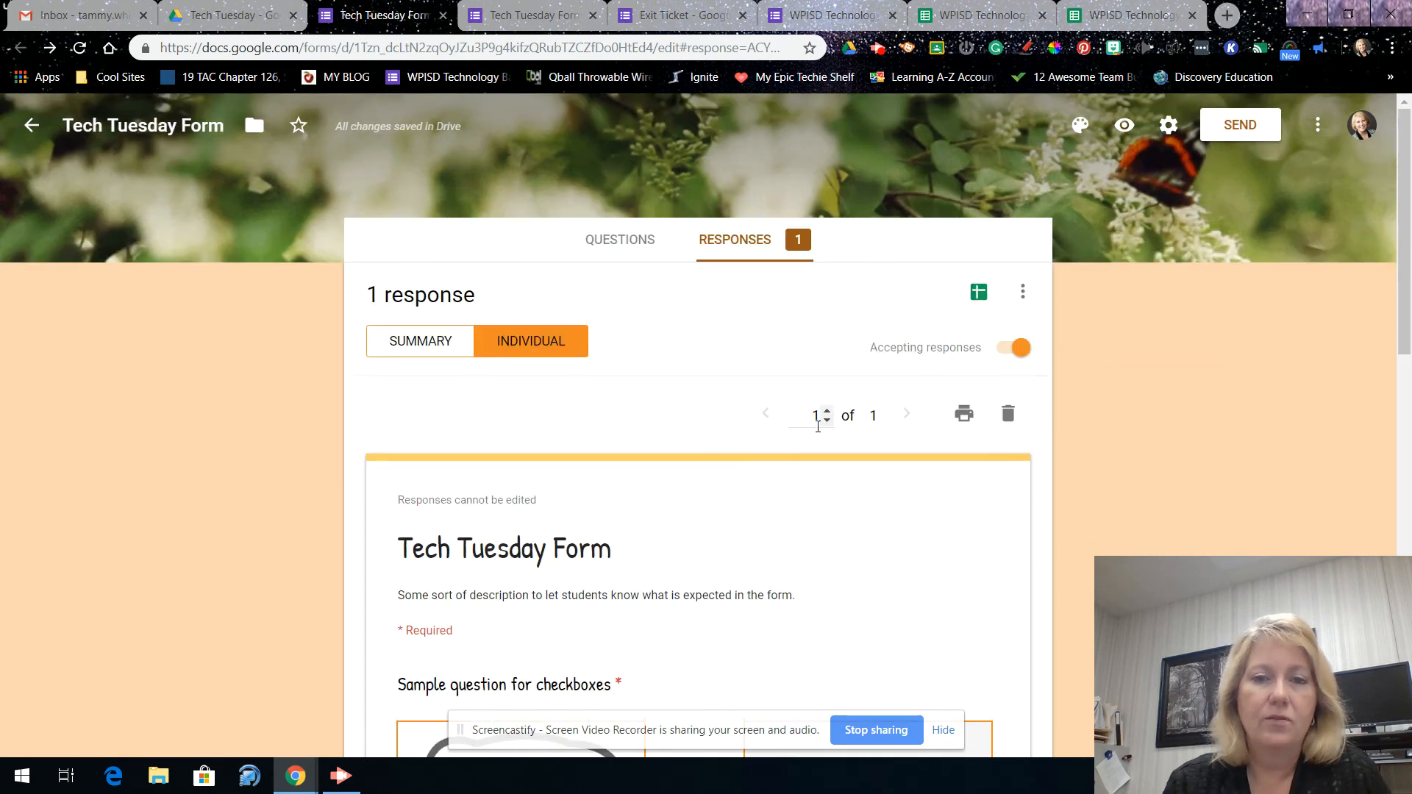
{"action": "scroll", "coordinate": [715, 416], "scroll_direction": "down", "scroll_amount": 2}
{"action": "scroll", "coordinate": [717, 421], "scroll_direction": "down", "scroll_amount": 1}
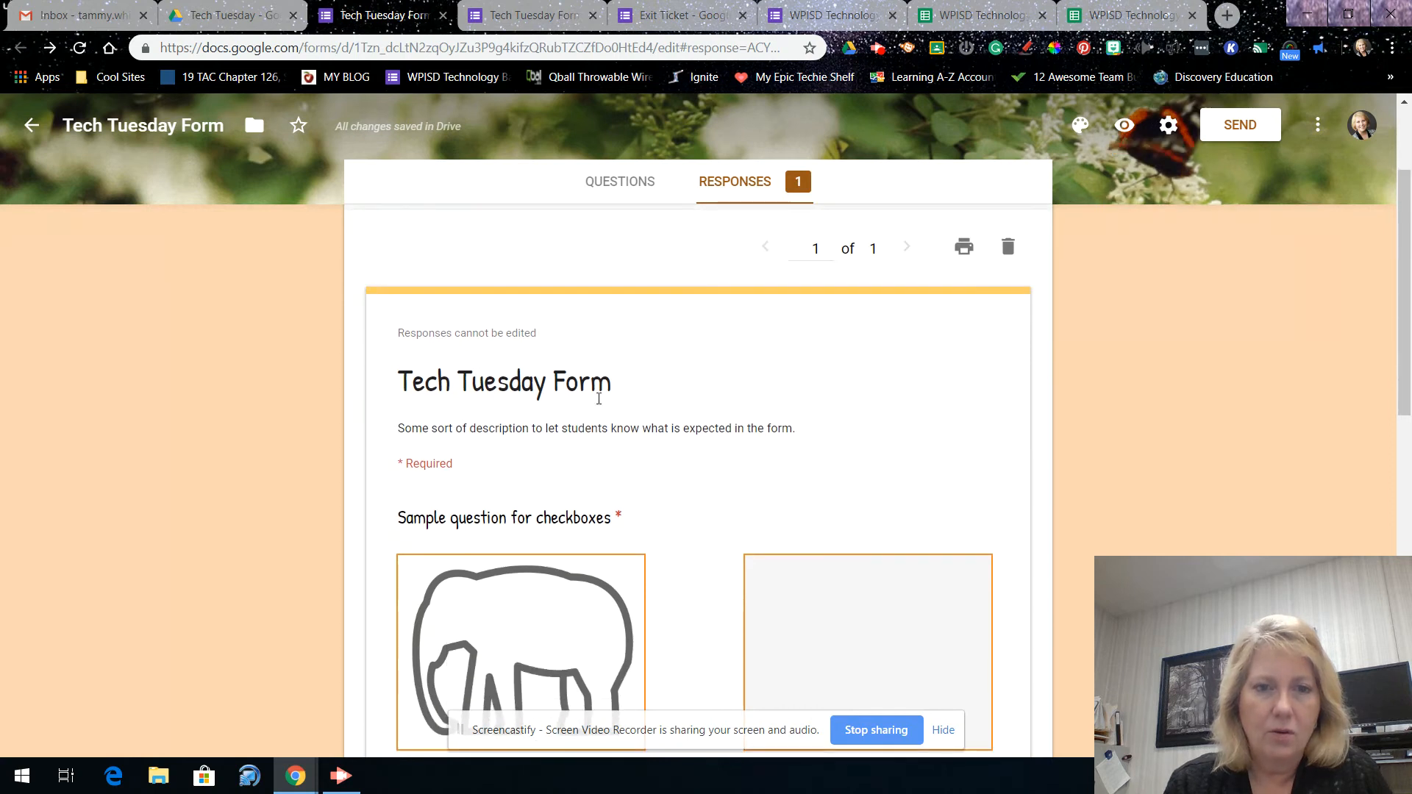
{"action": "scroll", "coordinate": [699, 421], "scroll_direction": "up", "scroll_amount": 3}
{"action": "scroll", "coordinate": [700, 421], "scroll_direction": "down", "scroll_amount": 5}
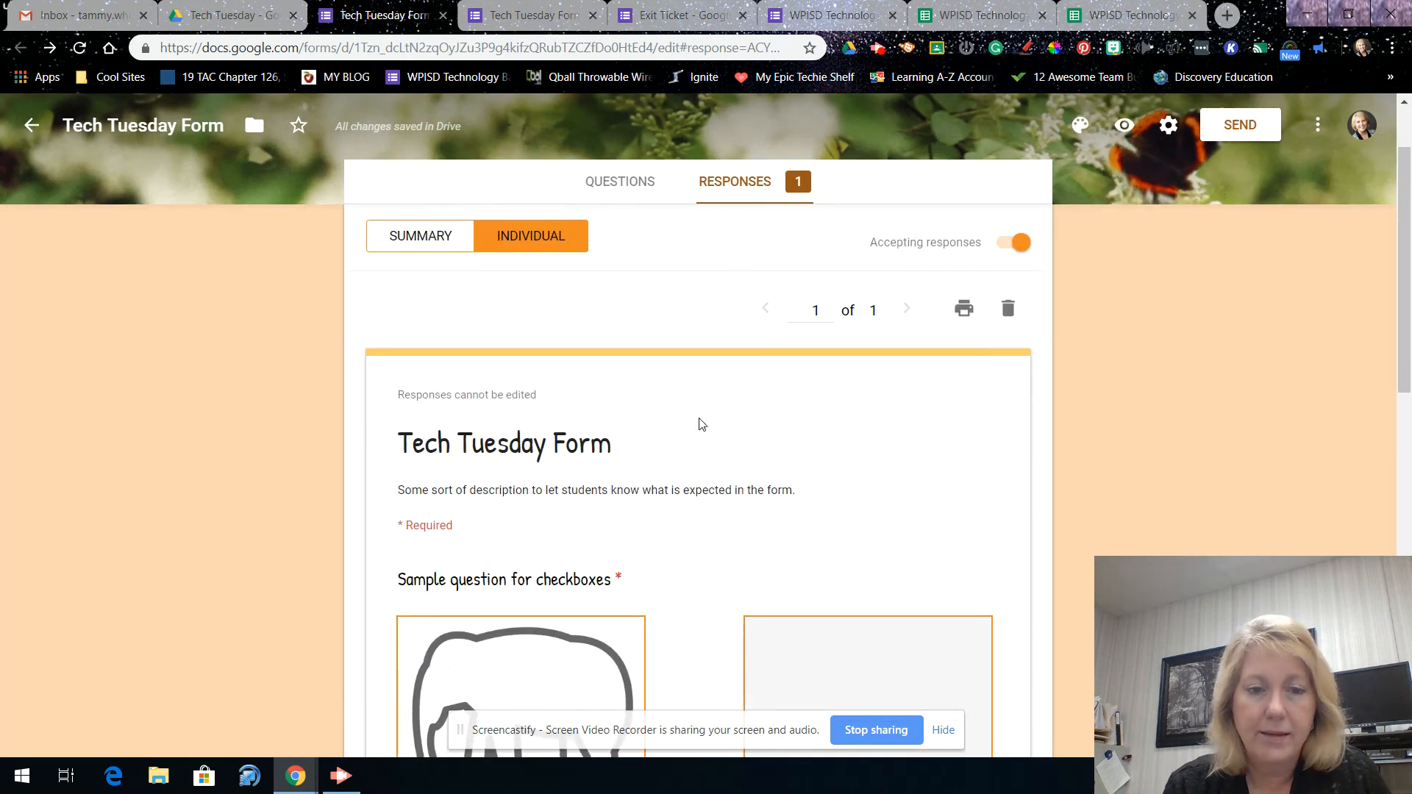
{"action": "scroll", "coordinate": [701, 425], "scroll_direction": "down", "scroll_amount": 10}
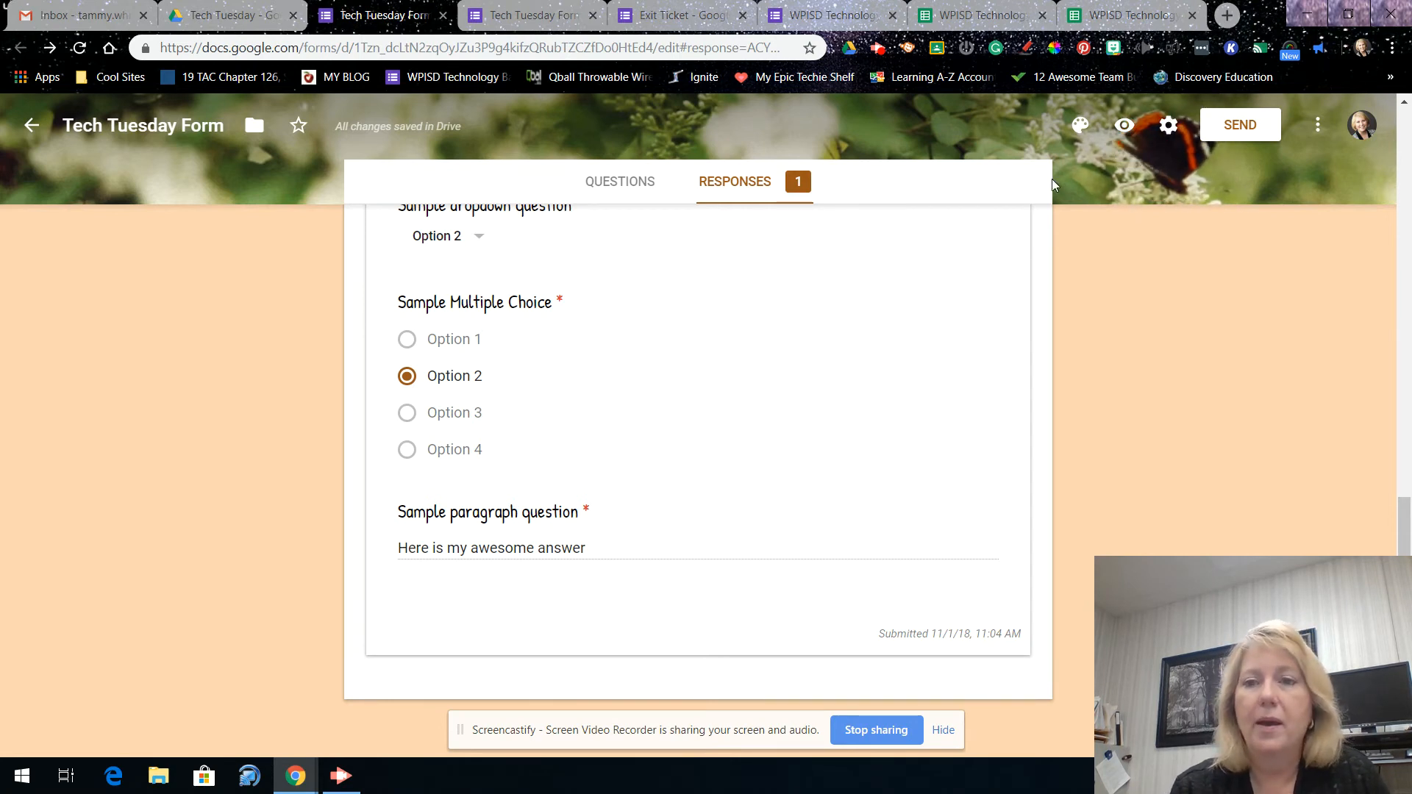
- Return to the form's questions and add a required short answer question titled "Last Name"
{"action": "left_click", "coordinate": [600, 193]}
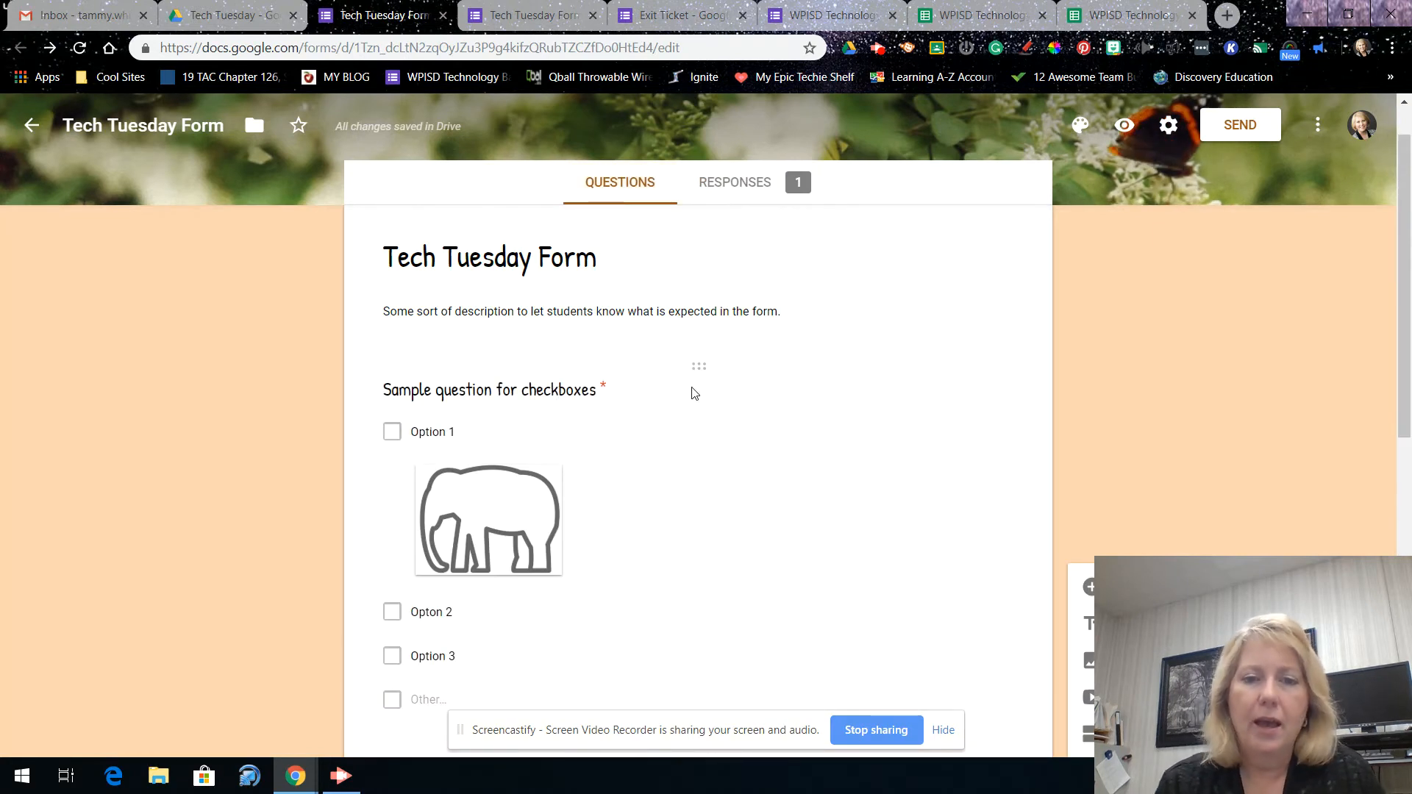
{"action": "left_click", "coordinate": [1092, 585]}
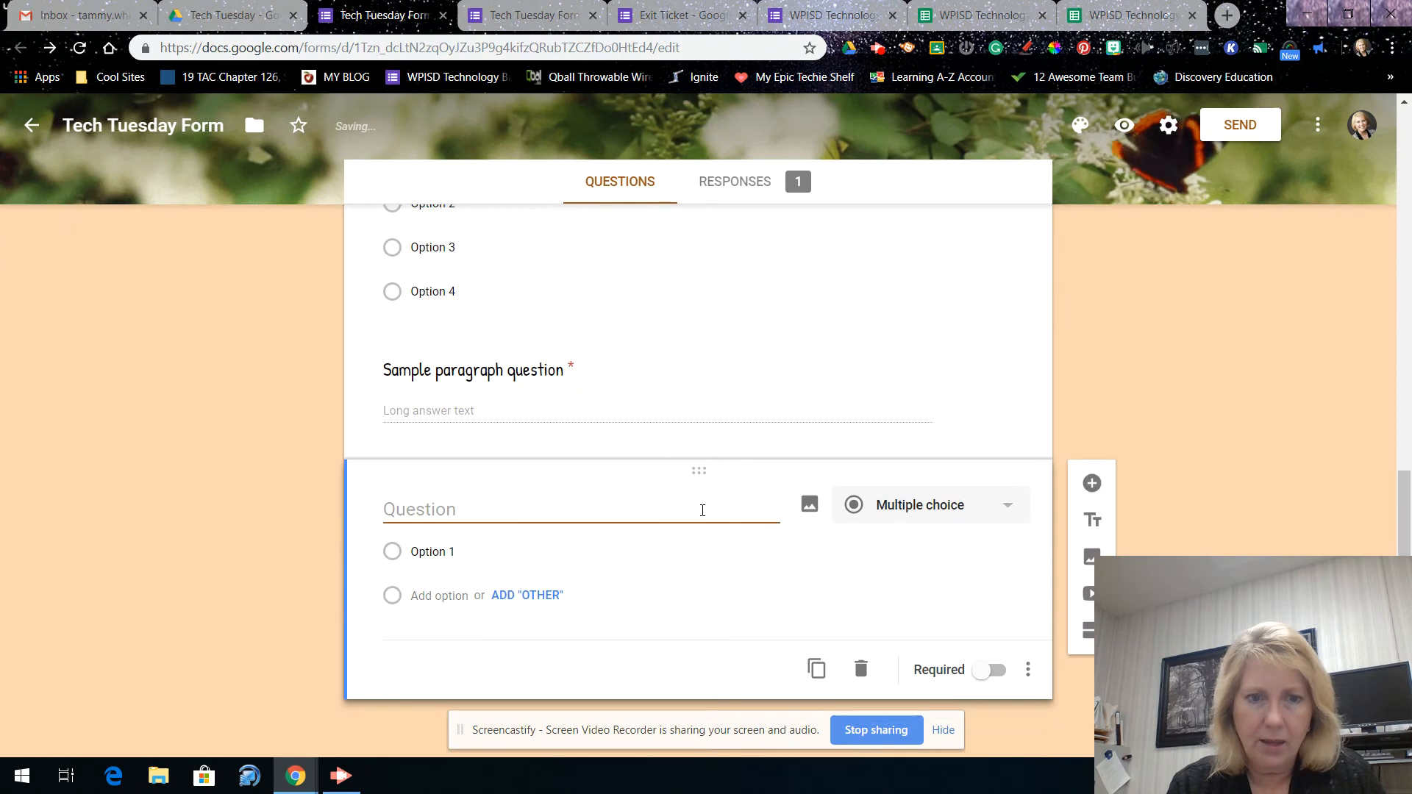
{"action": "type", "text": "Last Name"}
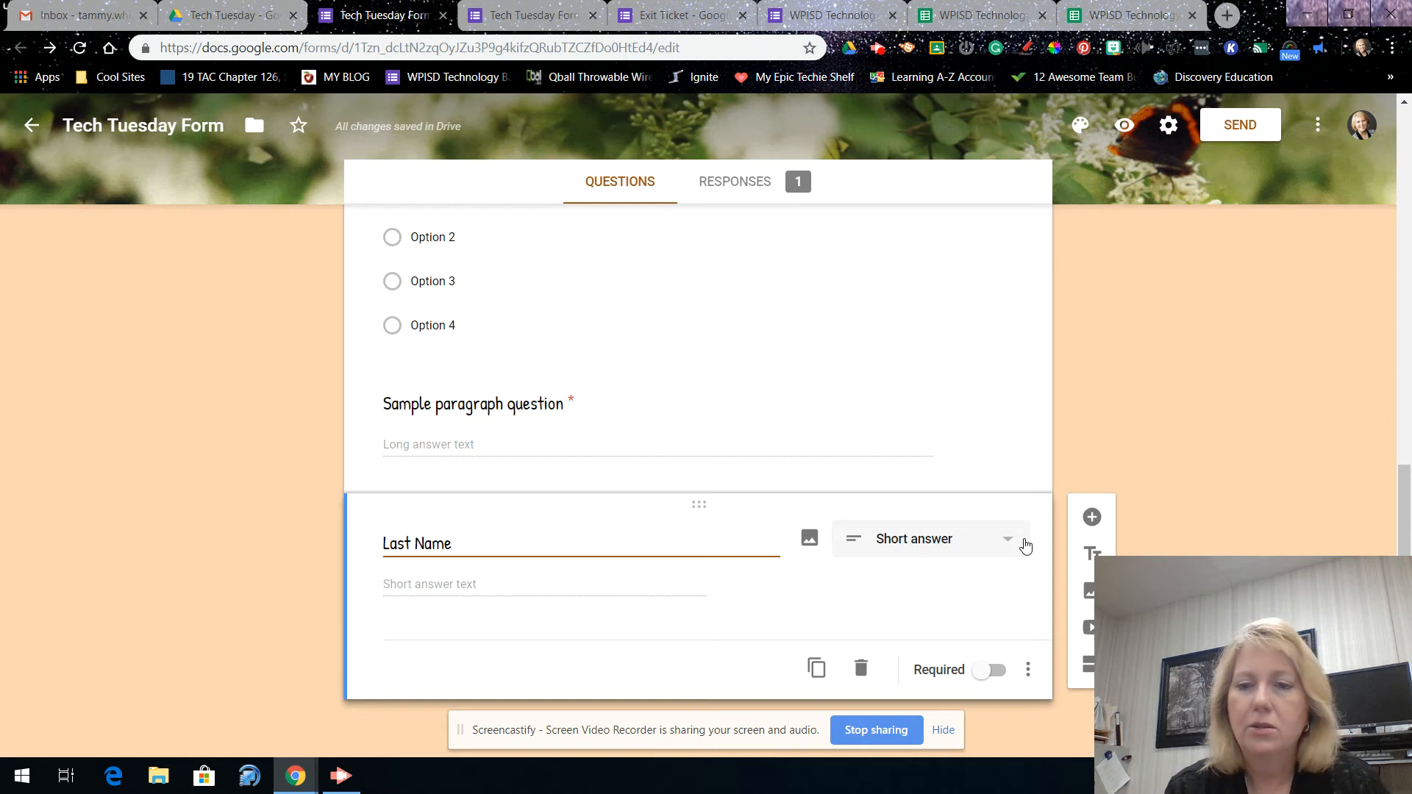
{"action": "left_click", "coordinate": [982, 671]}
- Add a required short answer question titled "First Name" below the Last Name question
{"action": "left_click", "coordinate": [1092, 518]}
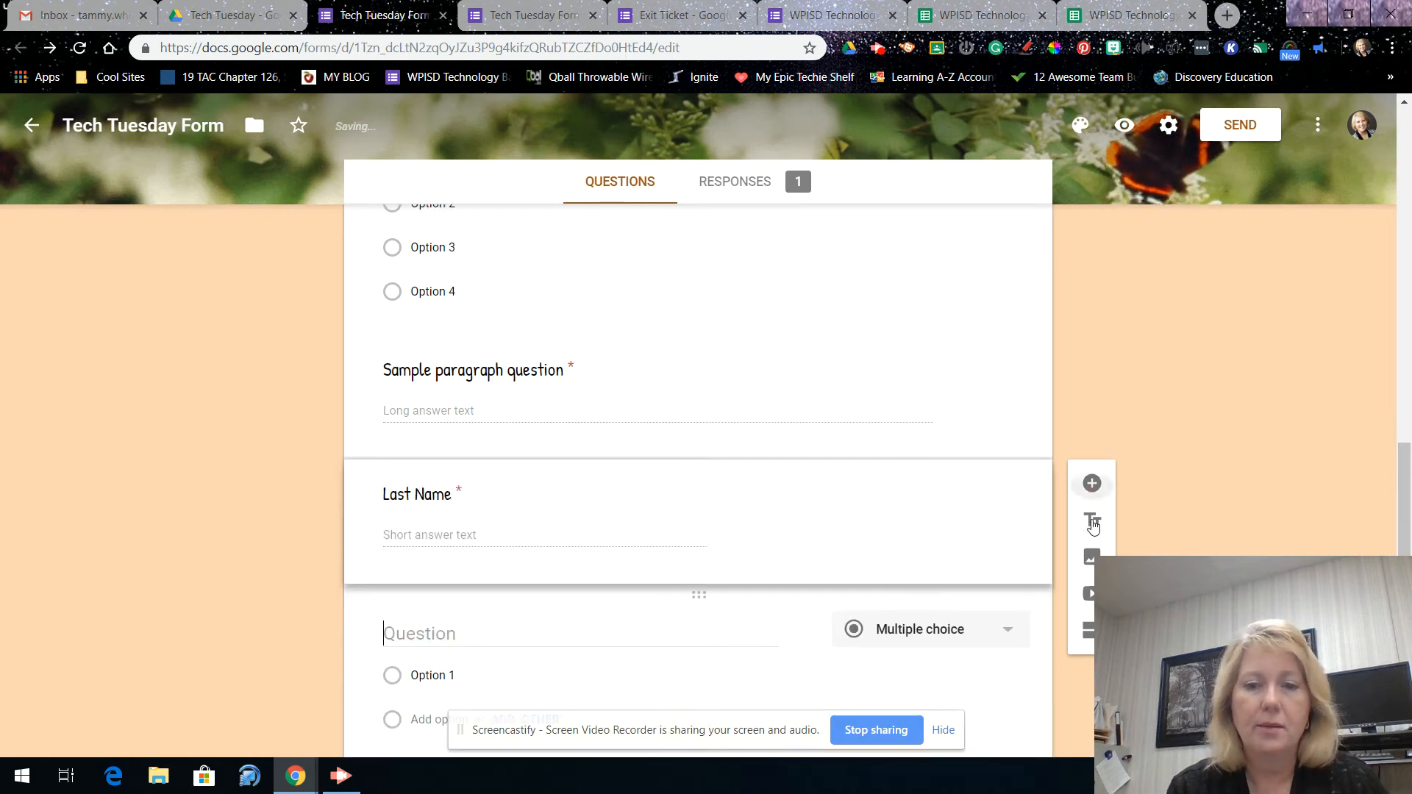
{"action": "type", "text": "First Name"}
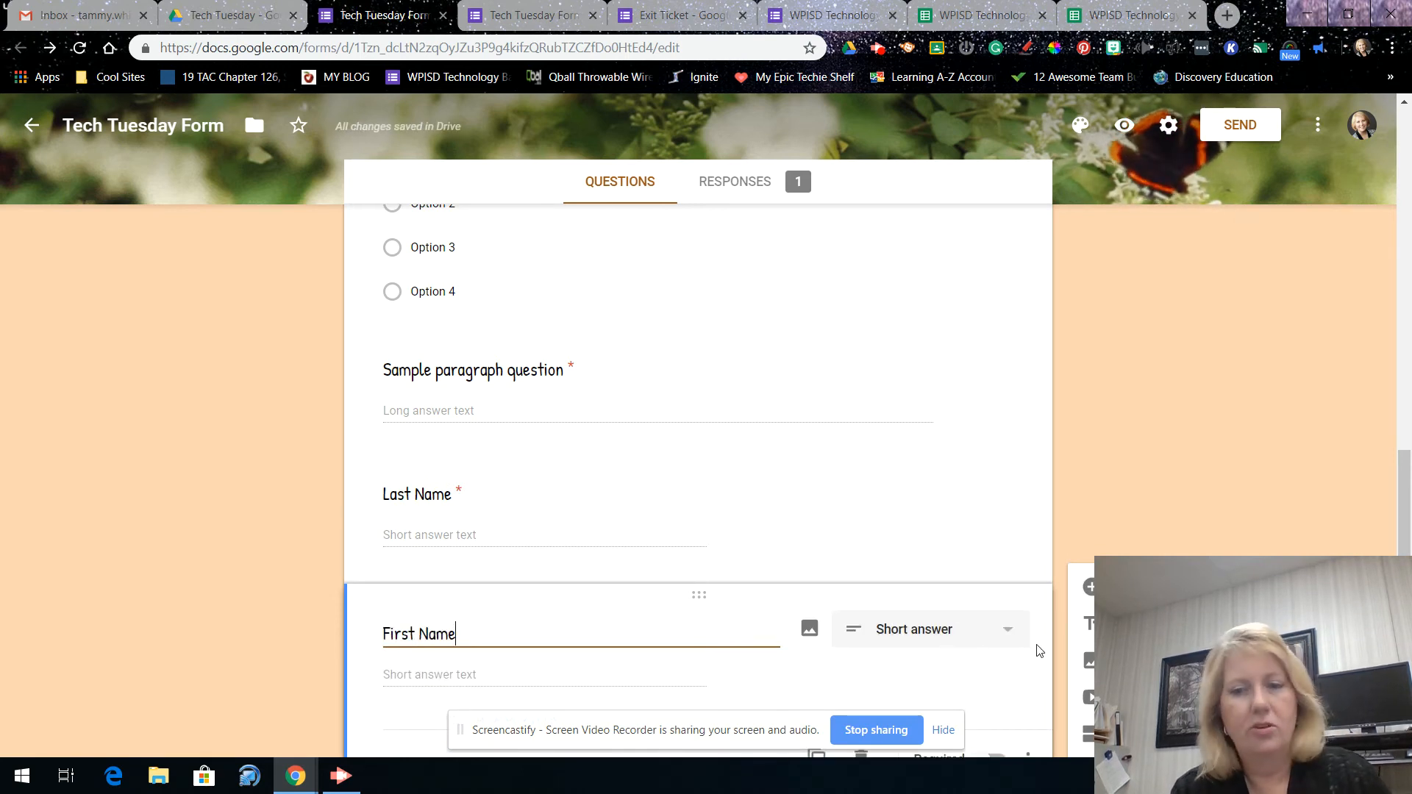
{"action": "scroll", "coordinate": [1039, 651], "scroll_direction": "down", "scroll_amount": 1}
{"action": "left_click", "coordinate": [991, 671]}
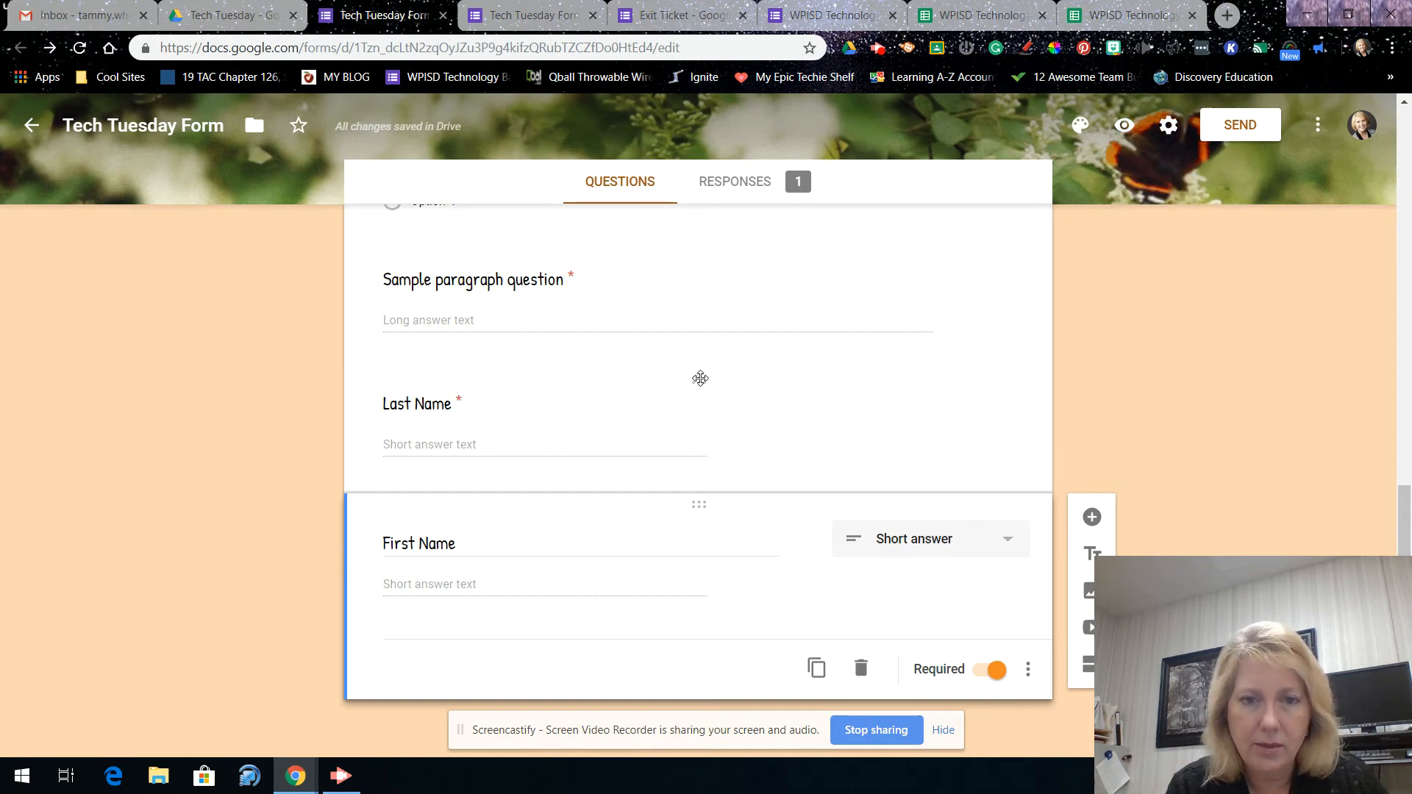
- Move the Last Name question and the First Name question, in that order, above the sample checkboxes question
{"action": "left_click", "coordinate": [700, 378]}
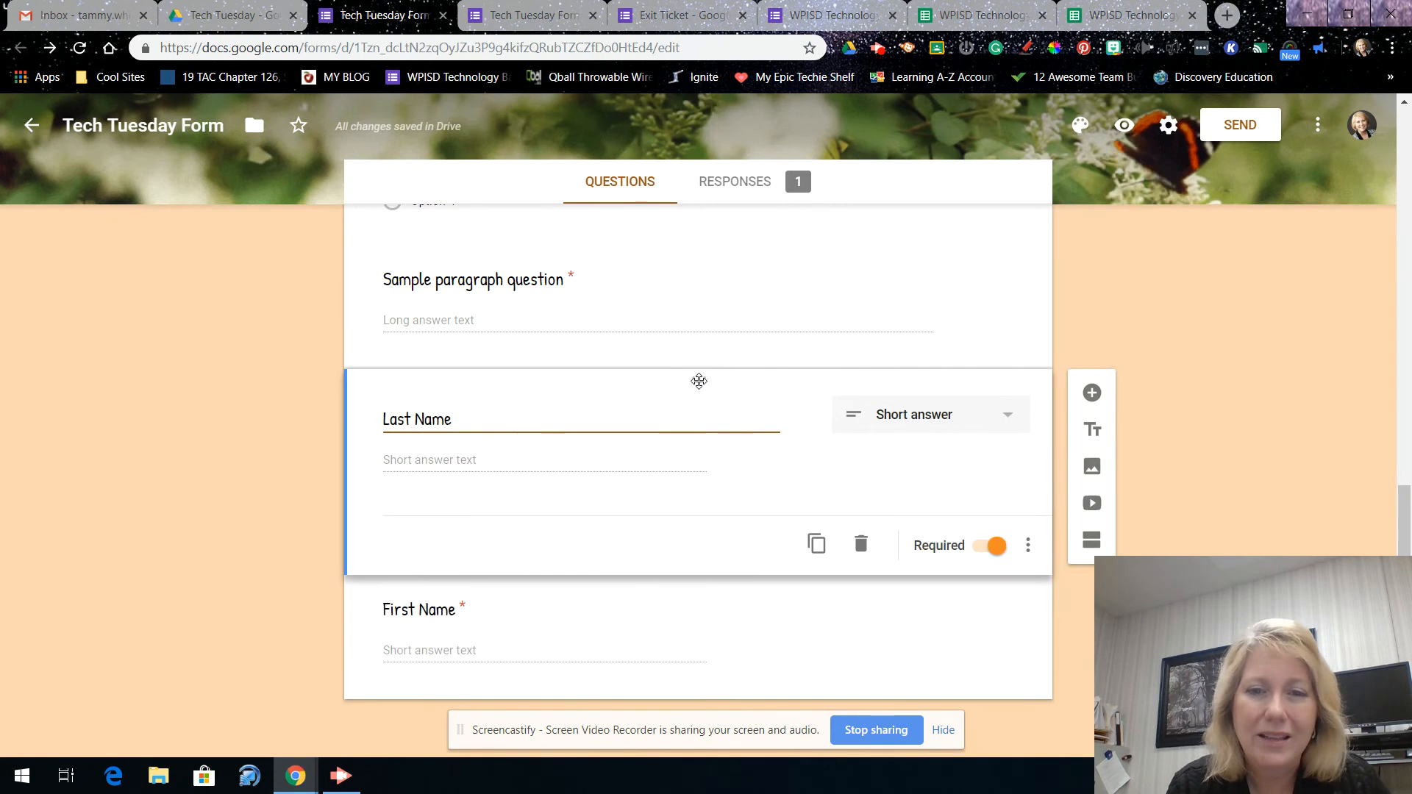
{"action": "left_click_drag", "start_coordinate": [696, 381], "coordinate": [643, 306]}
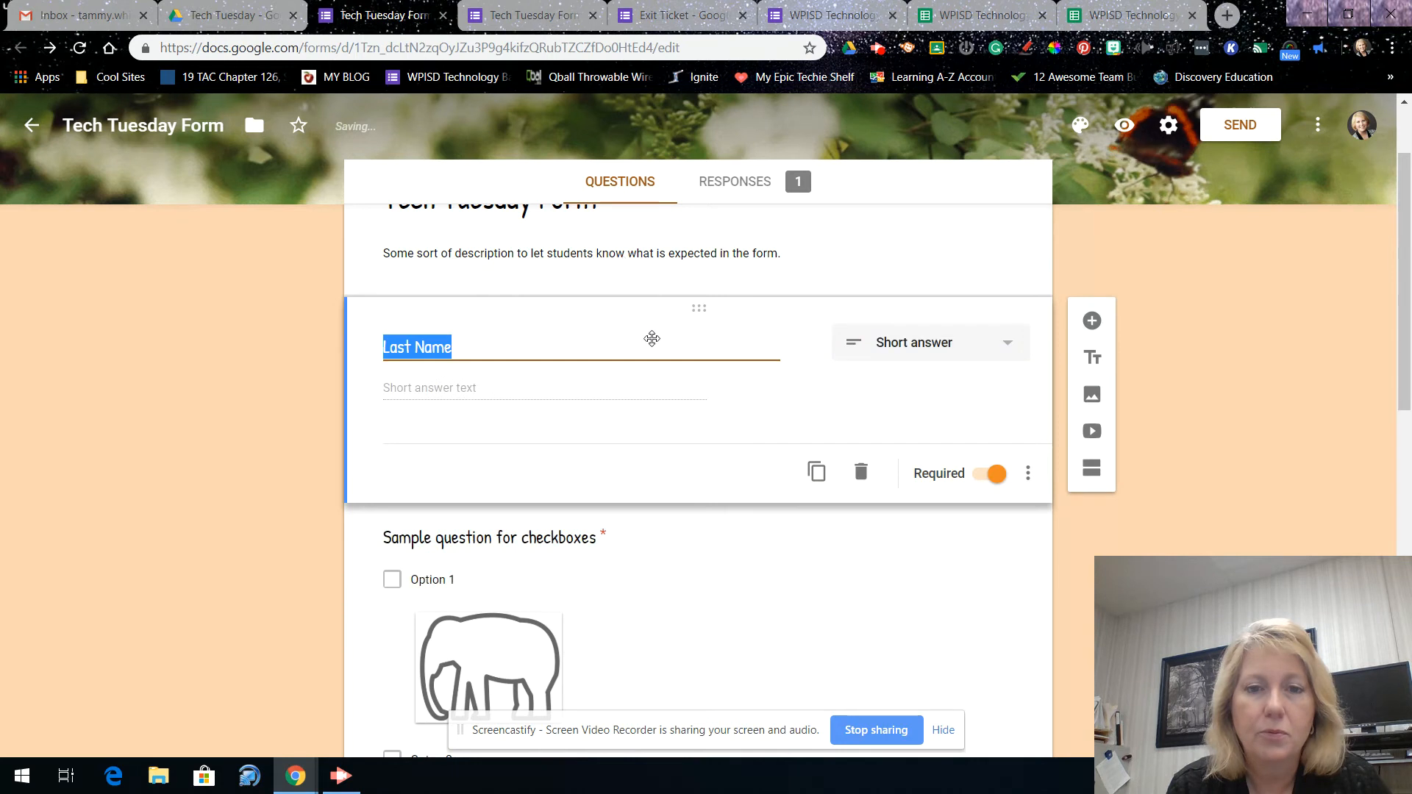
{"action": "scroll", "coordinate": [659, 346], "scroll_direction": "down", "scroll_amount": 2}
{"action": "scroll", "coordinate": [661, 347], "scroll_direction": "down", "scroll_amount": 10}
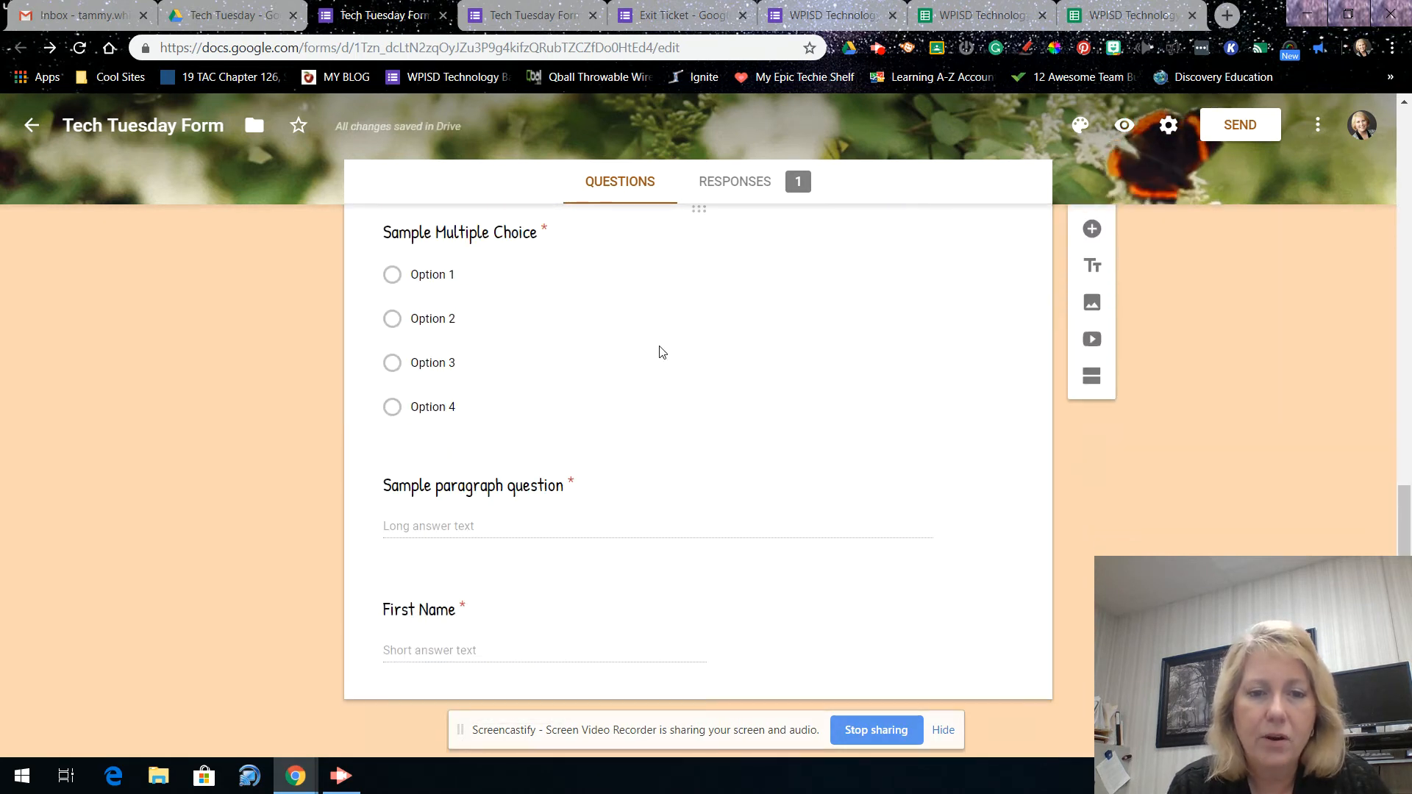
{"action": "right_click", "coordinate": [692, 590]}
{"action": "left_click", "coordinate": [665, 592]}
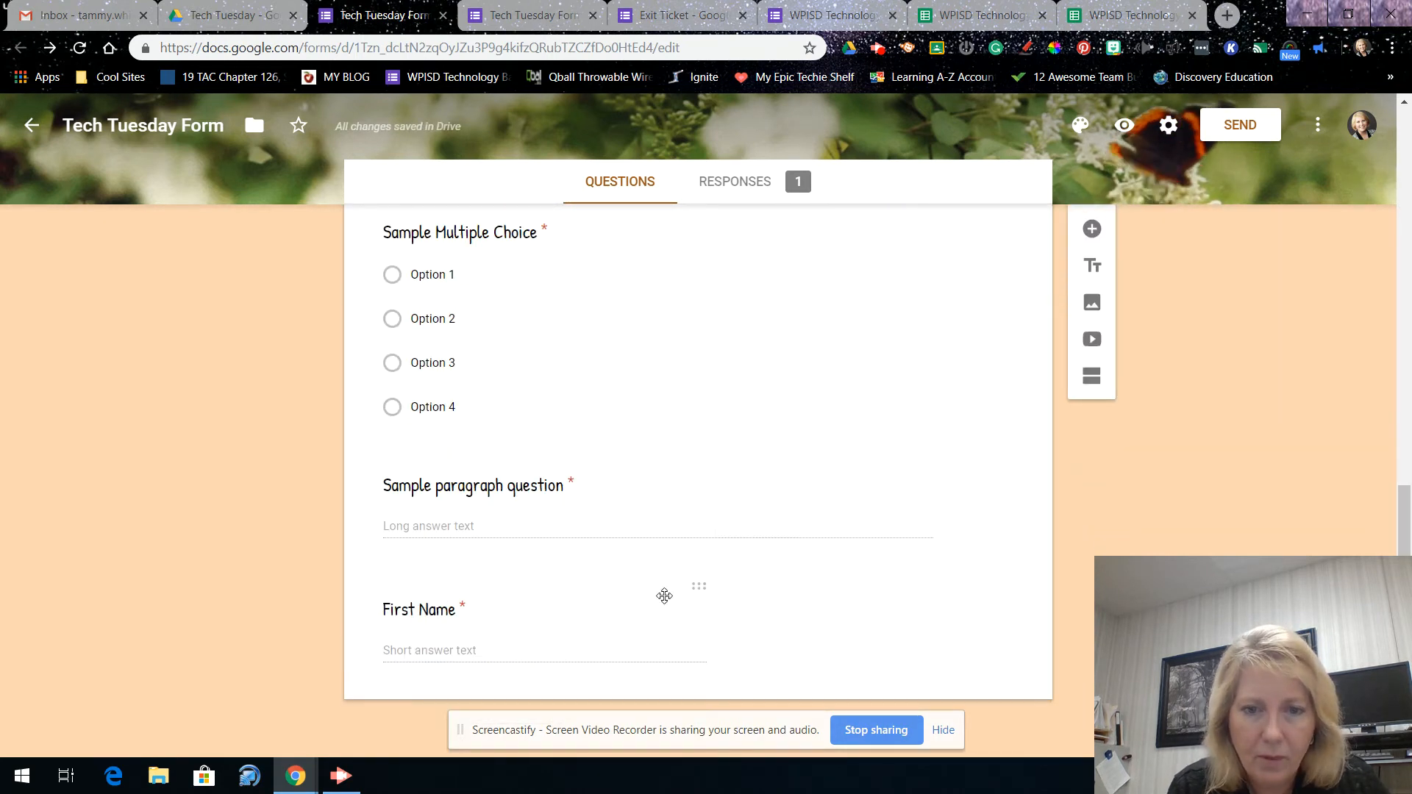
{"action": "left_click", "coordinate": [665, 593]}
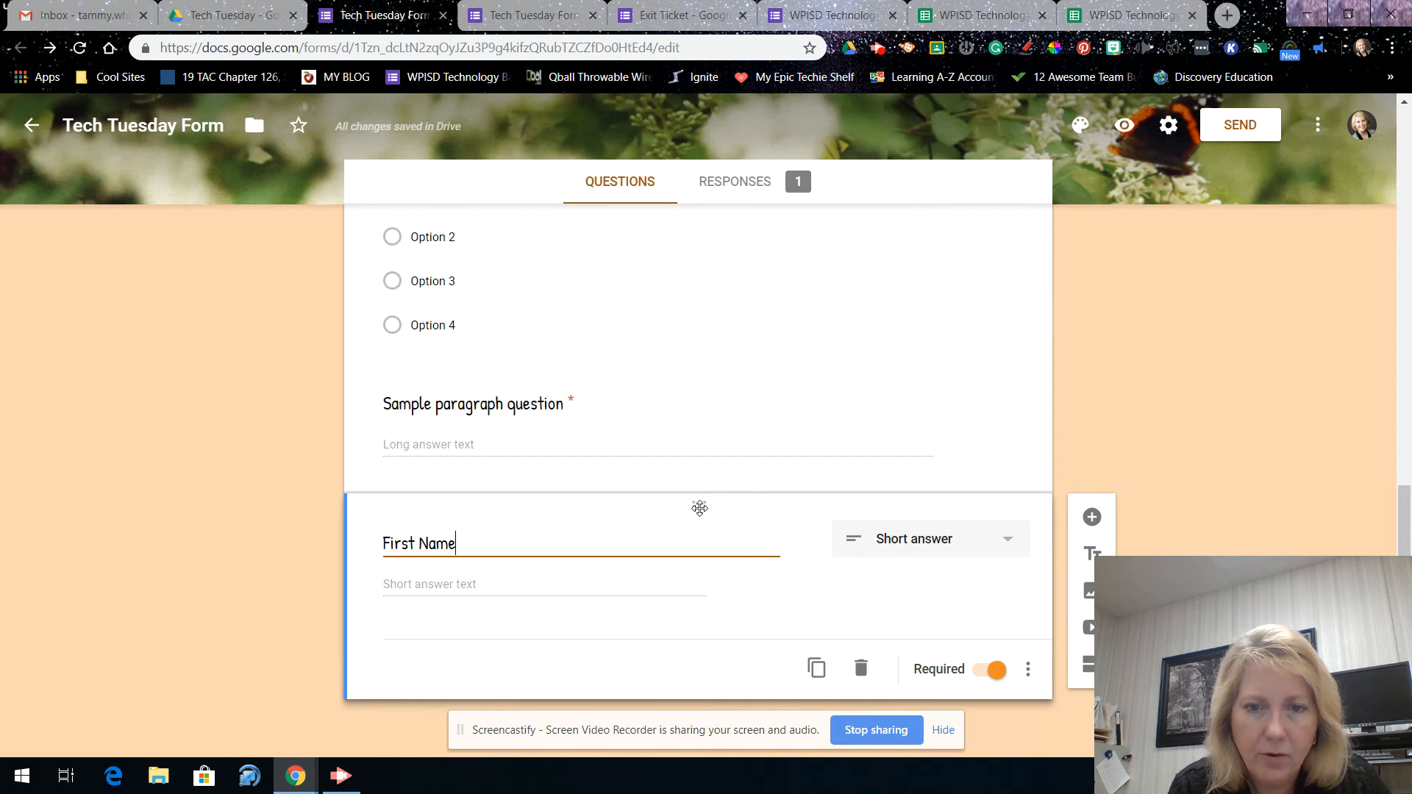
{"action": "left_click_drag", "start_coordinate": [695, 471], "coordinate": [567, 472]}
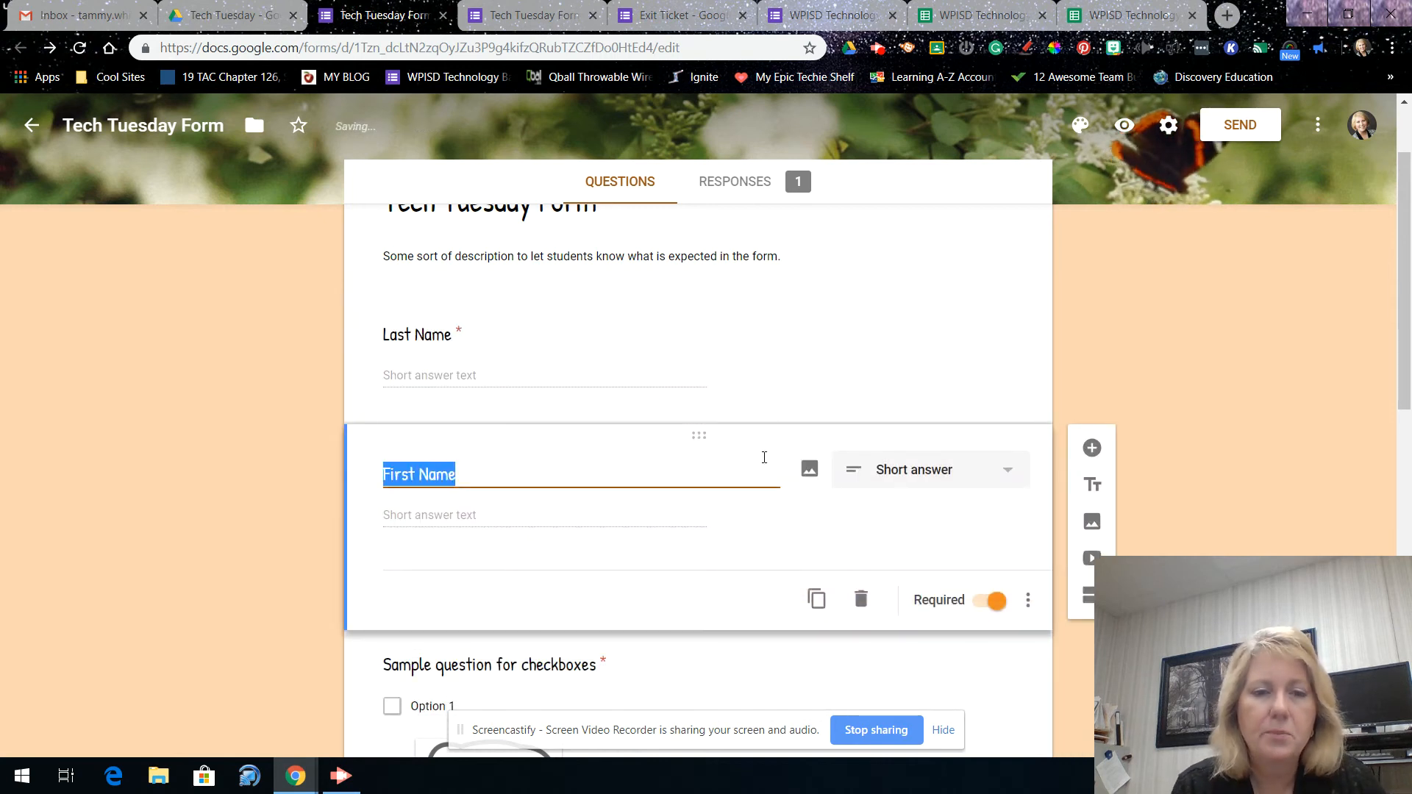
{"action": "scroll", "coordinate": [853, 429], "scroll_direction": "down", "scroll_amount": 10}
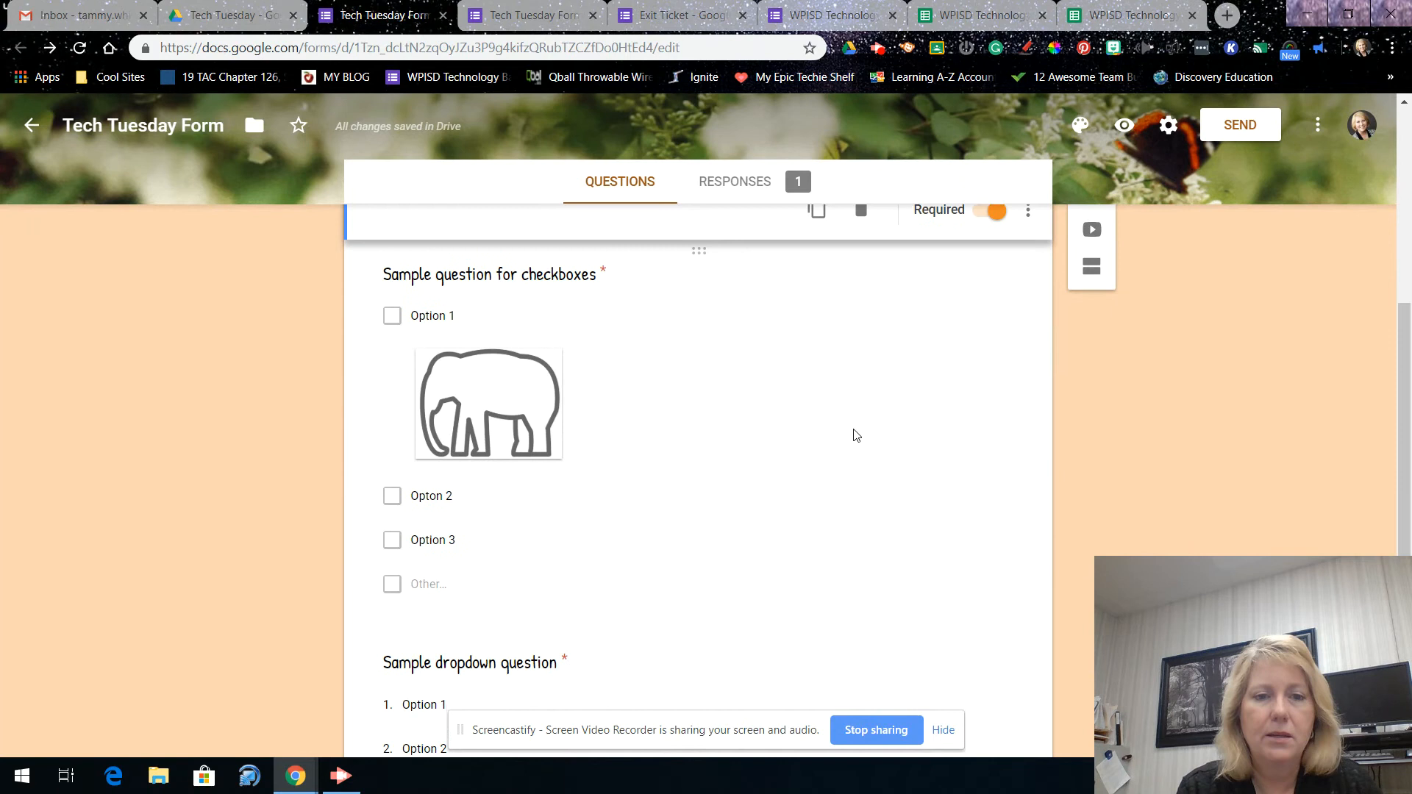
{"action": "scroll", "coordinate": [853, 435], "scroll_direction": "up", "scroll_amount": 12}
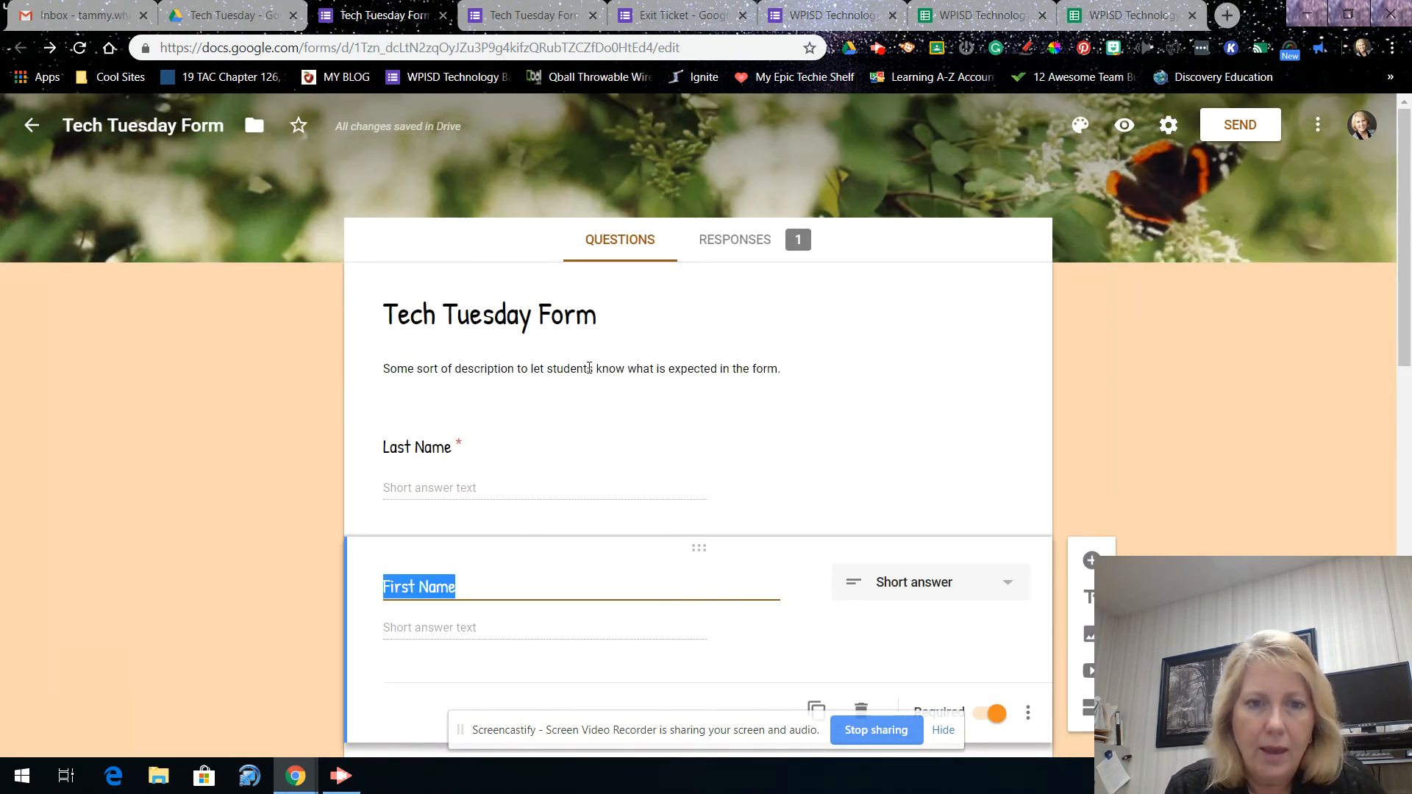
- In the form settings, turn off the Wills Point ISD restriction and collect email addresses, consulting the badge request responses spreadsheet as an example
{"action": "left_click", "coordinate": [1169, 126]}
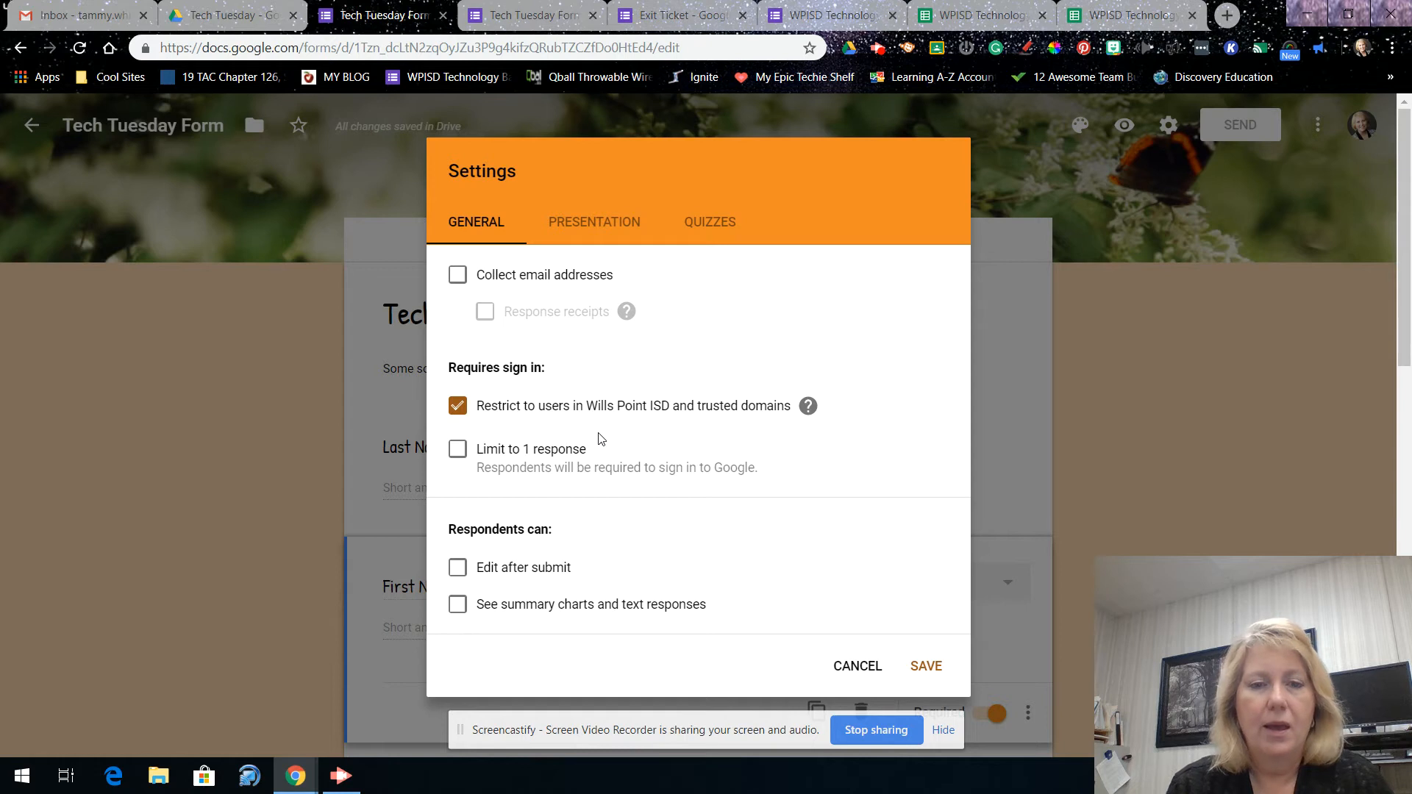
{"action": "left_click", "coordinate": [458, 407]}
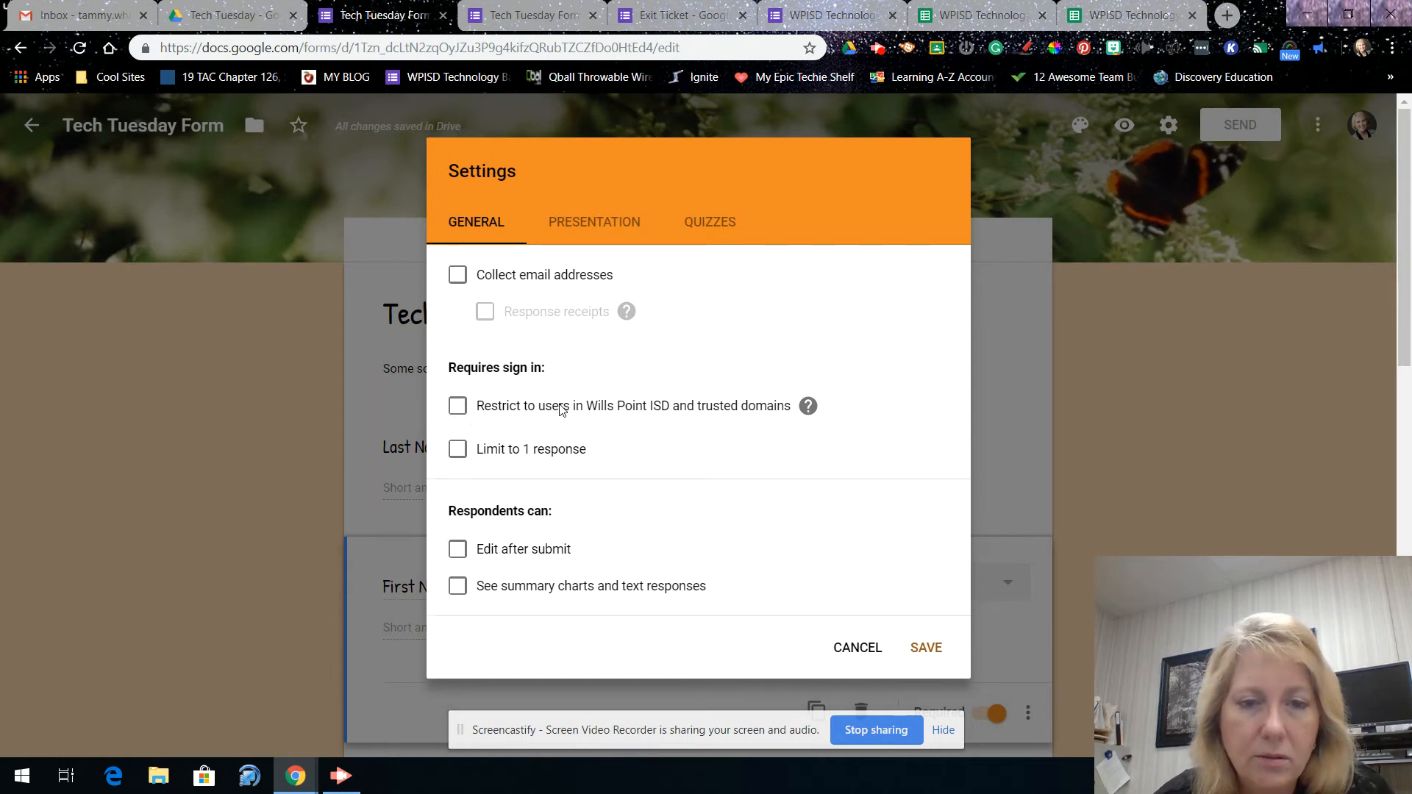
{"action": "left_click", "coordinate": [458, 276]}
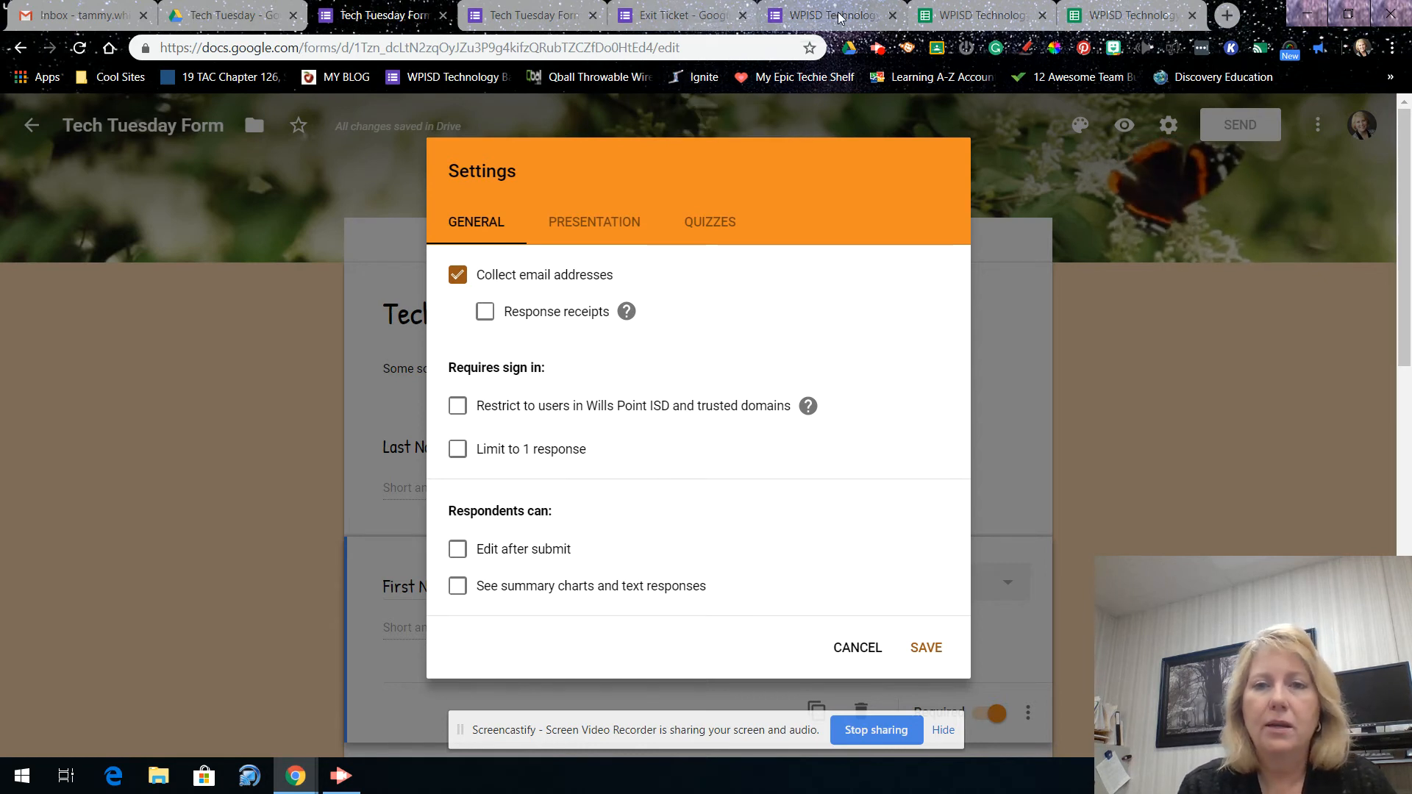
{"action": "left_click", "coordinate": [967, 16]}
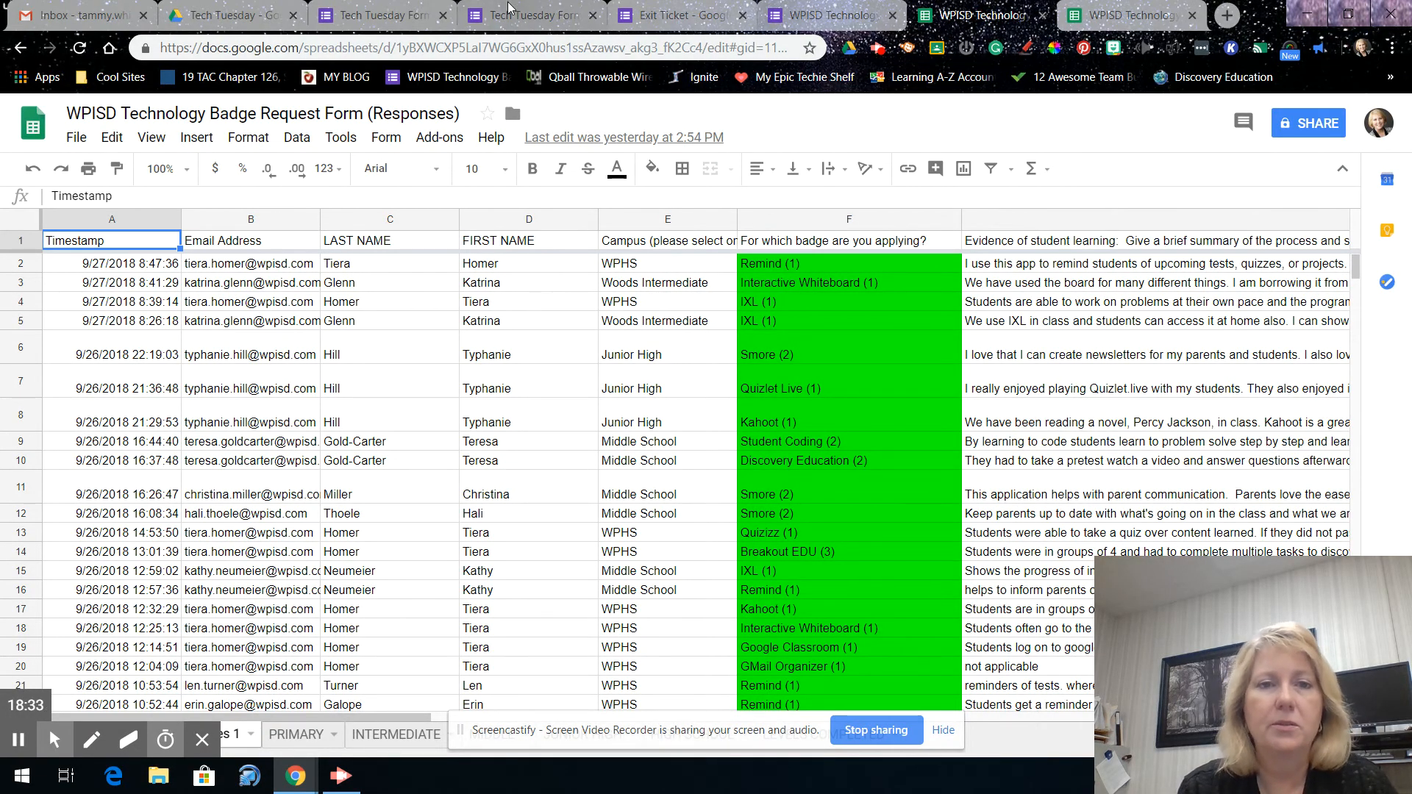
{"action": "left_click", "coordinate": [388, 21]}
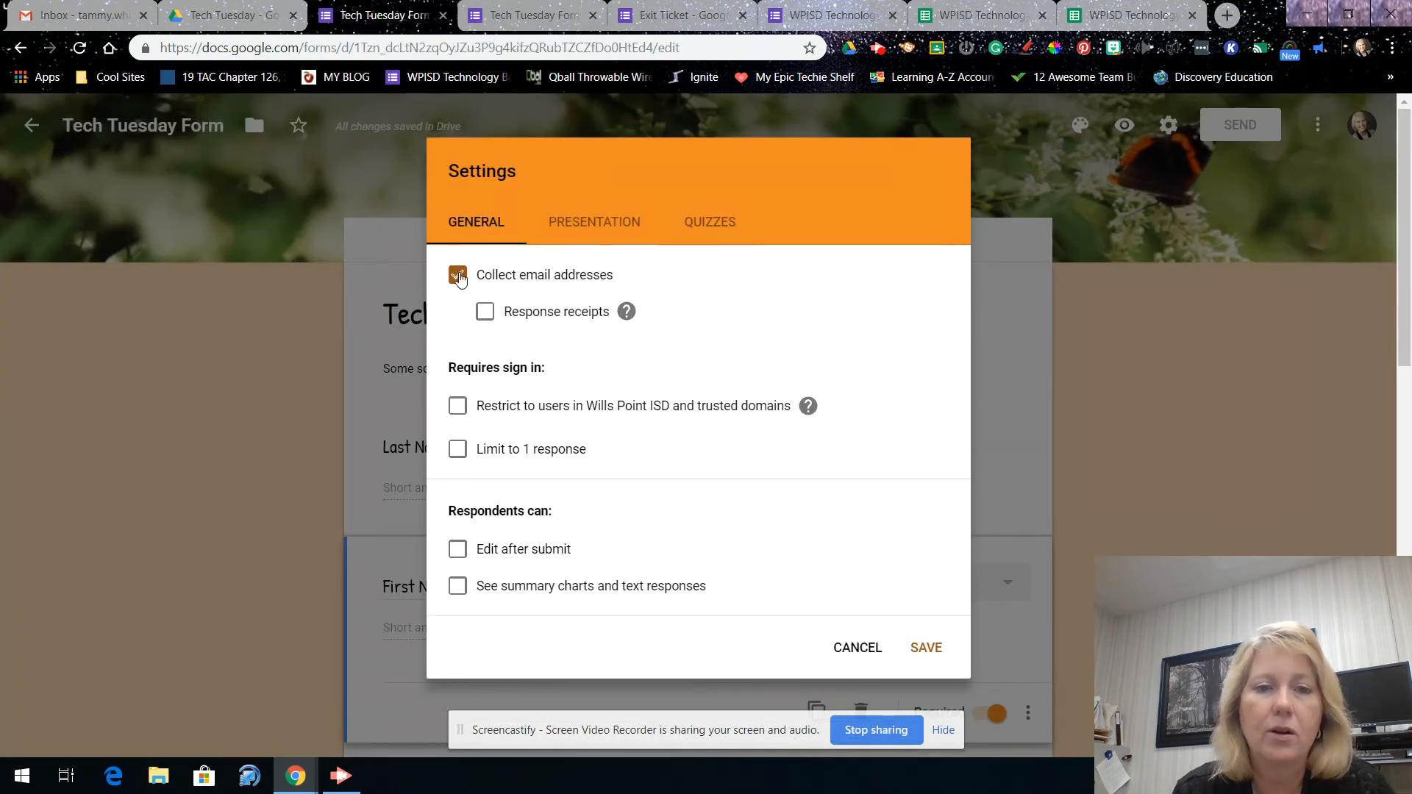
- Restrict the form to users in Wills Point ISD and trusted domains, limit it to 1 response, and allow editing after submit
{"action": "left_click", "coordinate": [460, 407]}
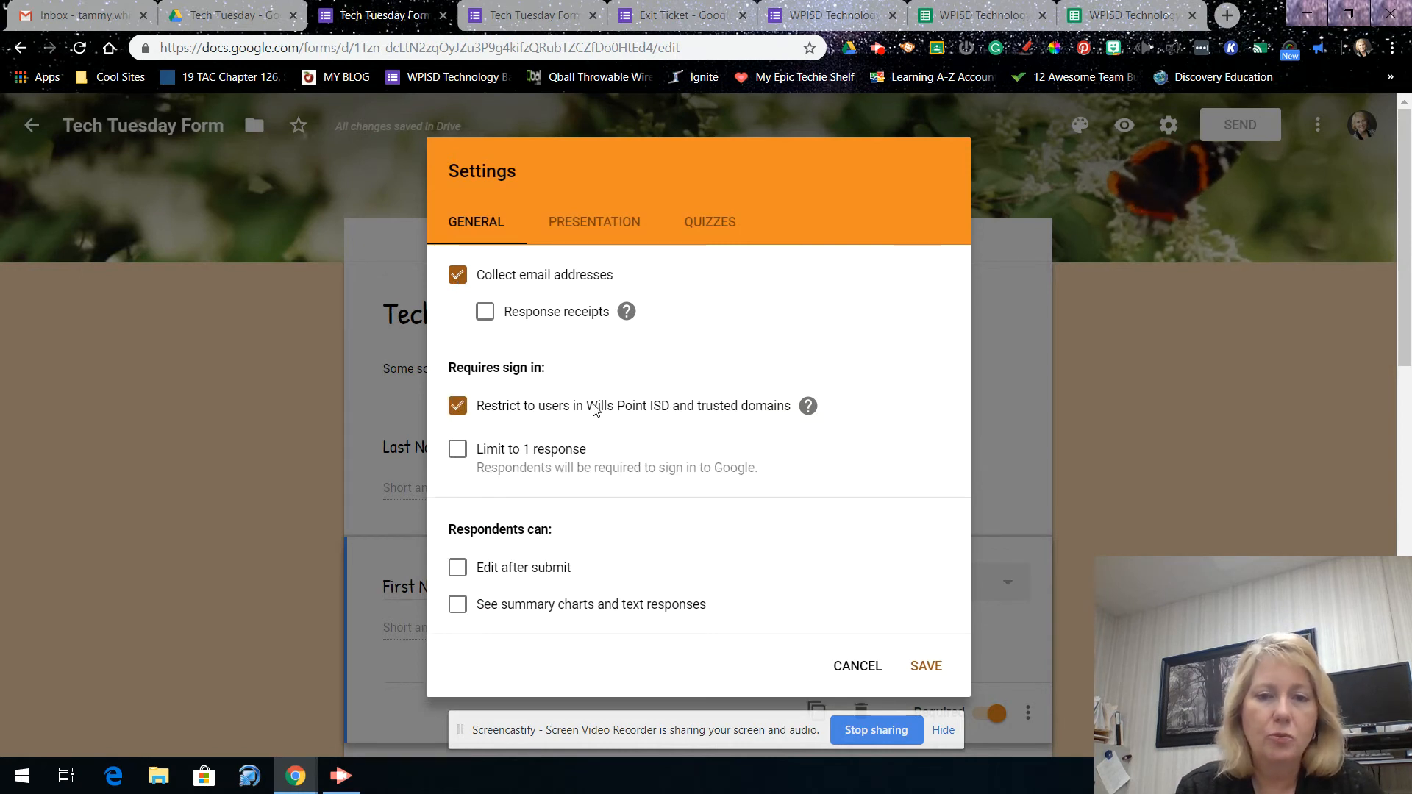
{"action": "left_click", "coordinate": [457, 453]}
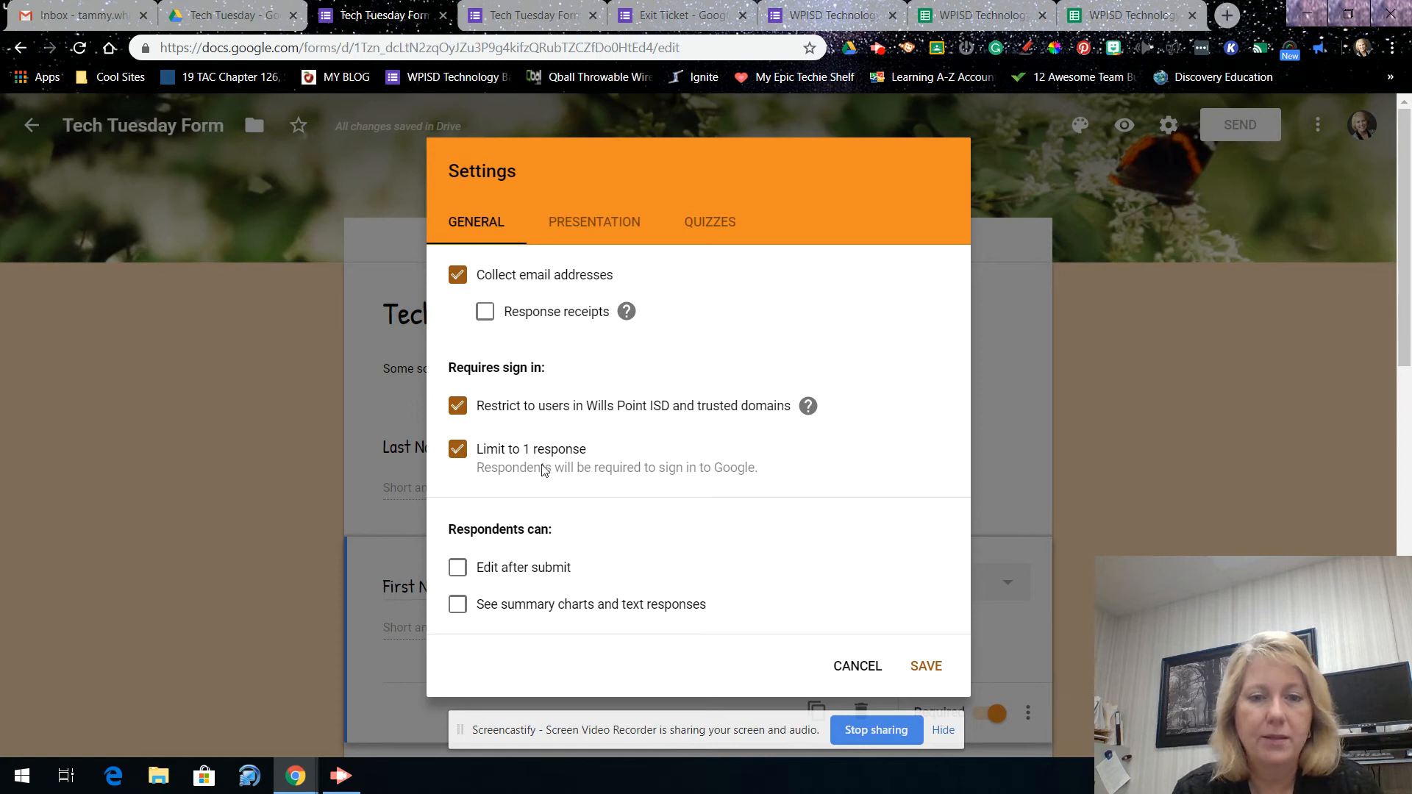
{"action": "left_click", "coordinate": [457, 568]}
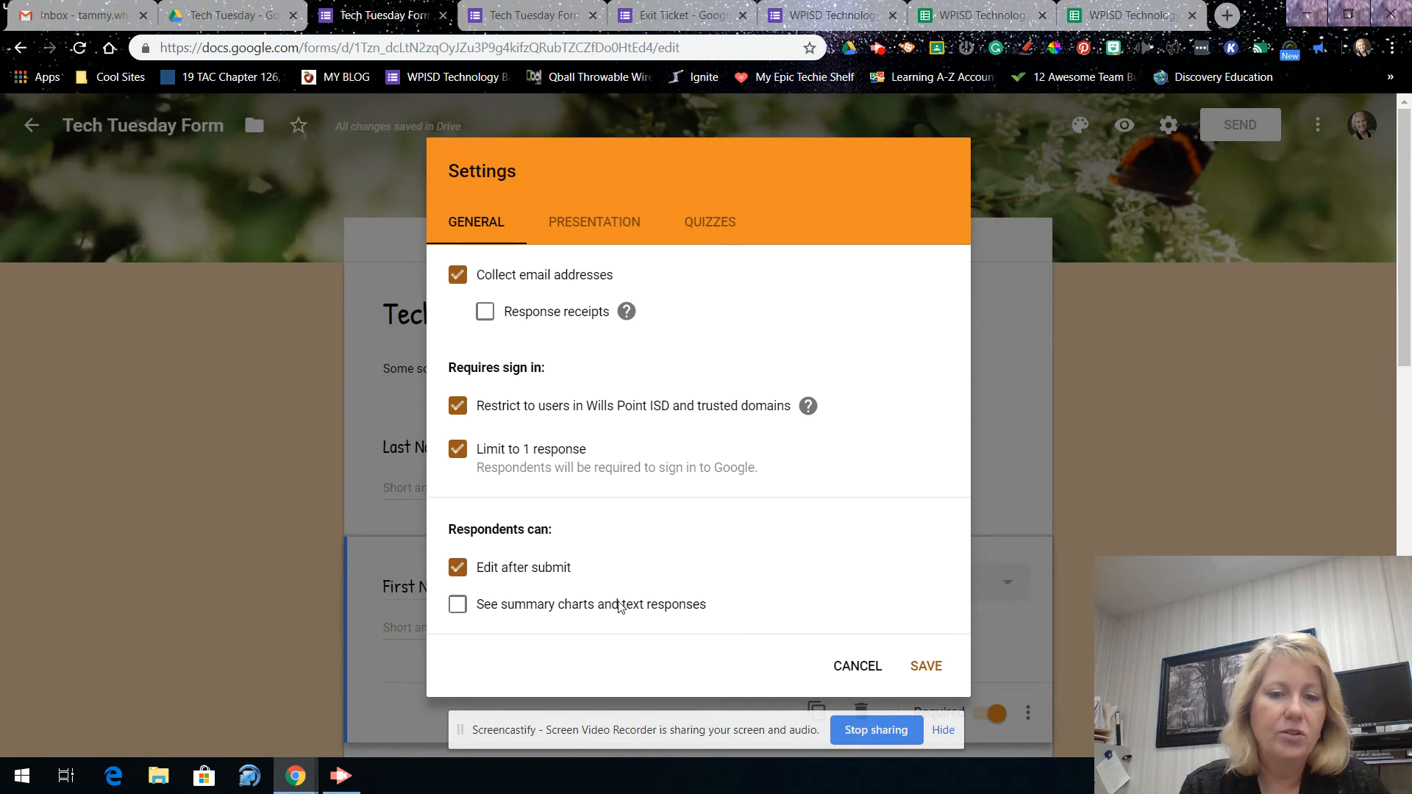
- Set the form's confirmation message to "Thank you so much for the taking the time! Looking forward to visiting with you!"
{"action": "left_click", "coordinate": [577, 222]}
{"action": "left_click", "coordinate": [526, 429]}
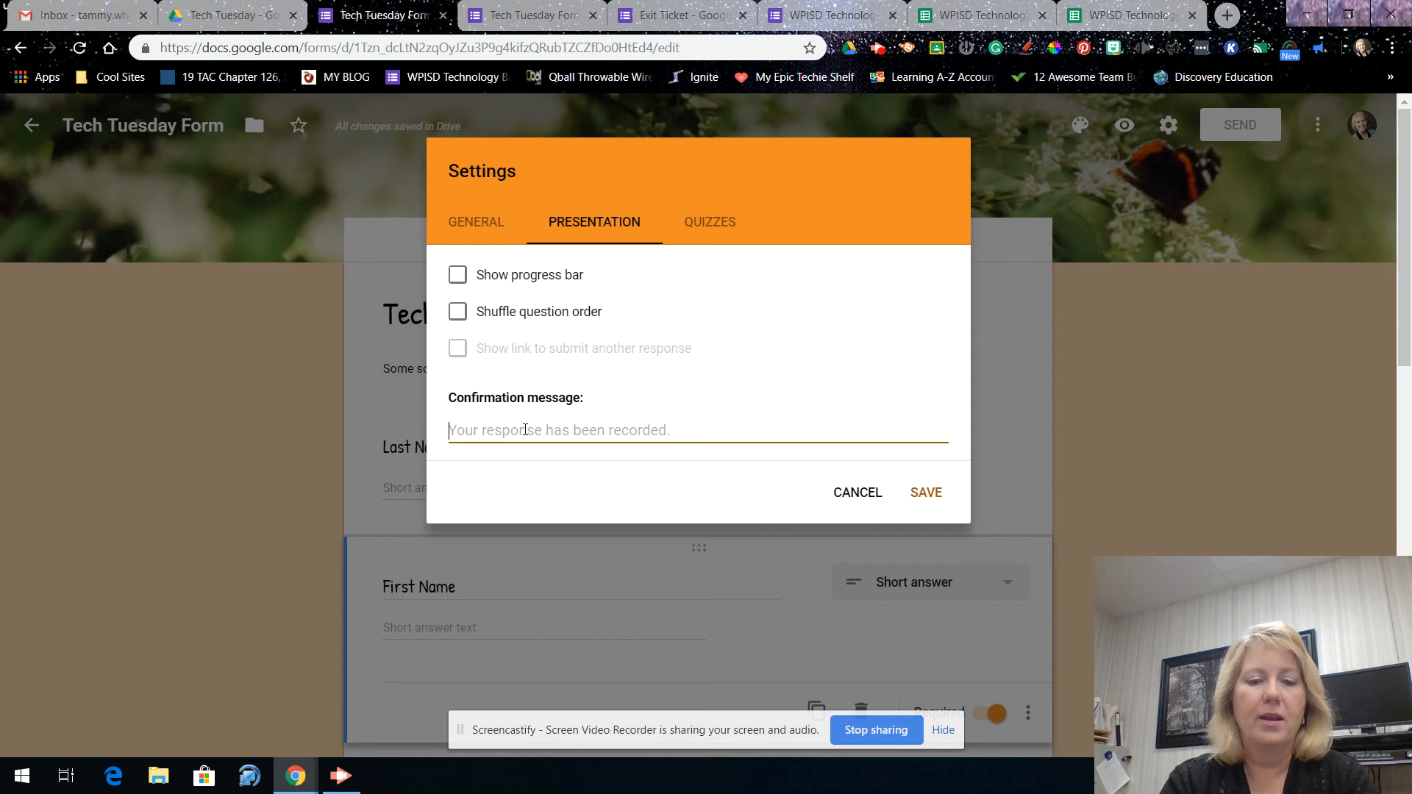
{"action": "type", "text": "T"}
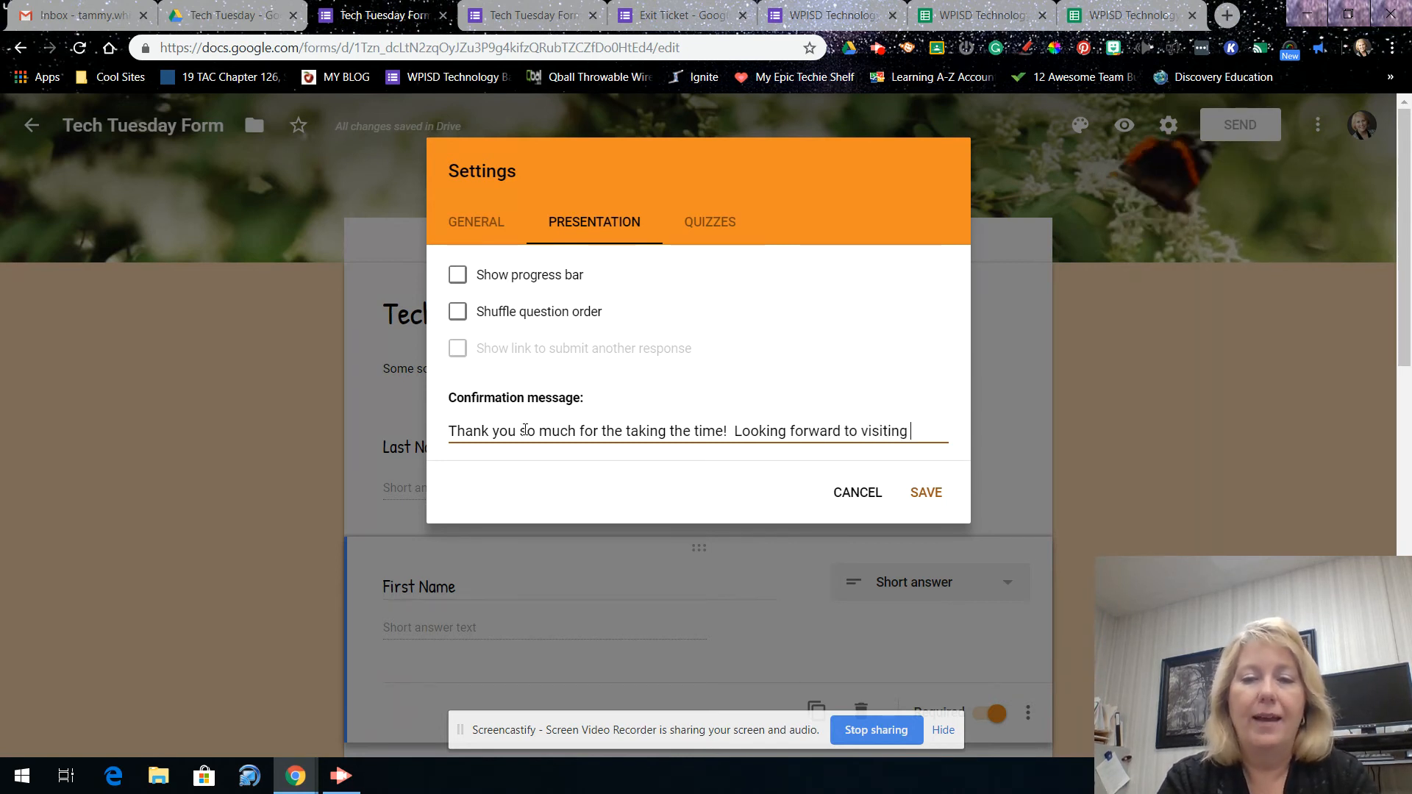
{"action": "type", "text": "h you!"}
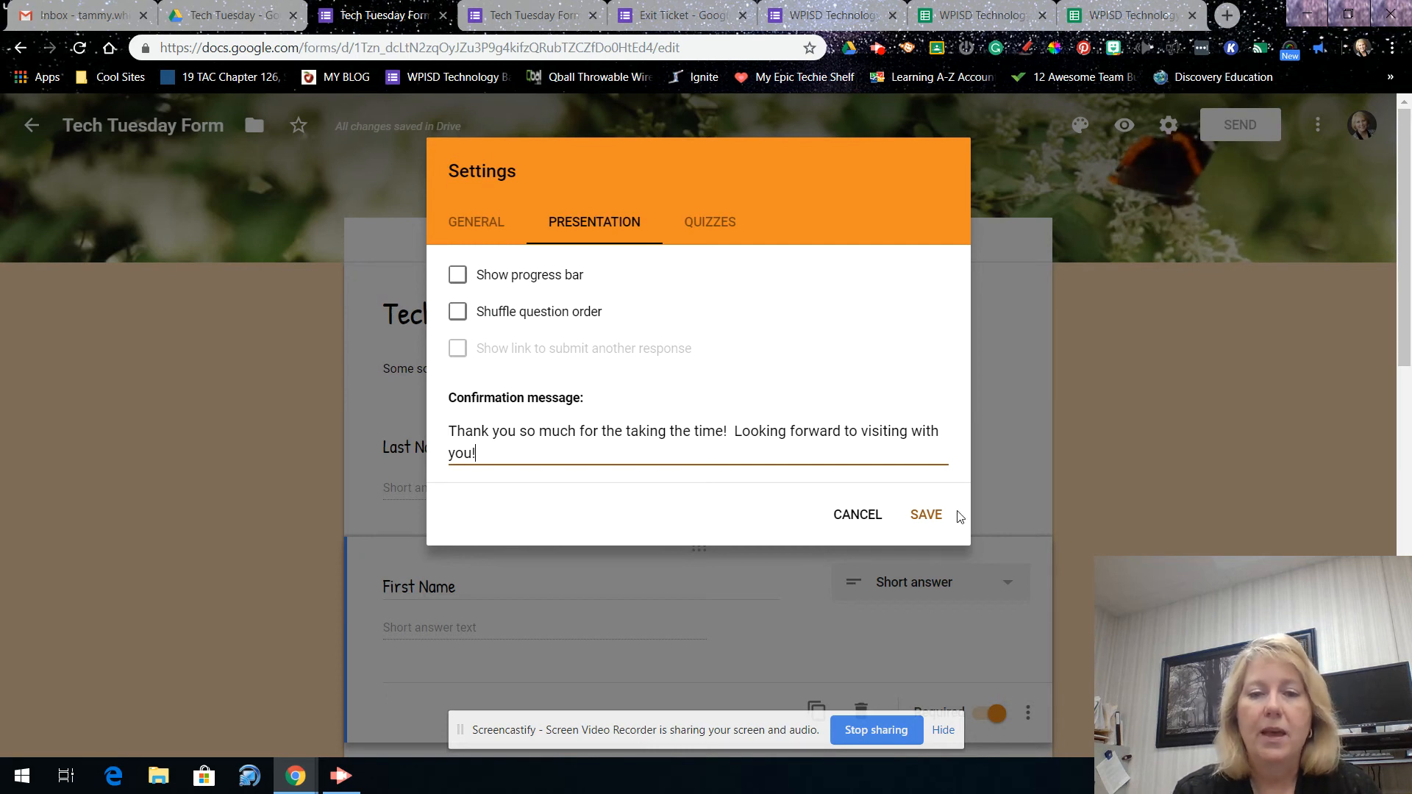
- Save the confirmation message, and turn the form into a quiz in its settings
{"action": "left_click", "coordinate": [927, 515]}
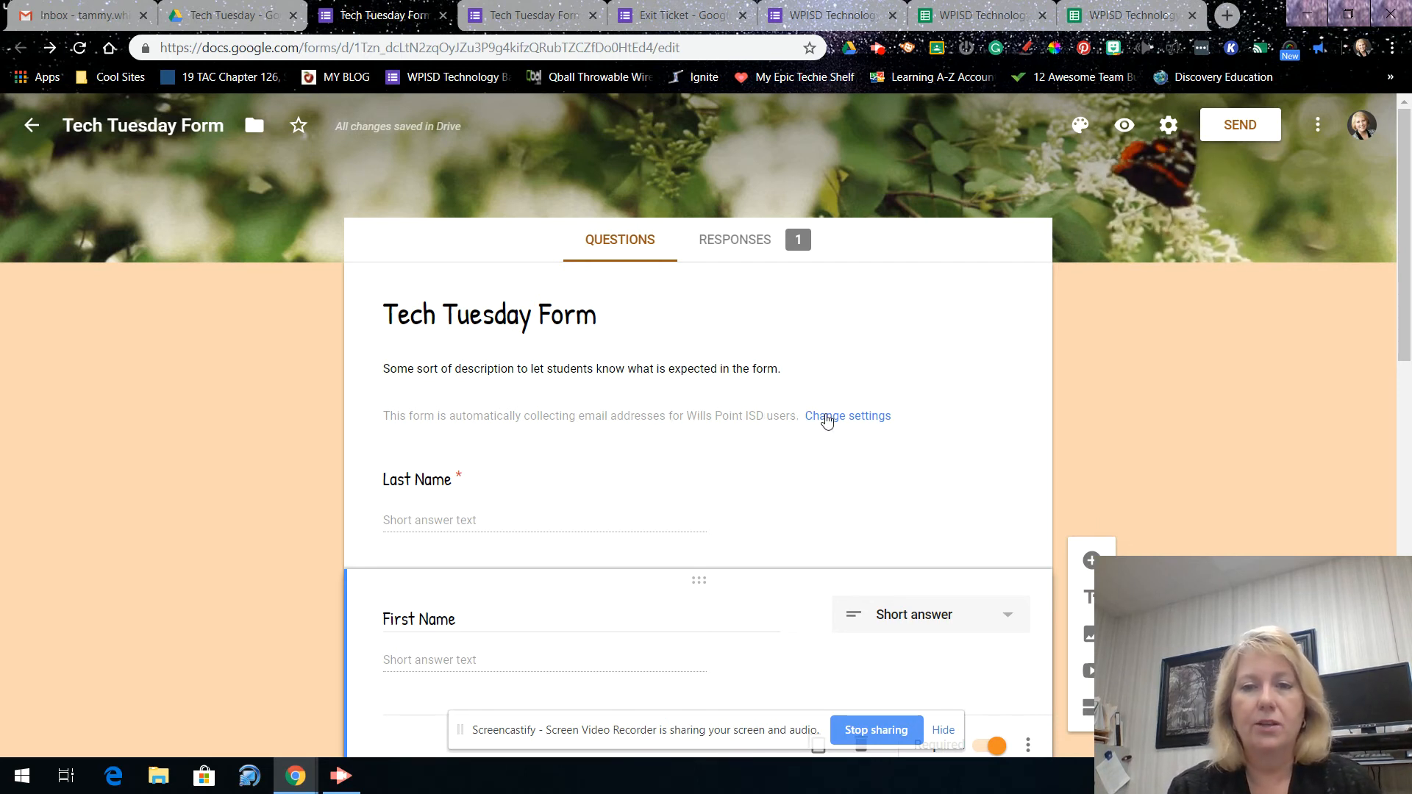
{"action": "left_click", "coordinate": [1171, 126]}
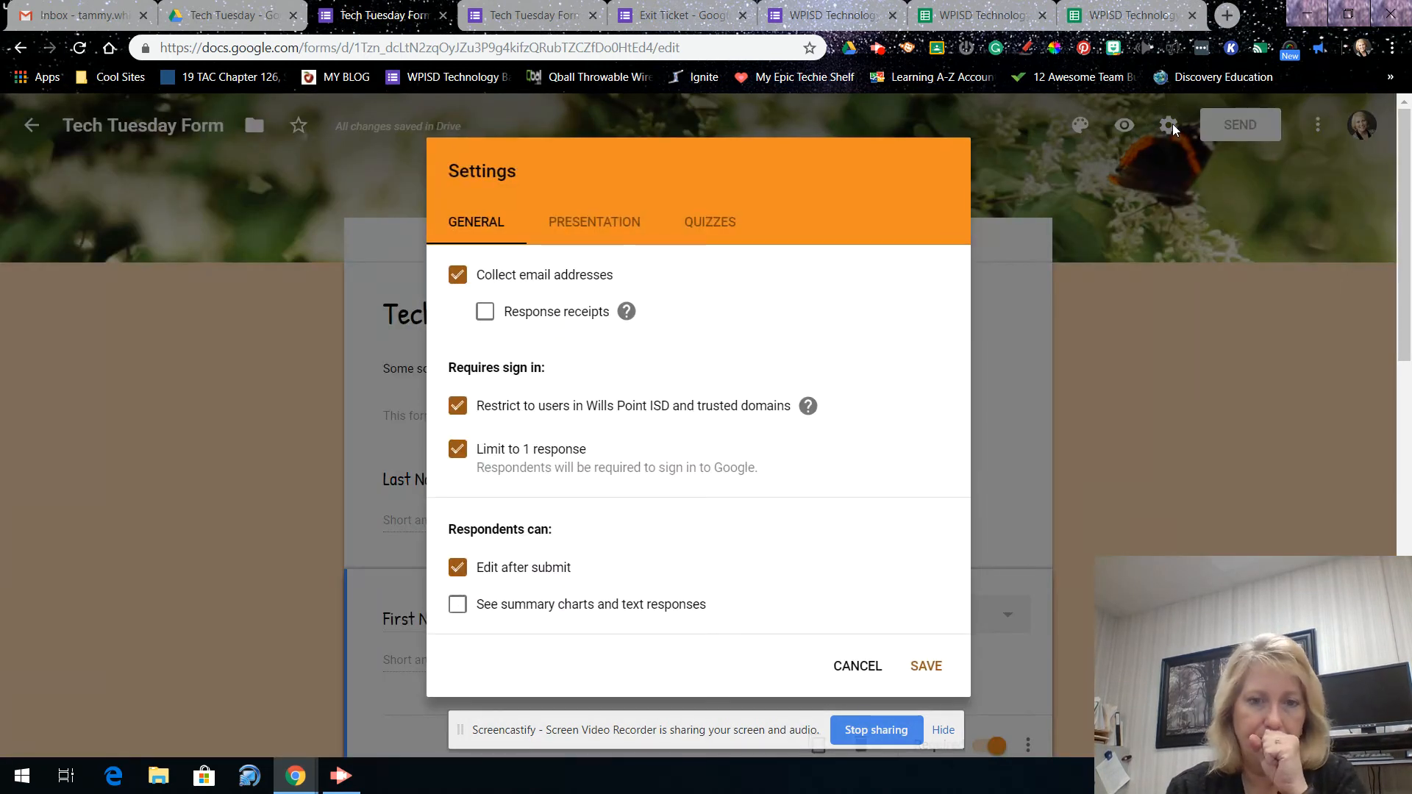
{"action": "left_click", "coordinate": [720, 229]}
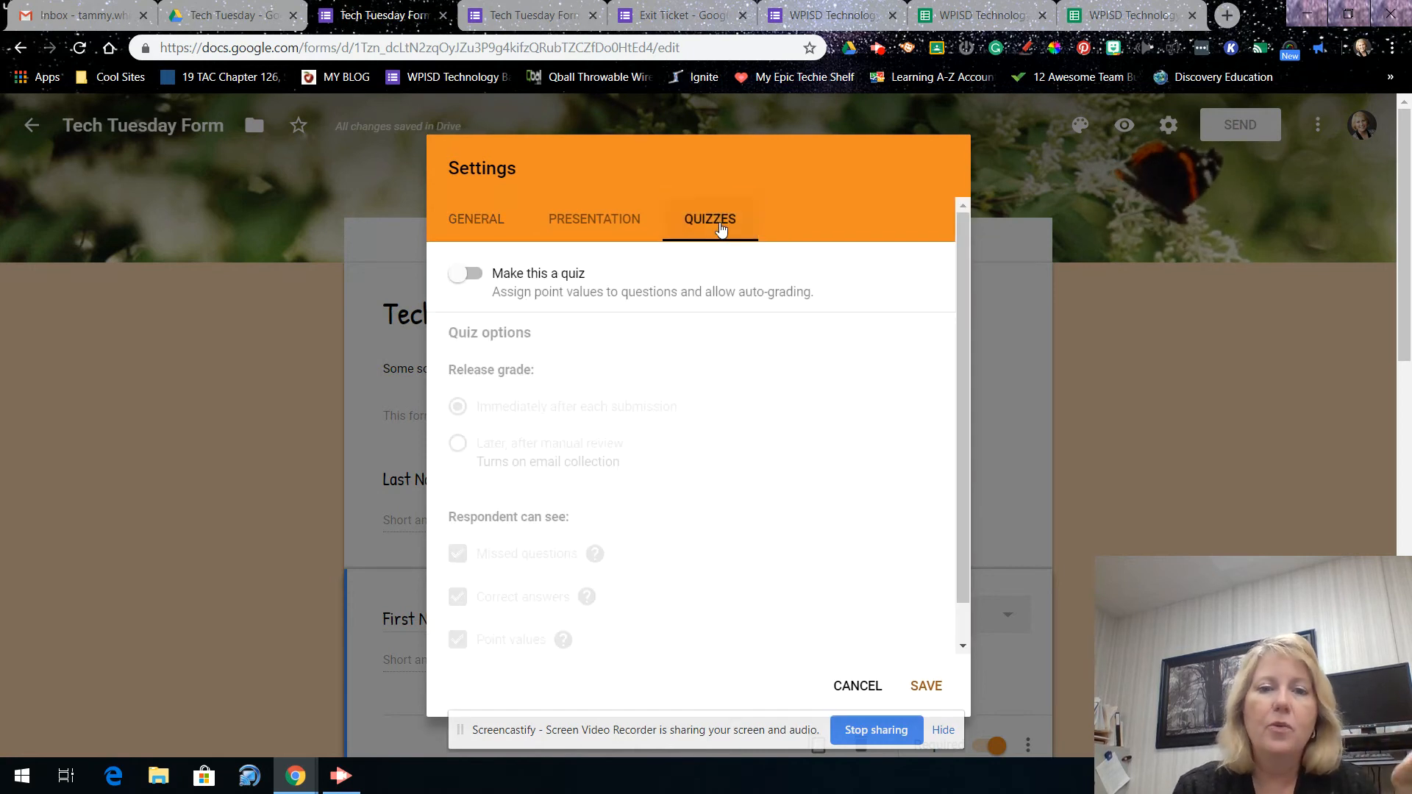
{"action": "left_click", "coordinate": [473, 274]}
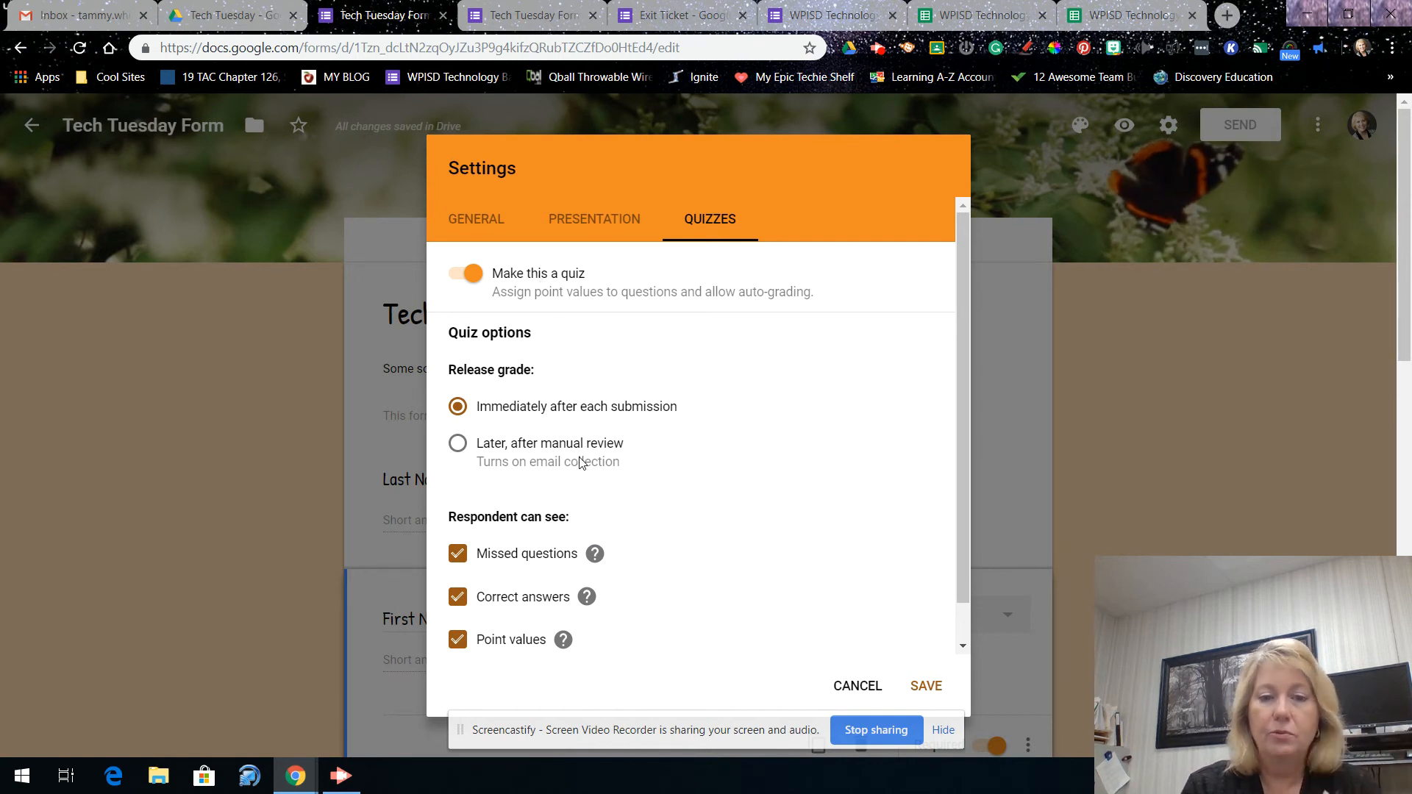
- Let quiz respondents see only missed questions, with correct answers and point values off, and save the settings
{"action": "scroll", "coordinate": [519, 528], "scroll_direction": "down", "scroll_amount": 1}
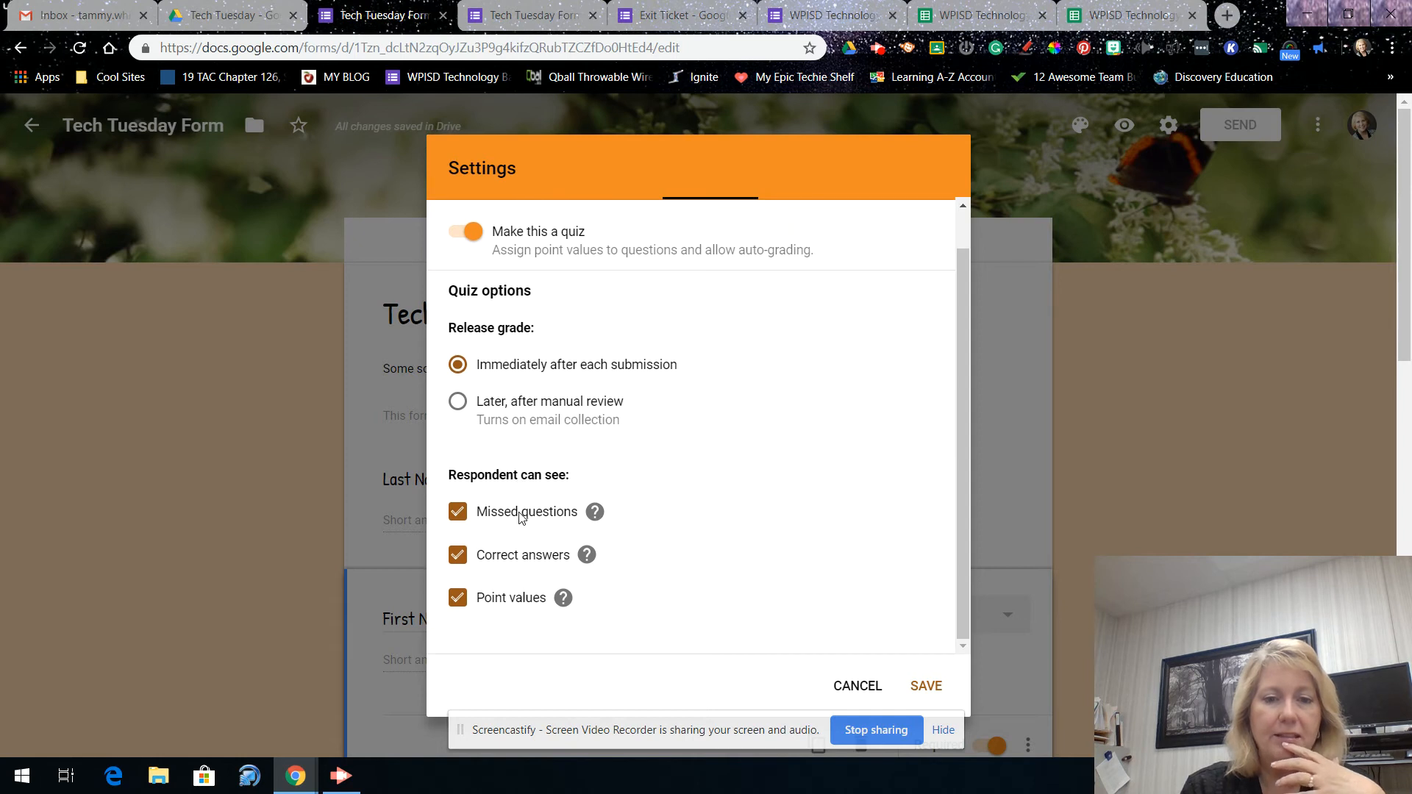
{"action": "left_click", "coordinate": [457, 556]}
{"action": "left_click", "coordinate": [457, 598]}
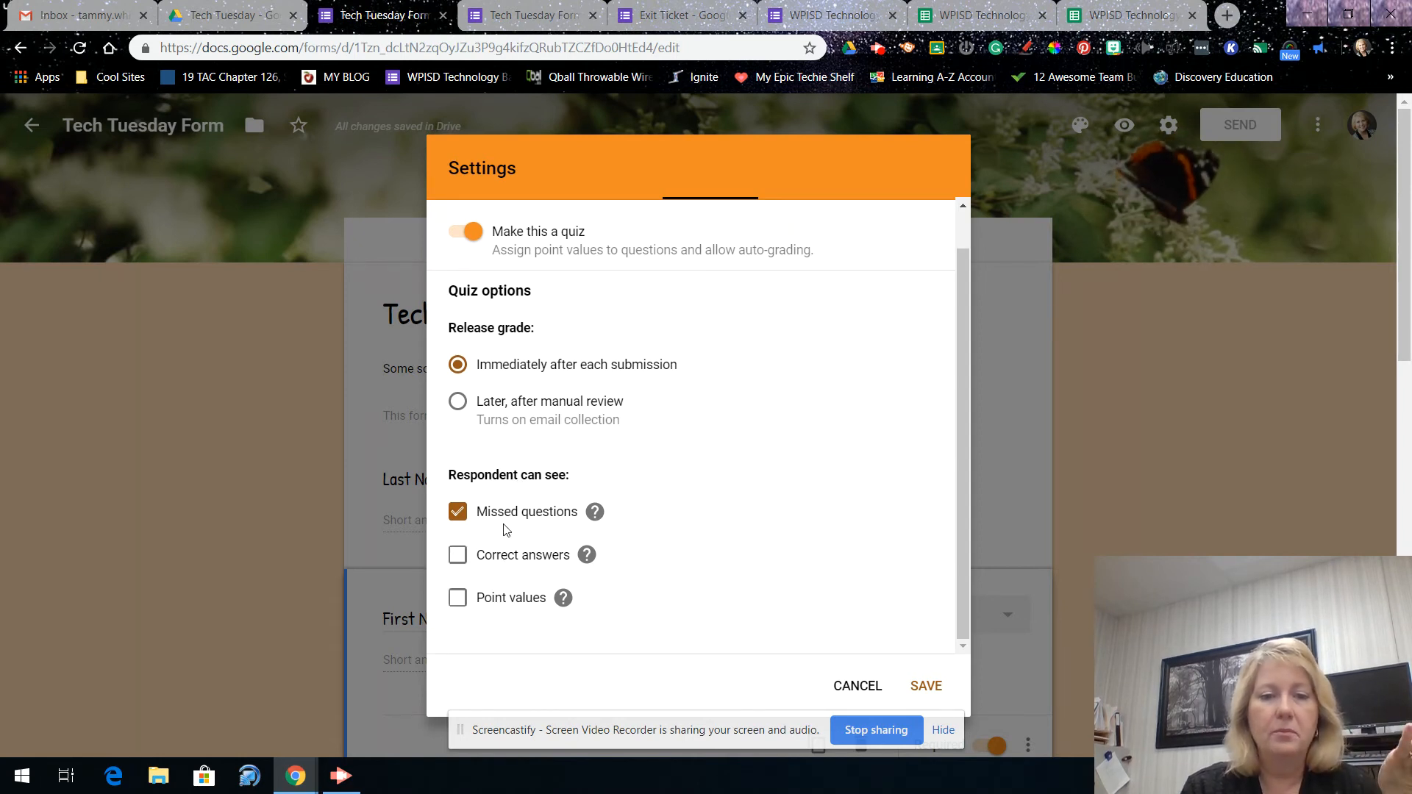
{"action": "left_click", "coordinate": [457, 512]}
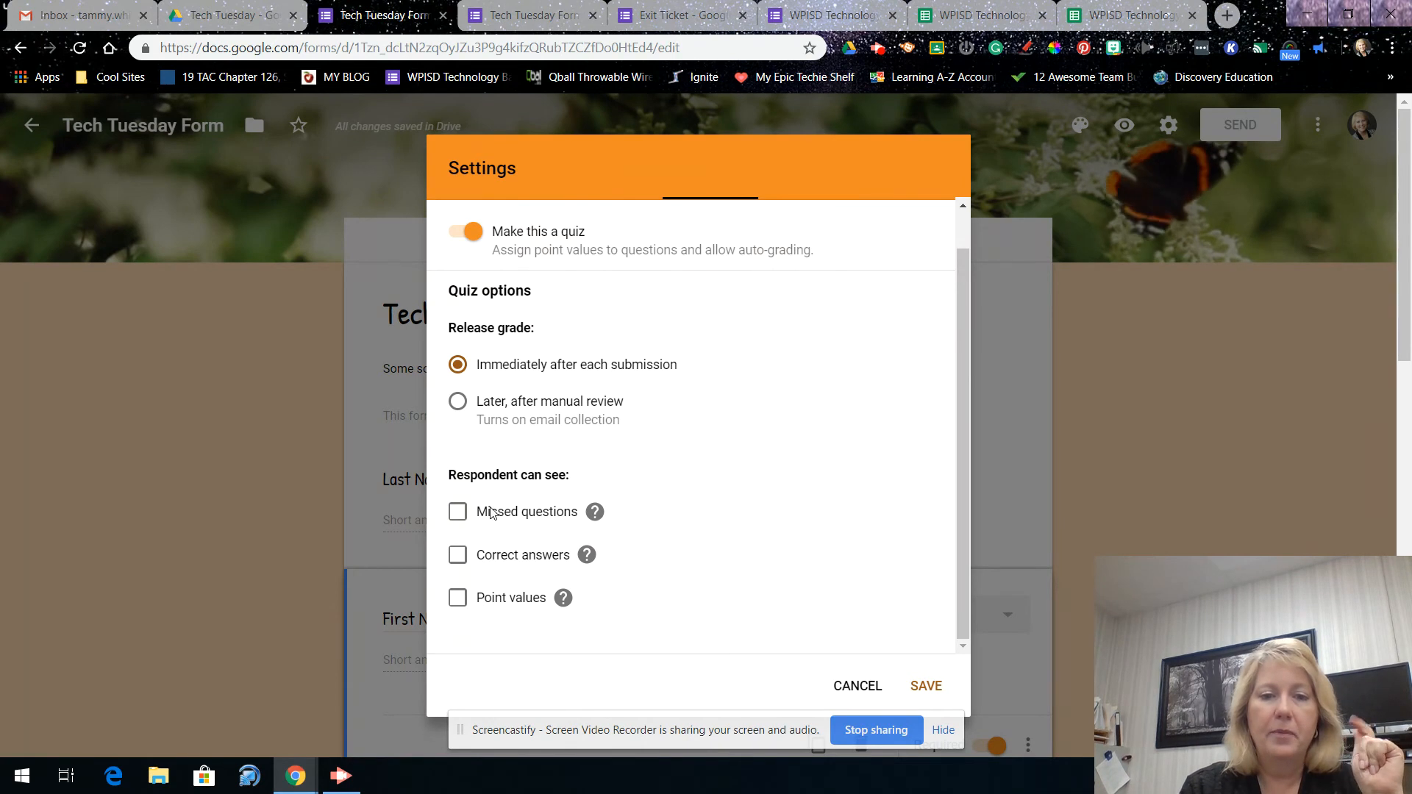
{"action": "left_click", "coordinate": [456, 513]}
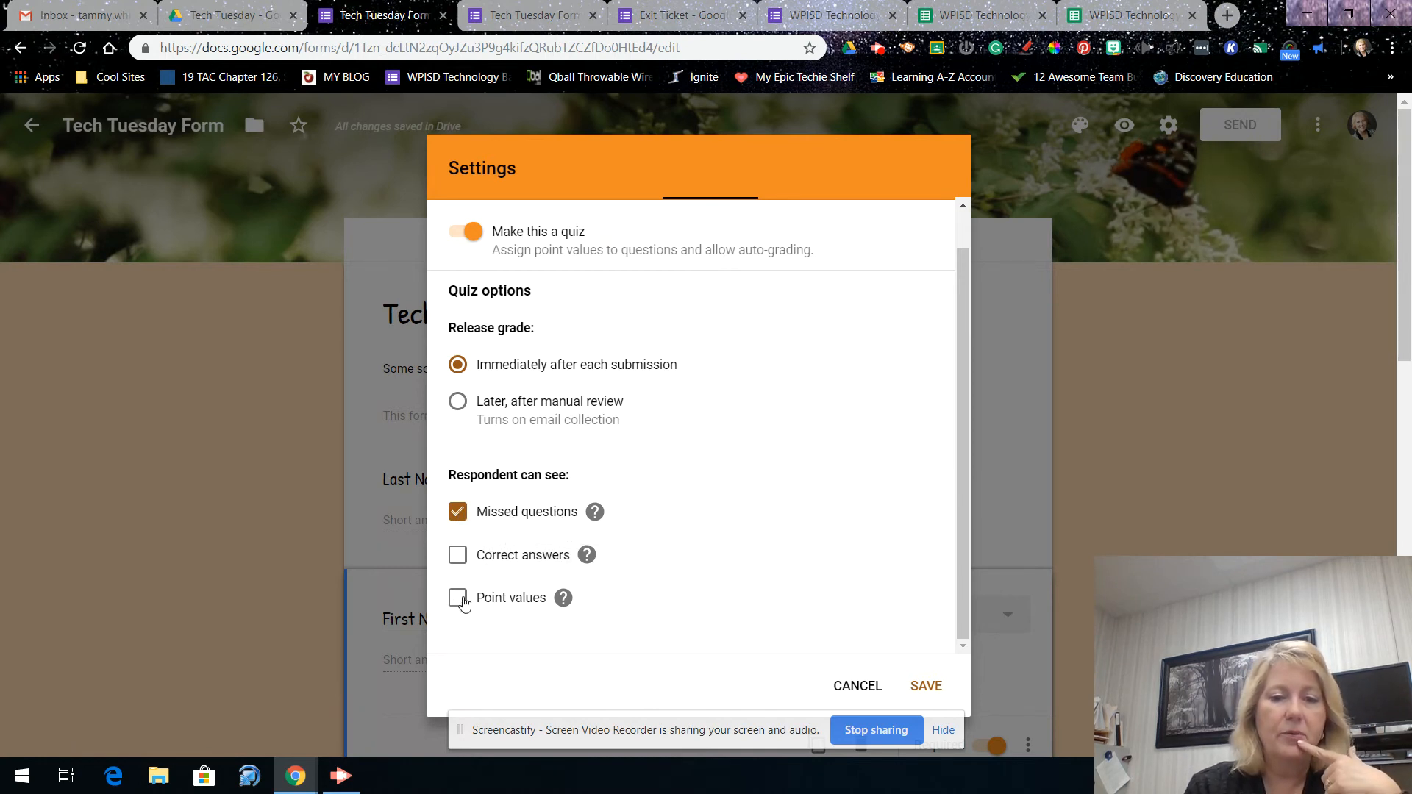
{"action": "mouse_move", "coordinate": [598, 513]}
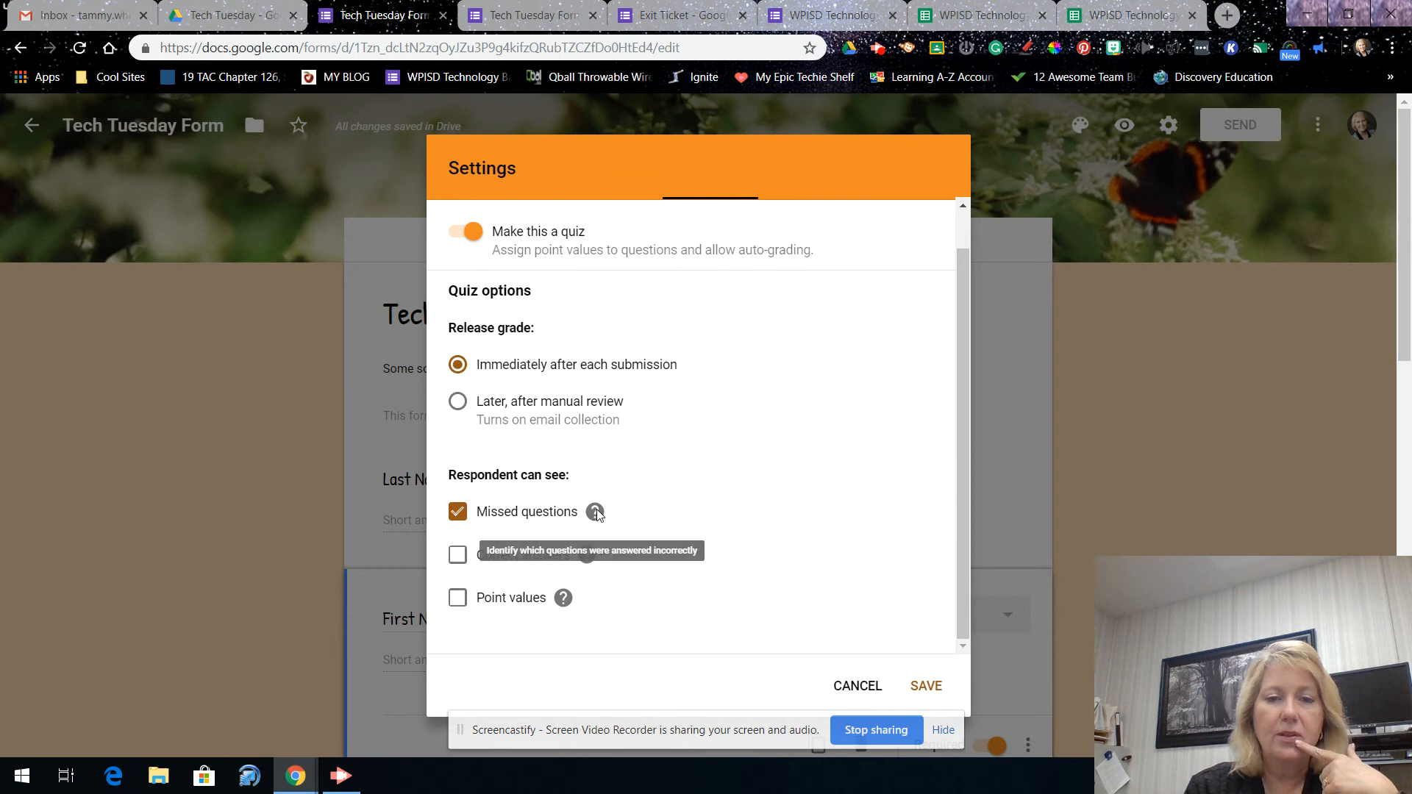
{"action": "right_click", "coordinate": [928, 692]}
{"action": "left_click", "coordinate": [927, 688]}
{"action": "left_click", "coordinate": [927, 689]}
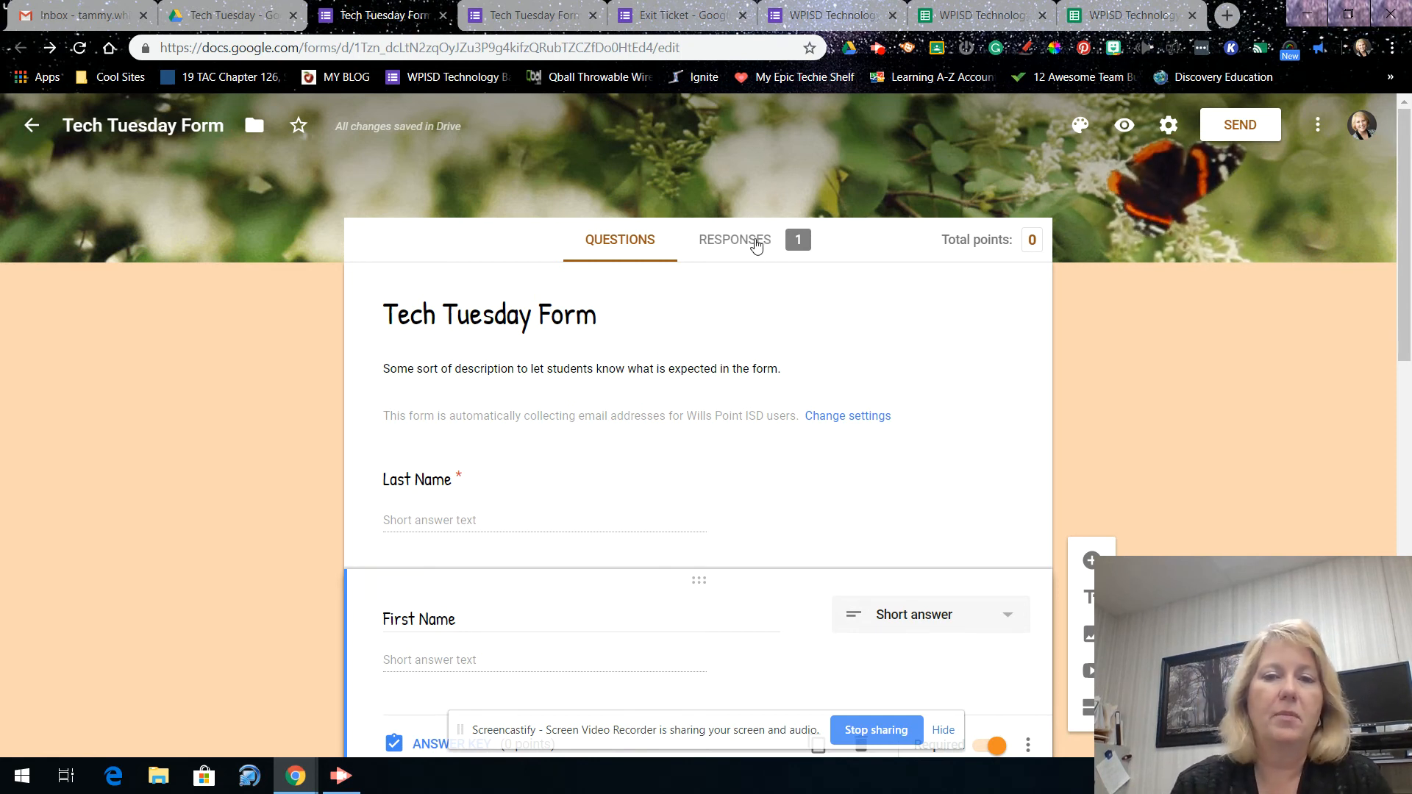
- In the quiz settings, stop respondents from seeing missed questions, correct answers and point values
{"action": "left_click", "coordinate": [1169, 128]}
{"action": "left_click", "coordinate": [718, 230]}
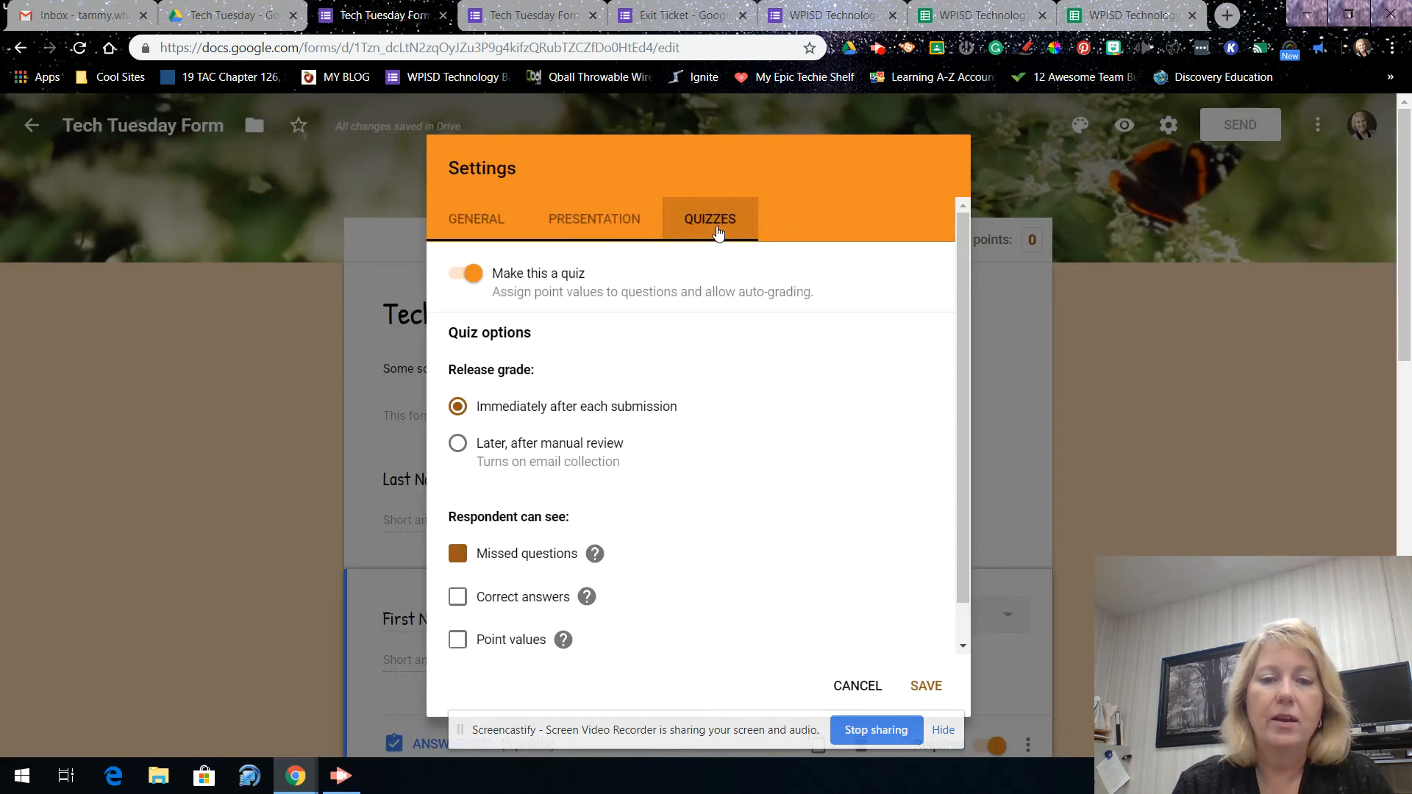
{"action": "left_click", "coordinate": [456, 597]}
{"action": "left_click", "coordinate": [458, 639]}
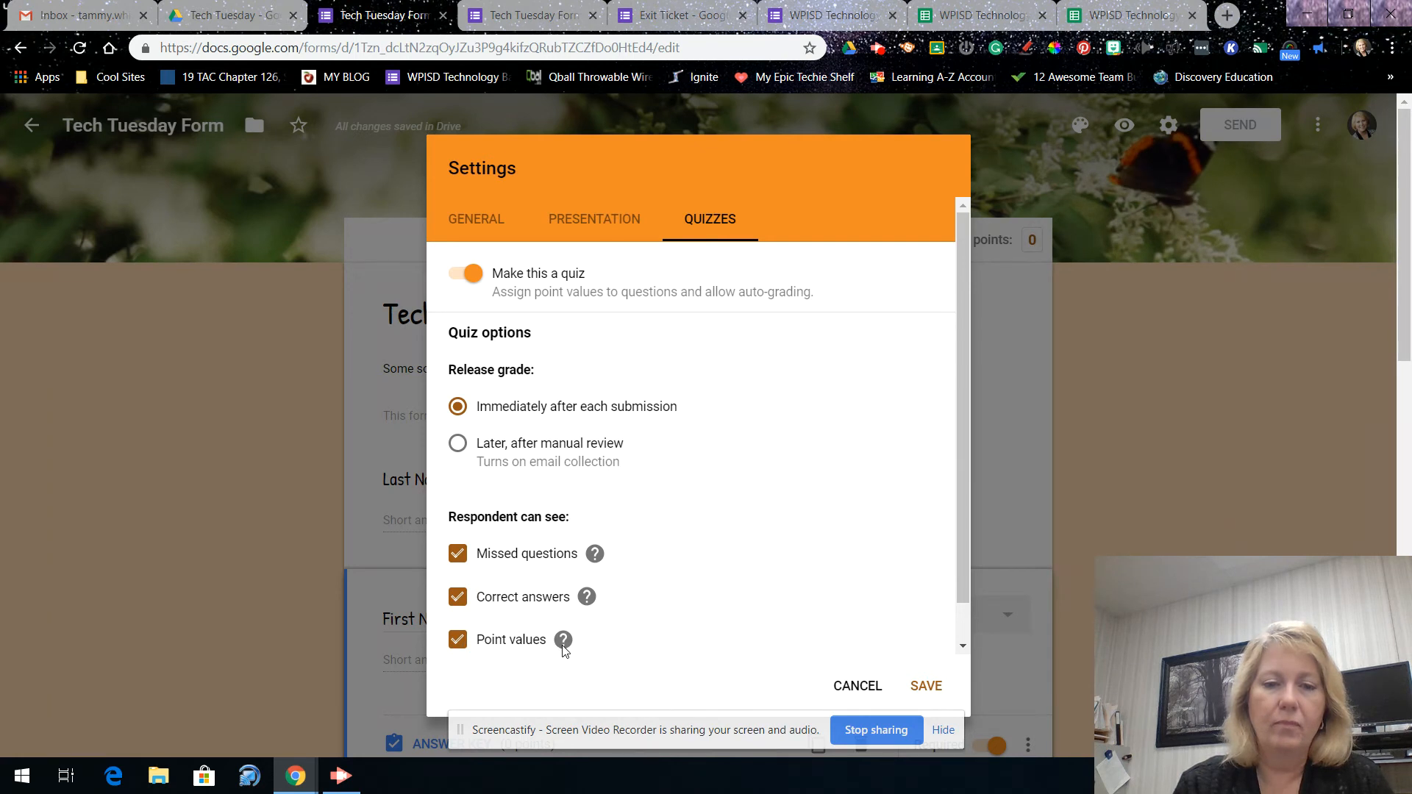
{"action": "left_click", "coordinate": [457, 641]}
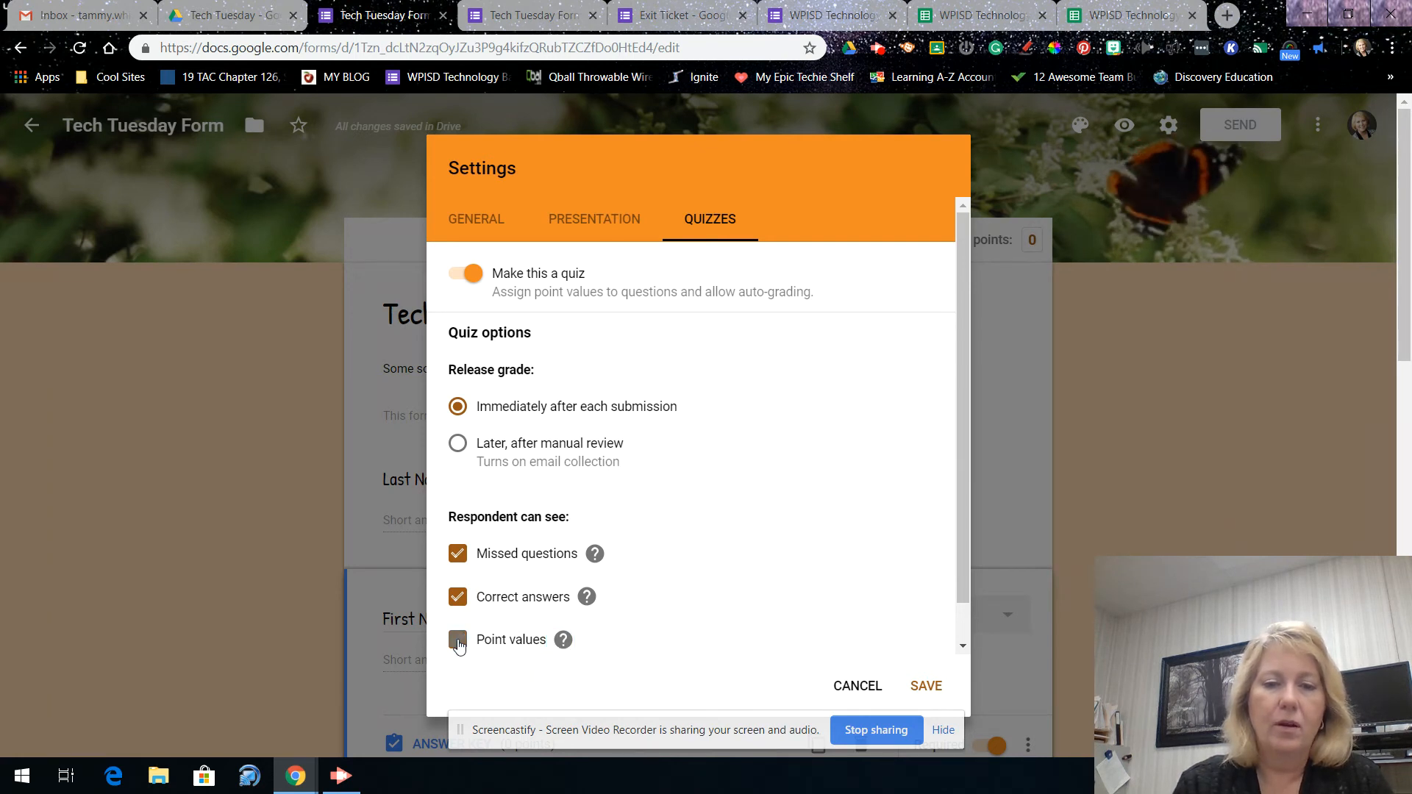
{"action": "left_click", "coordinate": [457, 595]}
{"action": "left_click", "coordinate": [457, 554]}
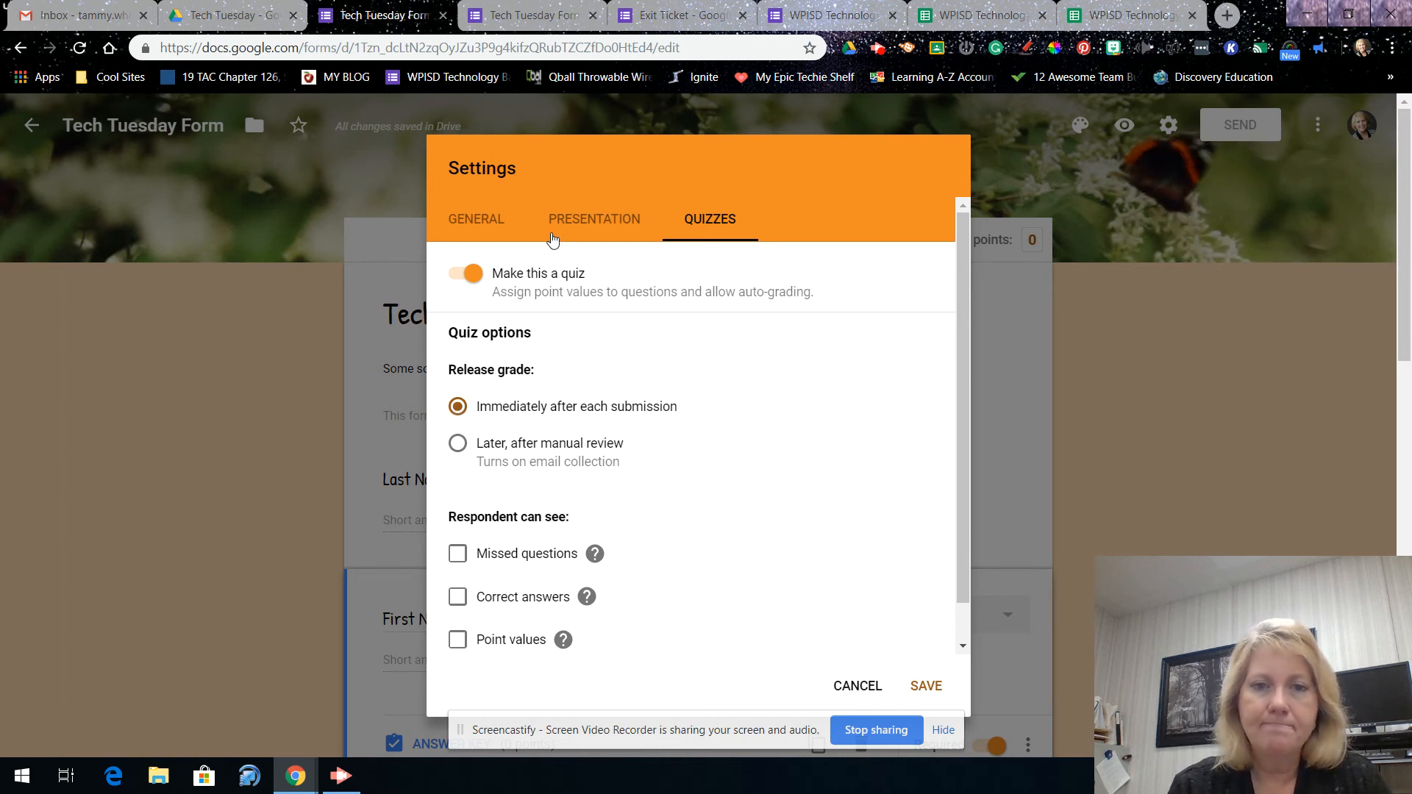
- Switch the quiz option off and on again, and save the settings with the quiz enabled
{"action": "left_click", "coordinate": [586, 220]}
{"action": "left_click", "coordinate": [725, 222]}
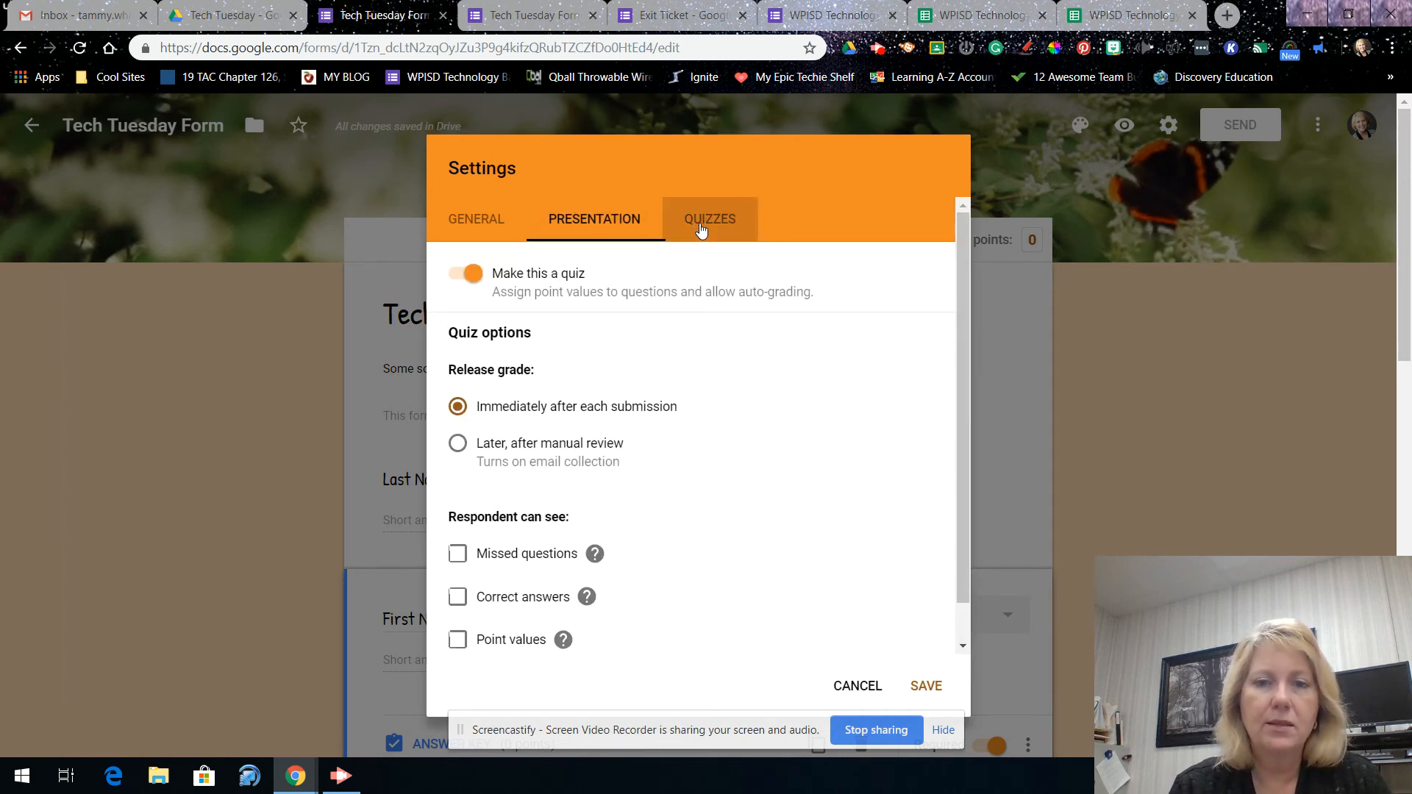
{"action": "left_click", "coordinate": [474, 275]}
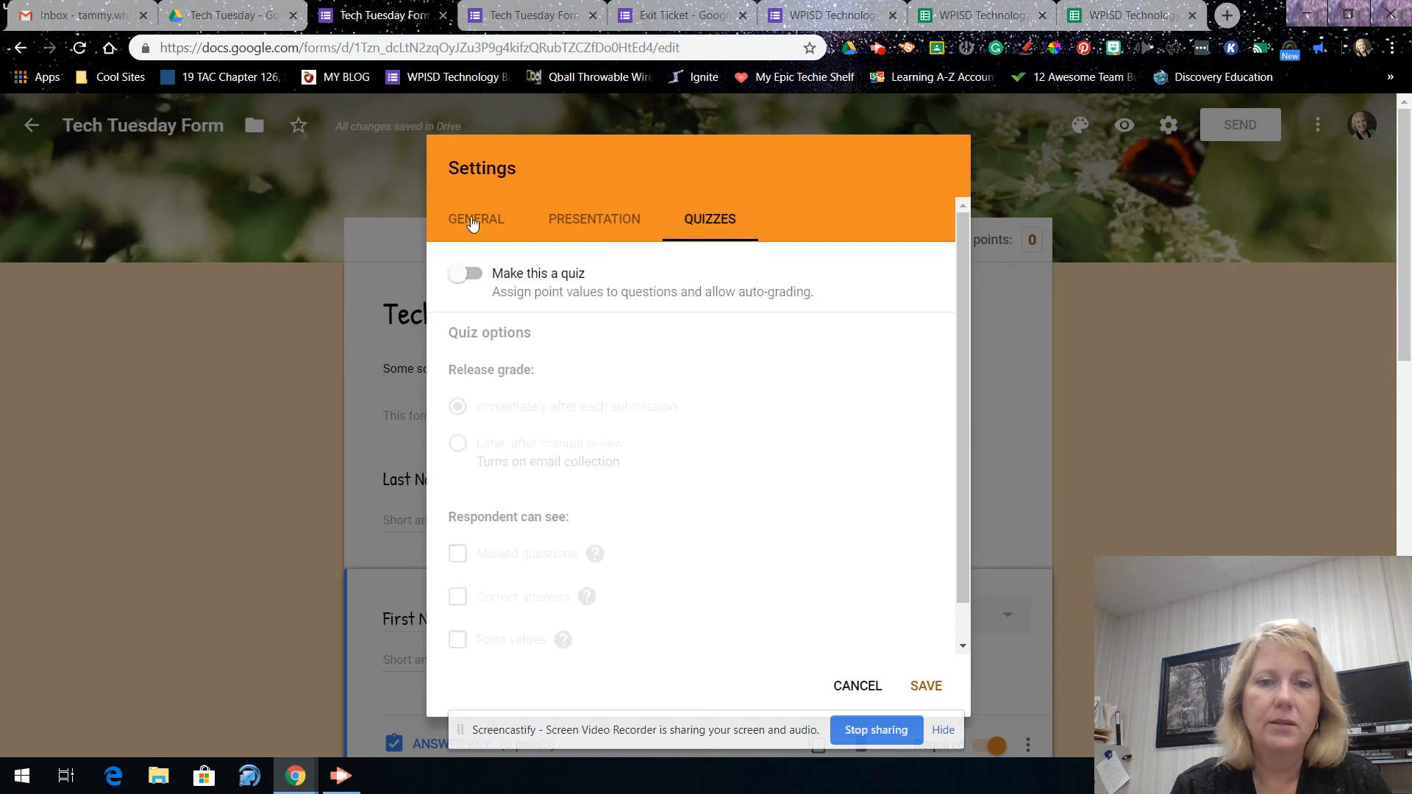
{"action": "left_click", "coordinate": [475, 220]}
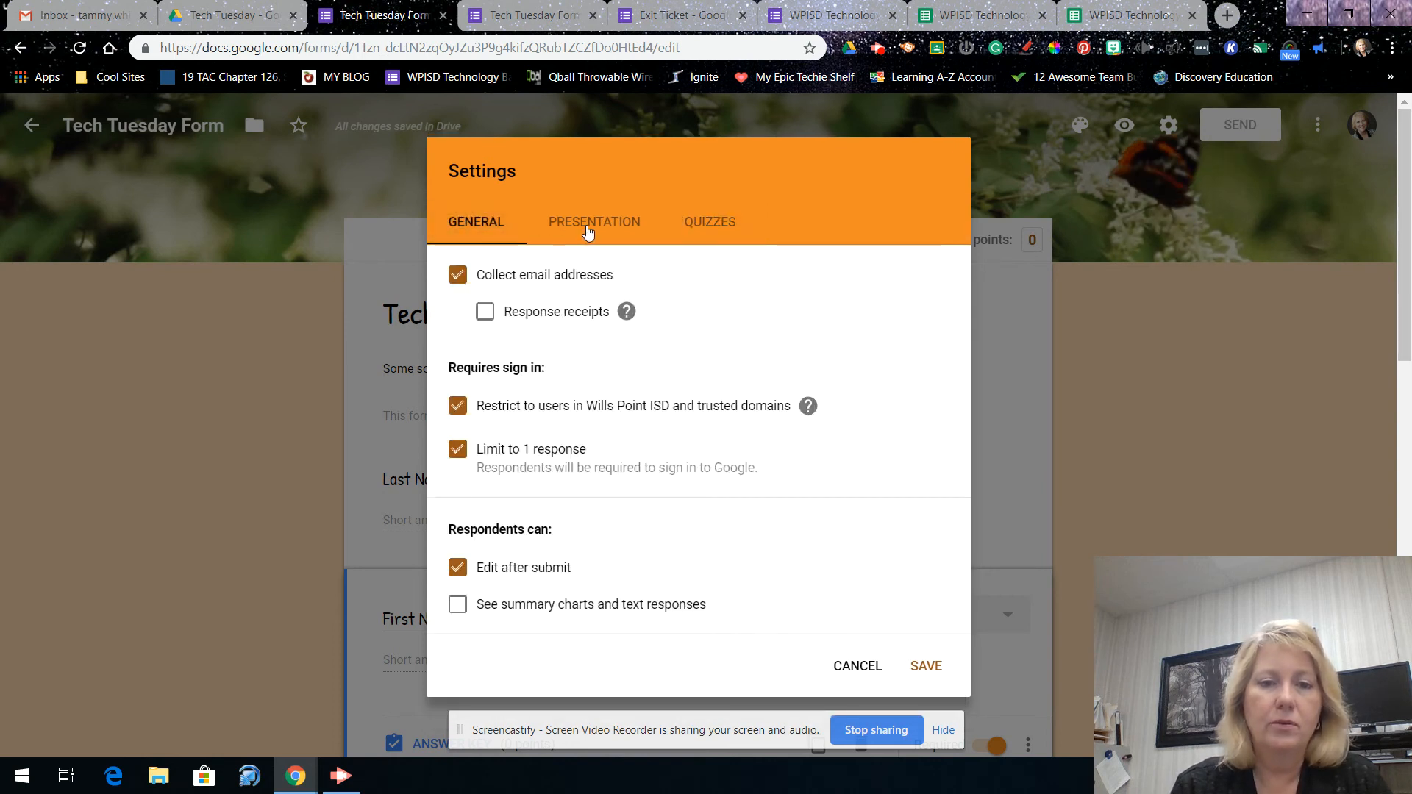
{"action": "left_click", "coordinate": [704, 224]}
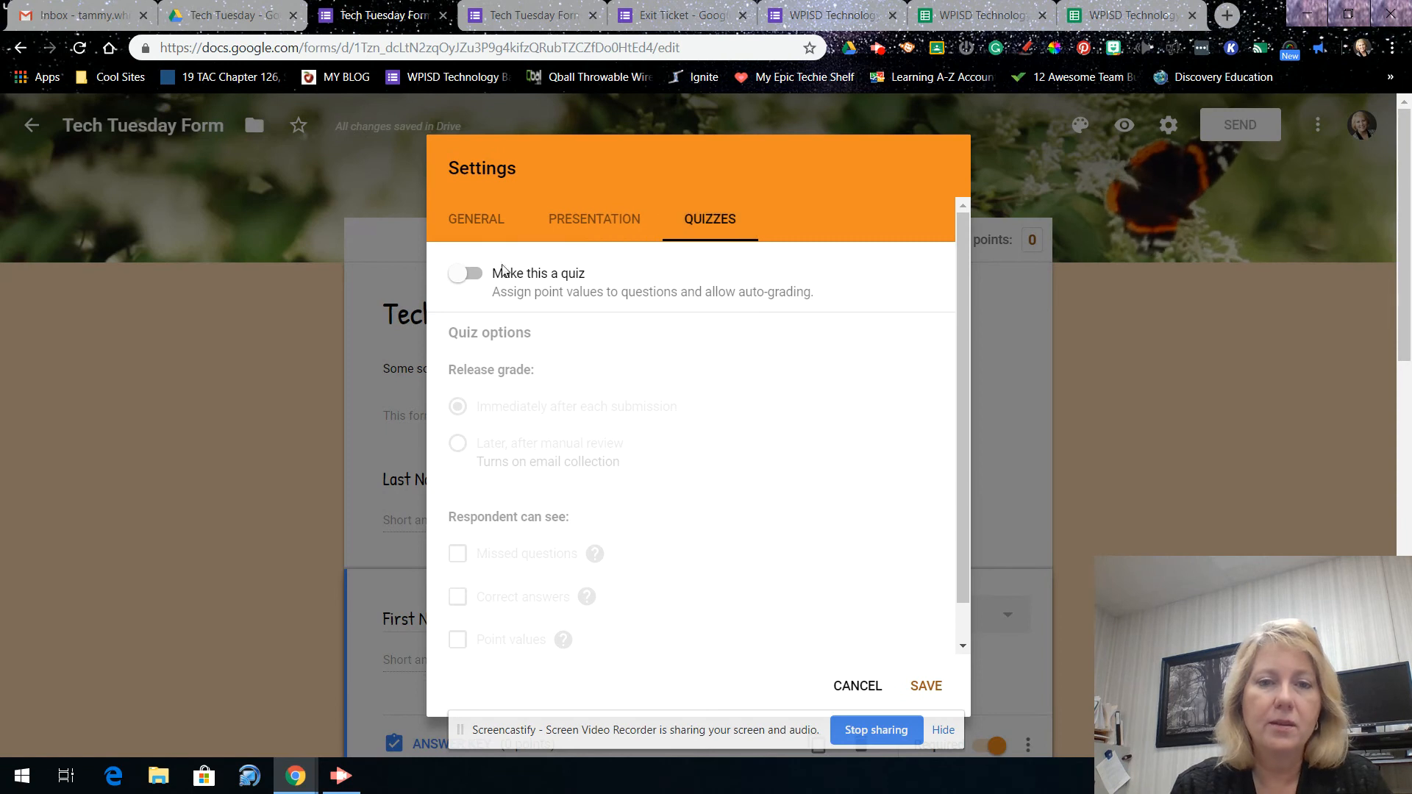
{"action": "left_click", "coordinate": [478, 277]}
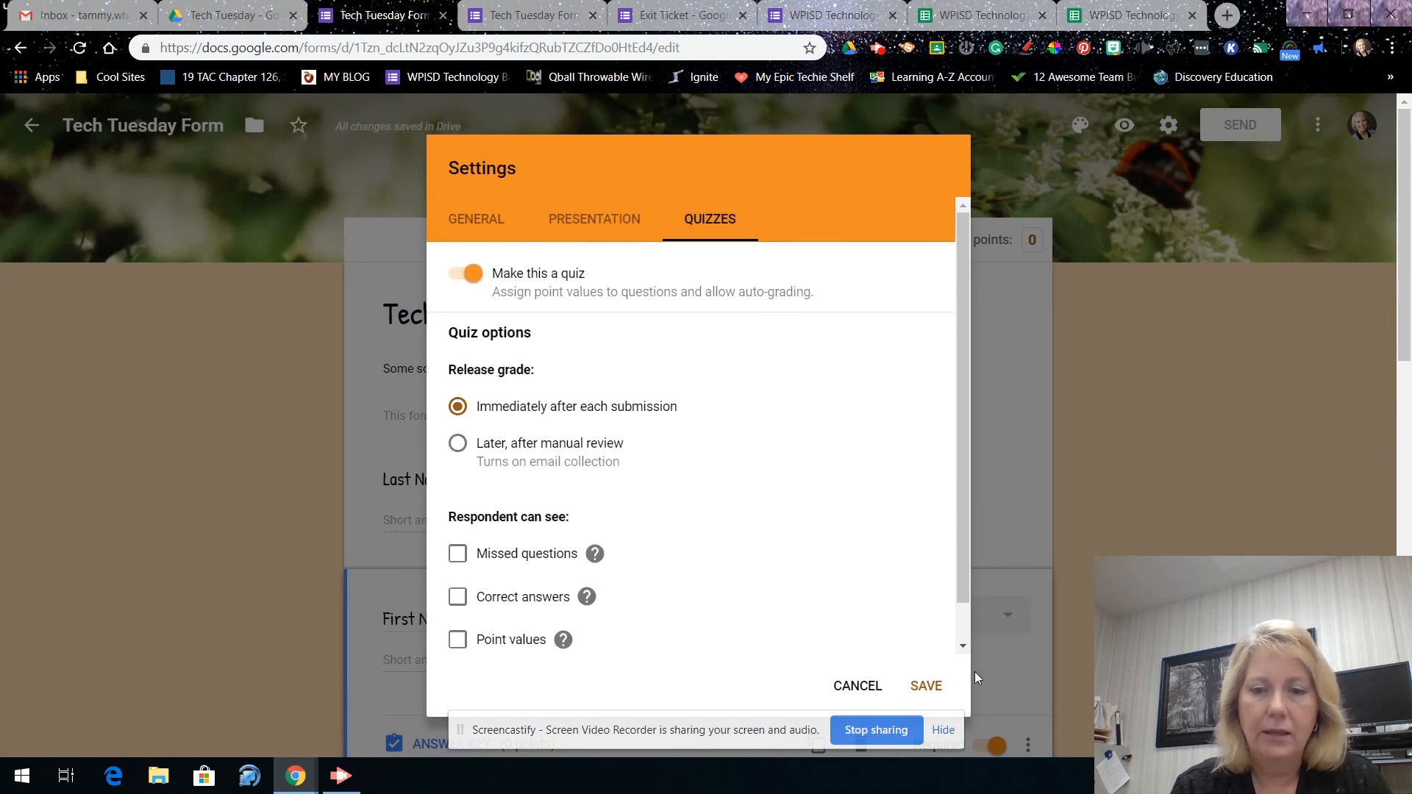
{"action": "left_click", "coordinate": [927, 686]}
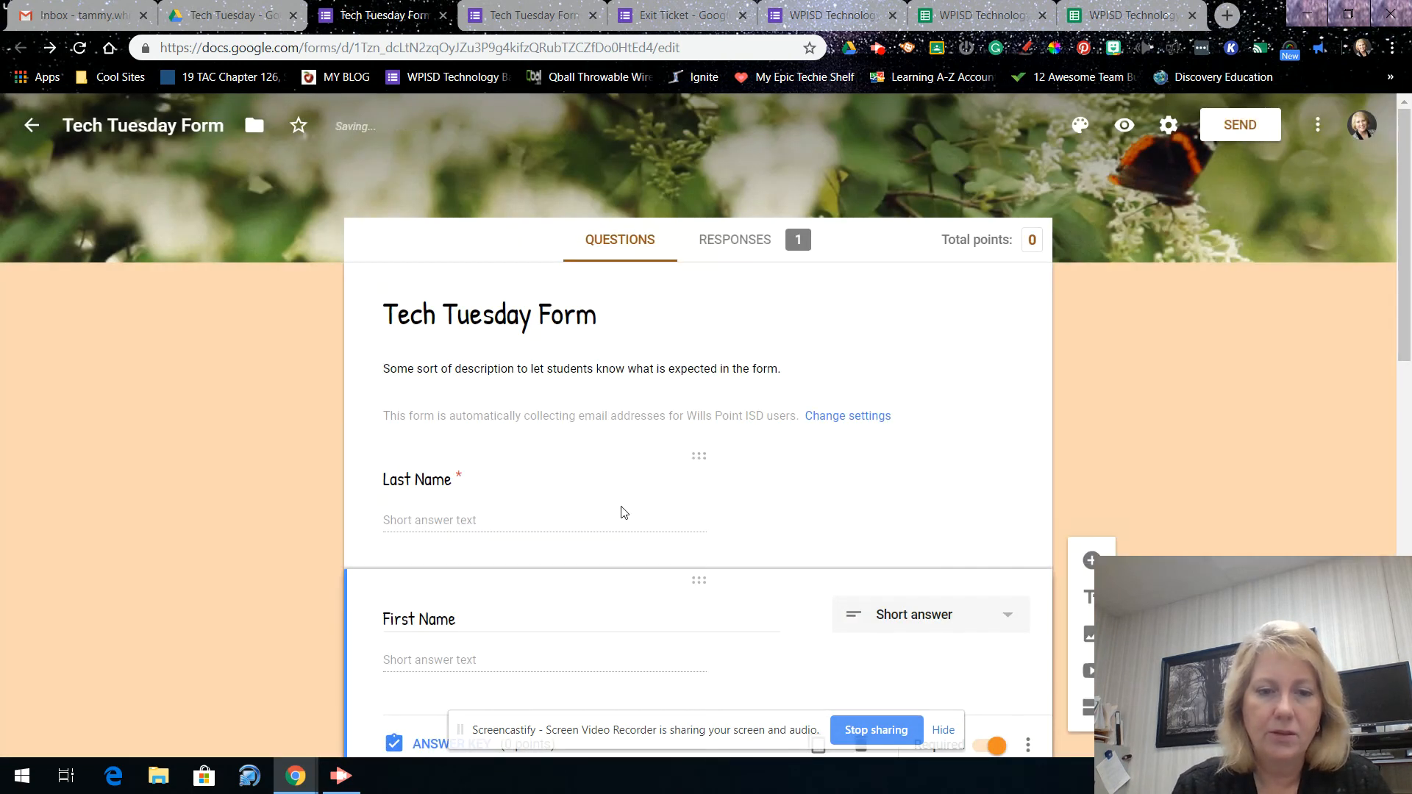
- Mark "Opton 2" as the correct answer in the answer key of the sample checkboxes question
{"action": "scroll", "coordinate": [623, 512], "scroll_direction": "down", "scroll_amount": 2}
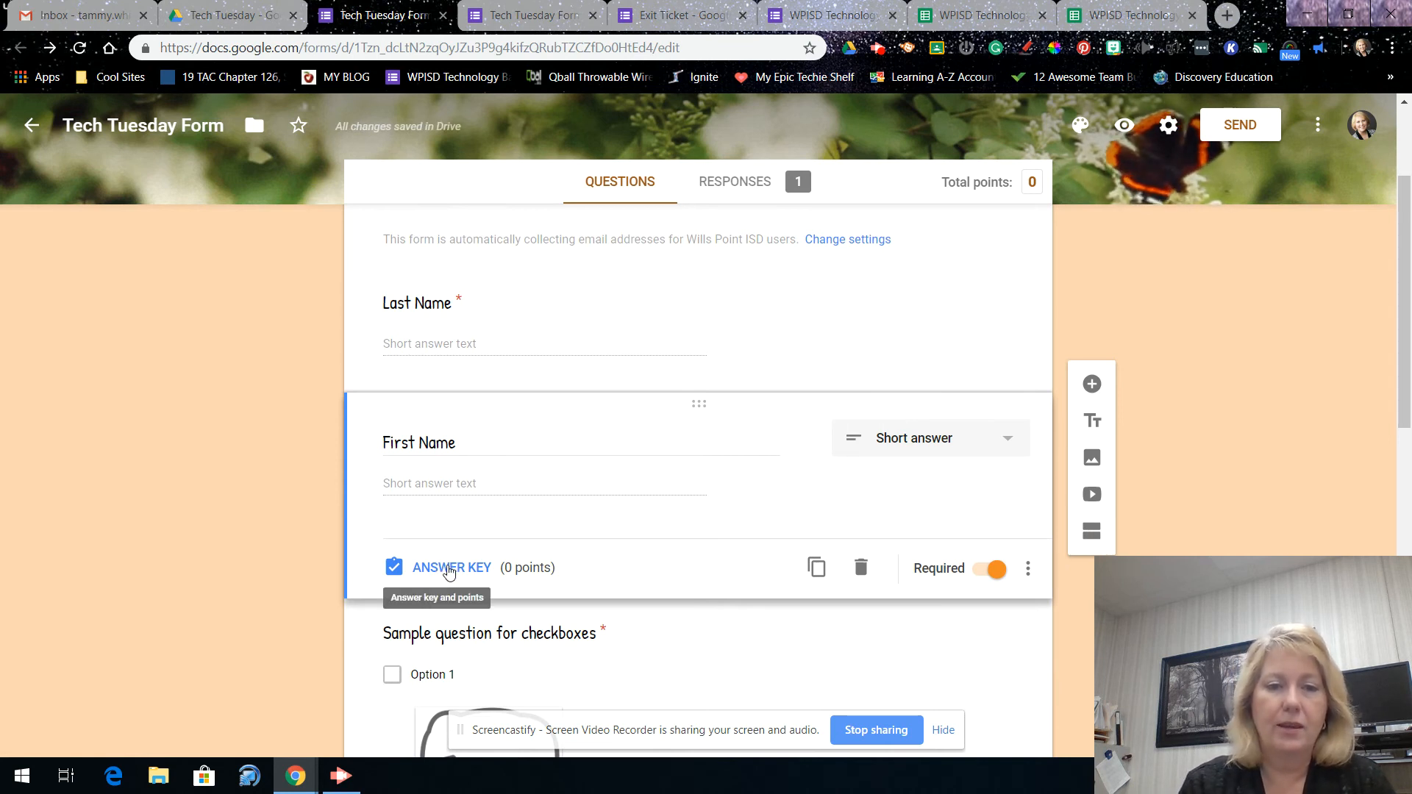
{"action": "scroll", "coordinate": [662, 473], "scroll_direction": "down", "scroll_amount": 2}
{"action": "scroll", "coordinate": [866, 429], "scroll_direction": "up", "scroll_amount": 1}
{"action": "scroll", "coordinate": [739, 494], "scroll_direction": "down", "scroll_amount": 5}
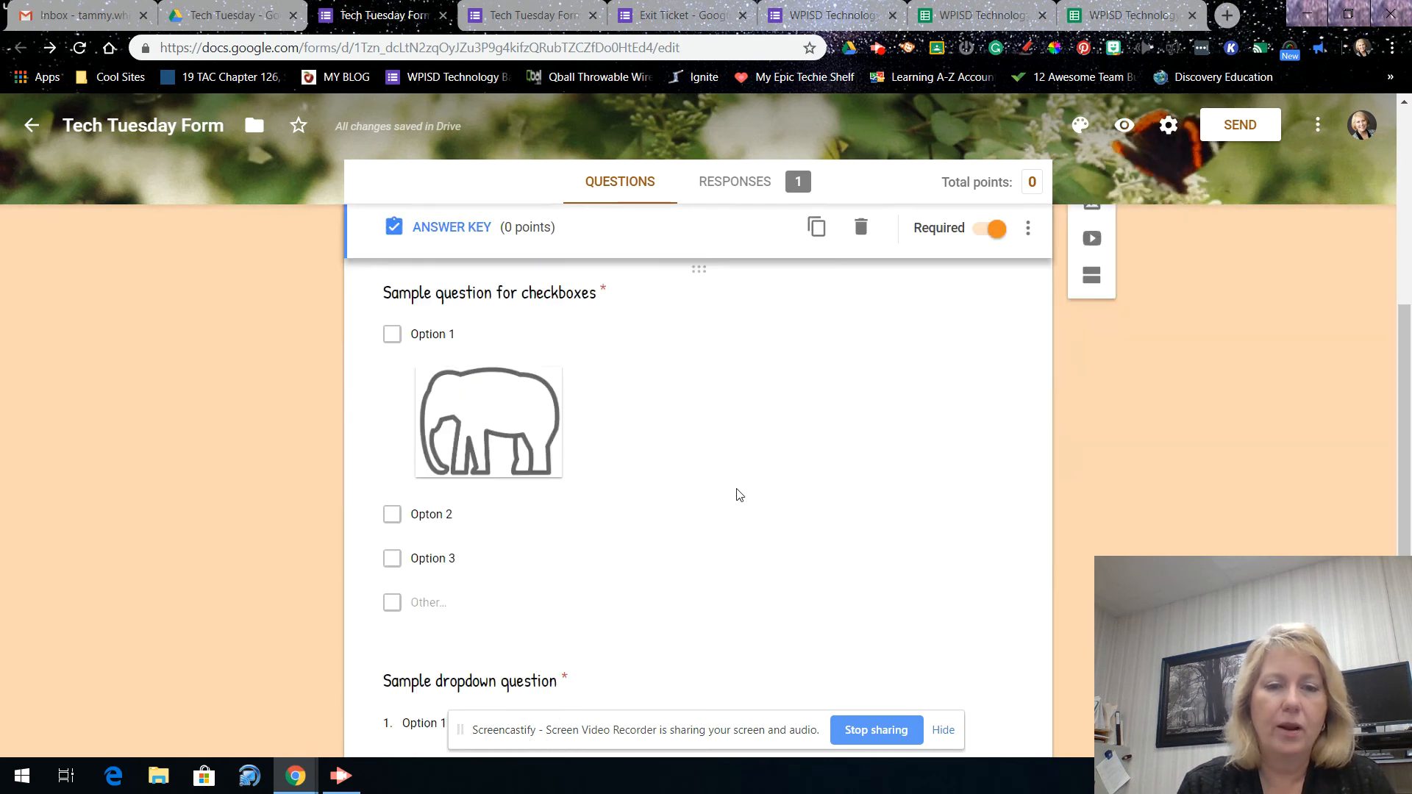
{"action": "scroll", "coordinate": [739, 494], "scroll_direction": "up", "scroll_amount": 2}
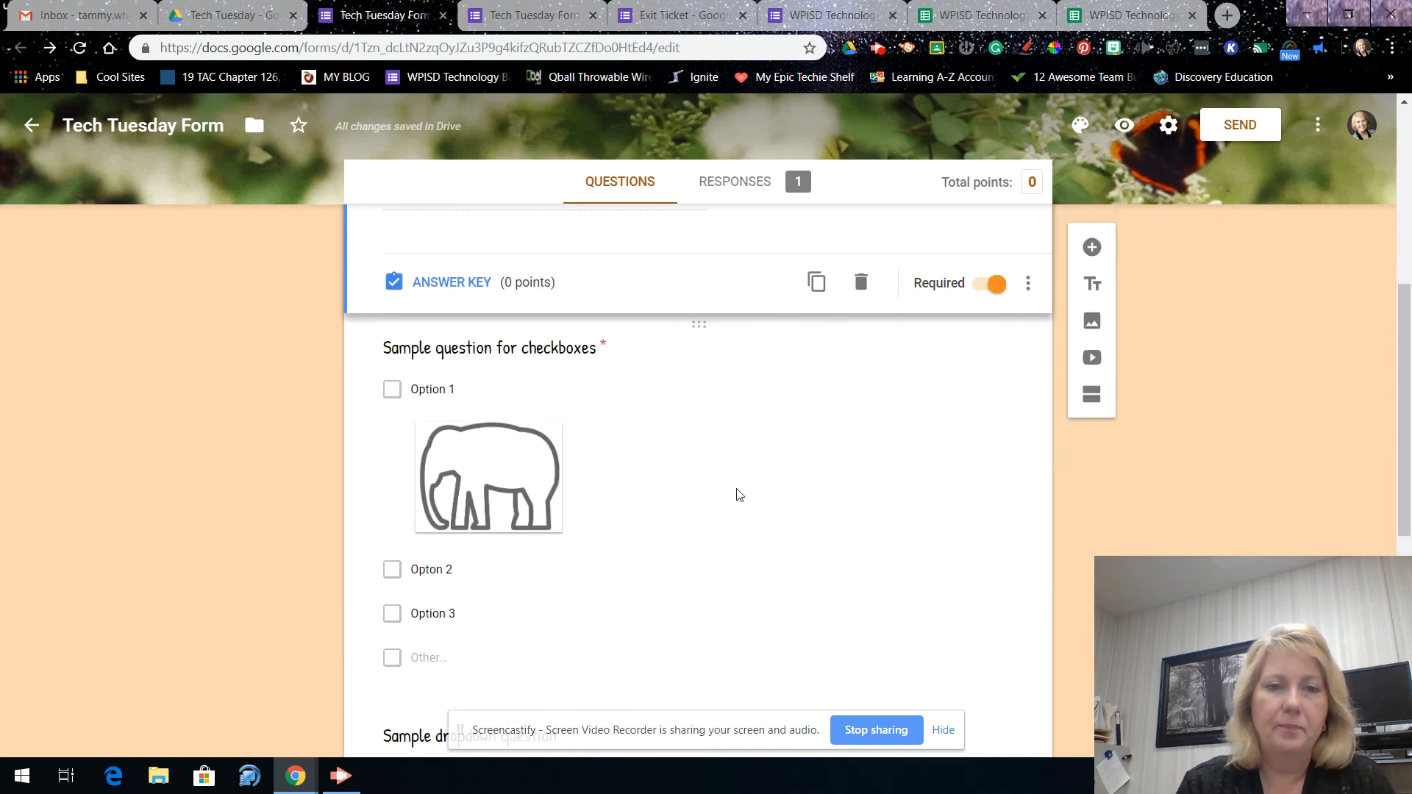
{"action": "left_click", "coordinate": [637, 500]}
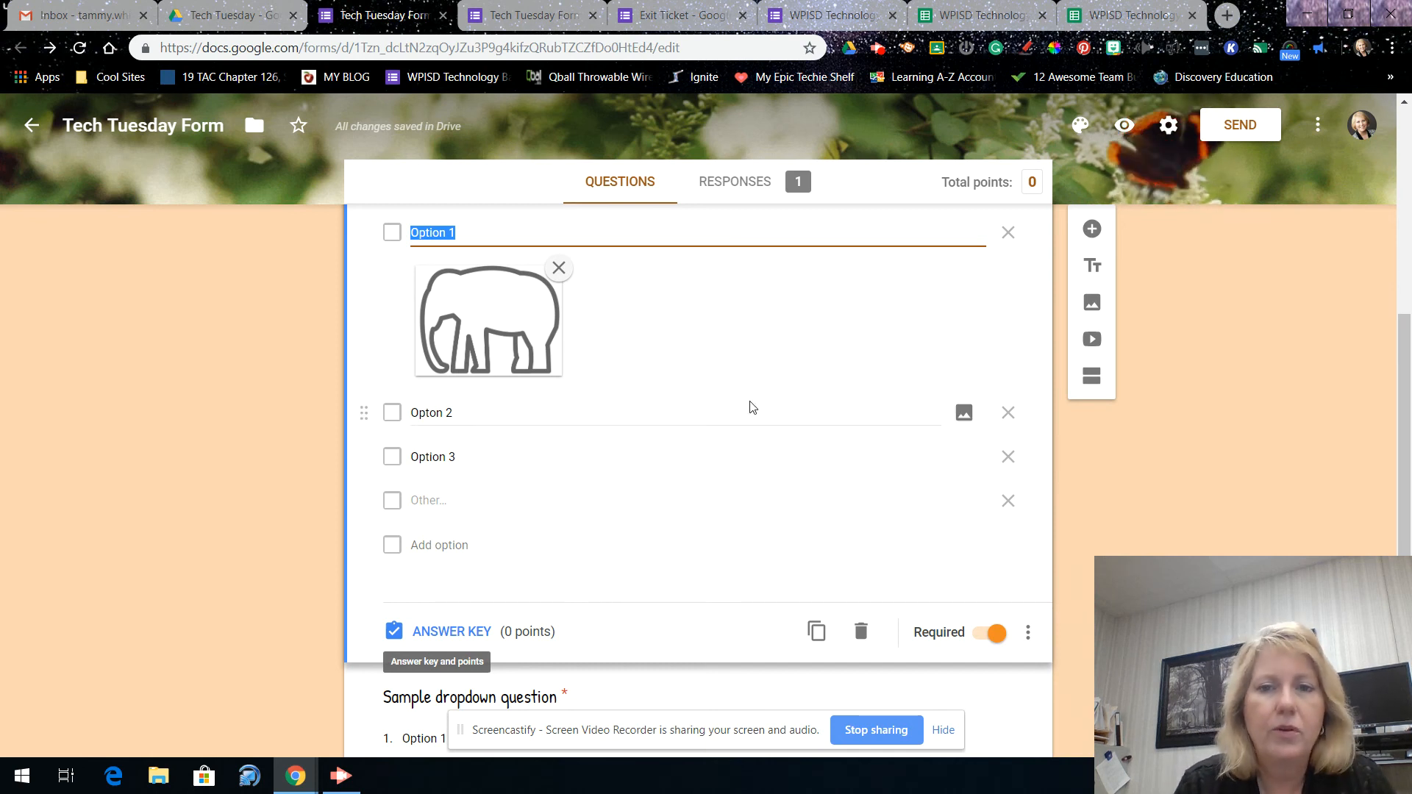
{"action": "left_click", "coordinate": [452, 632]}
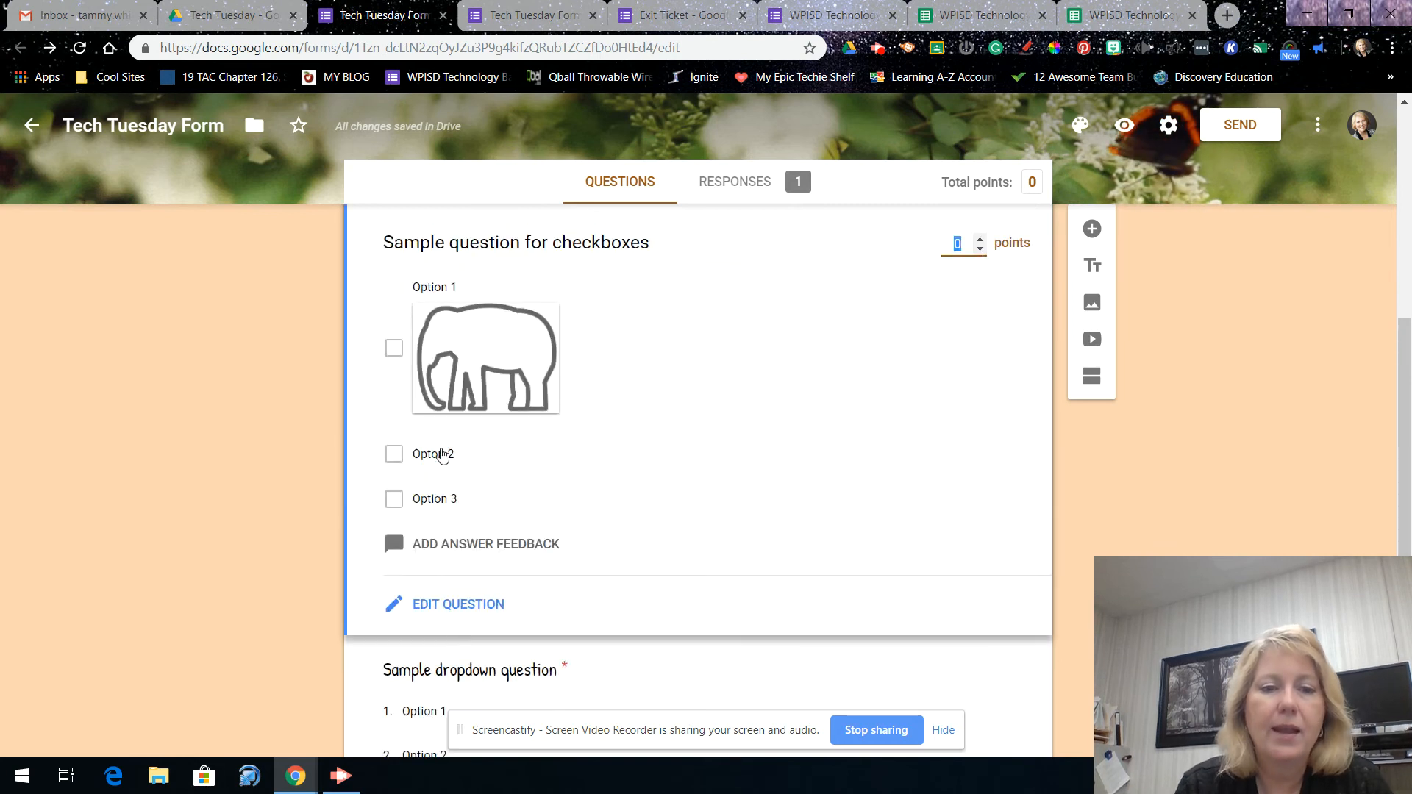
{"action": "left_click", "coordinate": [395, 456]}
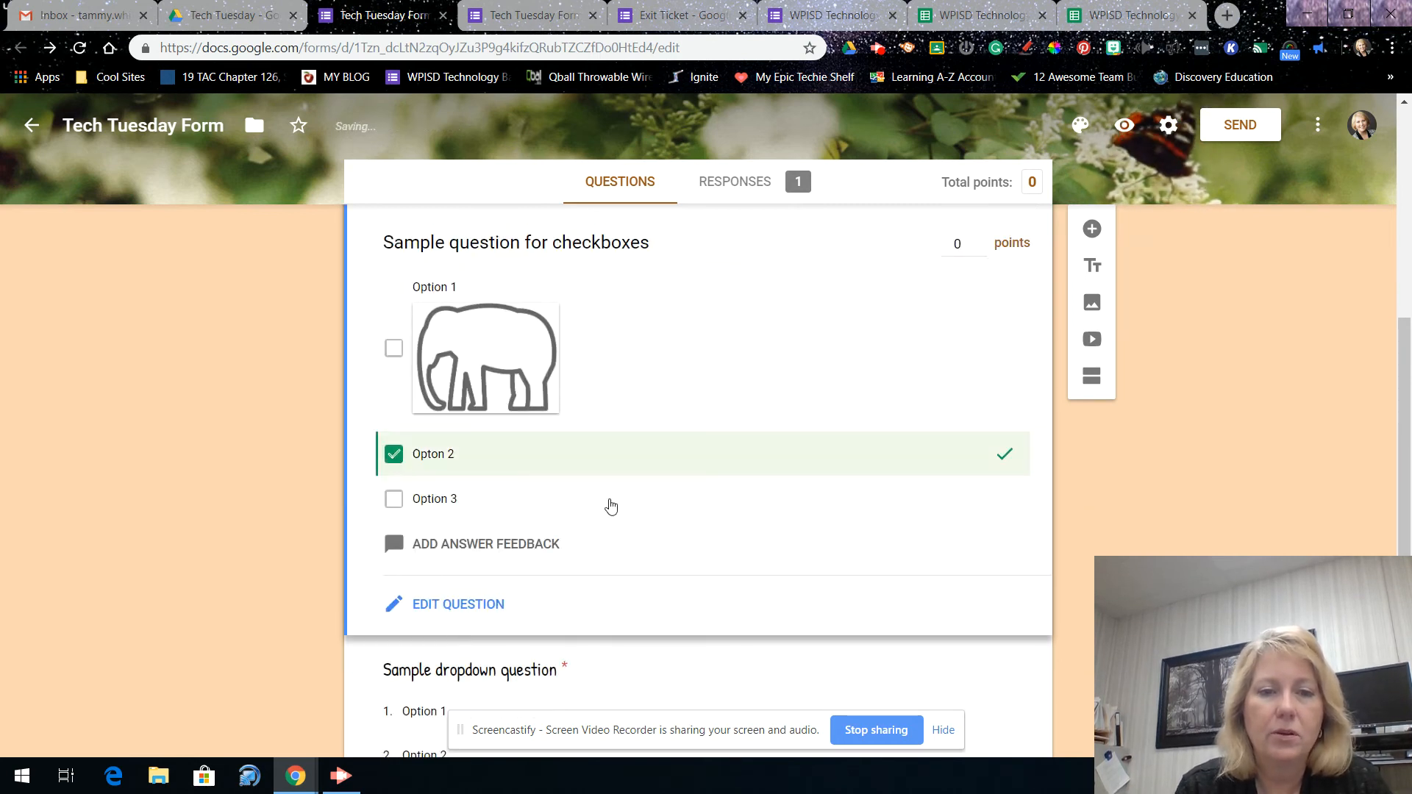
- Mark Option 1 as the correct answer in the answer key of the sample dropdown question
{"action": "scroll", "coordinate": [808, 393], "scroll_direction": "down", "scroll_amount": 2}
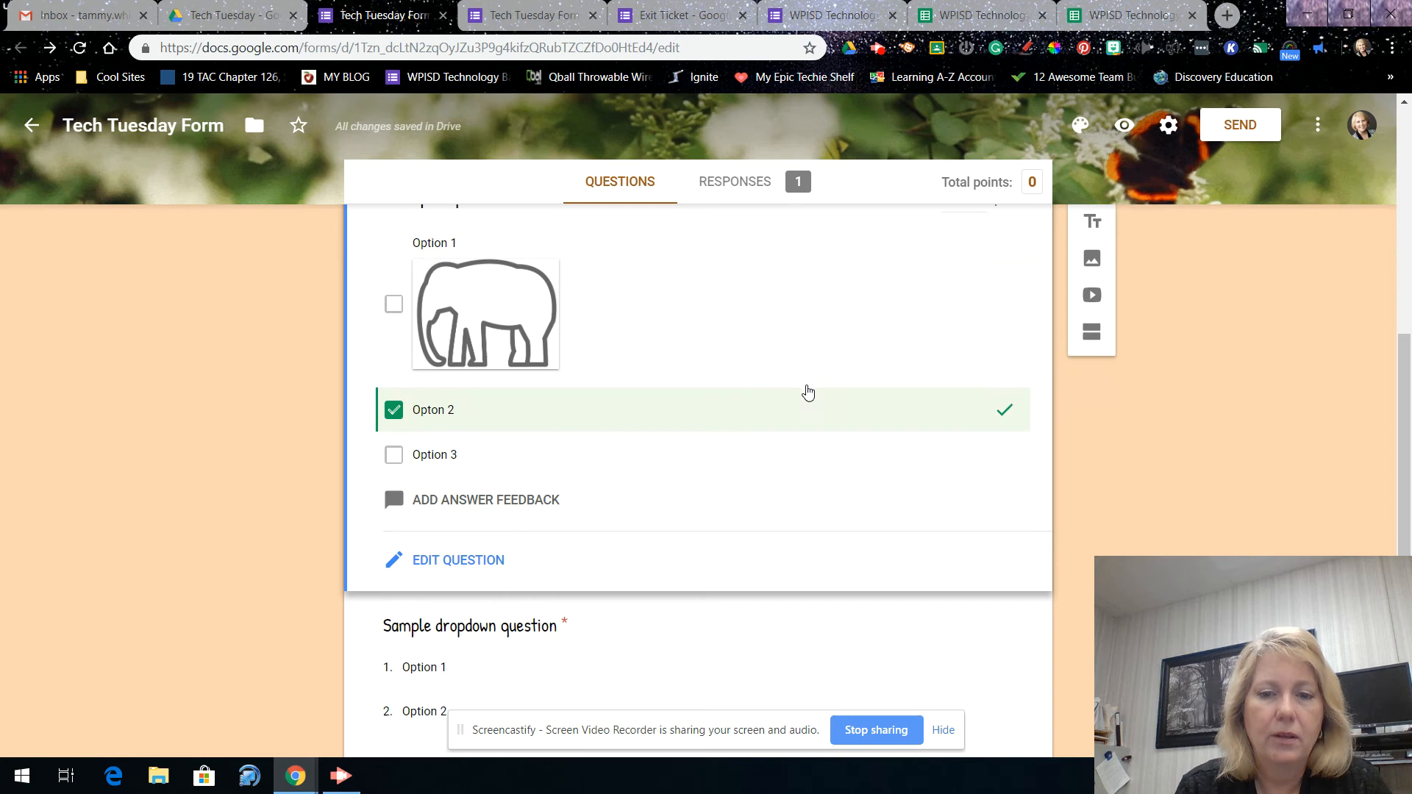
{"action": "left_click", "coordinate": [599, 568]}
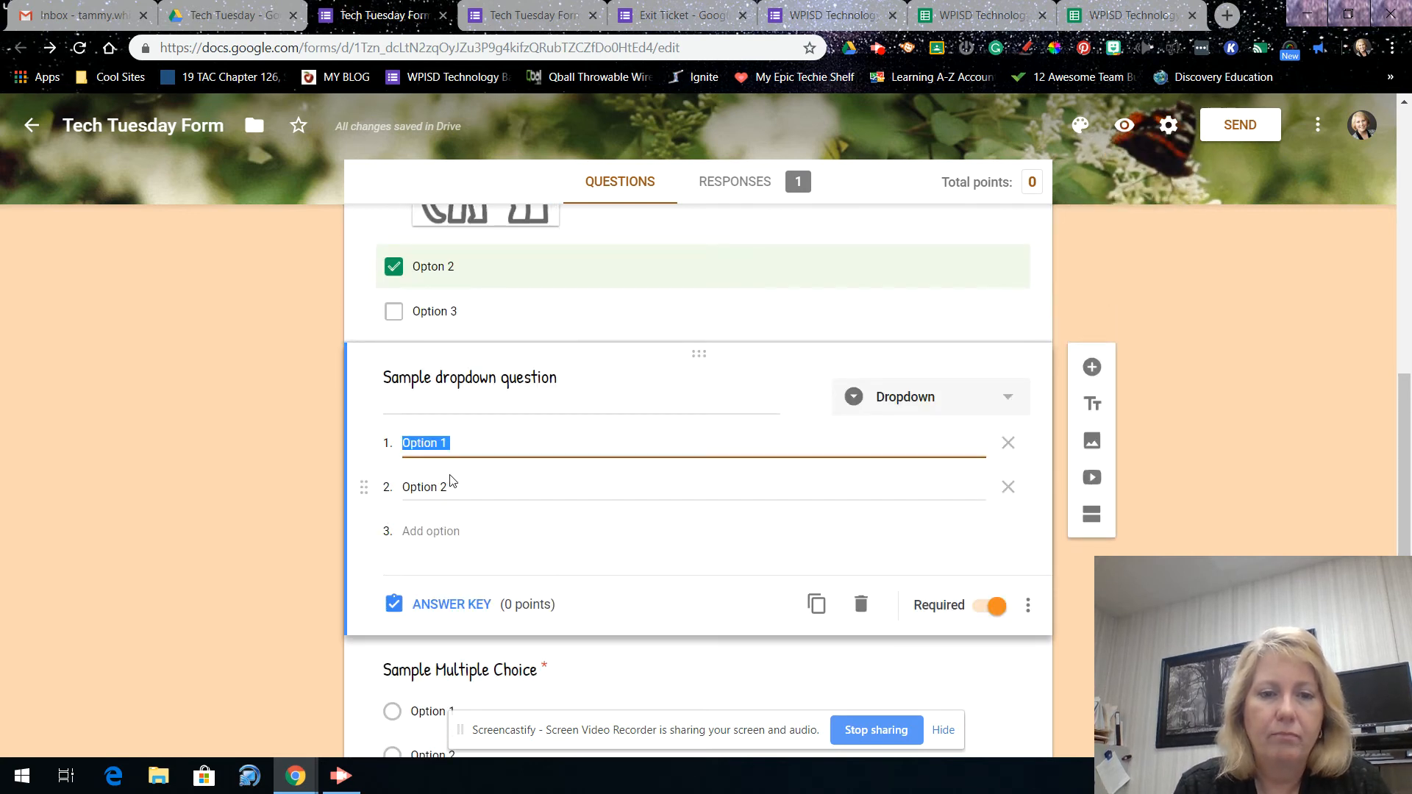
{"action": "left_click", "coordinate": [450, 604]}
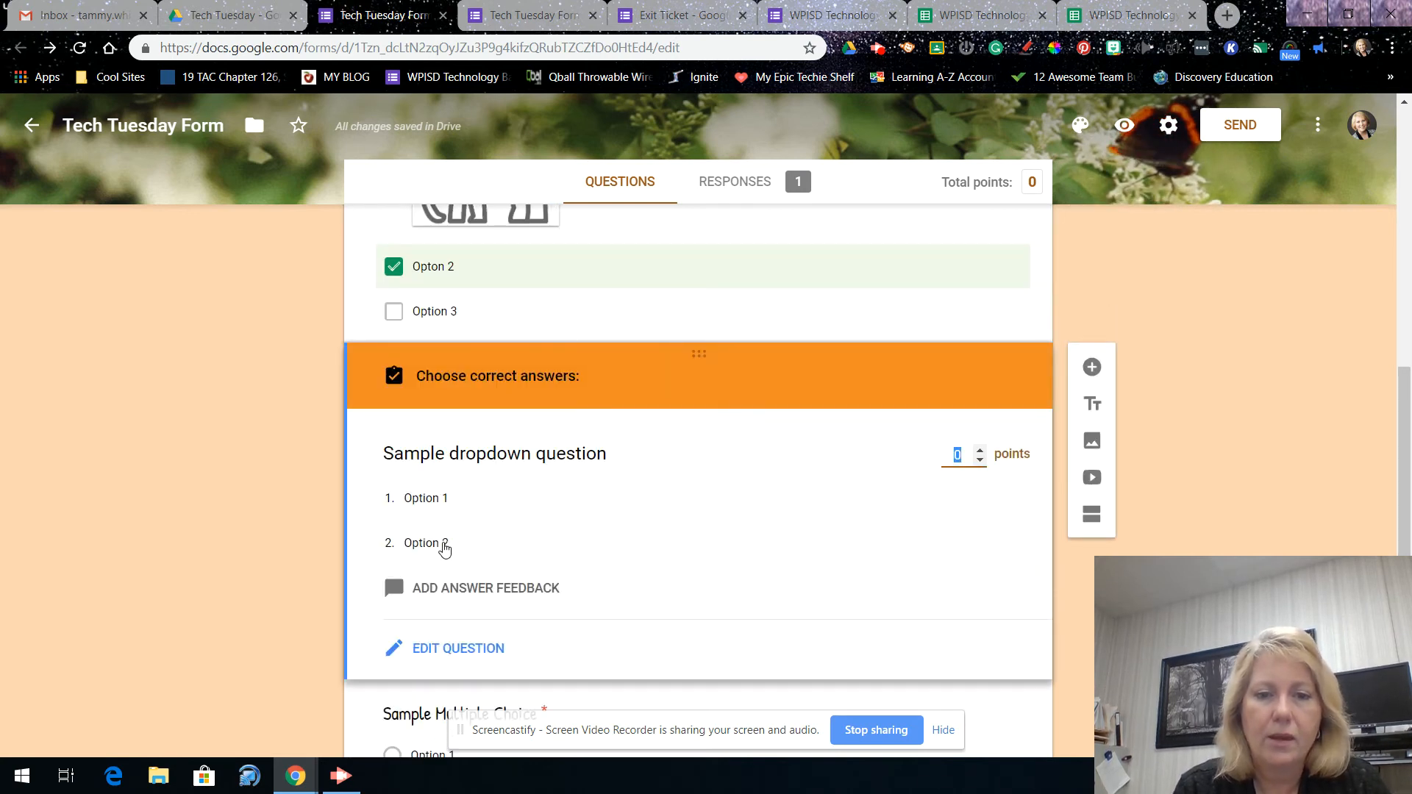
{"action": "left_click", "coordinate": [448, 501]}
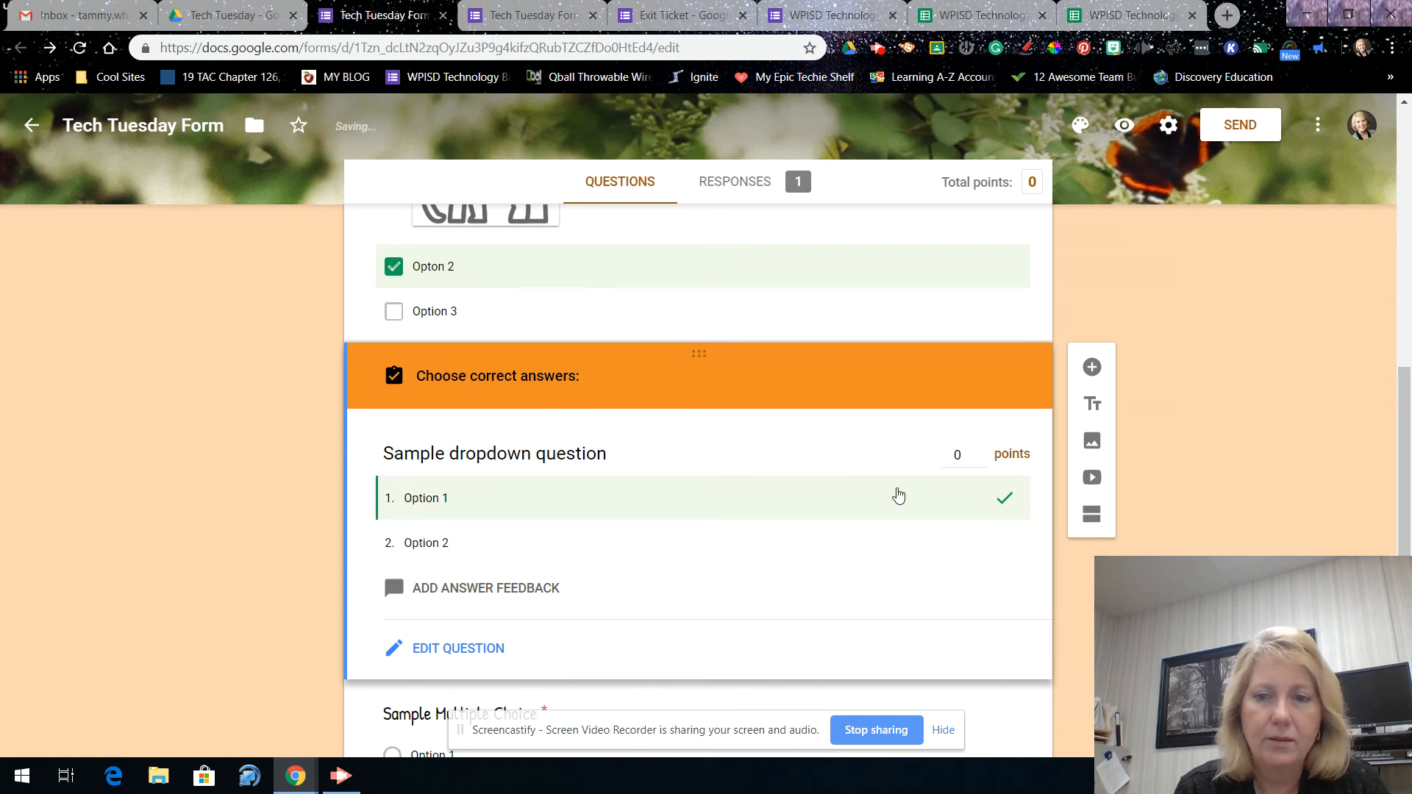
- Review the remaining questions and the form's quiz options, leaving the settings without saving
{"action": "scroll", "coordinate": [719, 522], "scroll_direction": "down", "scroll_amount": 3}
{"action": "scroll", "coordinate": [721, 522], "scroll_direction": "down", "scroll_amount": 1}
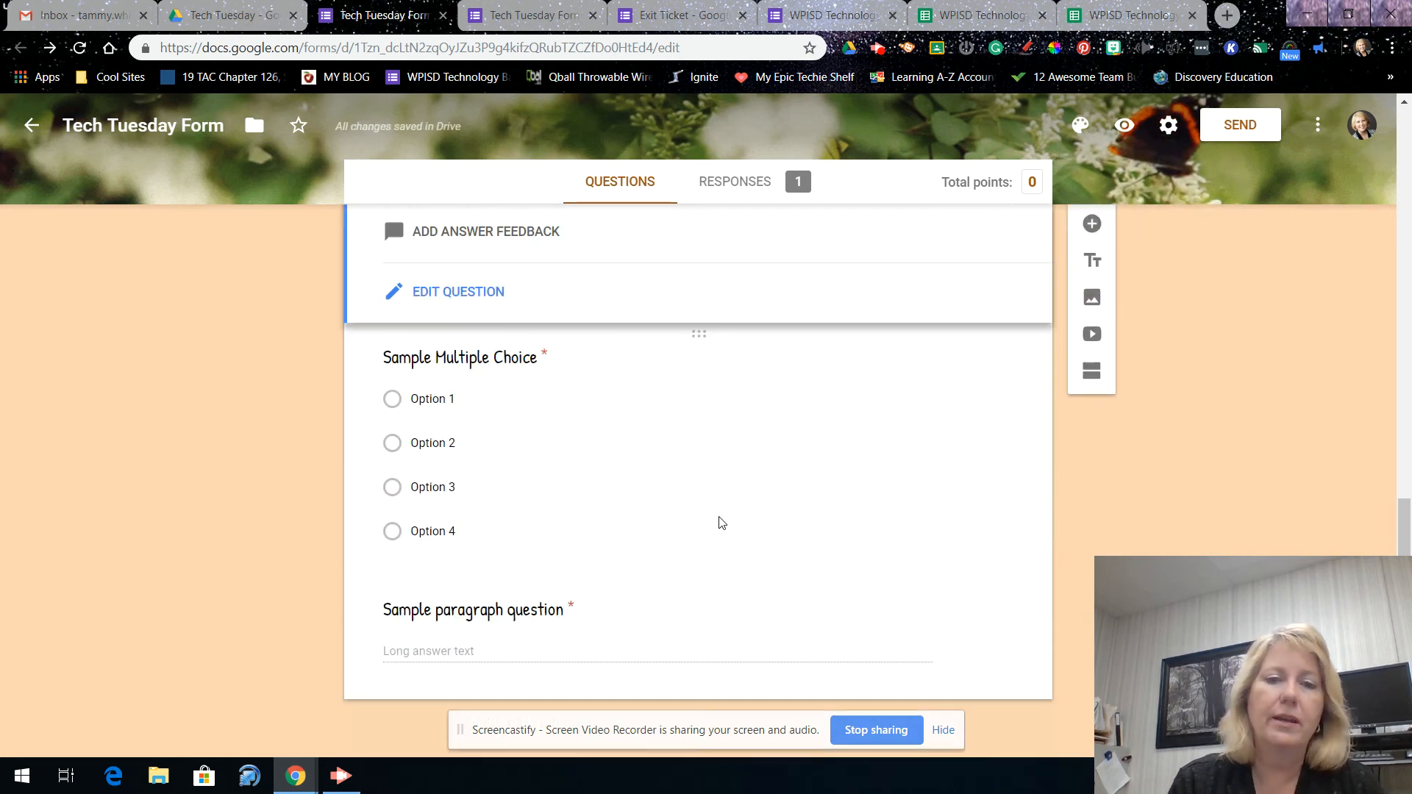
{"action": "scroll", "coordinate": [722, 522], "scroll_direction": "up", "scroll_amount": 10}
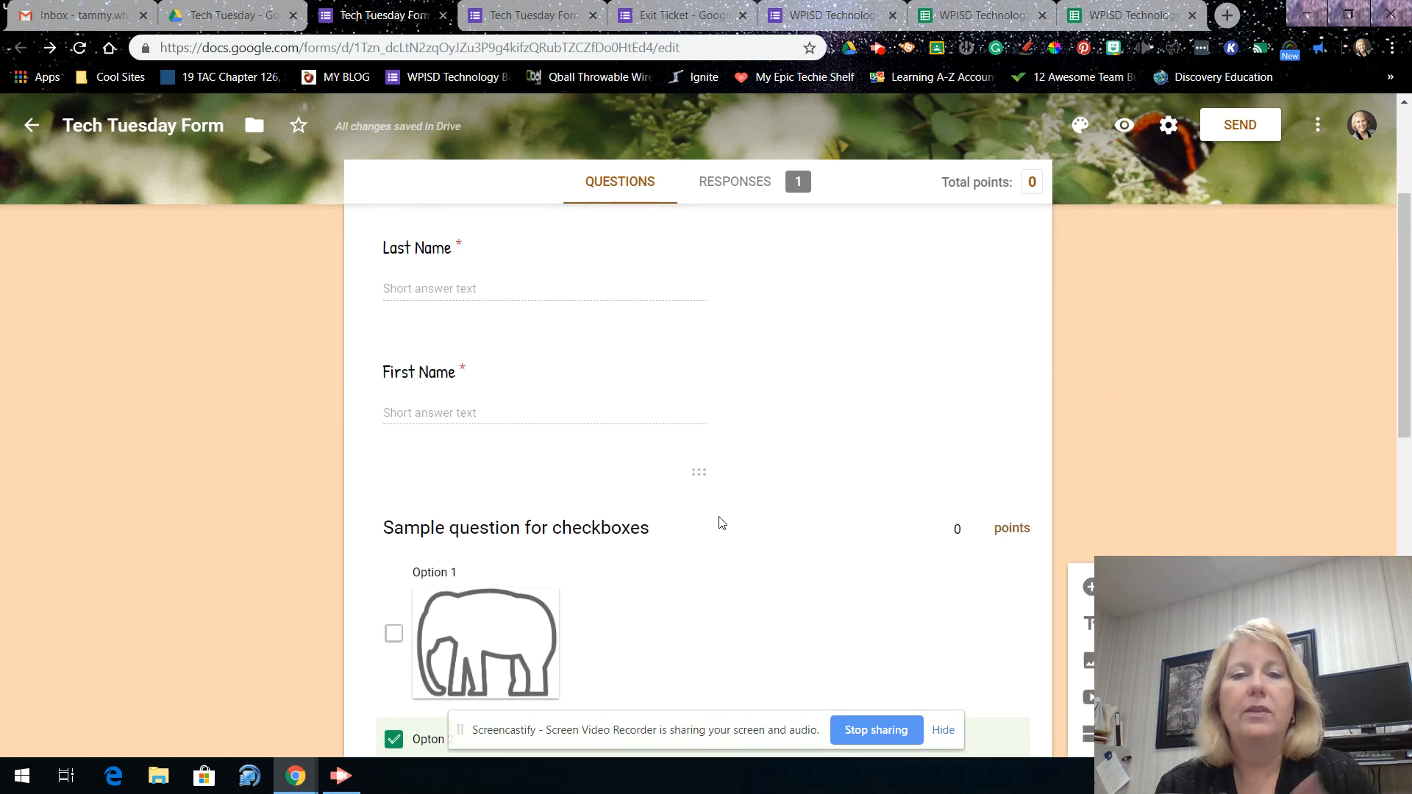
{"action": "left_click", "coordinate": [1170, 131]}
{"action": "left_click", "coordinate": [714, 221]}
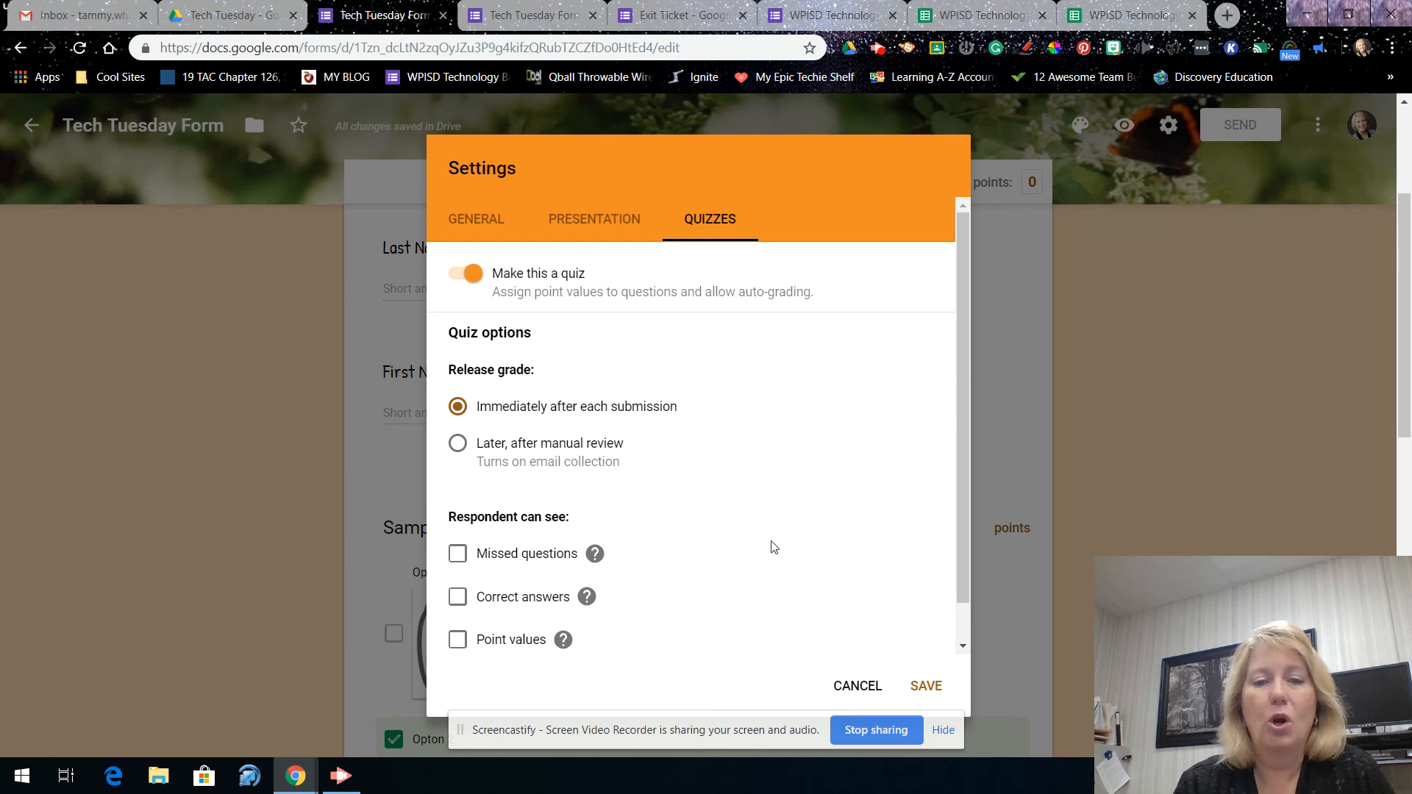
{"action": "left_click", "coordinate": [857, 686]}
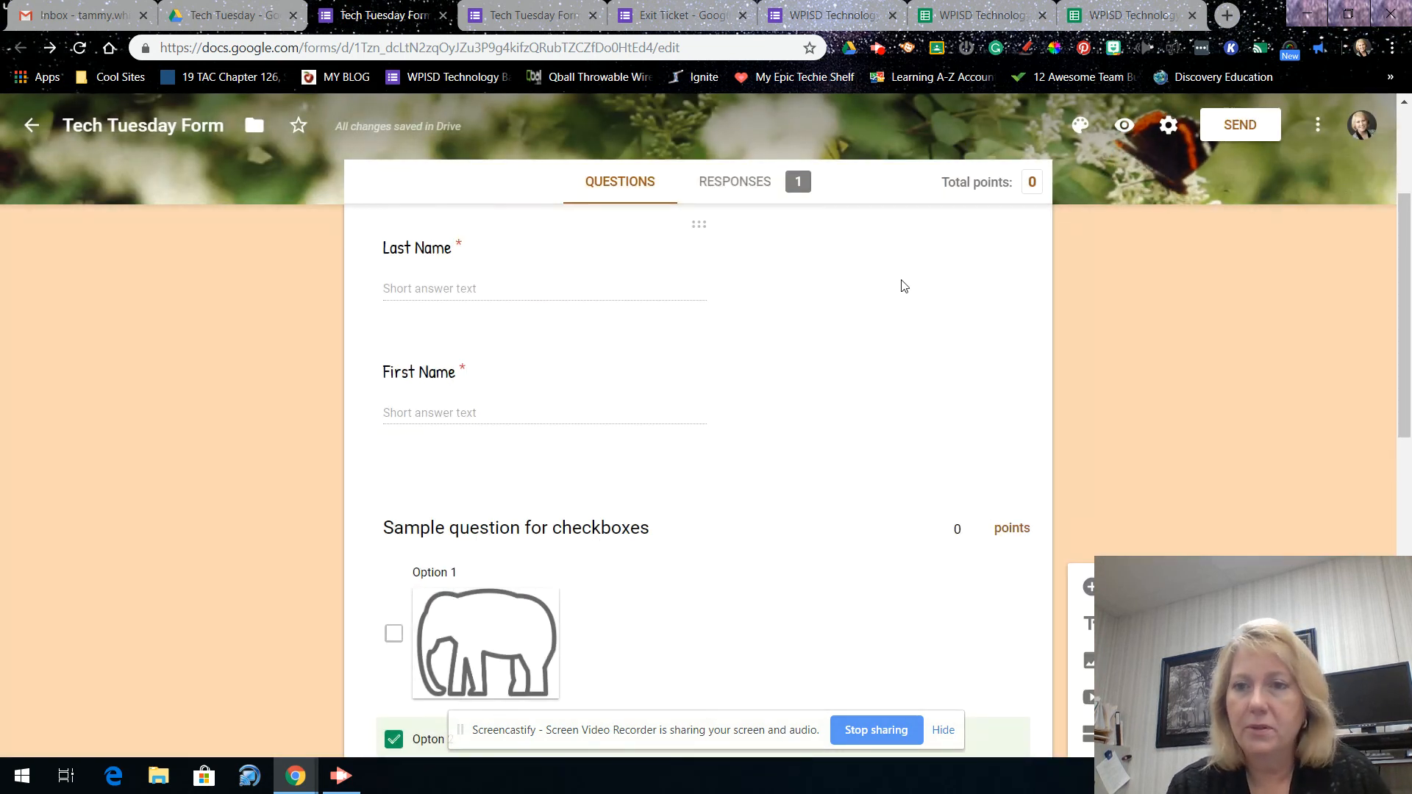
{"action": "scroll", "coordinate": [1065, 262], "scroll_direction": "up", "scroll_amount": 2}
{"action": "scroll", "coordinate": [1066, 263], "scroll_direction": "up", "scroll_amount": 2}
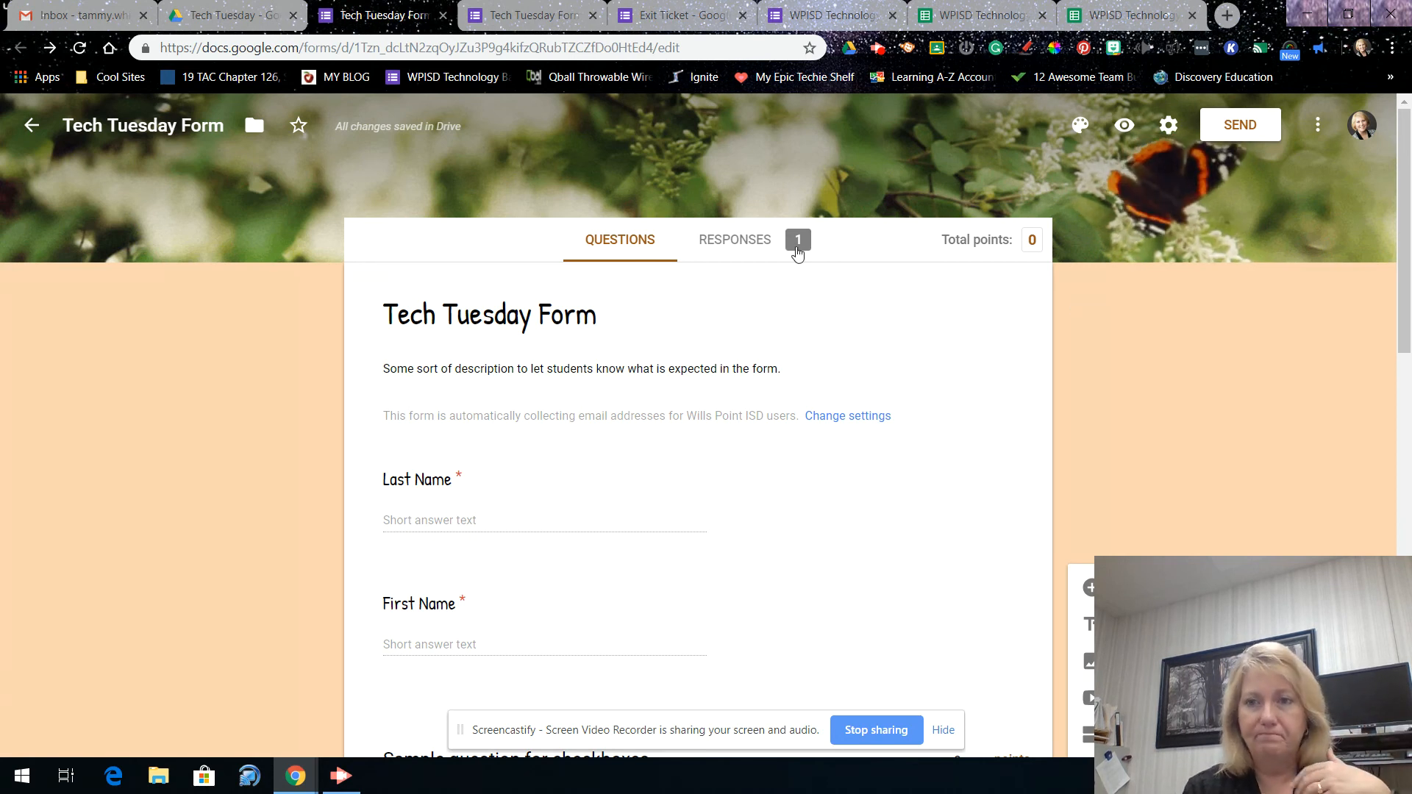
- Open the form's sending options and copy its shareable link with the shortened URL option enabled
{"action": "left_click", "coordinate": [1233, 124]}
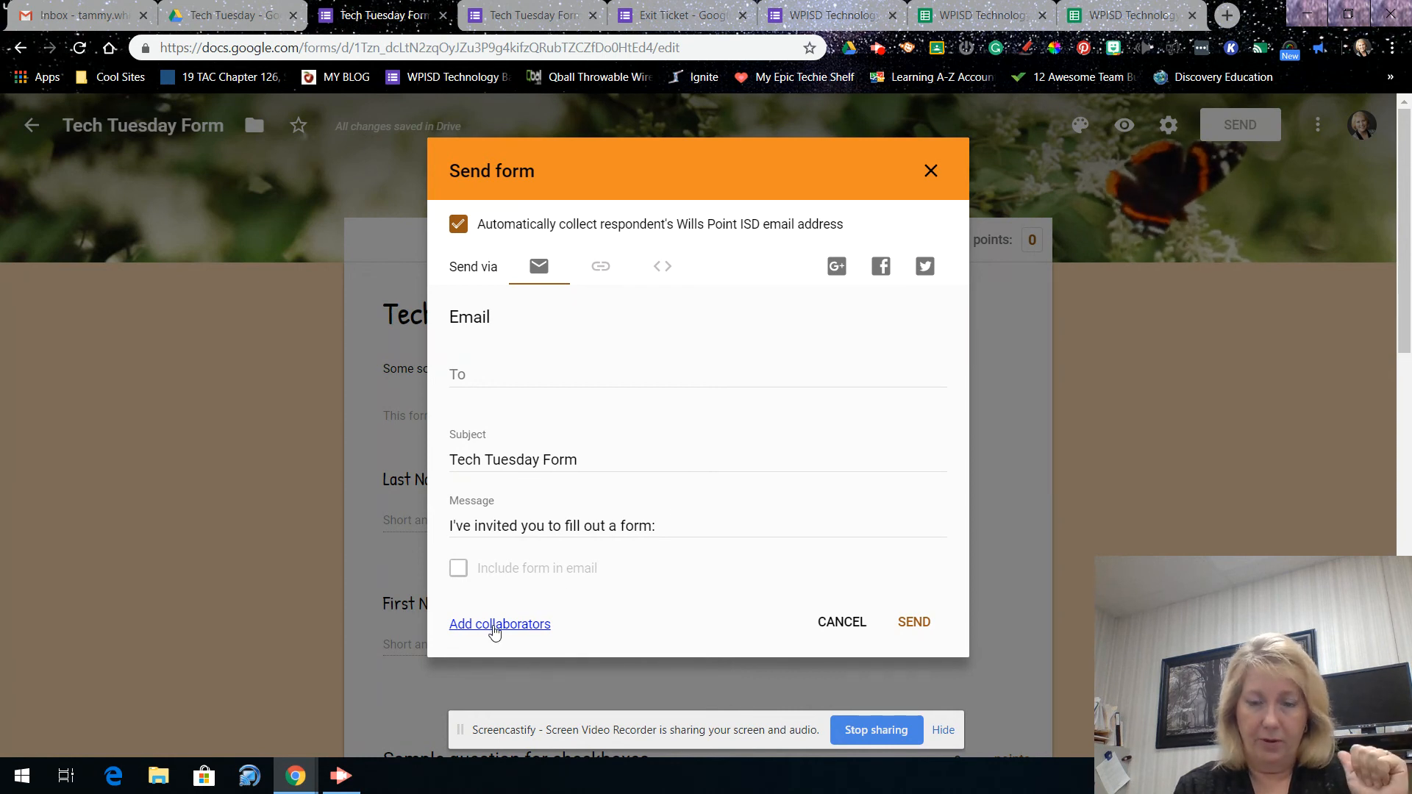
{"action": "left_click", "coordinate": [602, 268]}
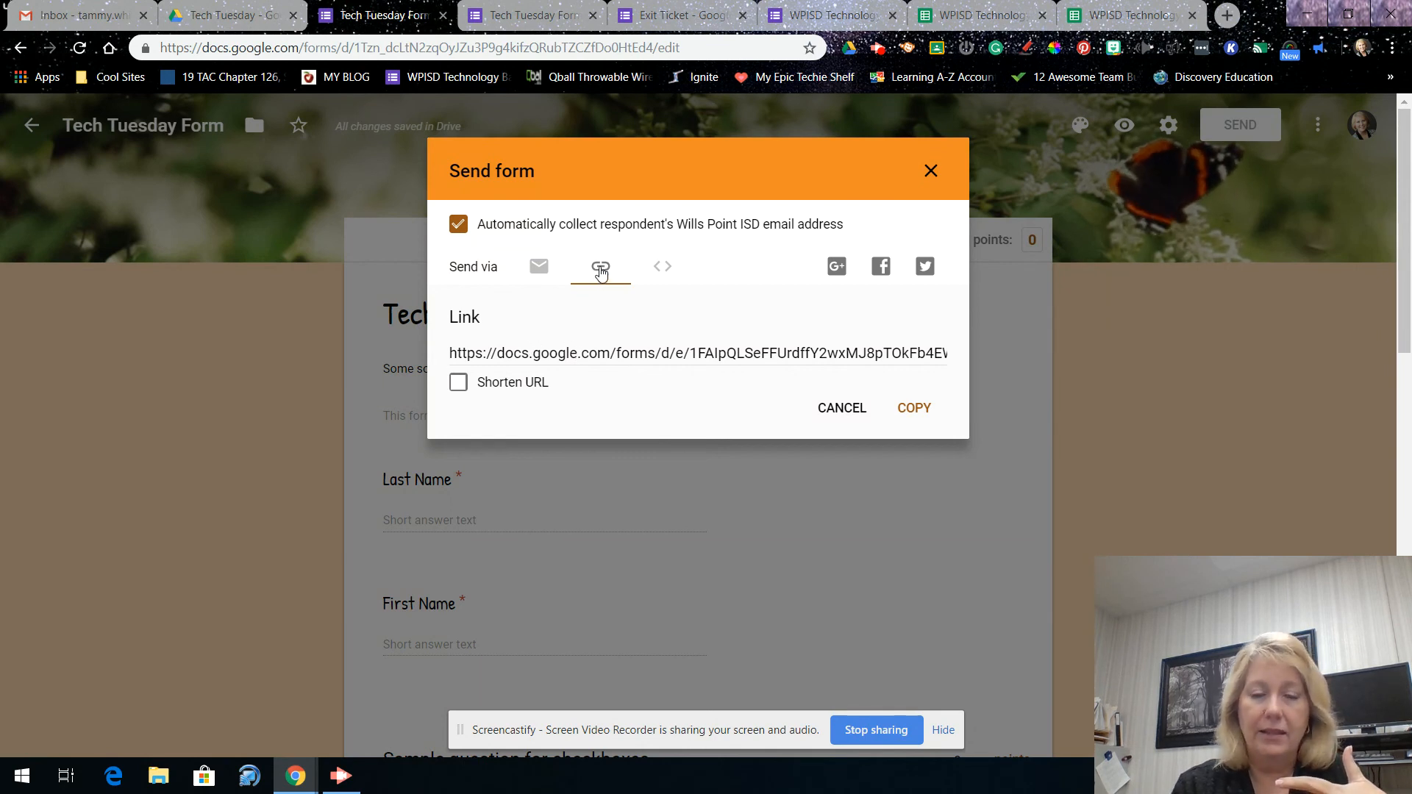
{"action": "left_click", "coordinate": [457, 384]}
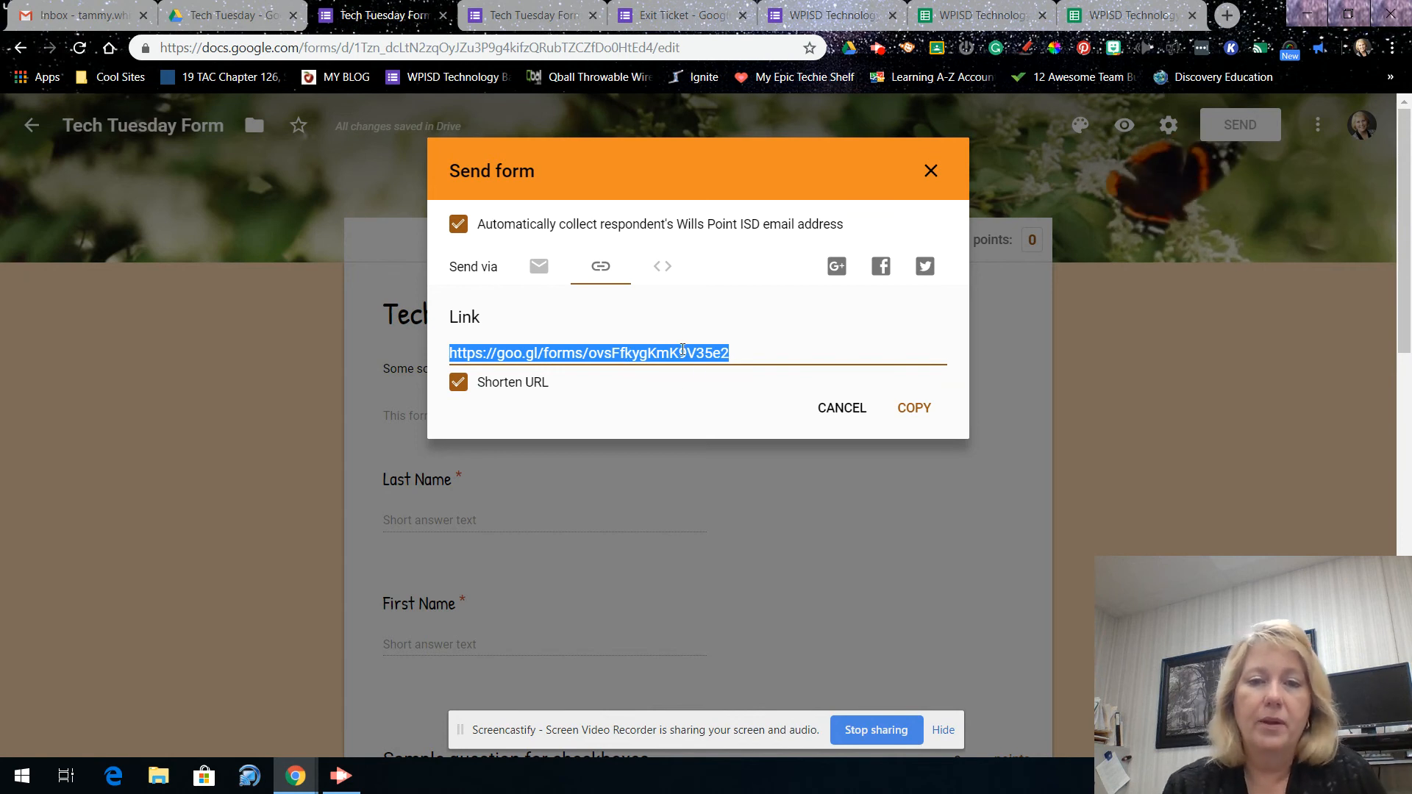
{"action": "left_click", "coordinate": [912, 409]}
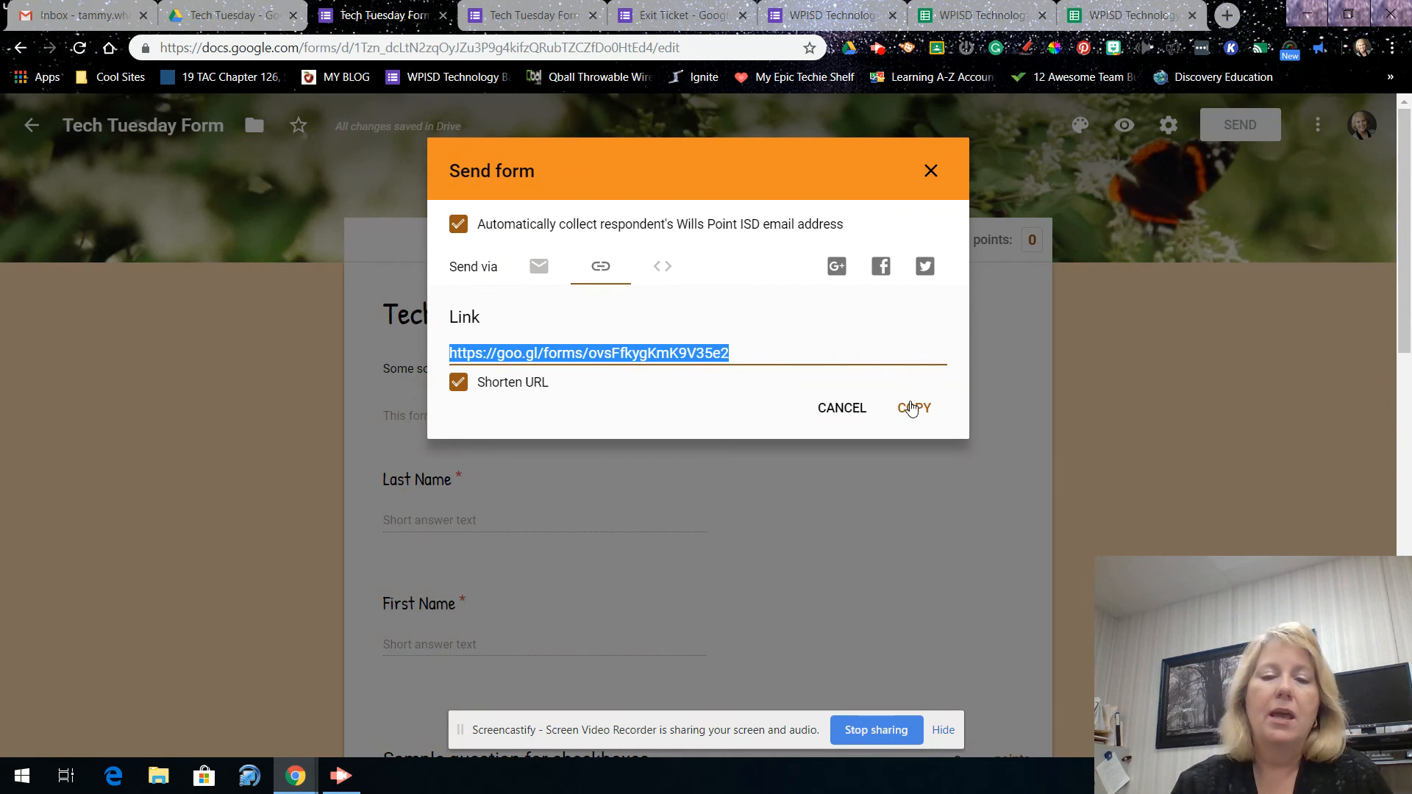
- Compare the embed HTML and link options for sending the form
{"action": "left_click", "coordinate": [664, 271]}
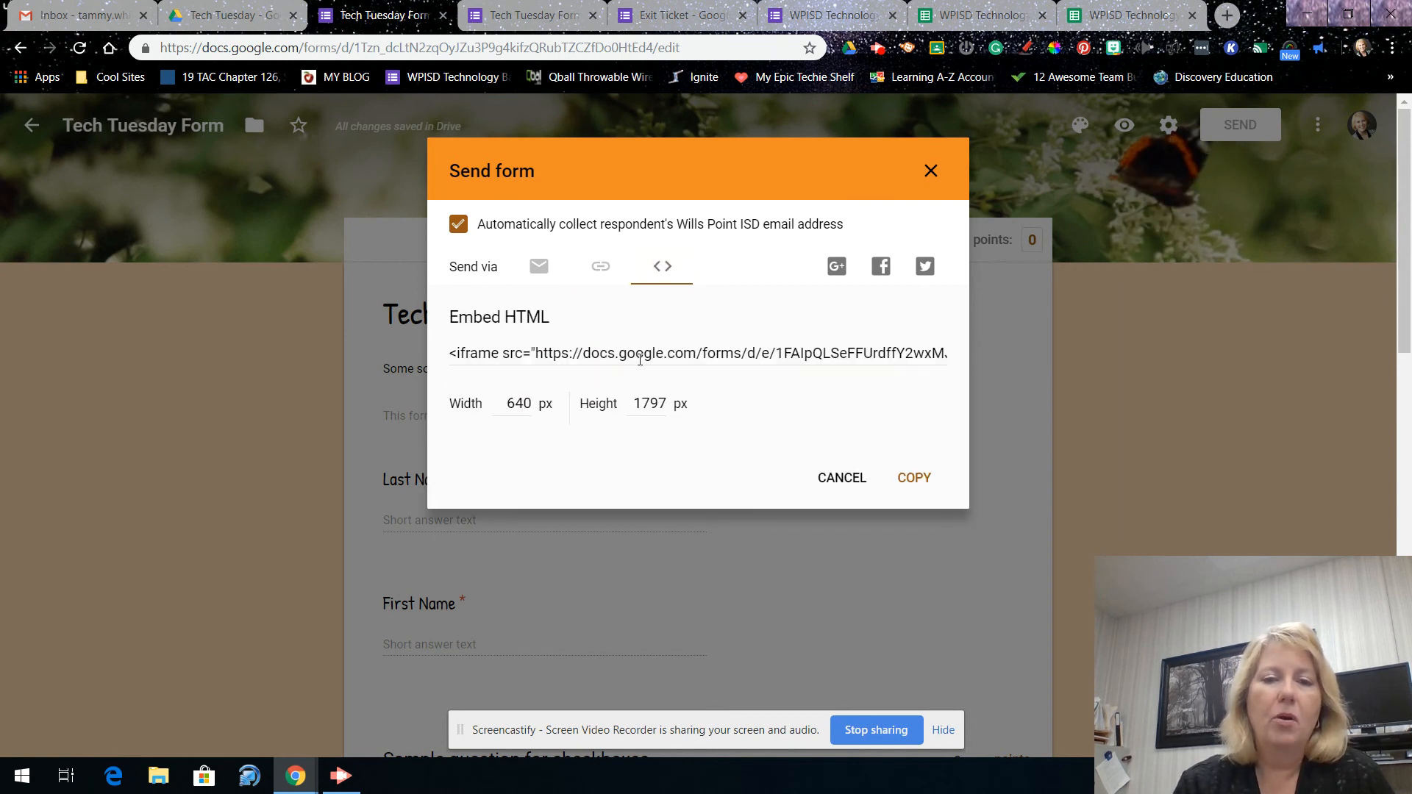
{"action": "right_click", "coordinate": [605, 265]}
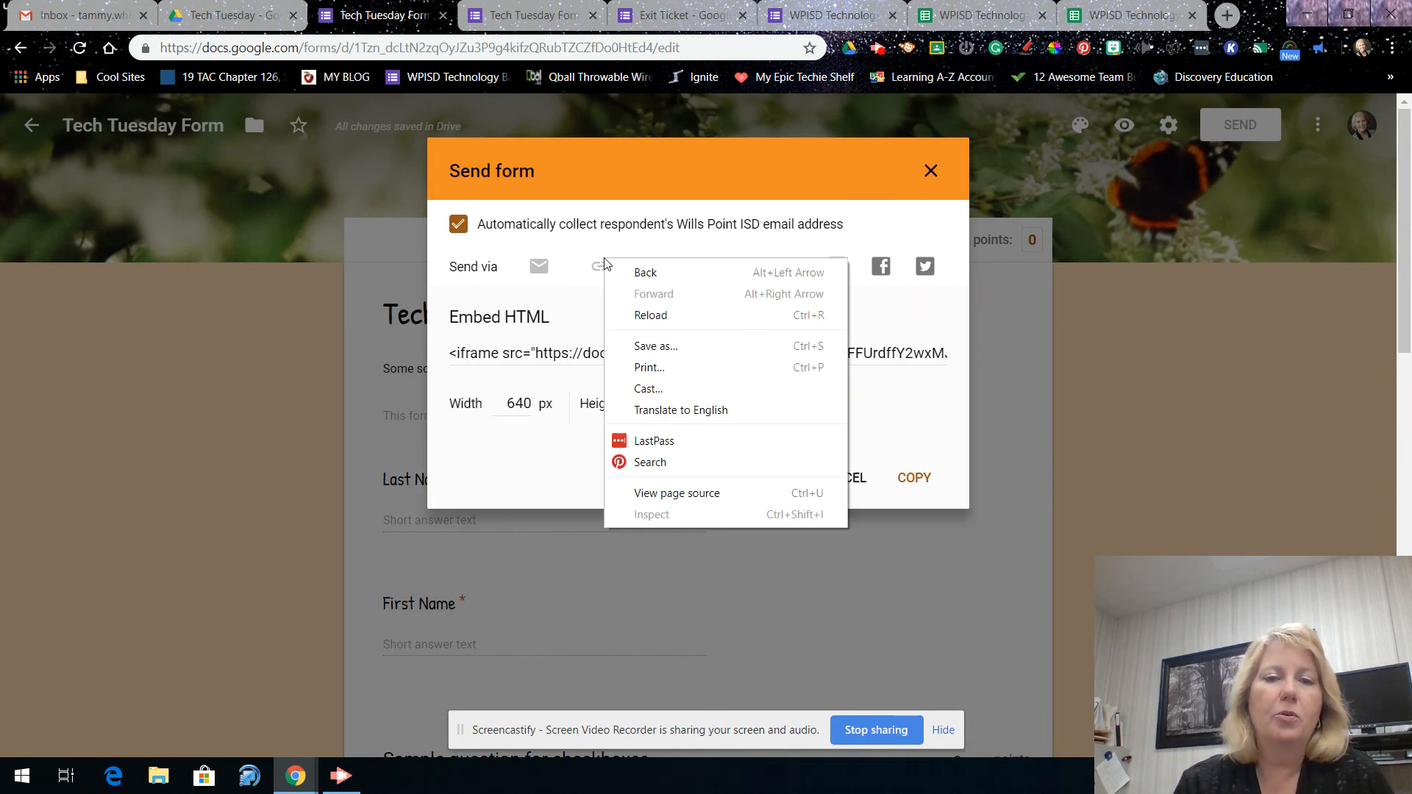
{"action": "left_click", "coordinate": [600, 268]}
{"action": "left_click", "coordinate": [596, 273]}
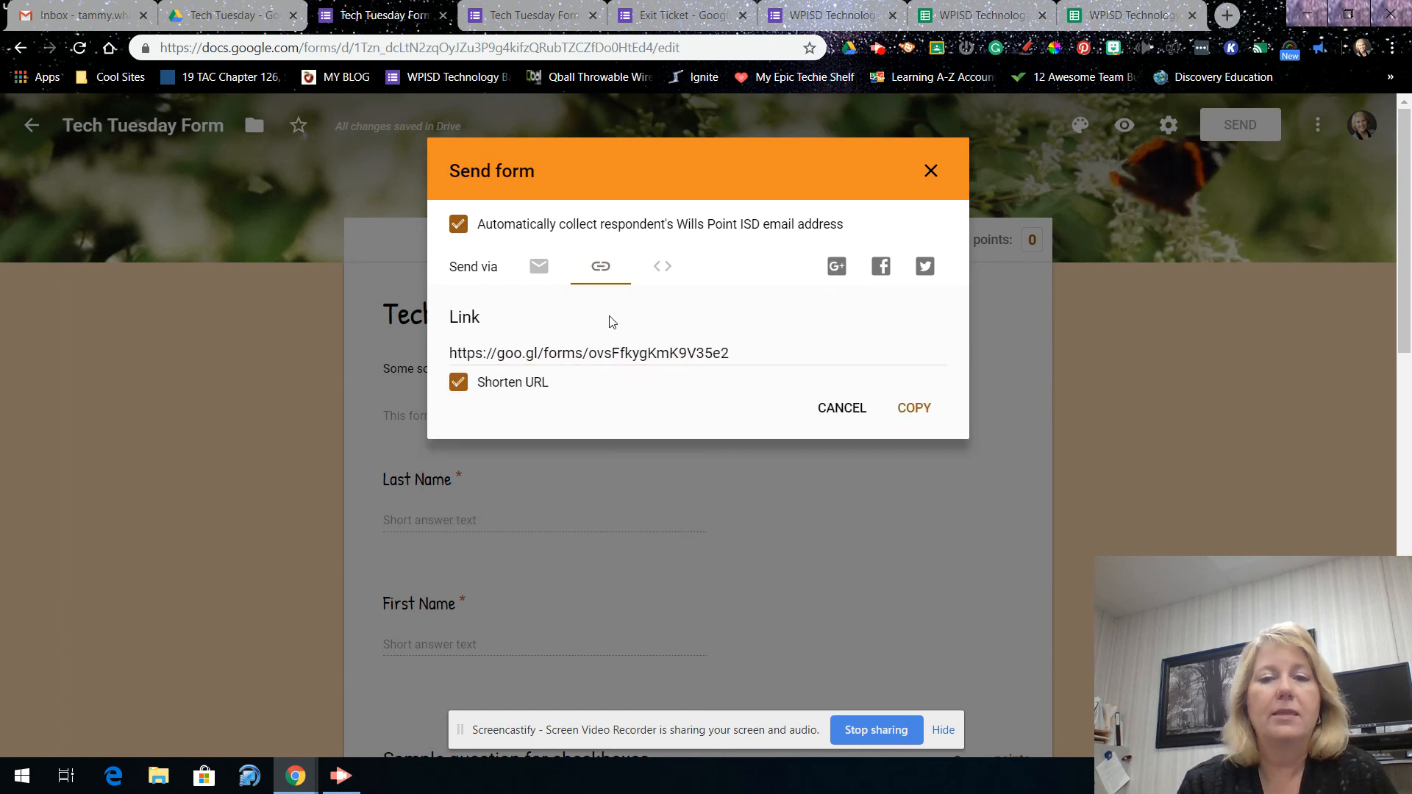
{"action": "left_click", "coordinate": [662, 271]}
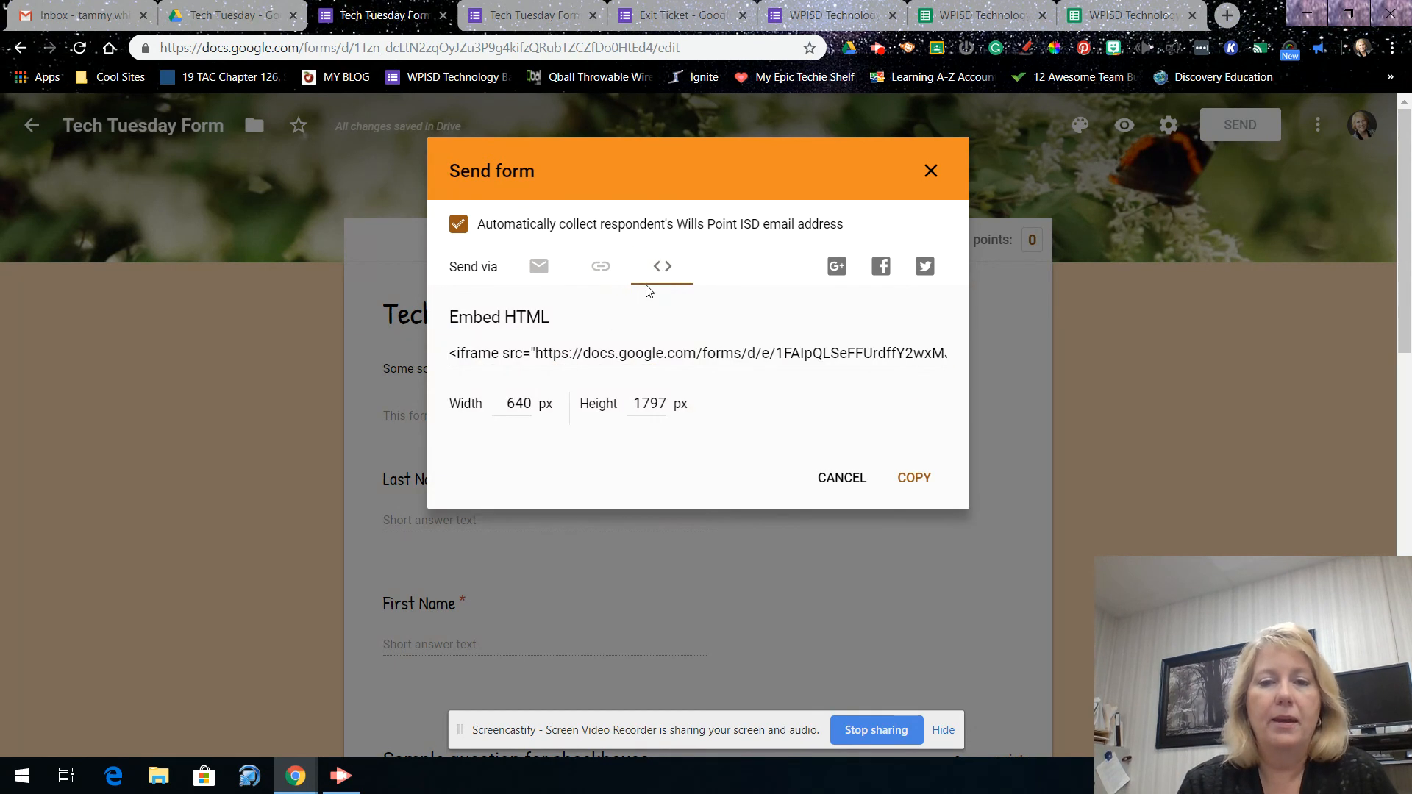
{"action": "left_click", "coordinate": [601, 269]}
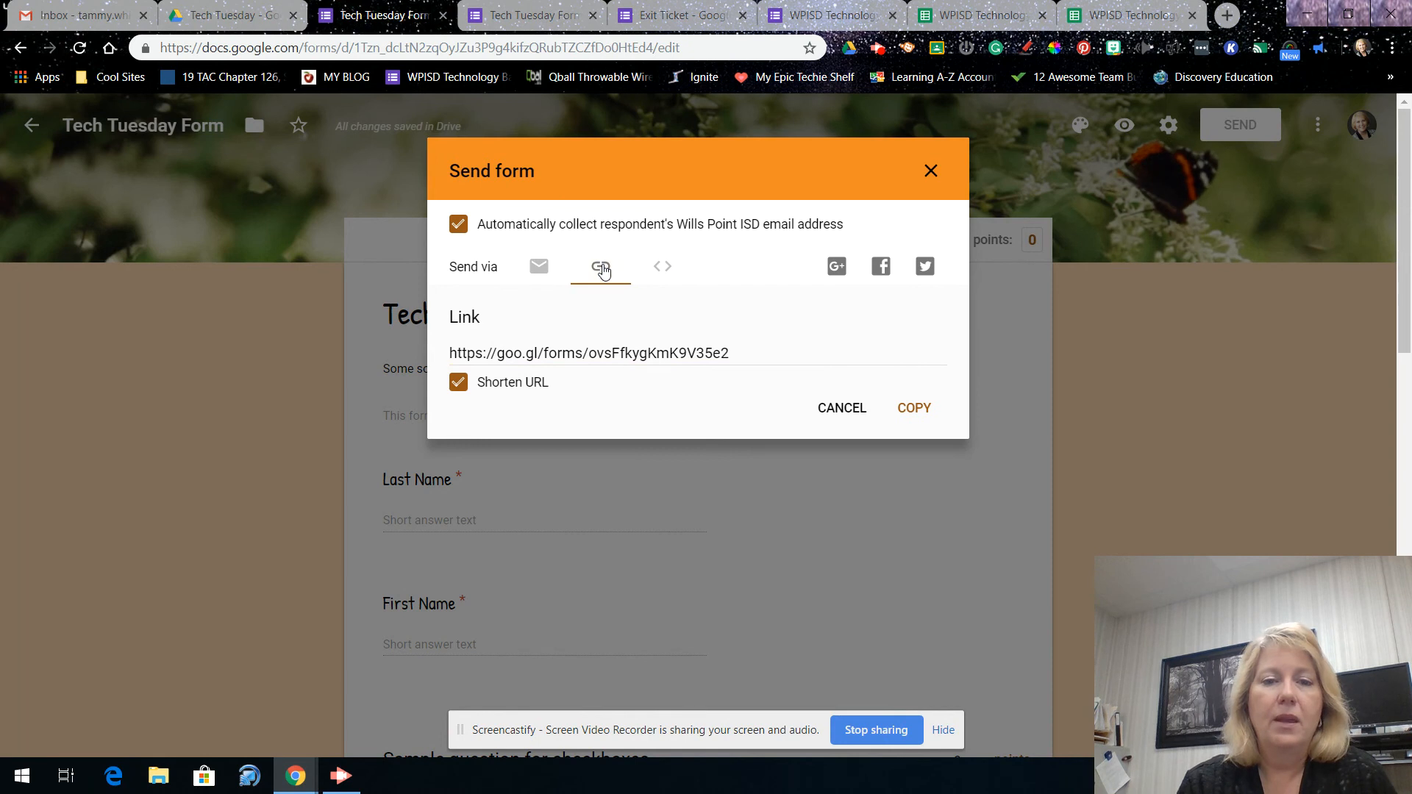
{"action": "left_click", "coordinate": [653, 271]}
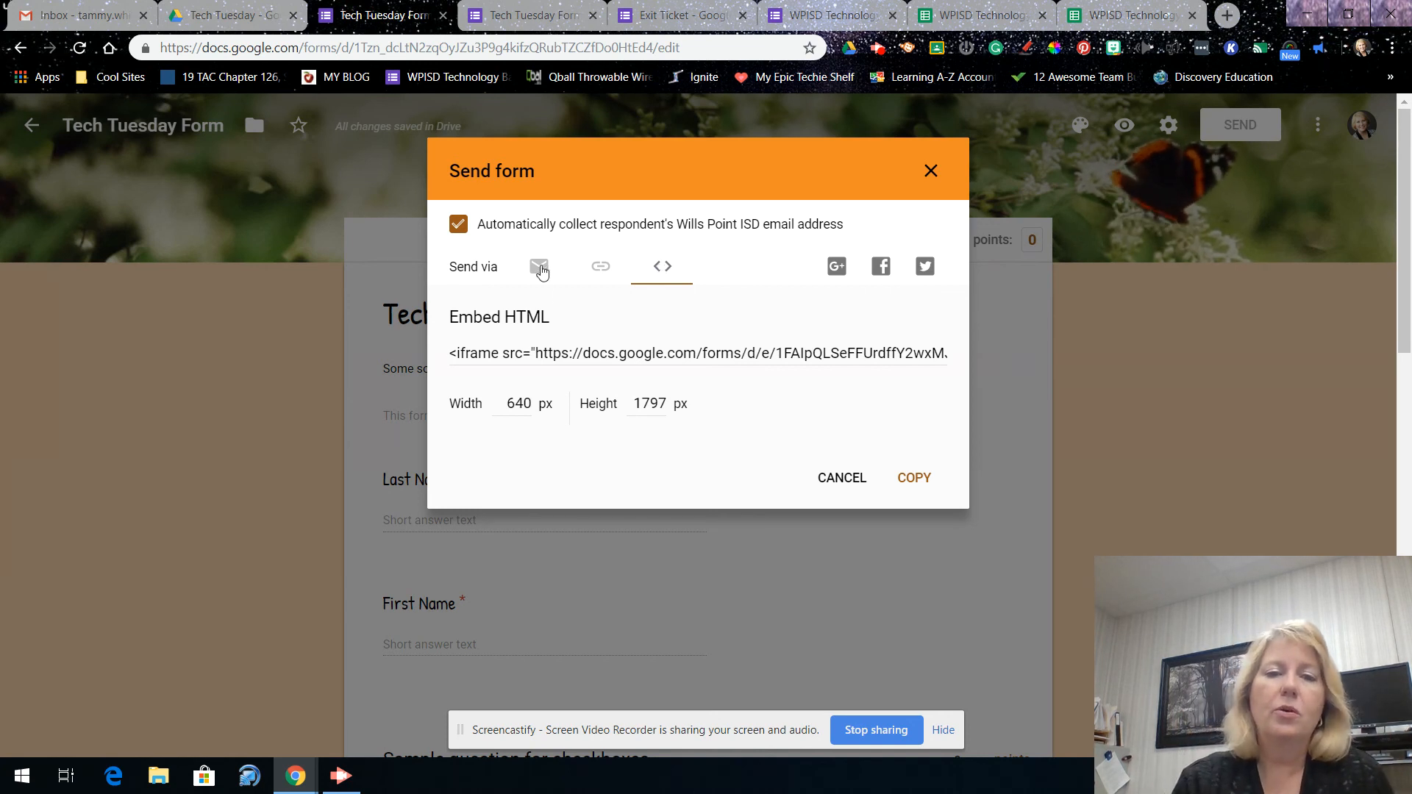
- Copy the form's shortened link again and close the sending options
{"action": "left_click", "coordinate": [603, 271]}
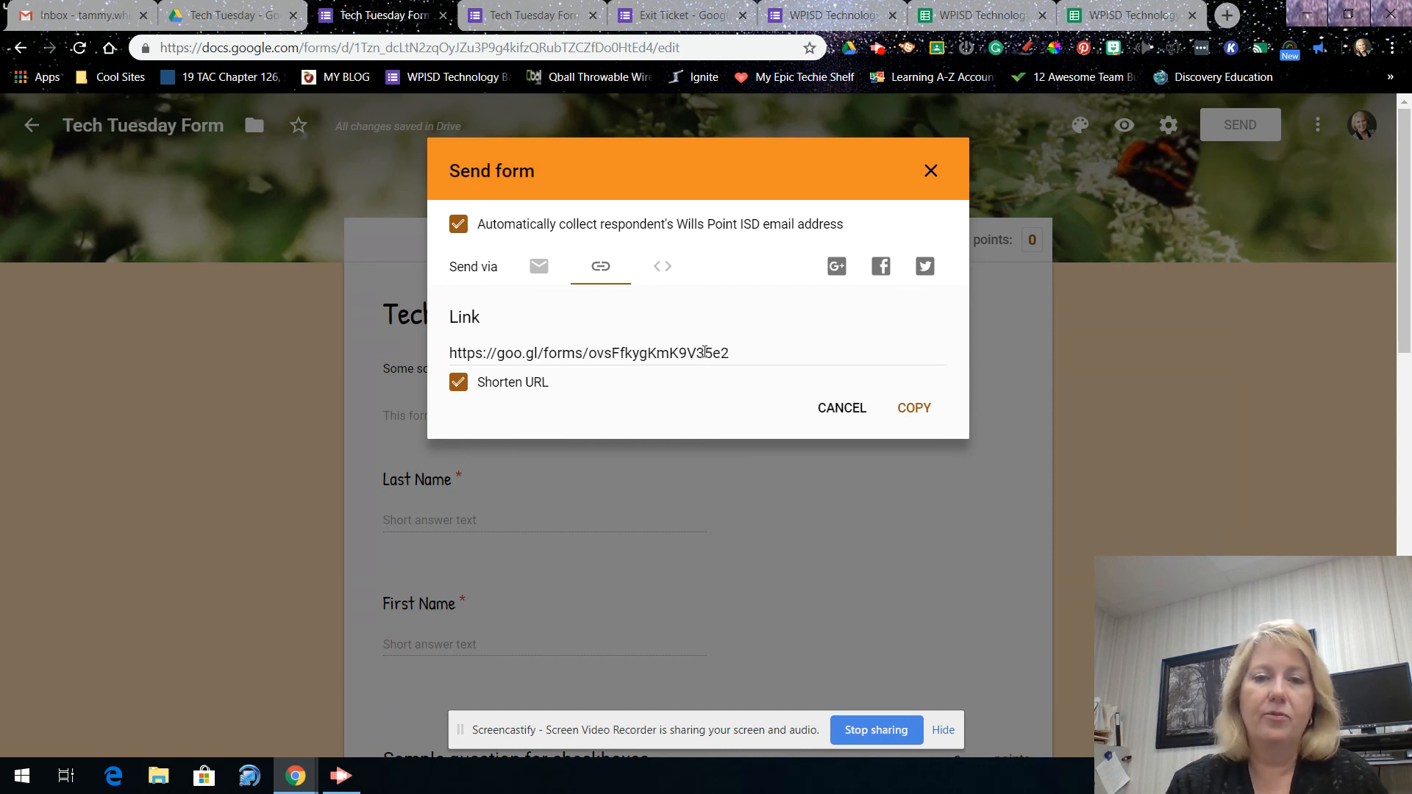
{"action": "left_click", "coordinate": [915, 409]}
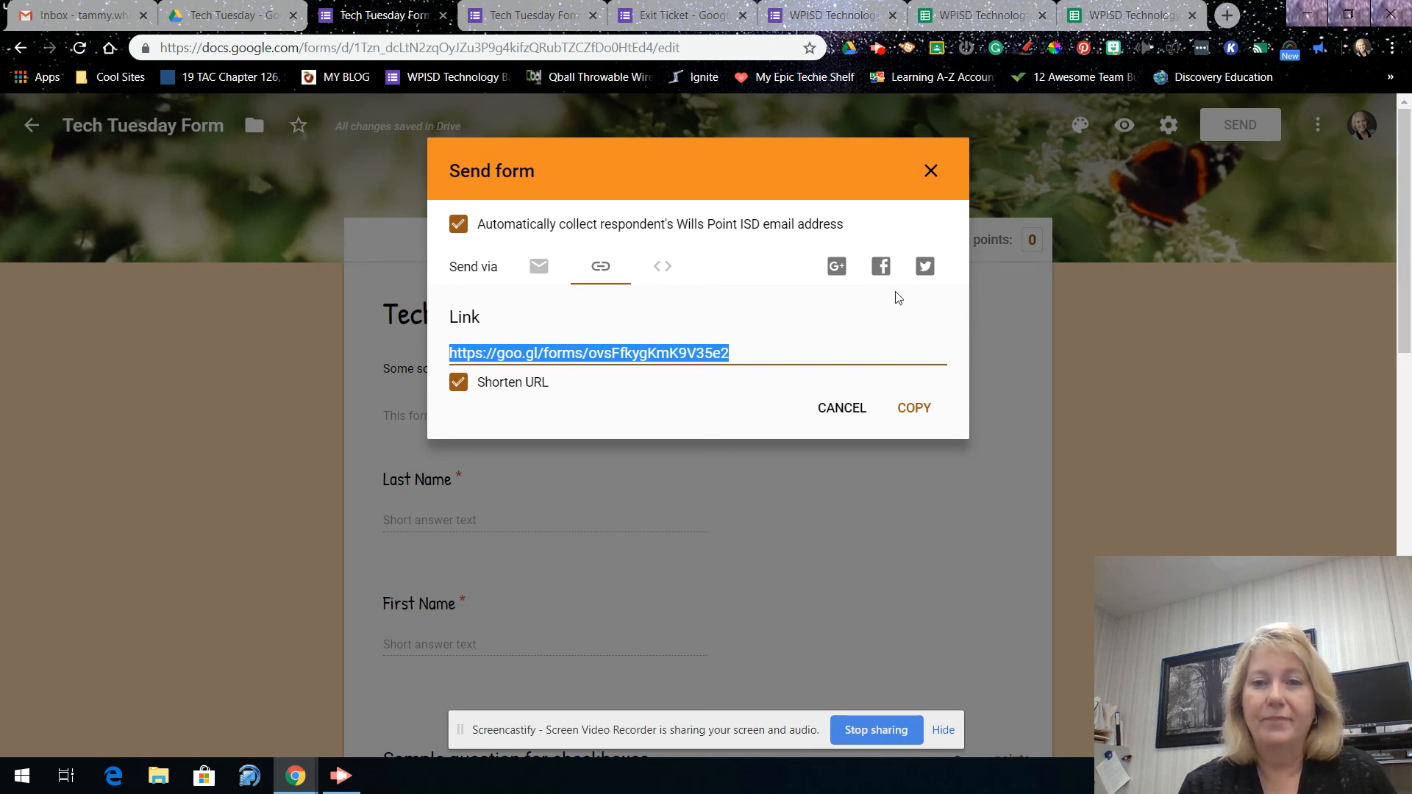
{"action": "left_click", "coordinate": [929, 179]}
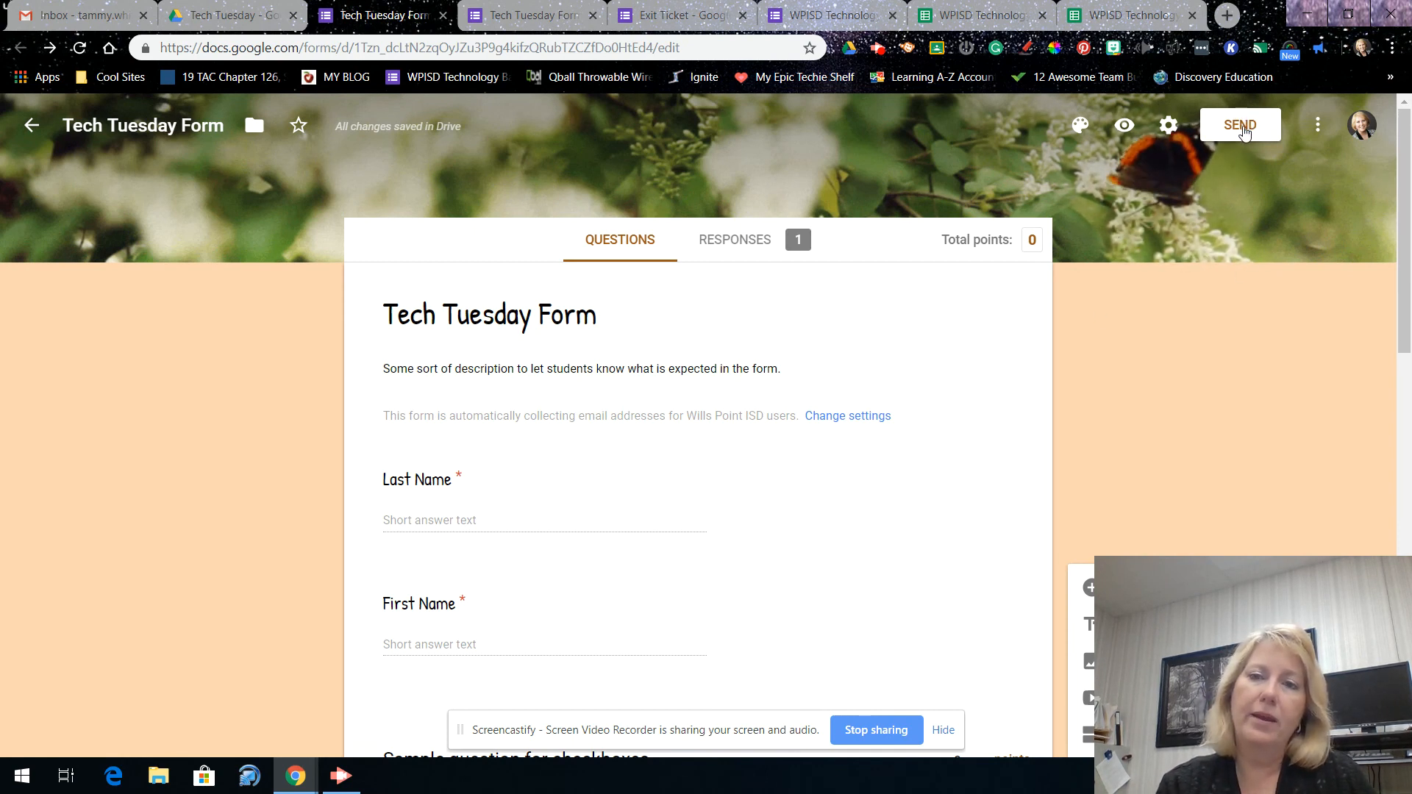
- Review the default settings for new forms and questions in the preferences, leaving without saving
{"action": "left_click", "coordinate": [1318, 126]}
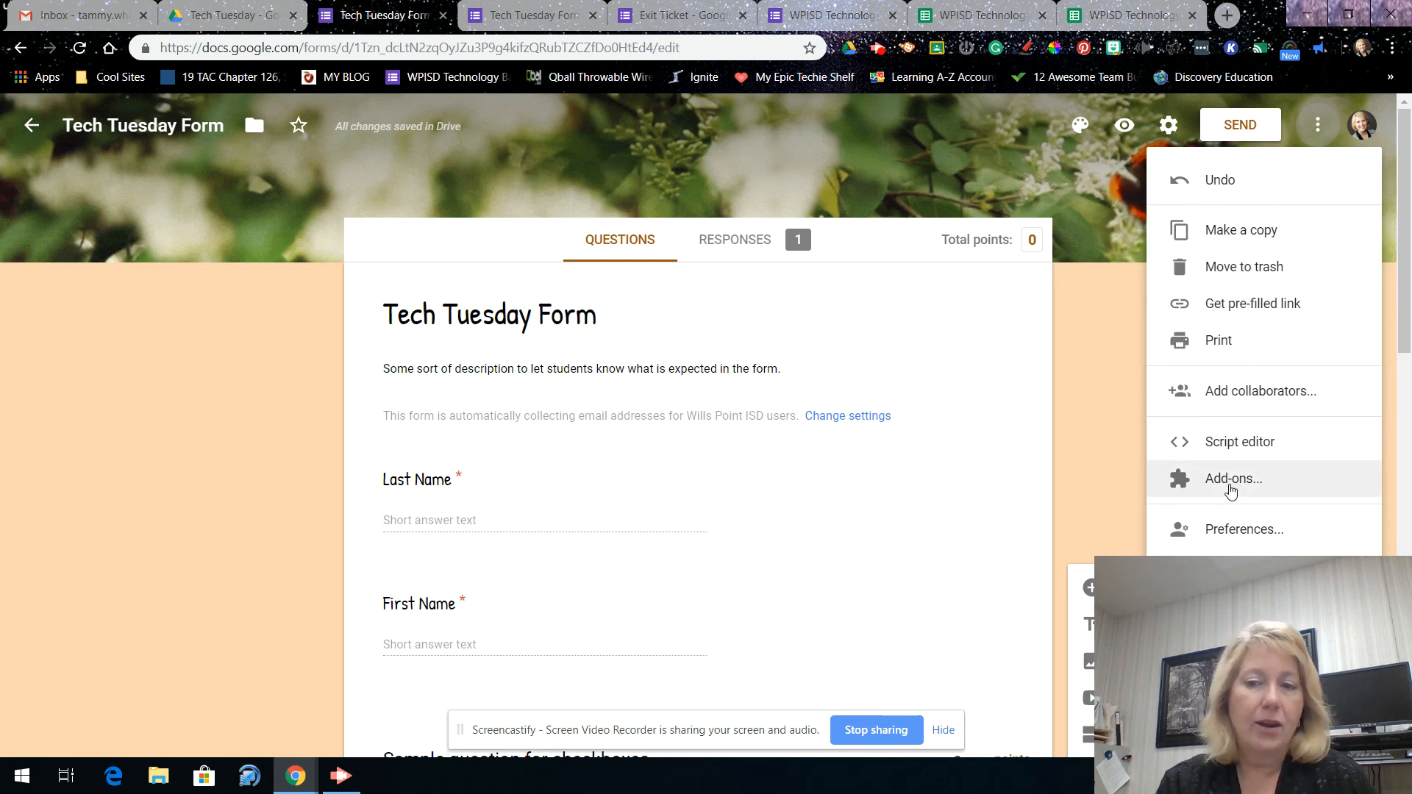
{"action": "left_click", "coordinate": [1231, 536]}
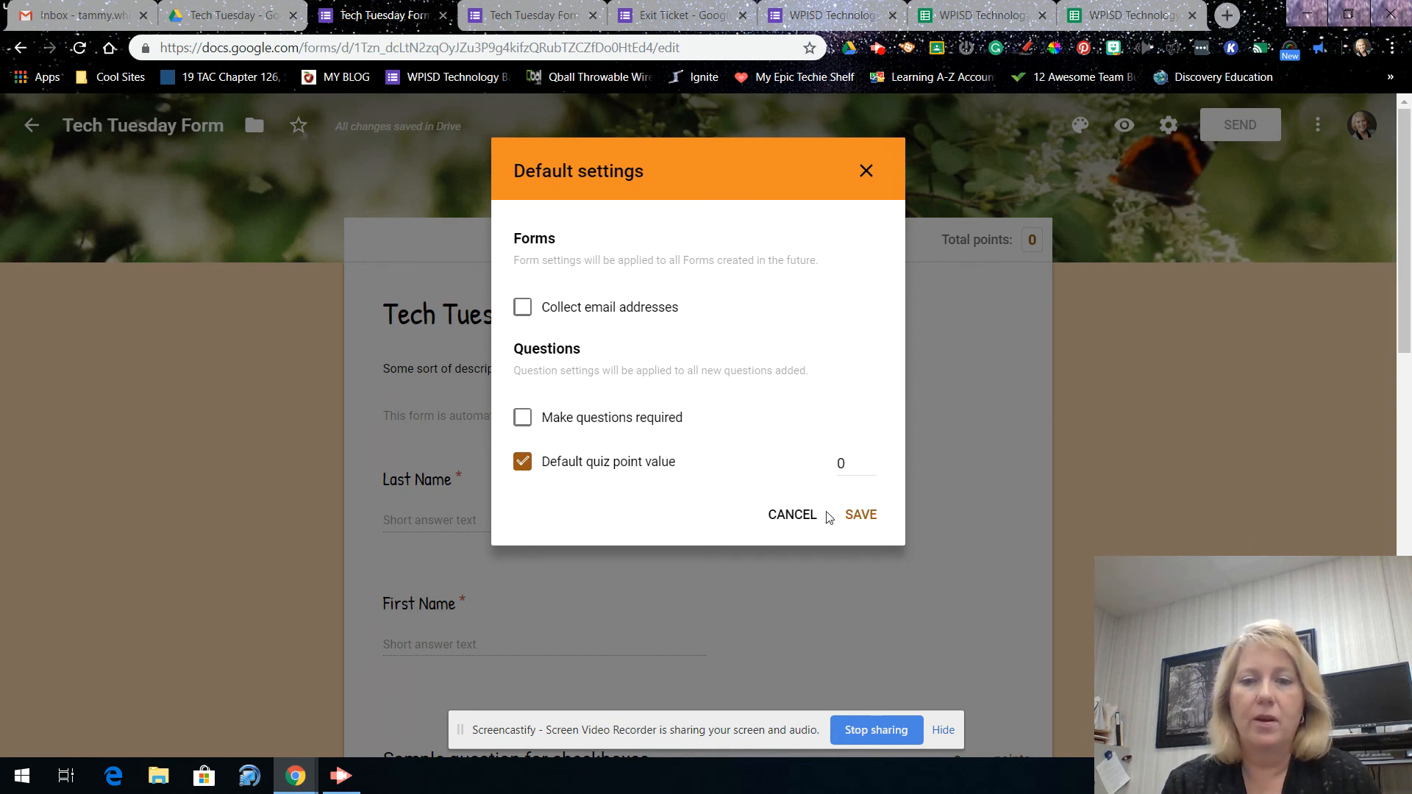
{"action": "left_click", "coordinate": [786, 523]}
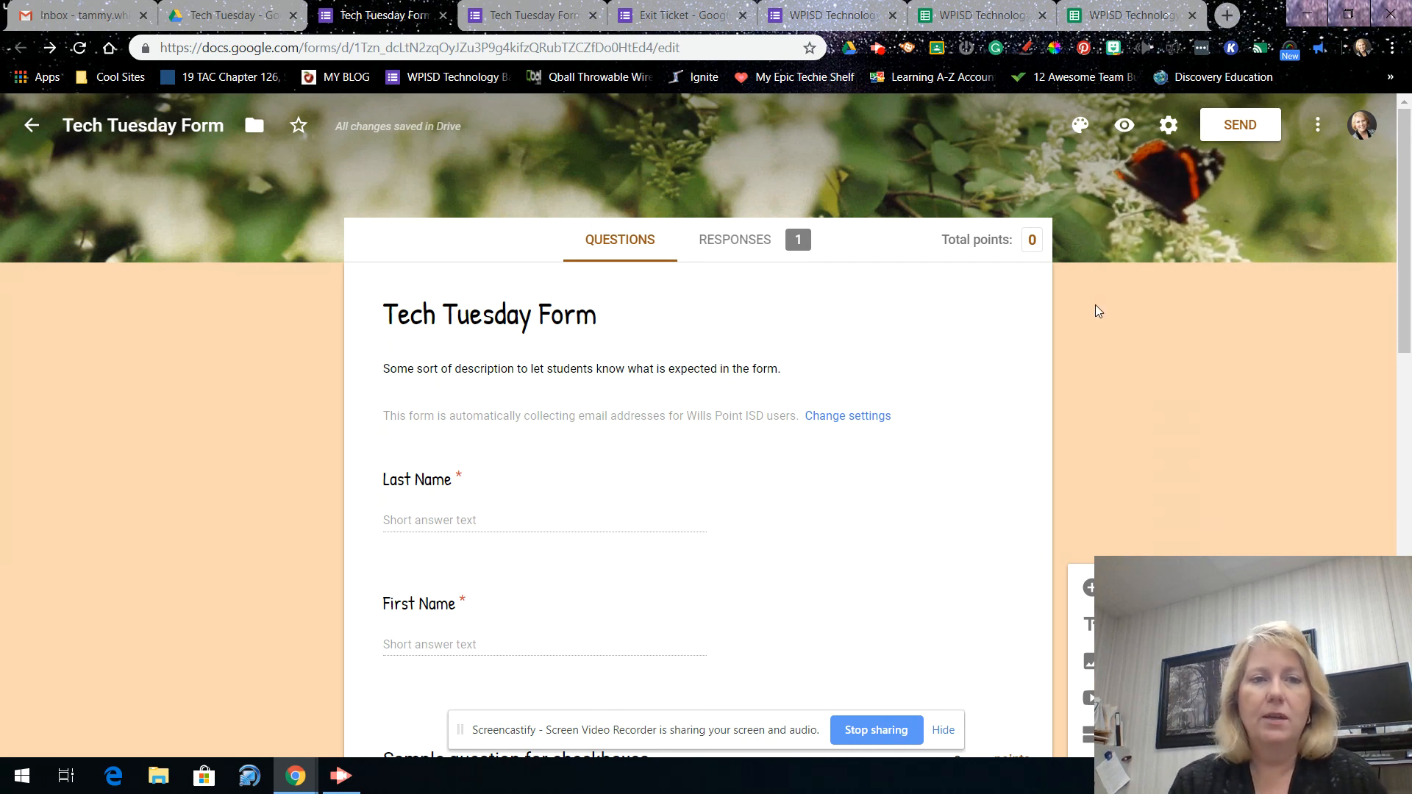
- Create a new spreadsheet as the destination for the Tech Tuesday Form's responses
{"action": "left_click", "coordinate": [221, 15]}
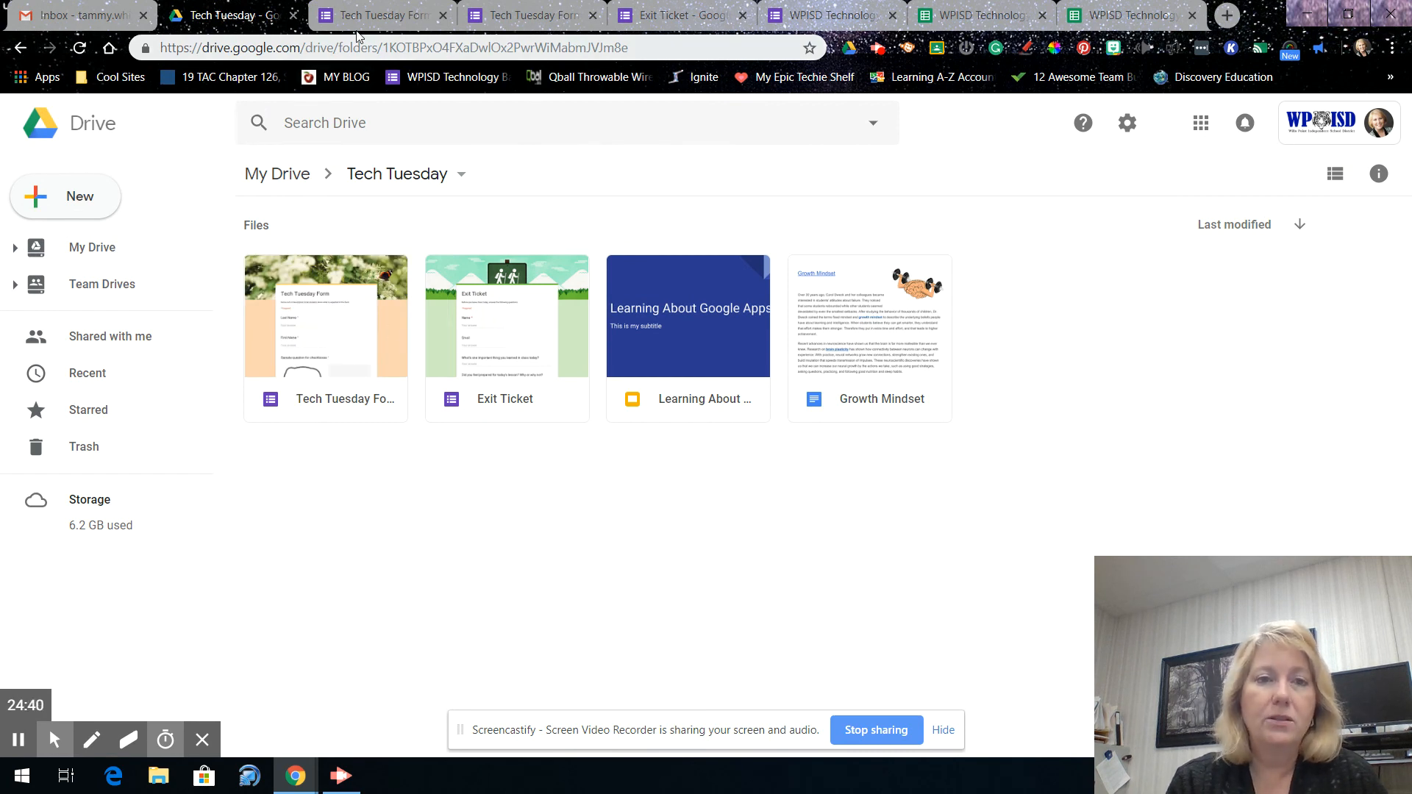
{"action": "left_click", "coordinate": [361, 16]}
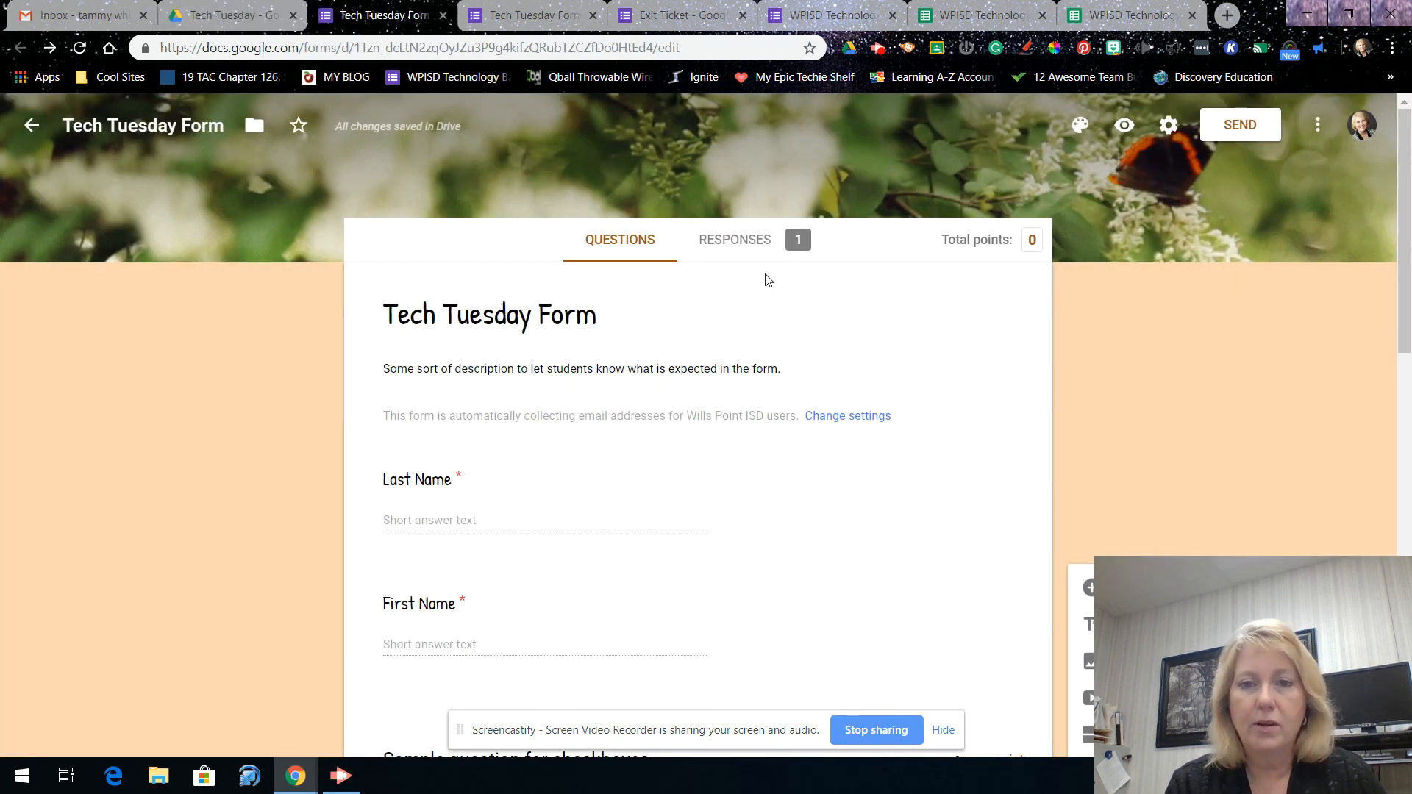
{"action": "left_click", "coordinate": [745, 247]}
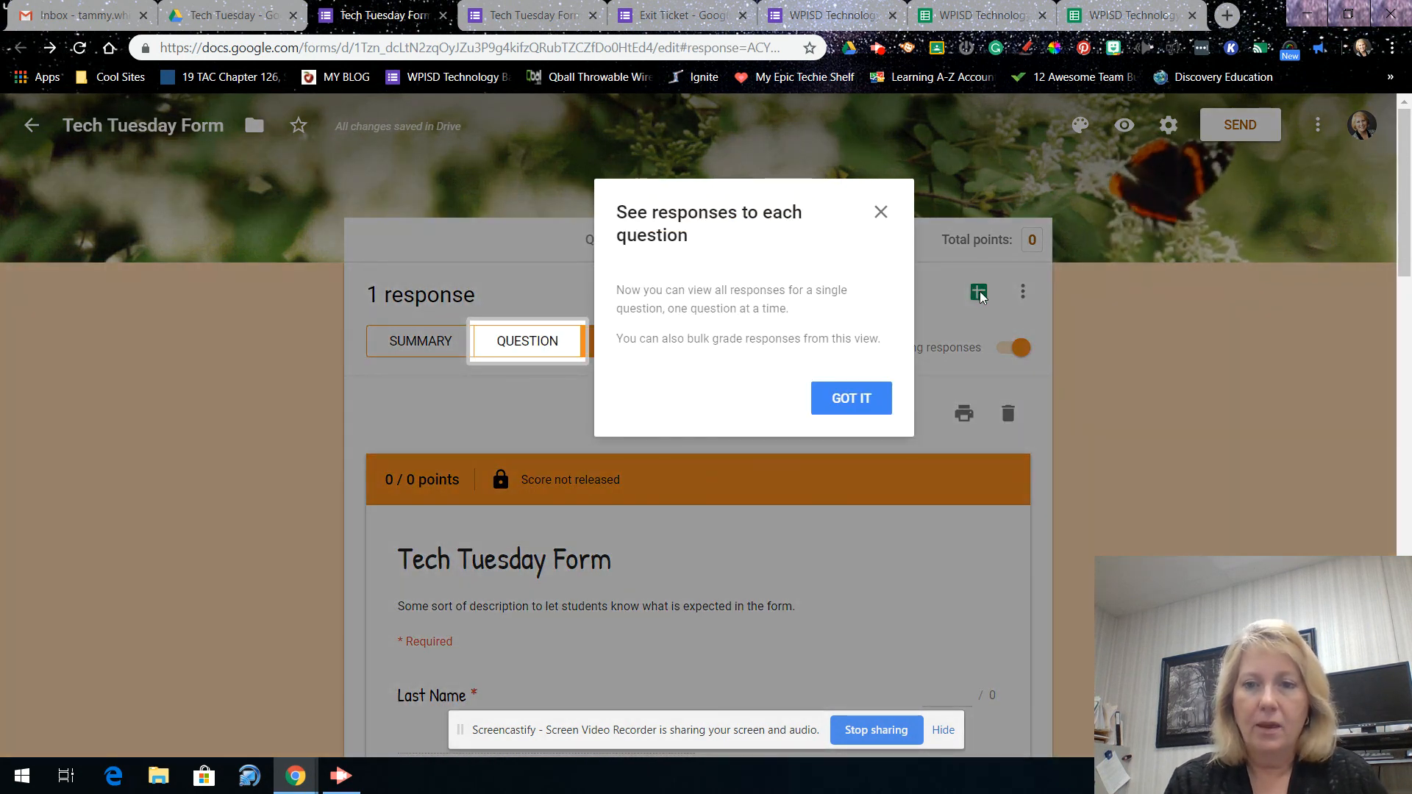
{"action": "left_click", "coordinate": [846, 403]}
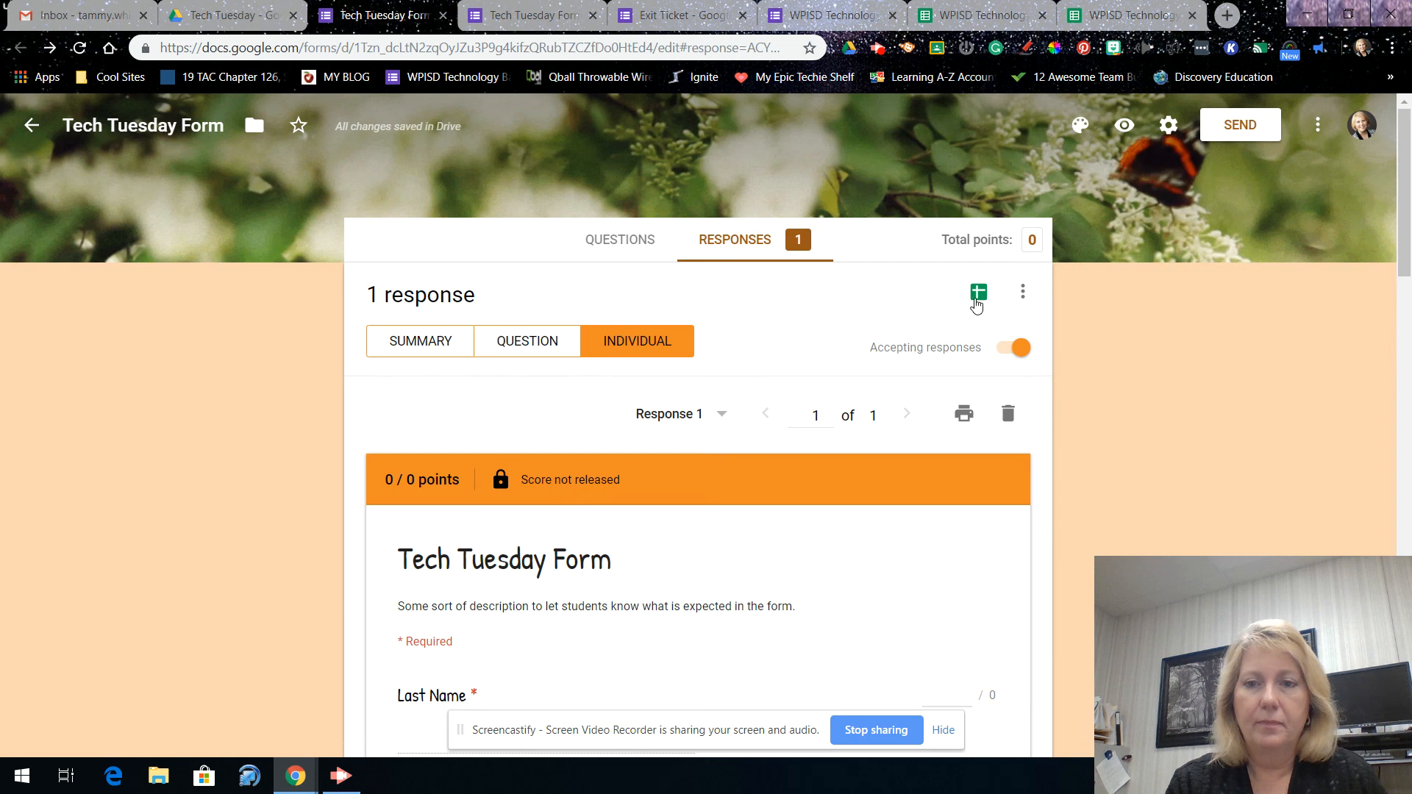
{"action": "left_click", "coordinate": [979, 298]}
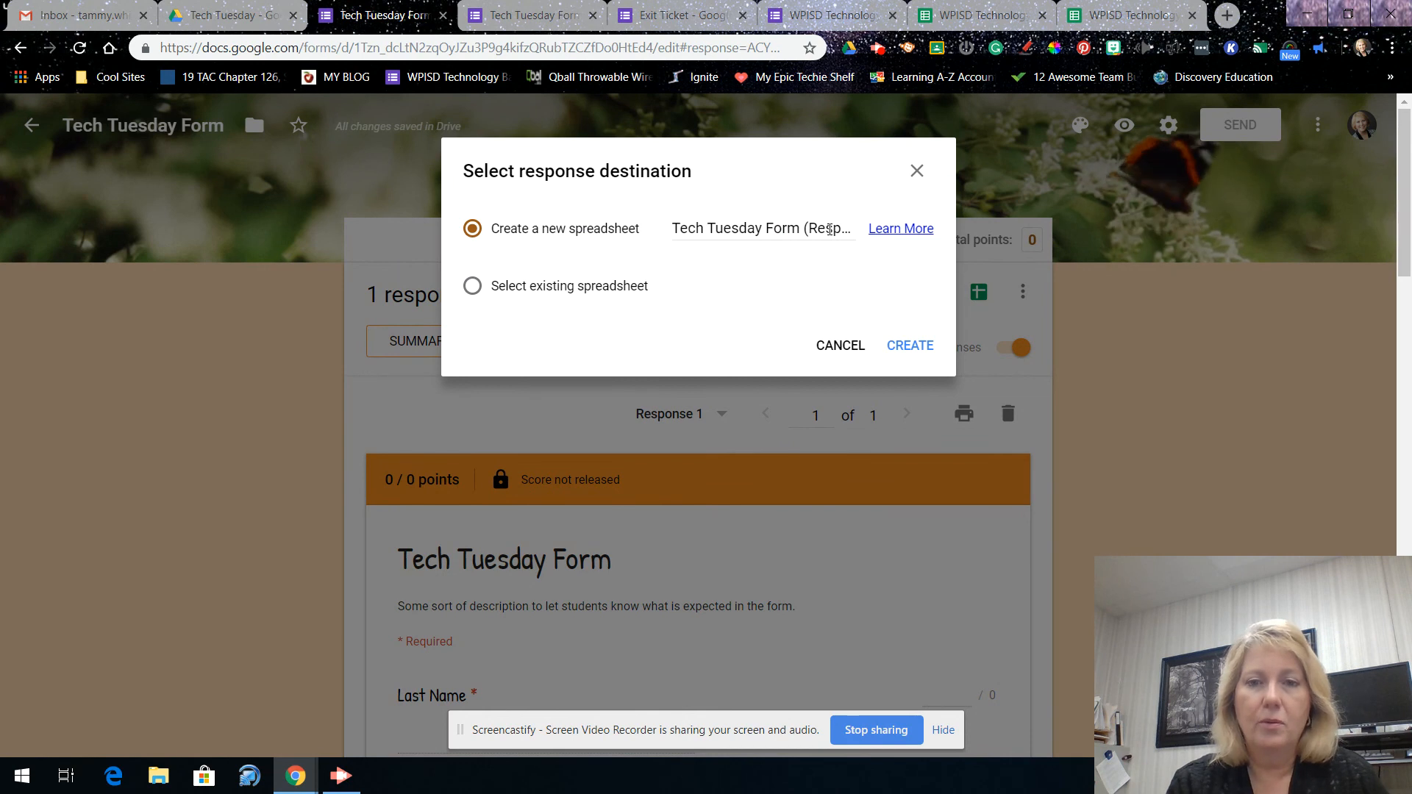
{"action": "left_click", "coordinate": [913, 349]}
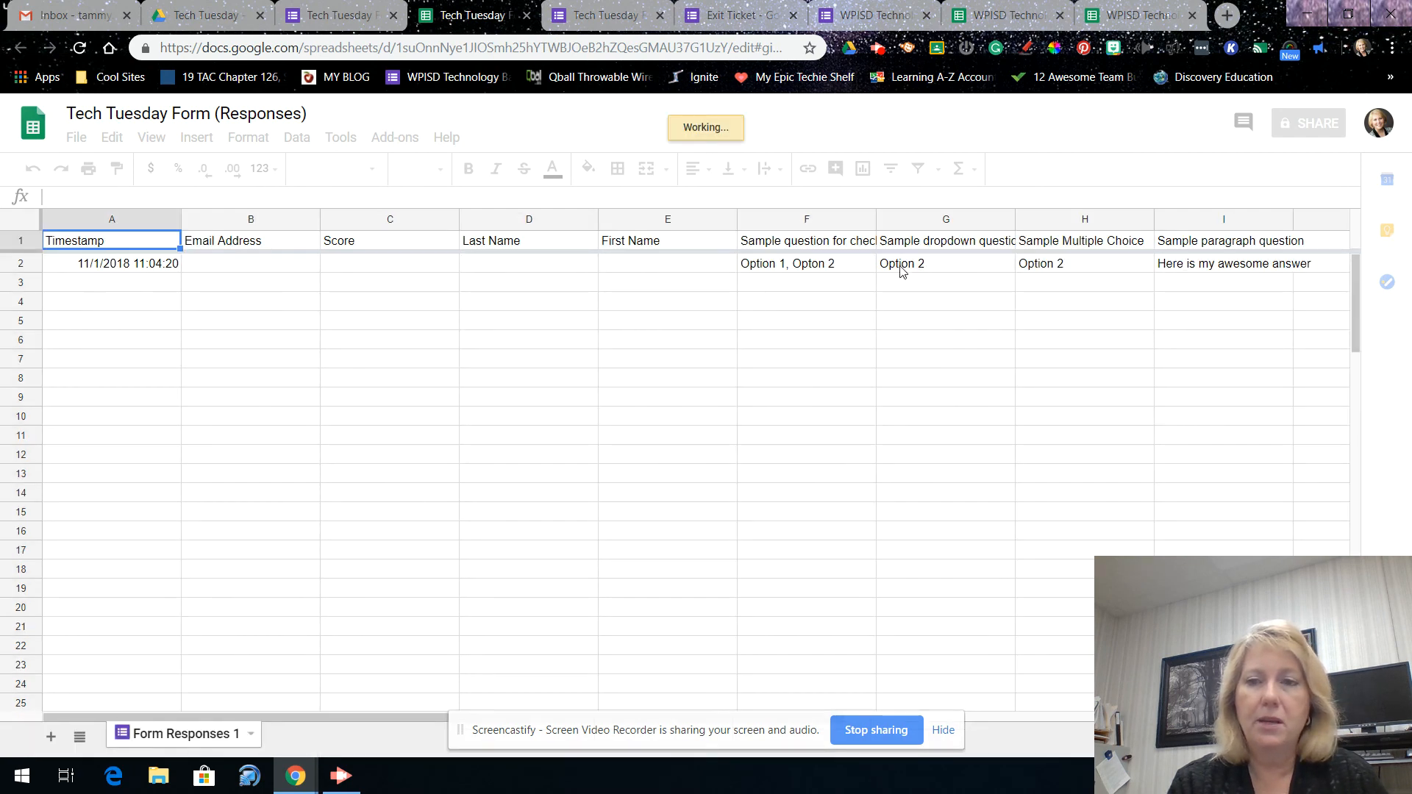
- Check the Tech Tuesday folder in Google Drive for the response spreadsheet and form, and return to the form's questions
{"action": "left_click", "coordinate": [200, 16]}
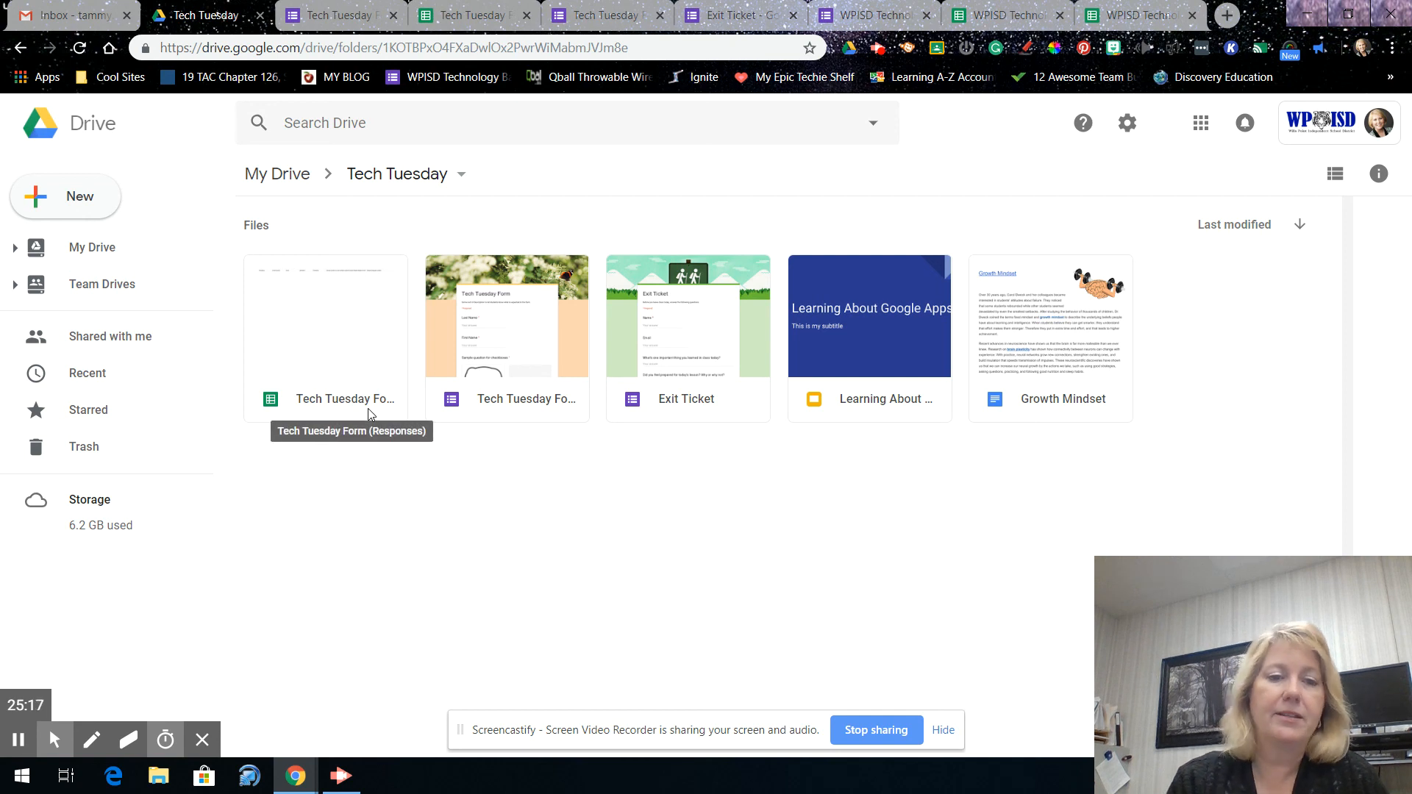
{"action": "left_click", "coordinate": [521, 393]}
{"action": "double_click", "coordinate": [475, 299]}
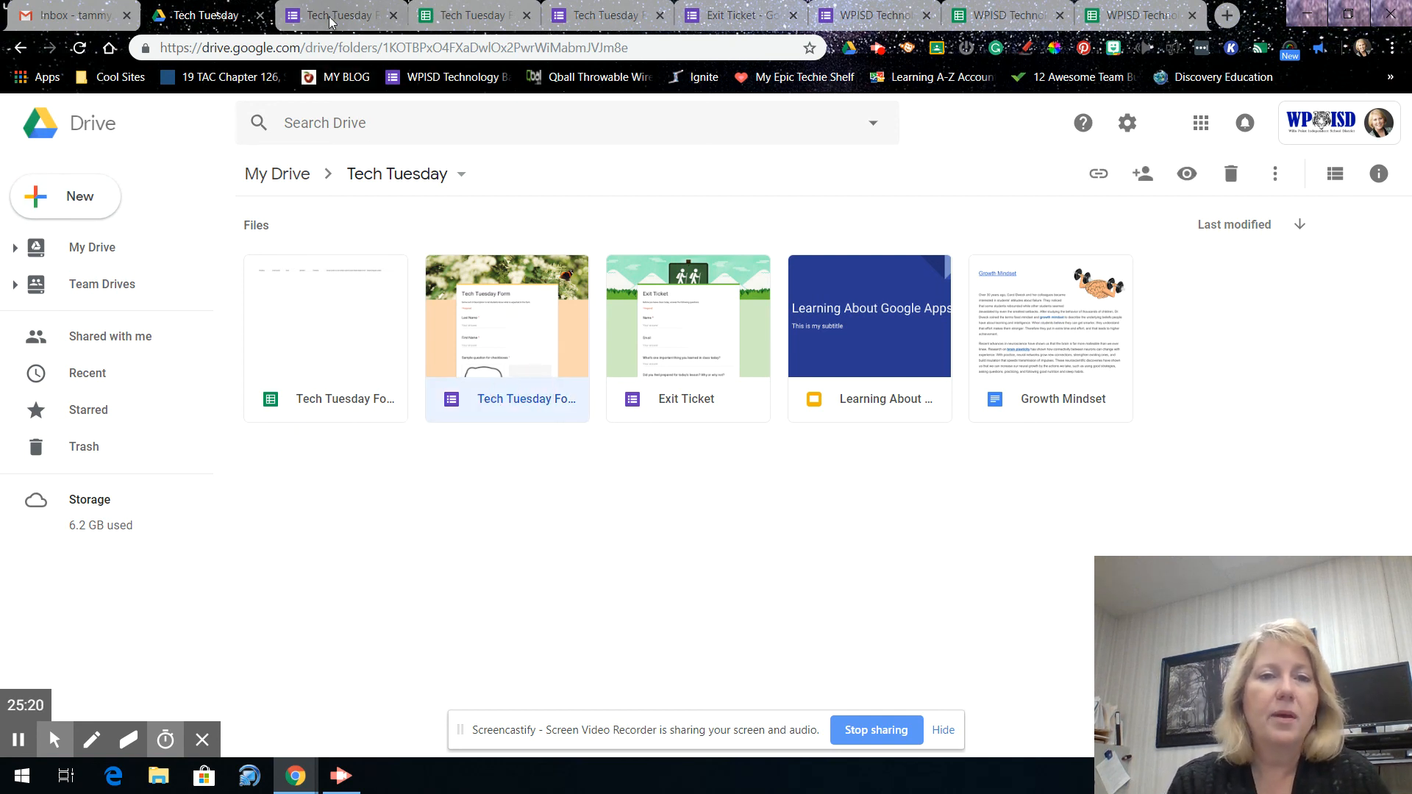
{"action": "left_click", "coordinate": [587, 242]}
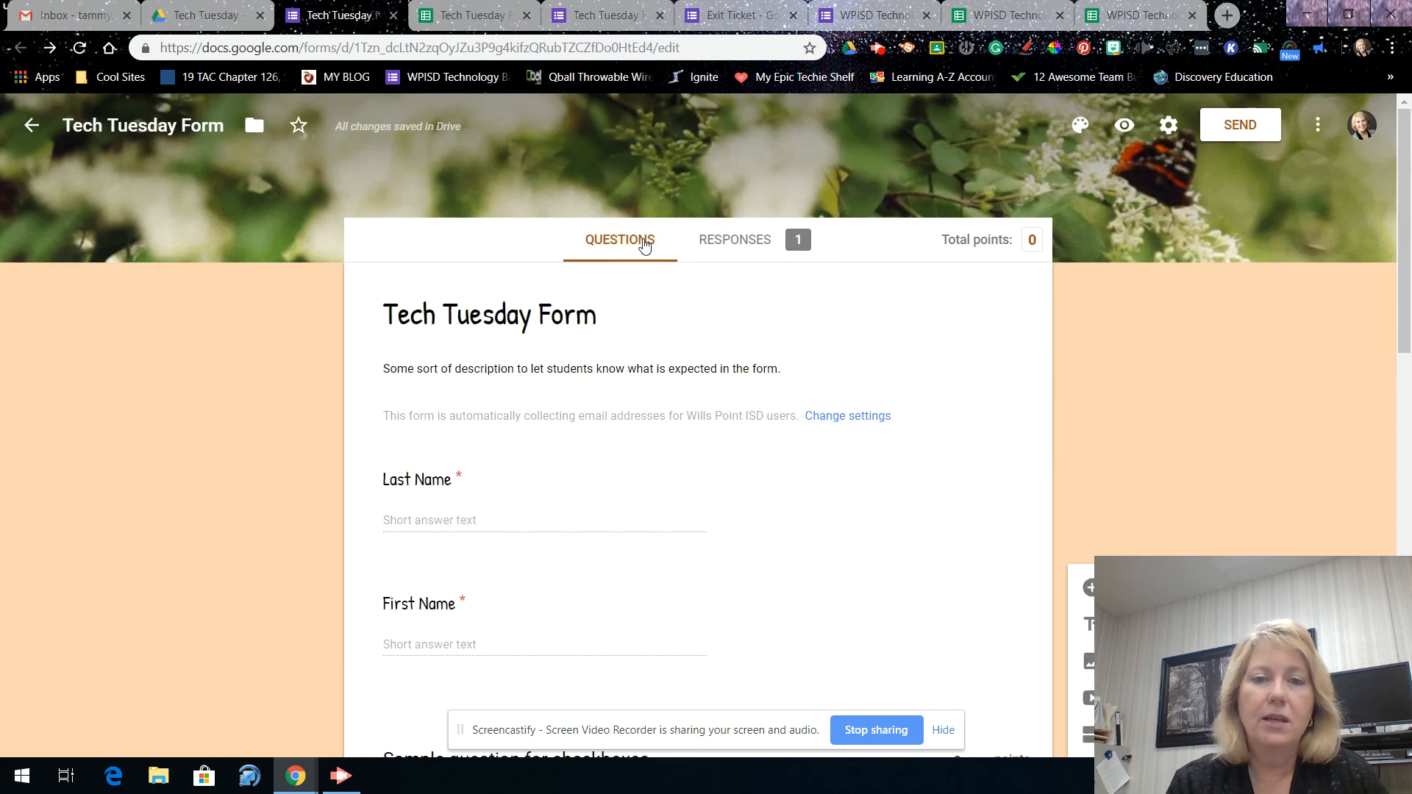
- Examine the form's responses in the summary, question and individual views, including the graded answers of the individual response
{"action": "left_click", "coordinate": [727, 251]}
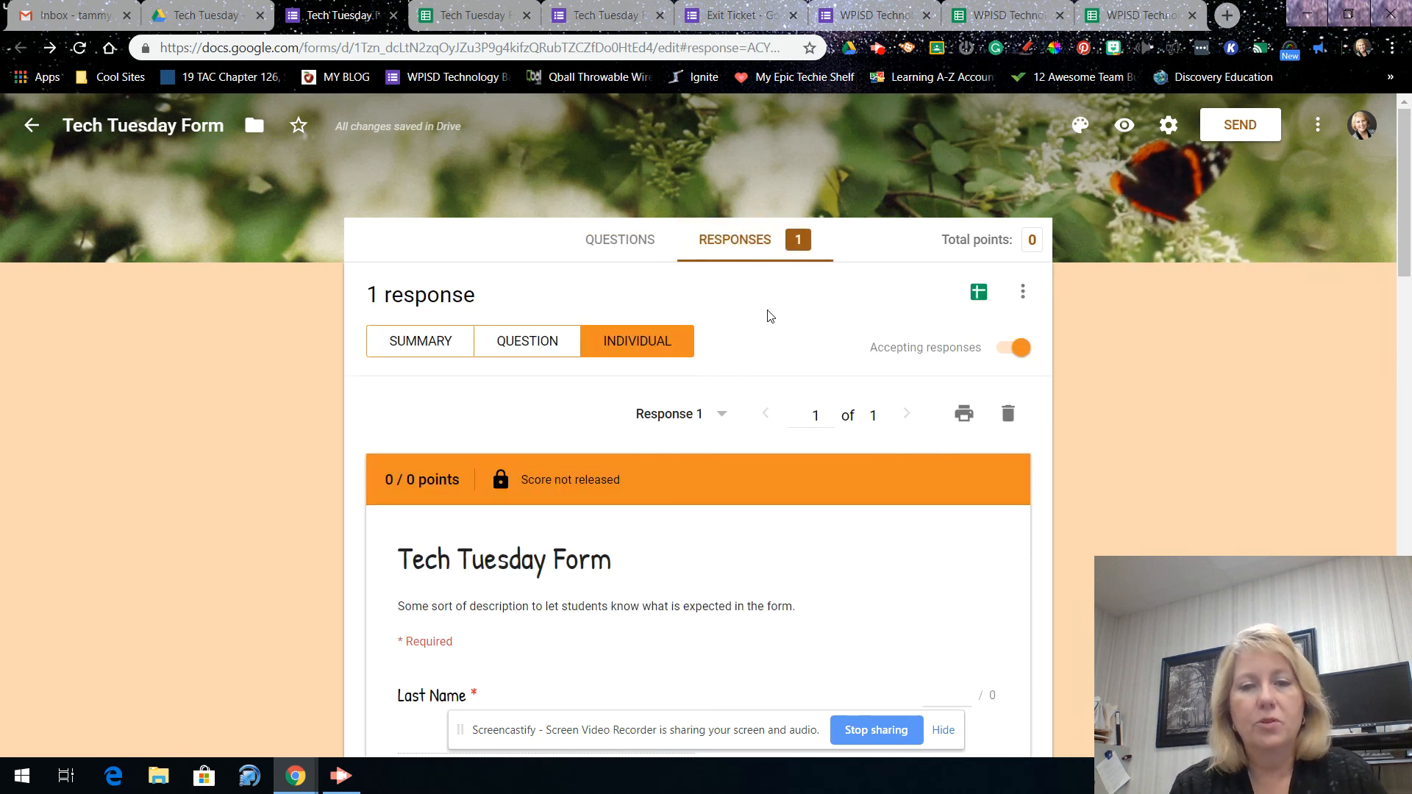
{"action": "left_click", "coordinate": [429, 342]}
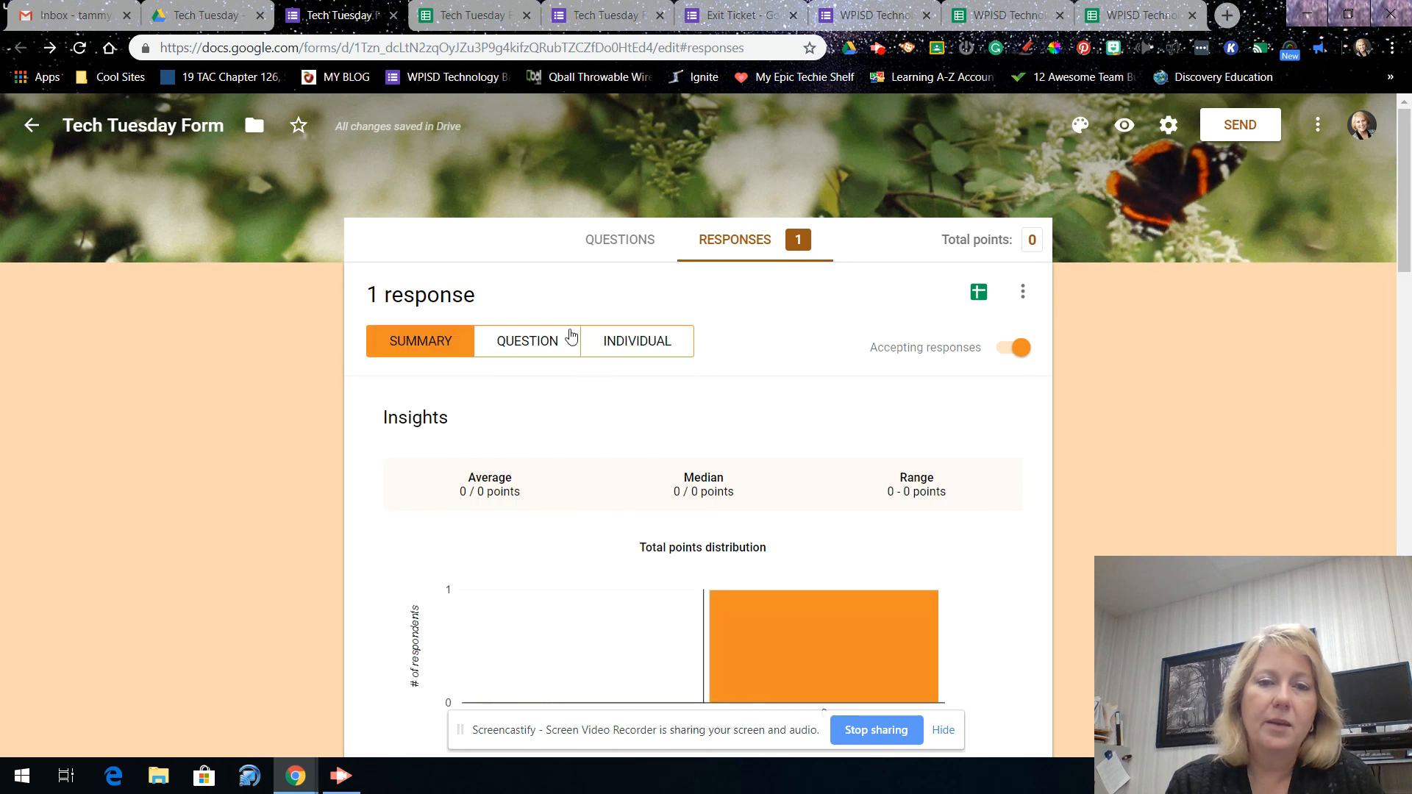
{"action": "left_click", "coordinate": [535, 350]}
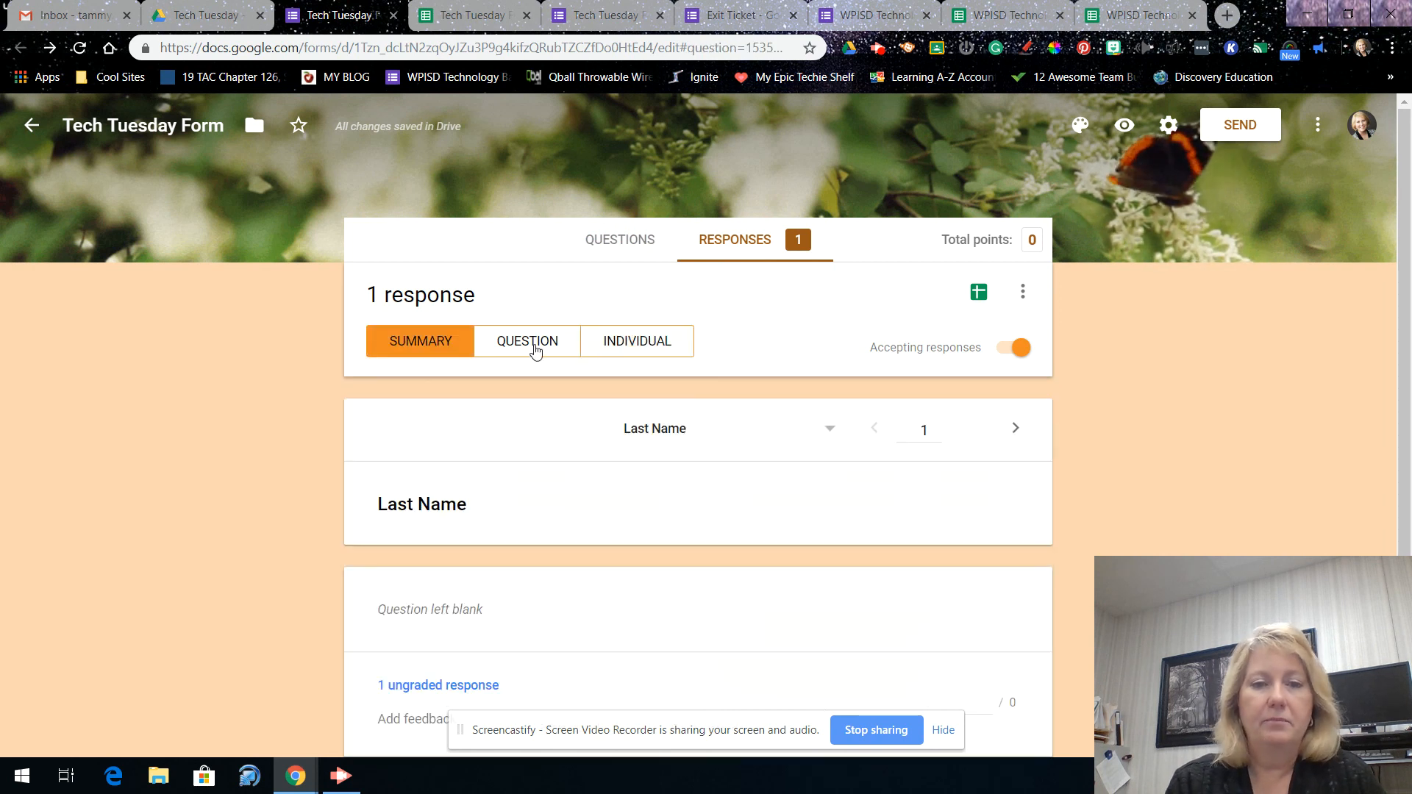
{"action": "left_click", "coordinate": [646, 343]}
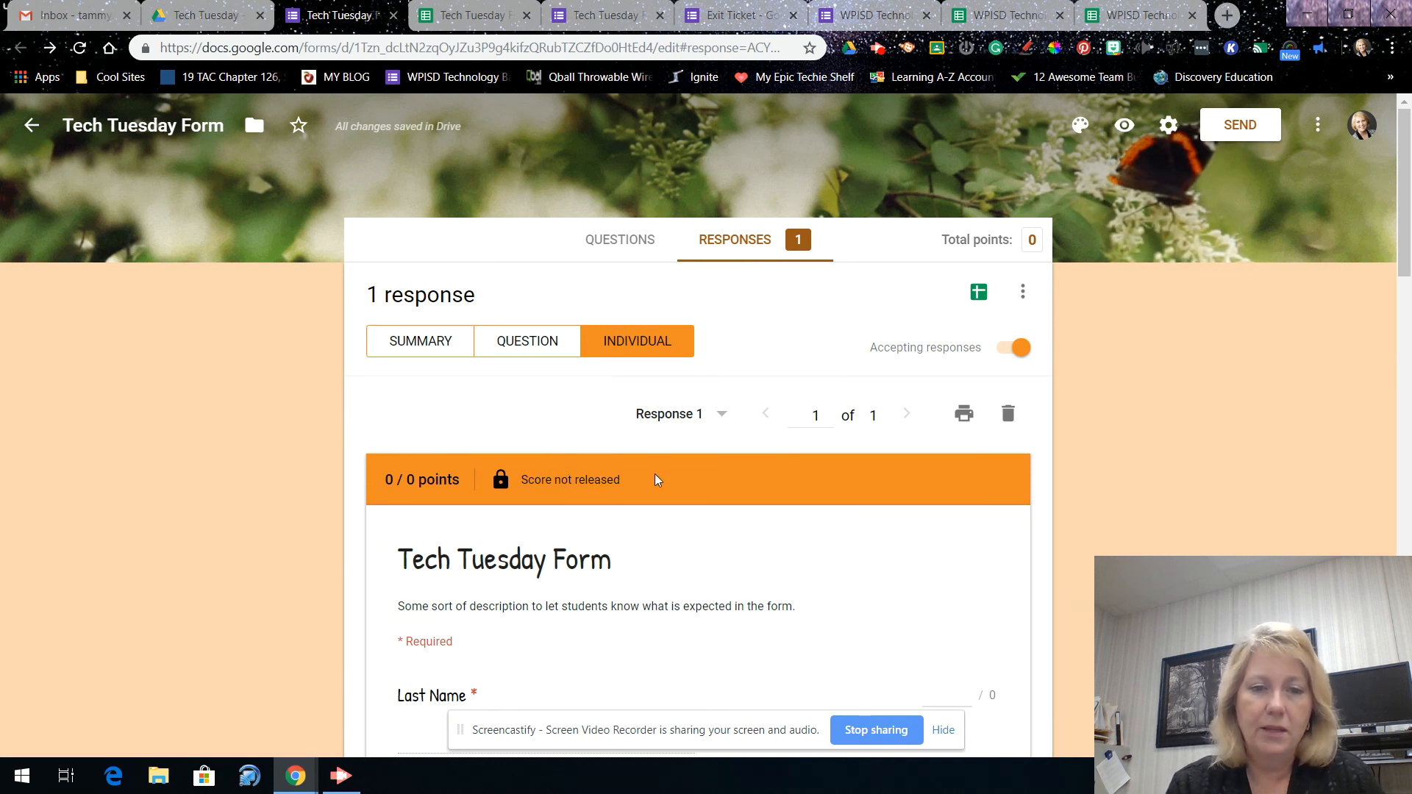
{"action": "scroll", "coordinate": [628, 498], "scroll_direction": "down", "scroll_amount": 4}
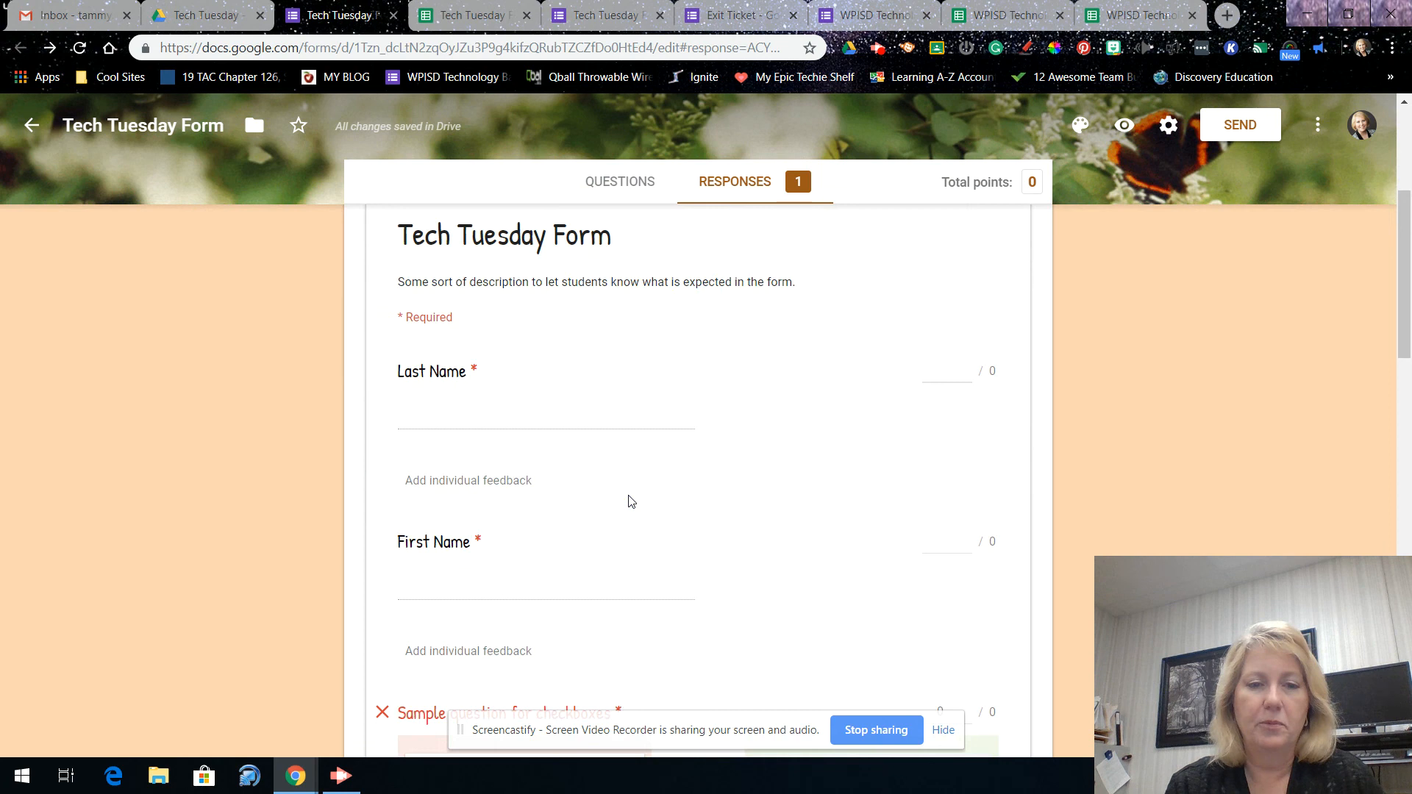
{"action": "scroll", "coordinate": [630, 503], "scroll_direction": "up", "scroll_amount": 4}
{"action": "scroll", "coordinate": [630, 502], "scroll_direction": "down", "scroll_amount": 9}
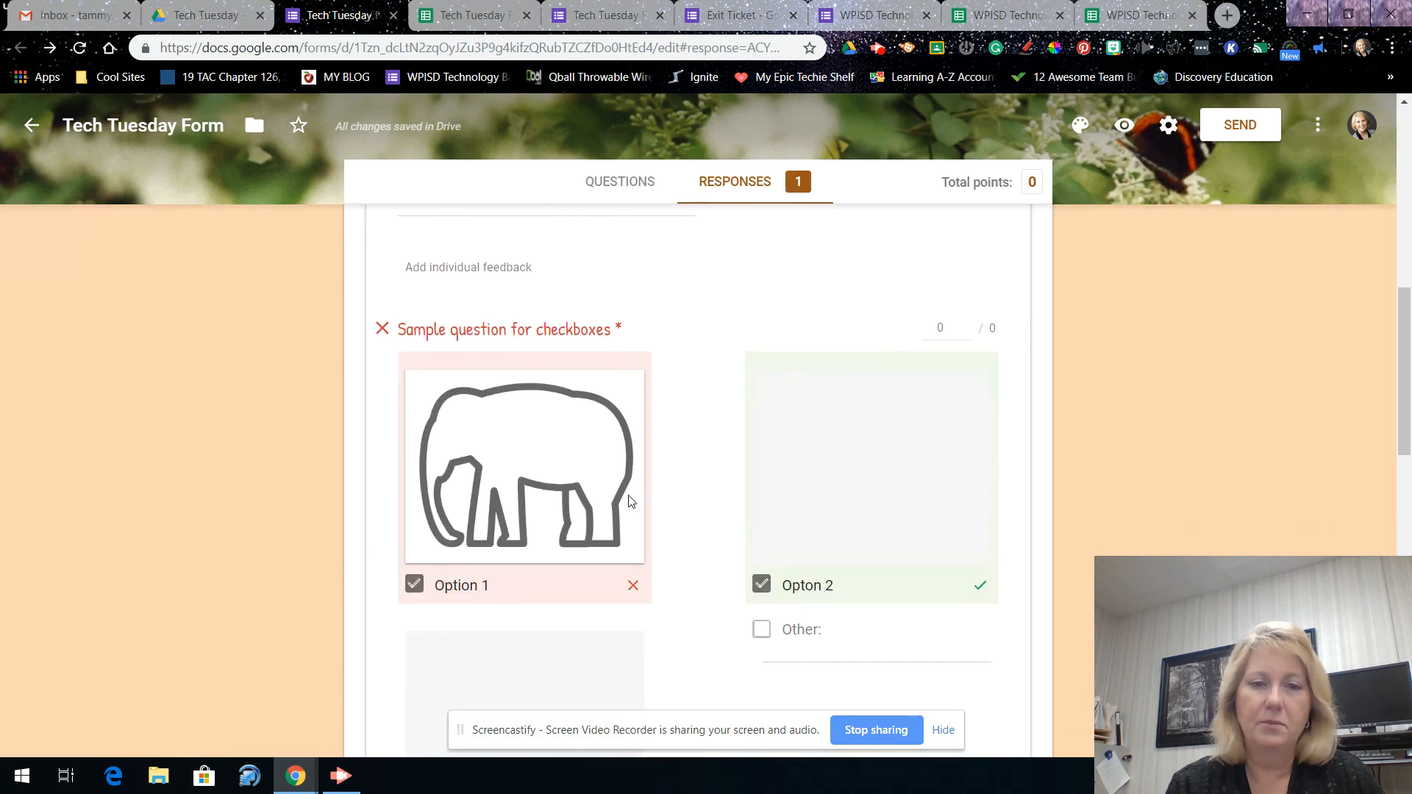
{"action": "scroll", "coordinate": [630, 503], "scroll_direction": "down", "scroll_amount": 9}
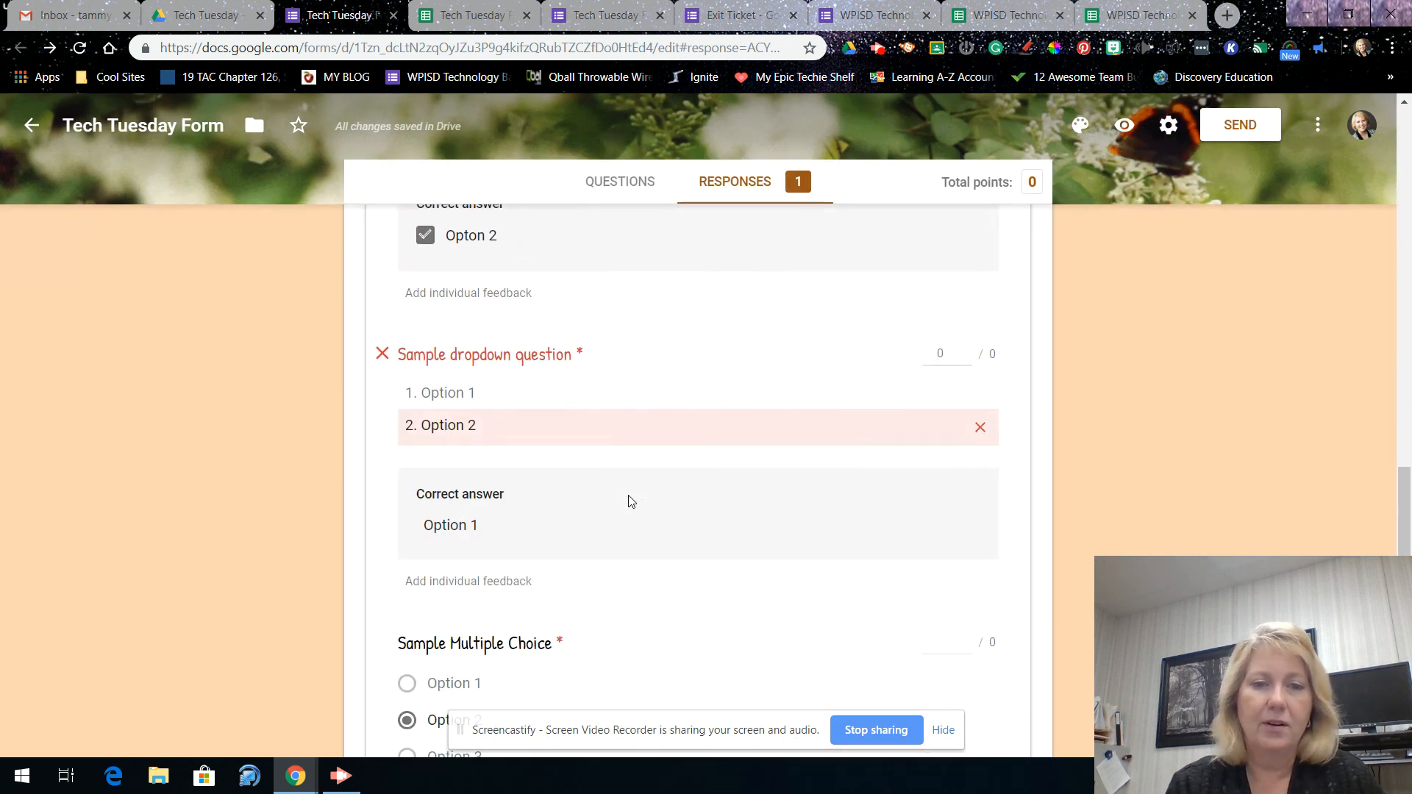
{"action": "scroll", "coordinate": [630, 502], "scroll_direction": "up", "scroll_amount": 20}
{"action": "scroll", "coordinate": [575, 324], "scroll_direction": "up", "scroll_amount": 3}
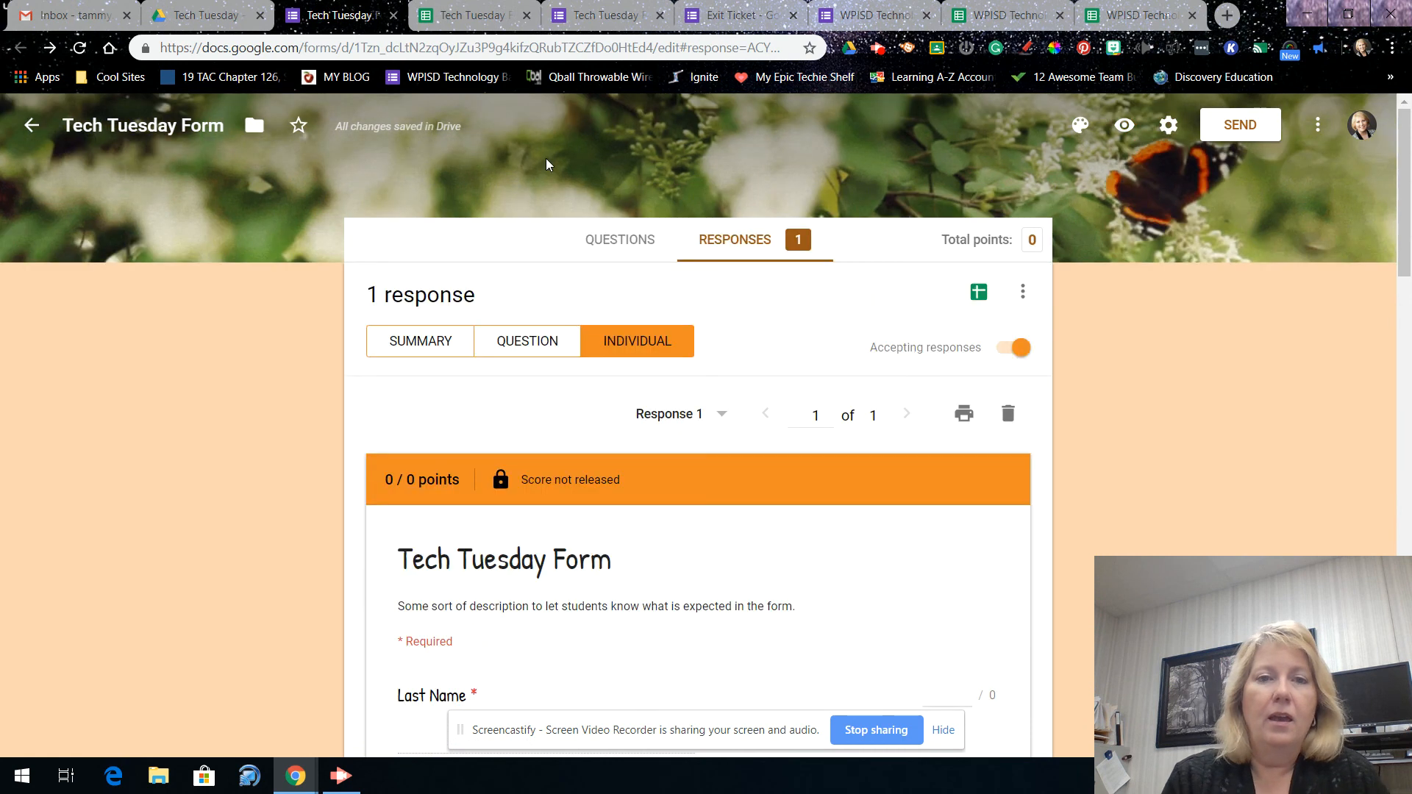
- View the Tech Tuesday folder in Google Drive again and return to the form's individual response
{"action": "left_click", "coordinate": [205, 15]}
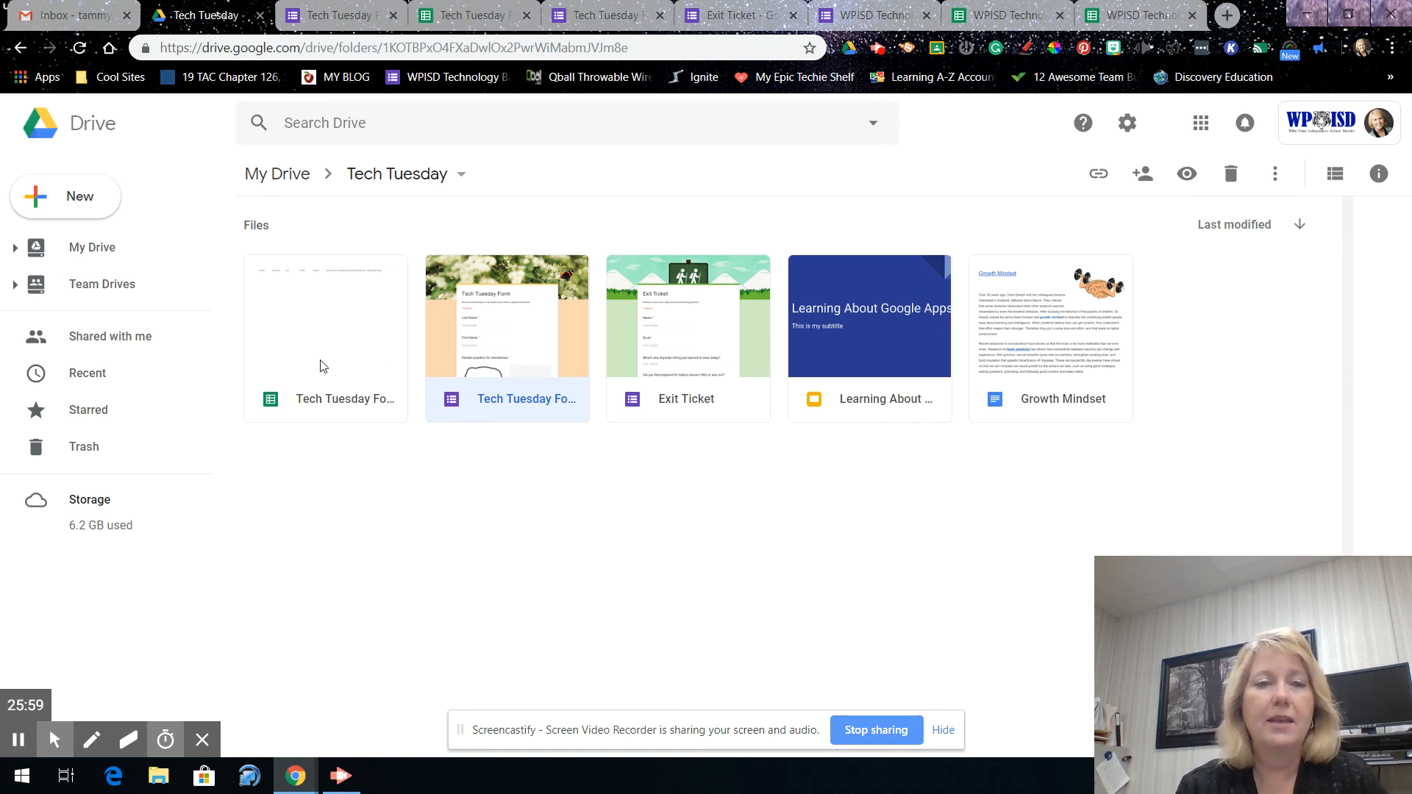
{"action": "left_click", "coordinate": [337, 17]}
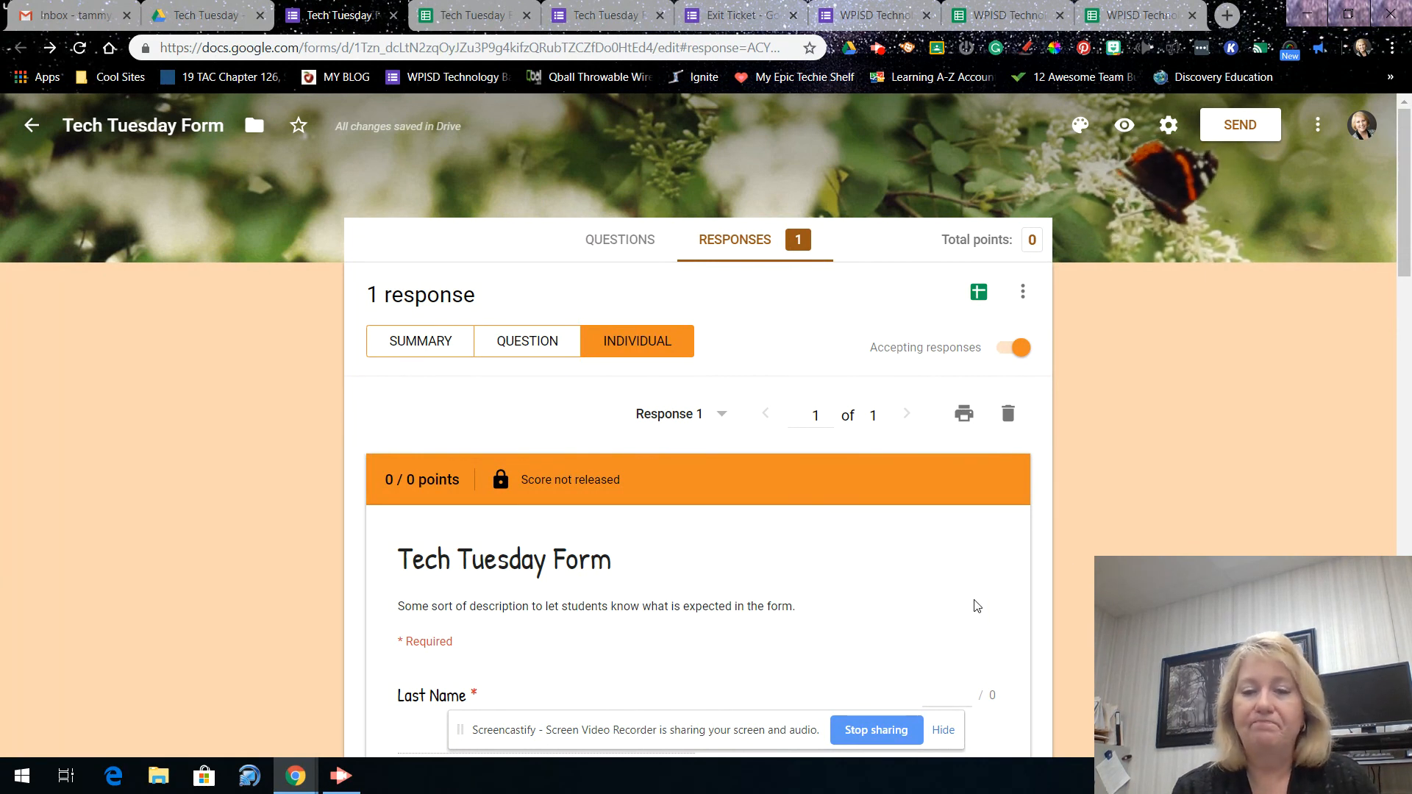
{"action": "scroll", "coordinate": [978, 606], "scroll_direction": "down", "scroll_amount": 1}
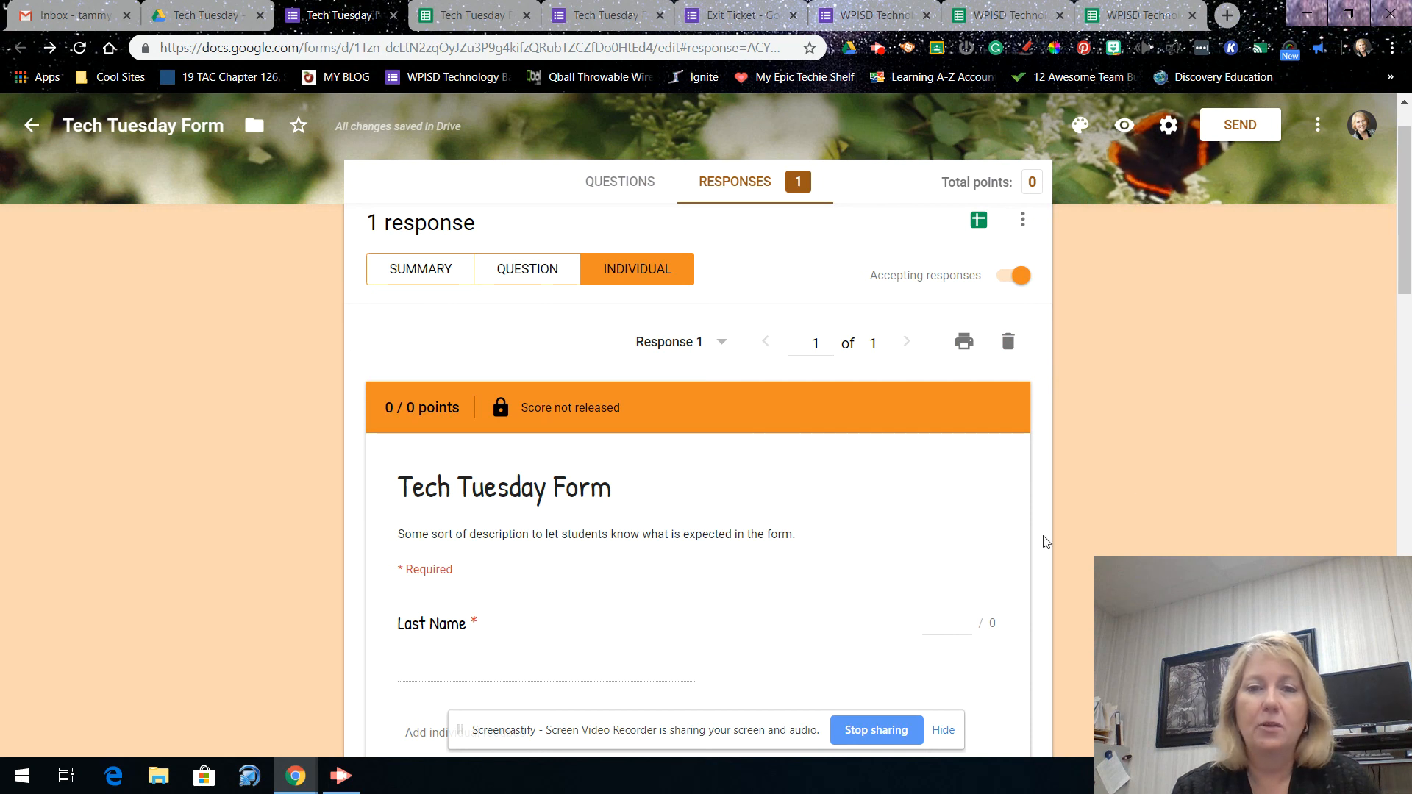
{"action": "scroll", "coordinate": [1066, 574], "scroll_direction": "up", "scroll_amount": 1}
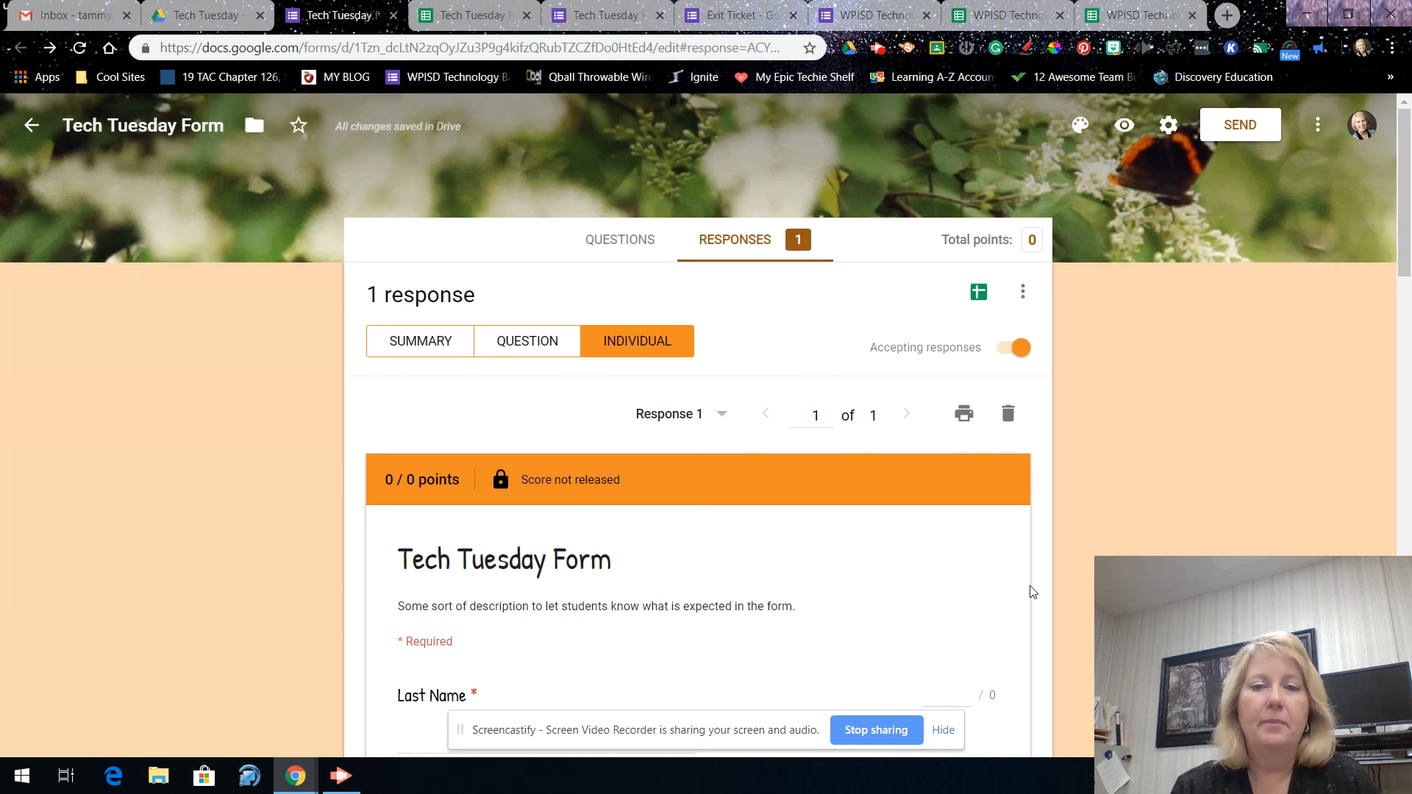